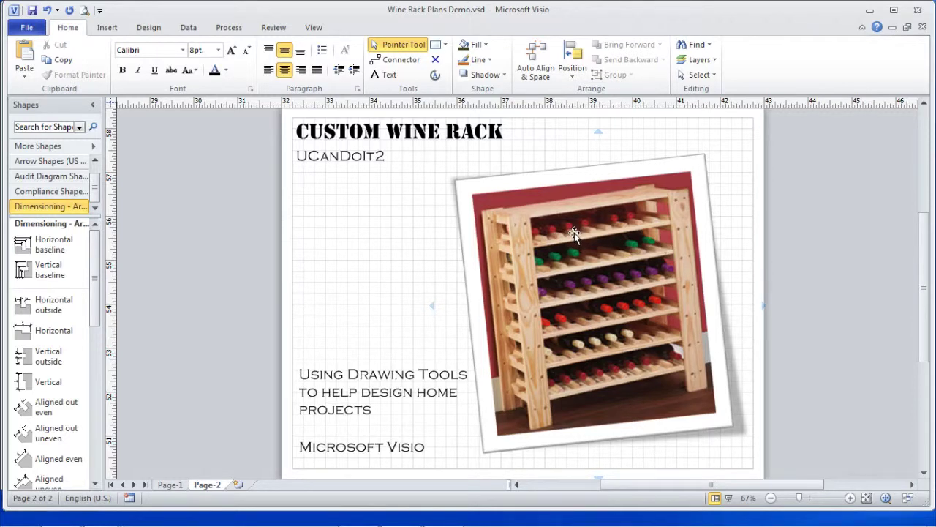
Step: Shrink the wine rack photo by its corner handle into the bottom-right corner of the page
click(569, 278)
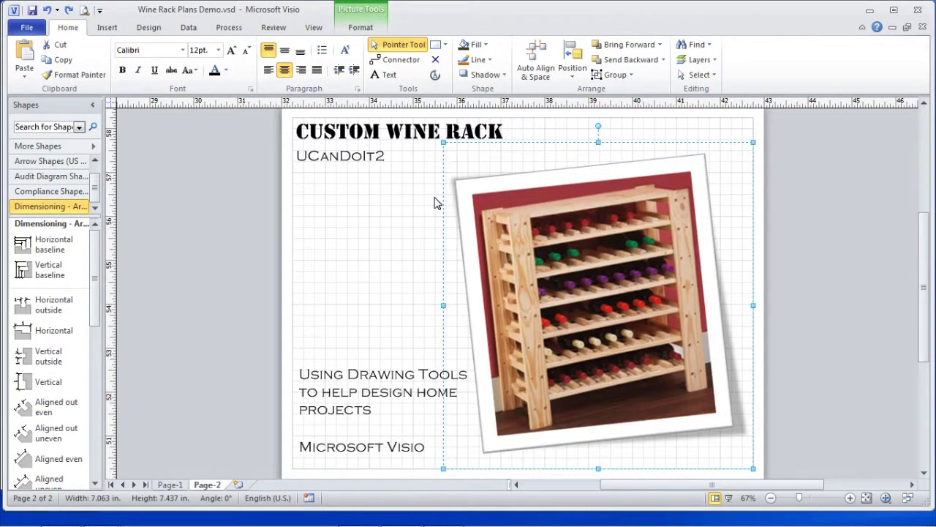
drag(443, 143, 618, 315)
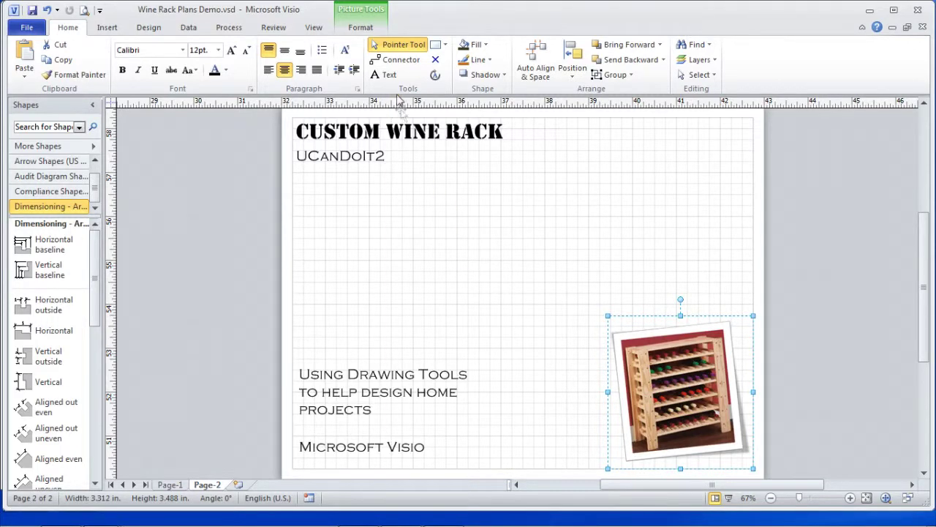
click(445, 45)
Step: Draw a 3-inch circle with a smaller circle inside it
click(439, 76)
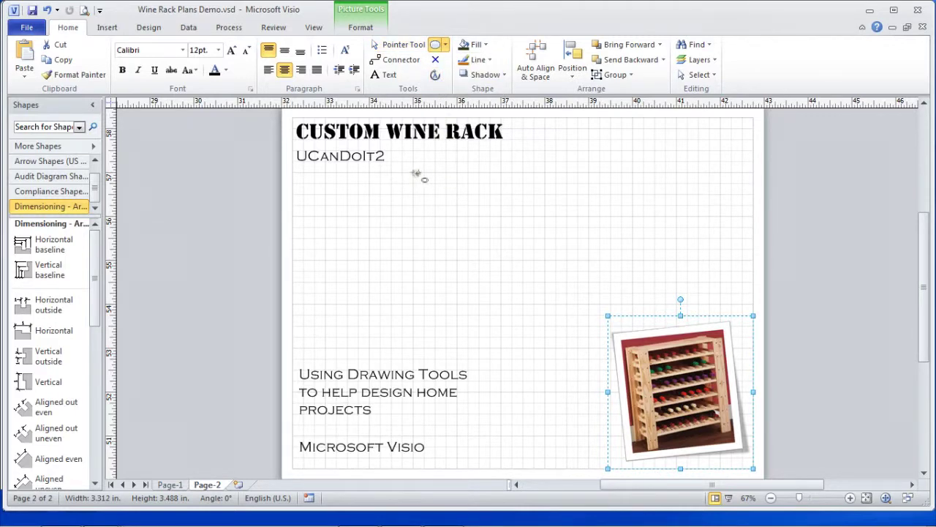
drag(415, 174, 542, 303)
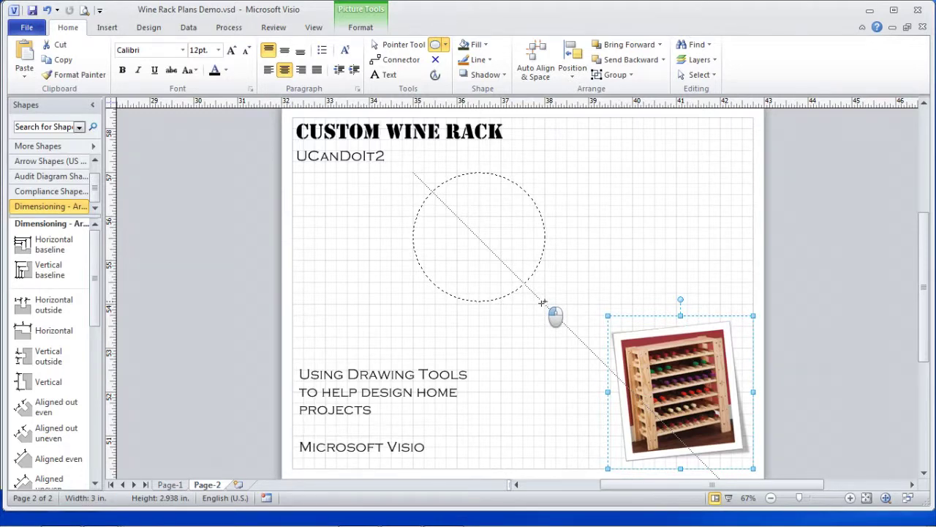
drag(543, 302, 538, 306)
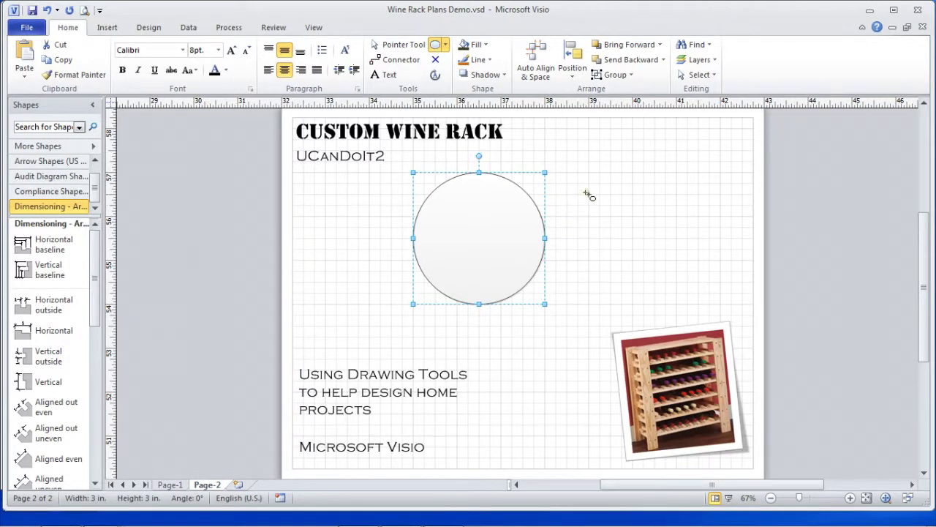
mouse_move(589, 195)
mouse_down()
mouse_move(627, 236)
mouse_move(607, 234)
mouse_move(636, 244)
mouse_move(476, 251)
mouse_move(487, 244)
mouse_move(480, 232)
mouse_up()
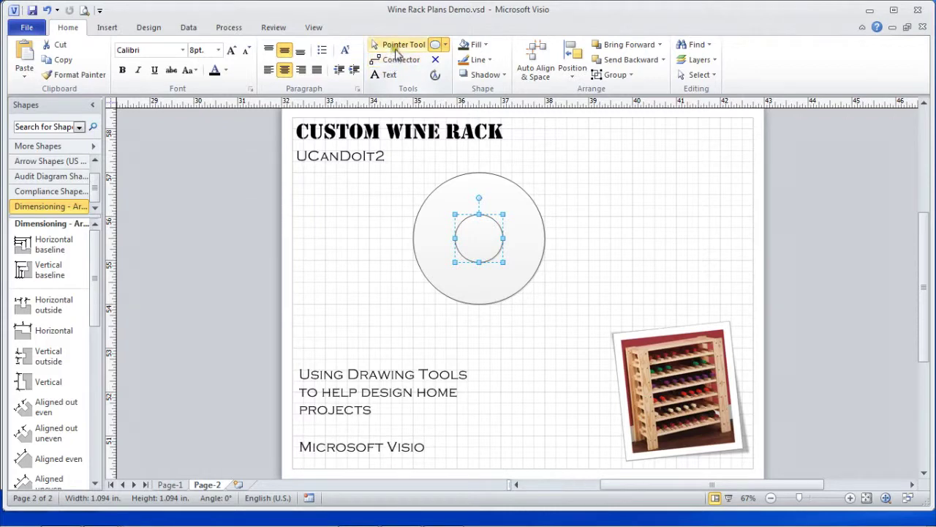
Step: Group the large and small circles into a single shape
click(396, 47)
drag(400, 163, 566, 321)
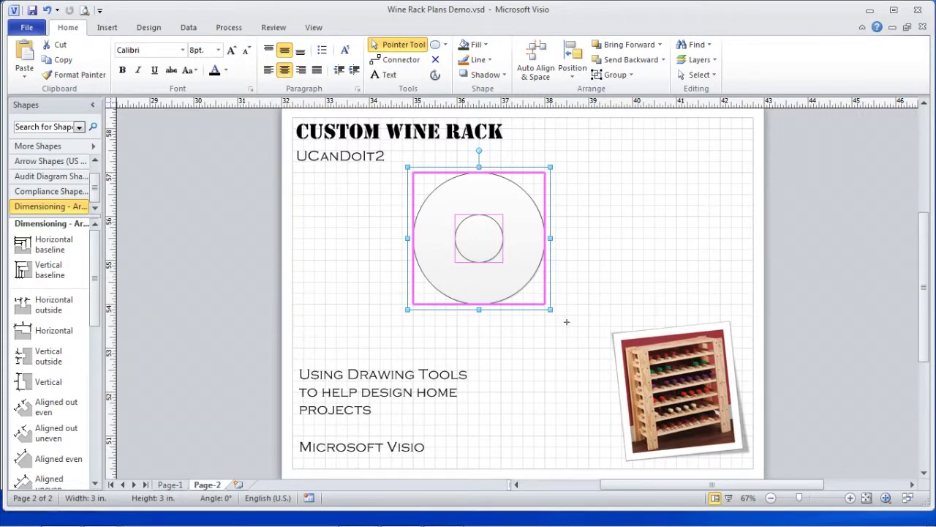
click(618, 80)
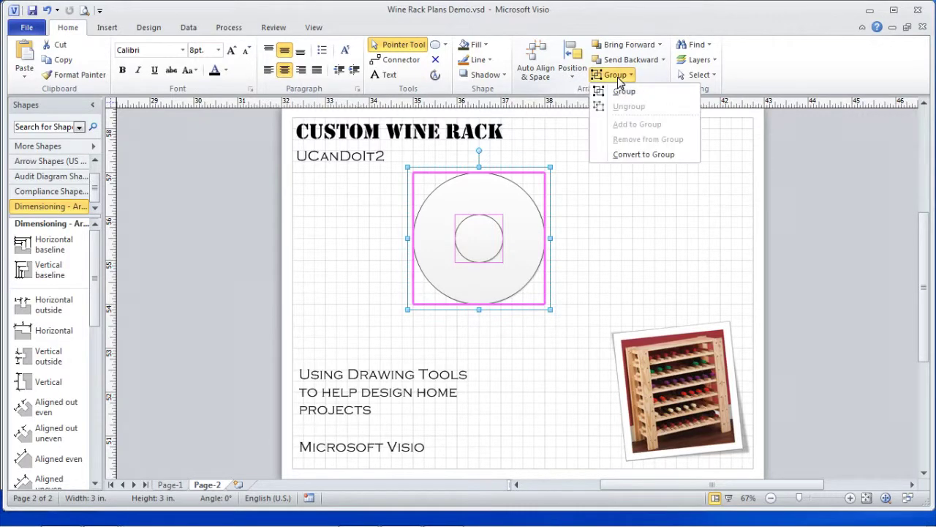
click(624, 91)
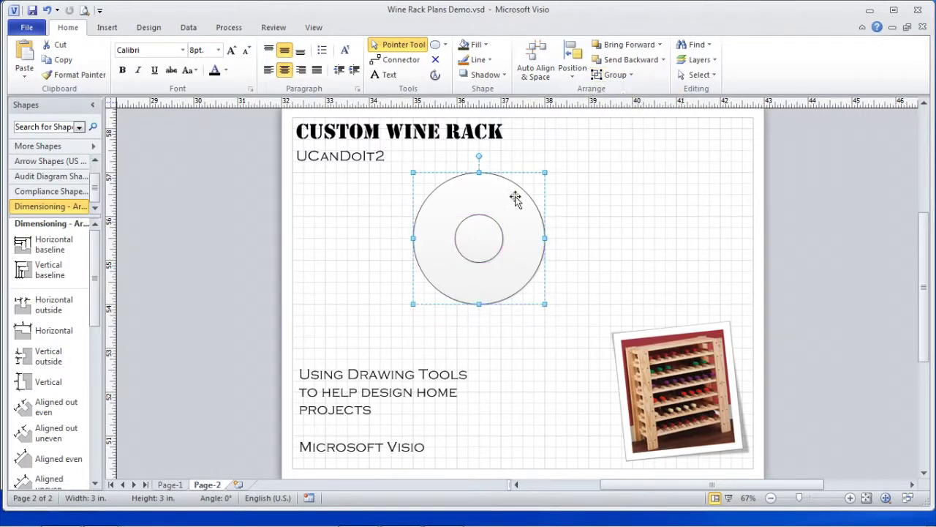
click(569, 224)
click(529, 217)
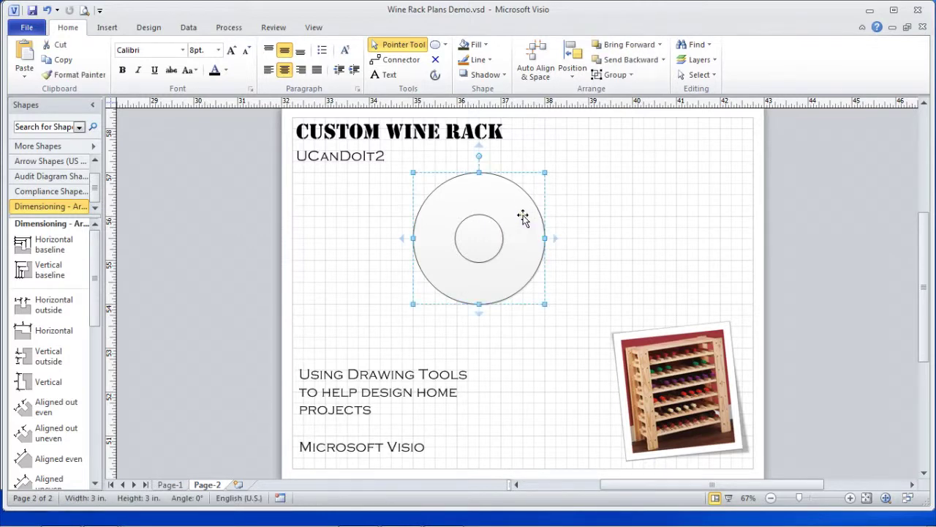
mouse_move(518, 215)
mouse_down()
mouse_move(564, 224)
mouse_move(541, 257)
mouse_move(512, 232)
mouse_move(513, 214)
mouse_up()
Step: Duplicate the grouped circle pair and place the copy to the right of the original
key(ctrl+d)
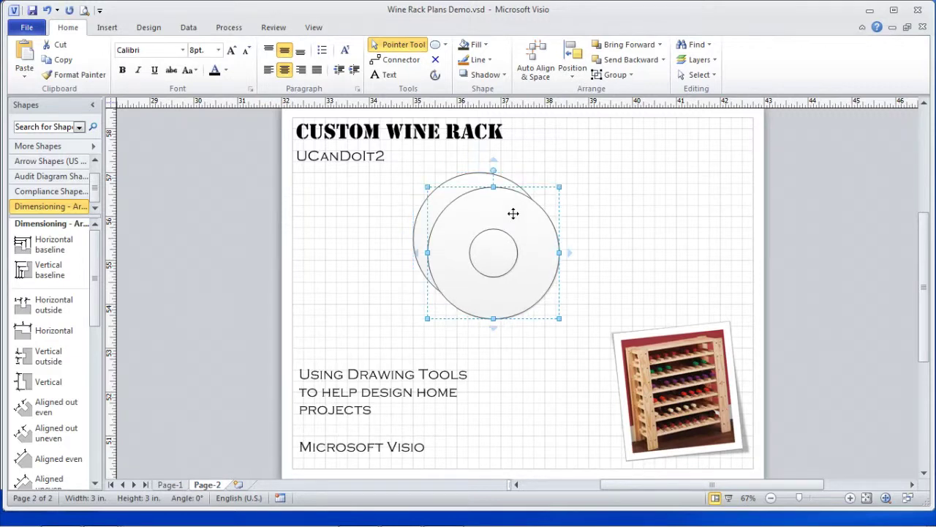
drag(522, 217, 659, 204)
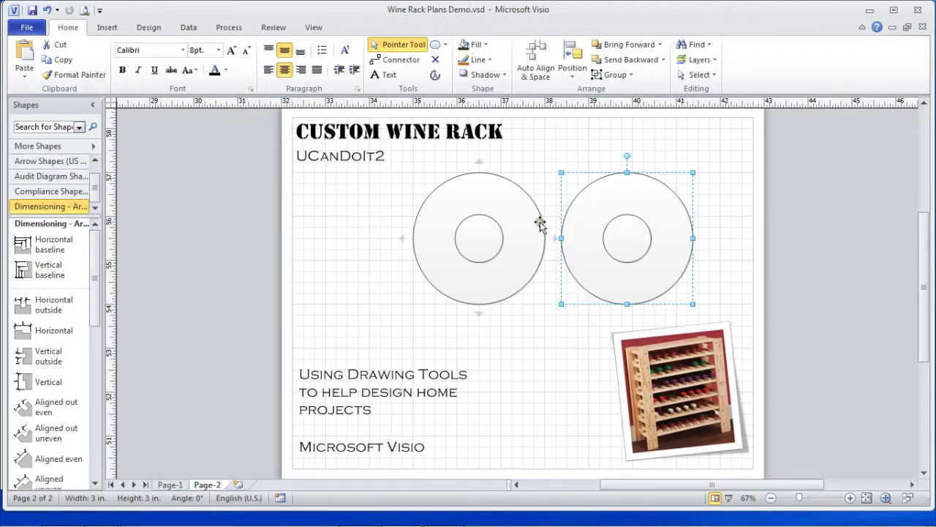
click(558, 183)
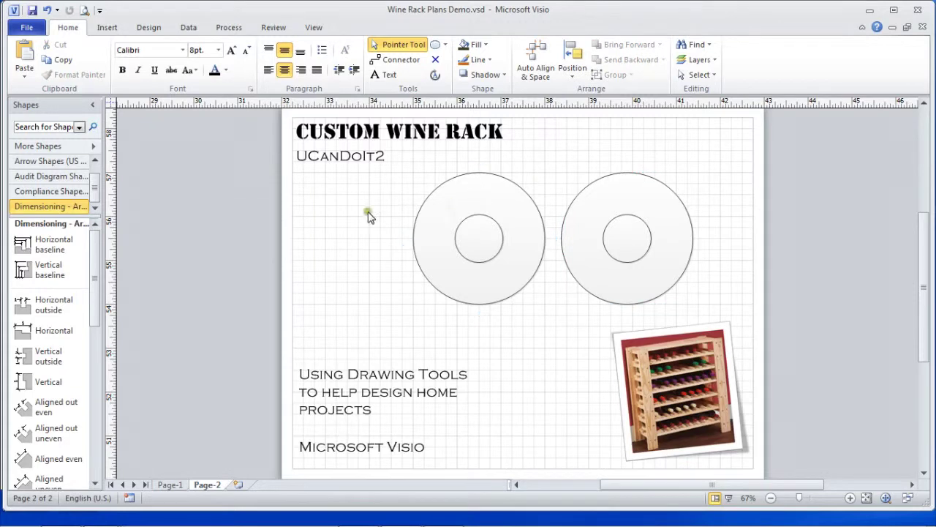
click(47, 334)
Step: Glue a horizontal dimension between the two circles, measuring the 3/8" gap
drag(47, 335, 554, 234)
drag(546, 242, 592, 144)
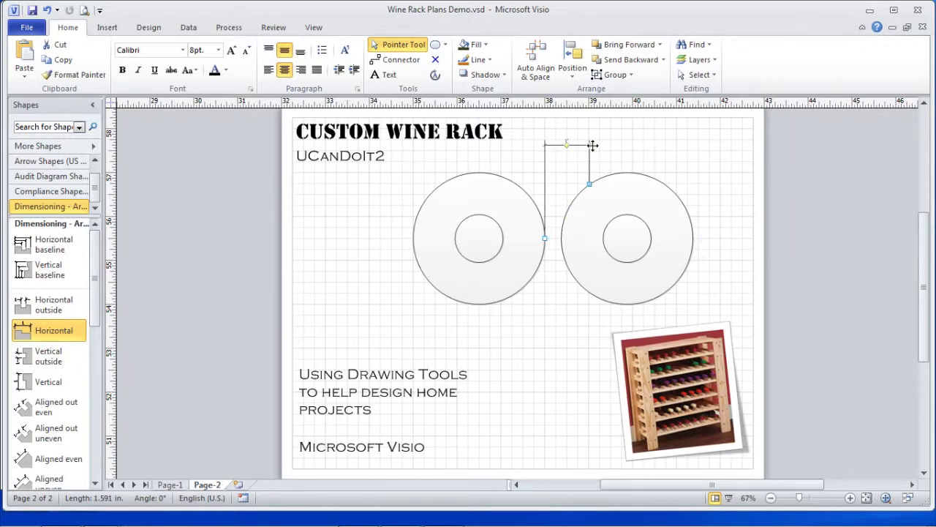
drag(586, 185, 560, 239)
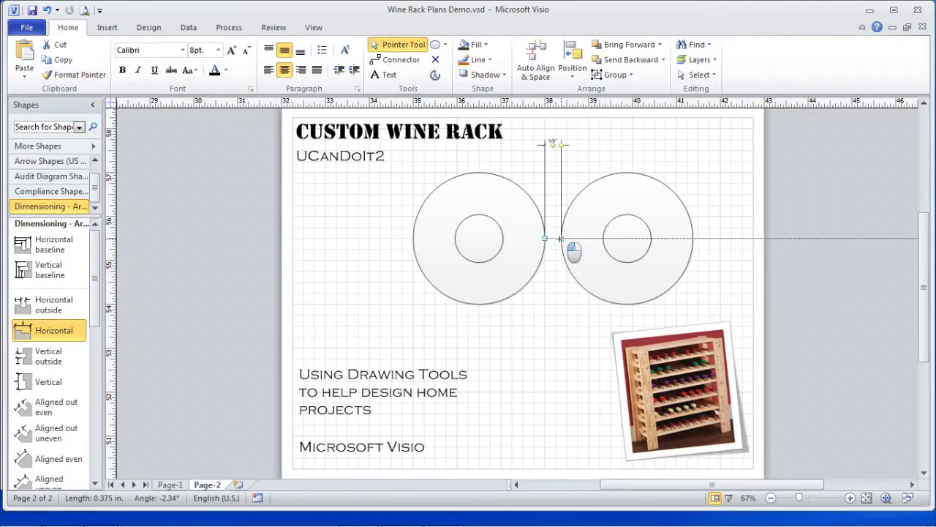
drag(560, 239, 562, 239)
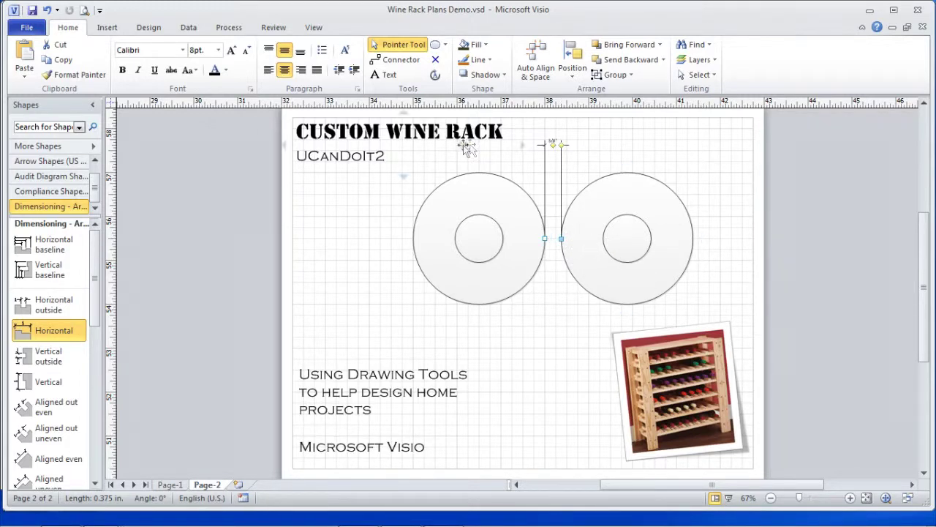
Step: Enlarge the dimension label text with four font-size increases
click(233, 52)
click(233, 51)
click(233, 51)
click(233, 52)
click(233, 52)
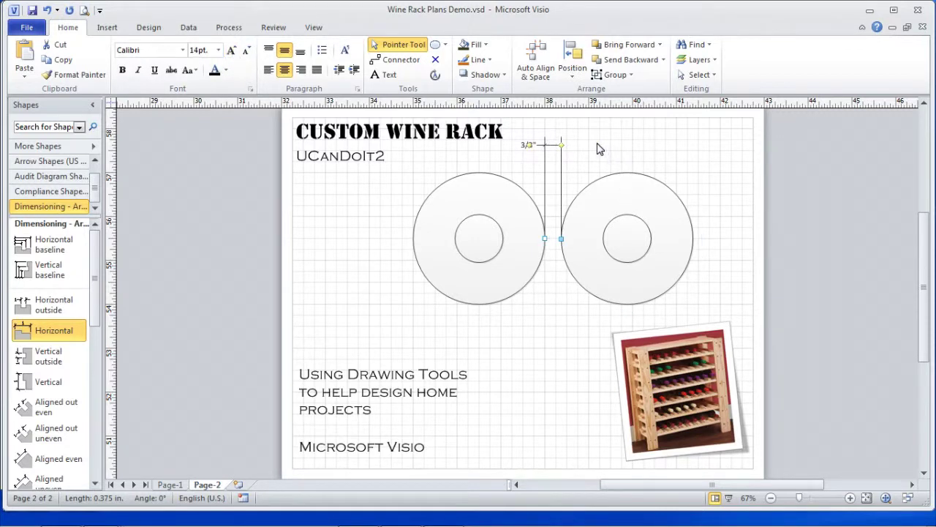
click(599, 149)
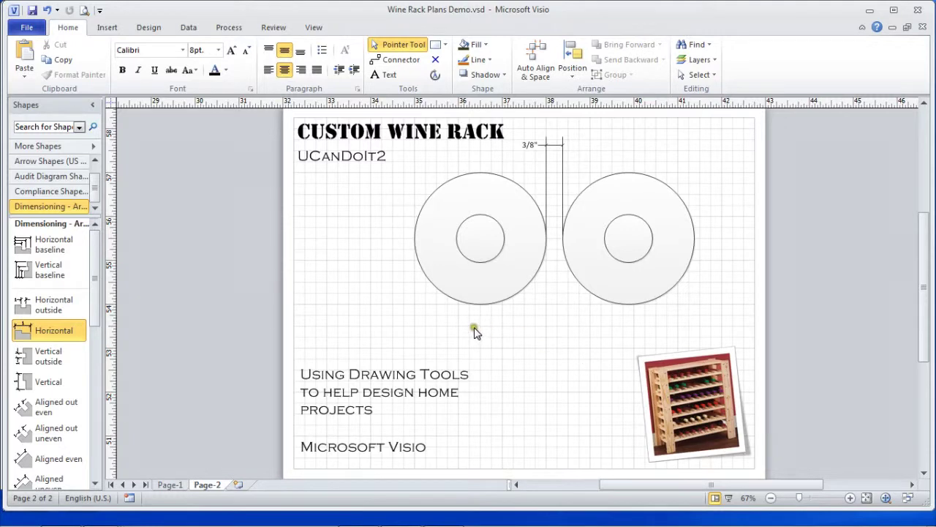
click(436, 46)
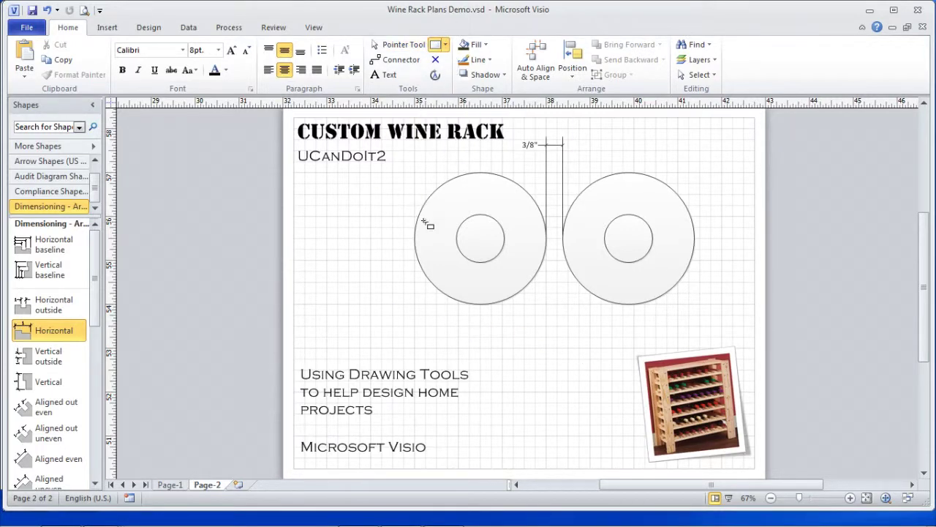
Step: Draw an 8.25 × 0.5 in shelf board under the circles and a 1 × 0.5 in block below it
drag(381, 304, 744, 326)
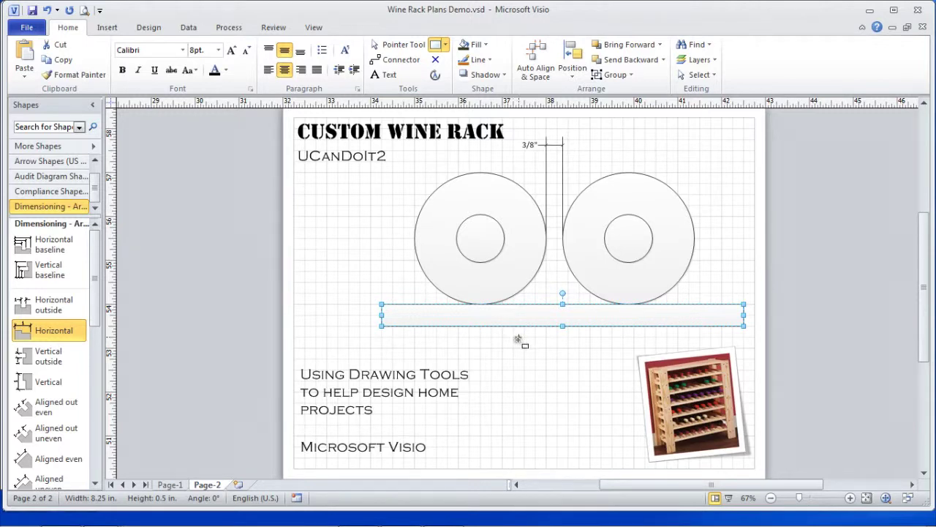
click(851, 497)
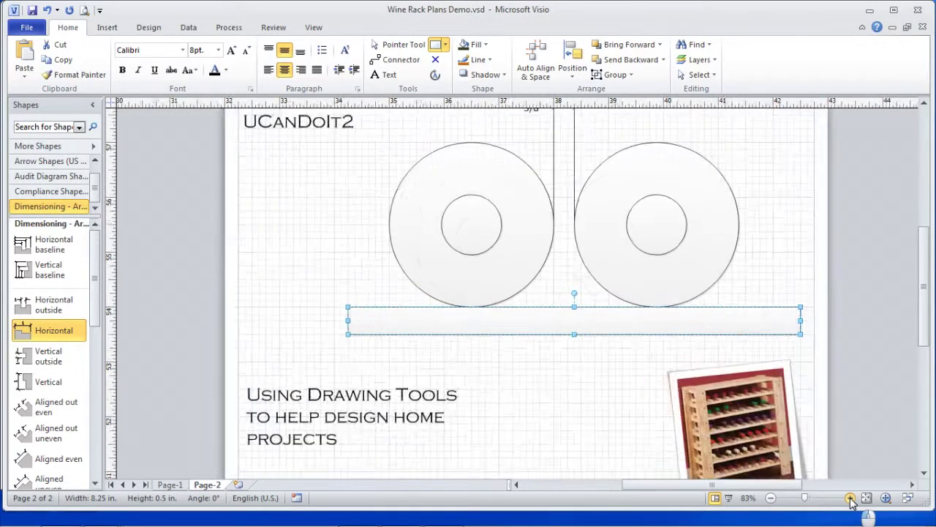
click(850, 497)
click(851, 497)
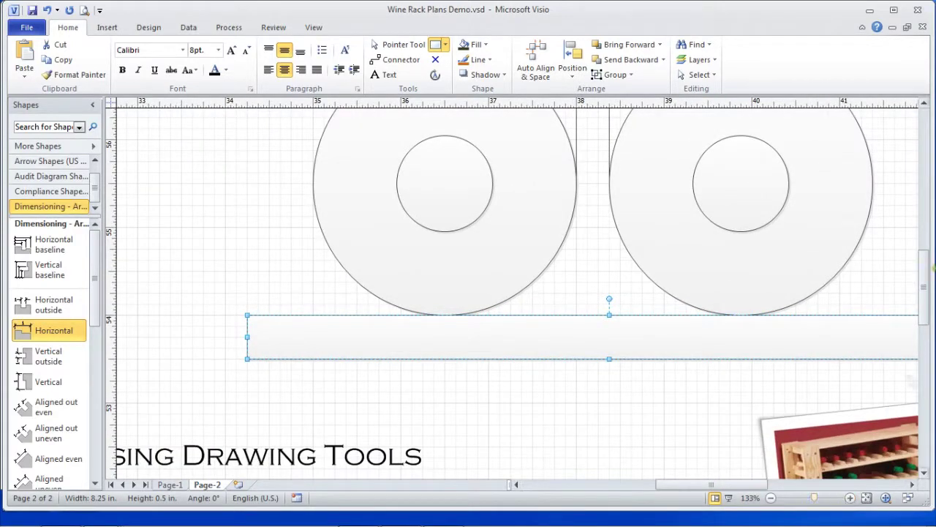
drag(926, 268, 928, 277)
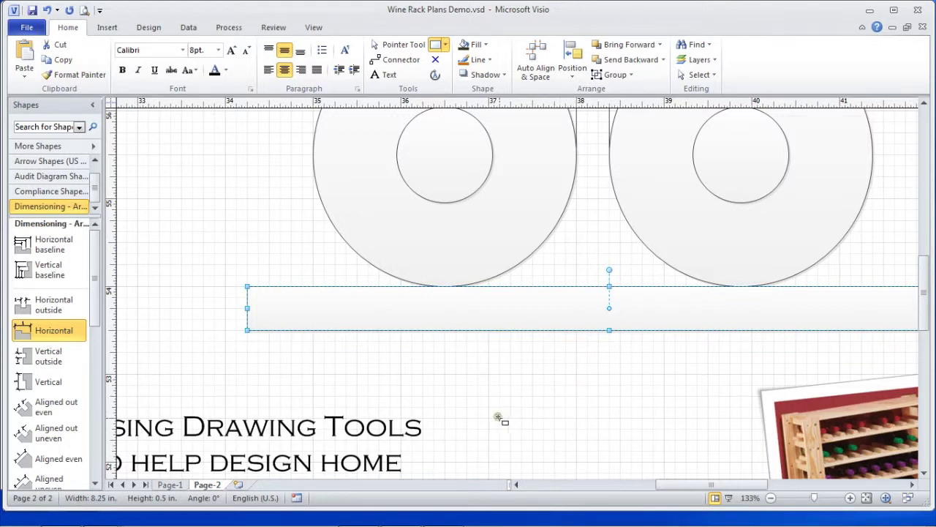
drag(489, 418, 577, 375)
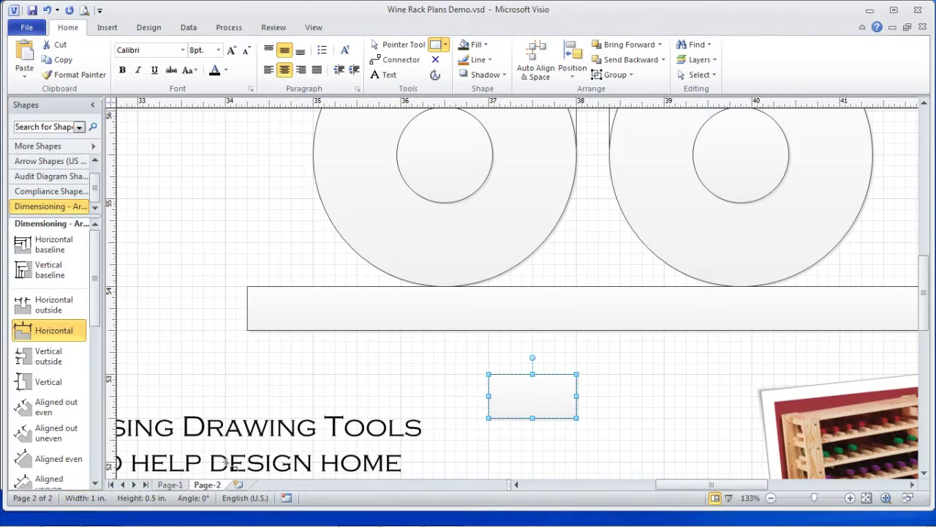
Step: Move the small block onto the shelf between the circles and make it 0.75 in tall
click(530, 393)
drag(530, 392, 592, 264)
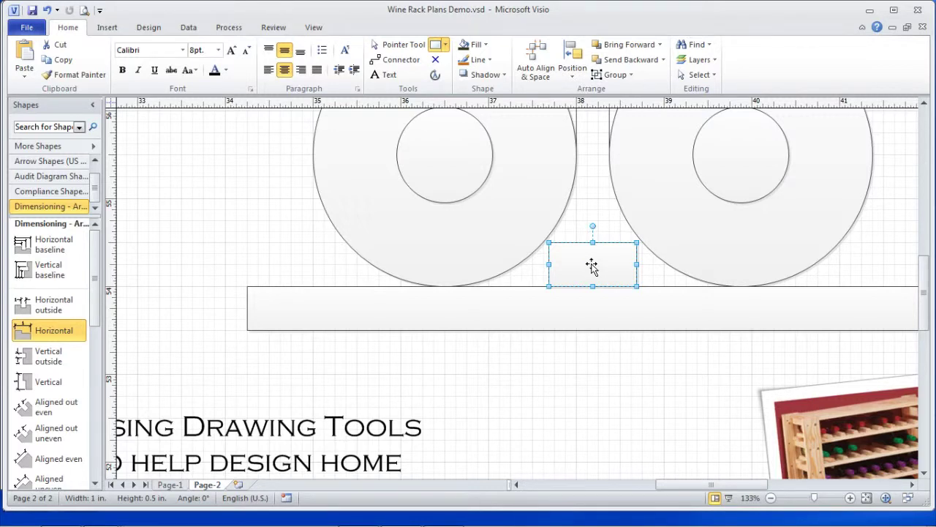
drag(592, 242, 593, 231)
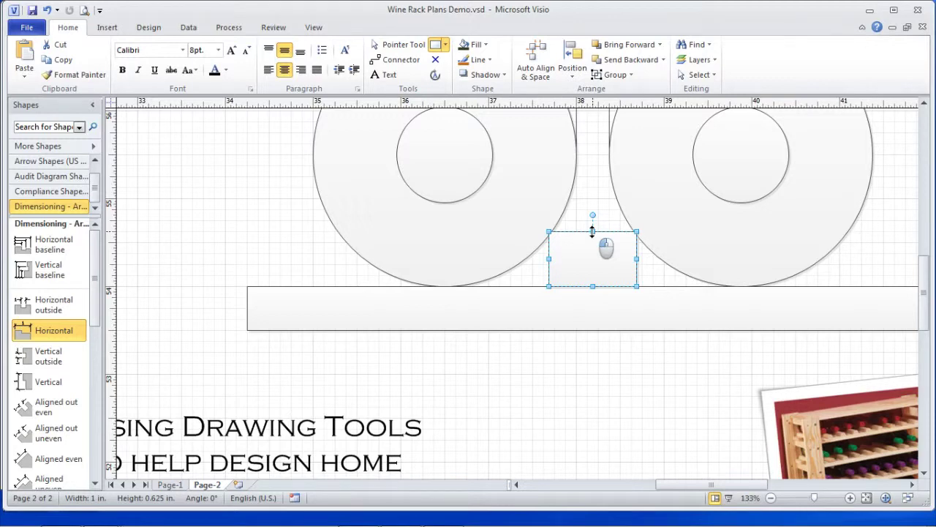
drag(592, 231, 591, 223)
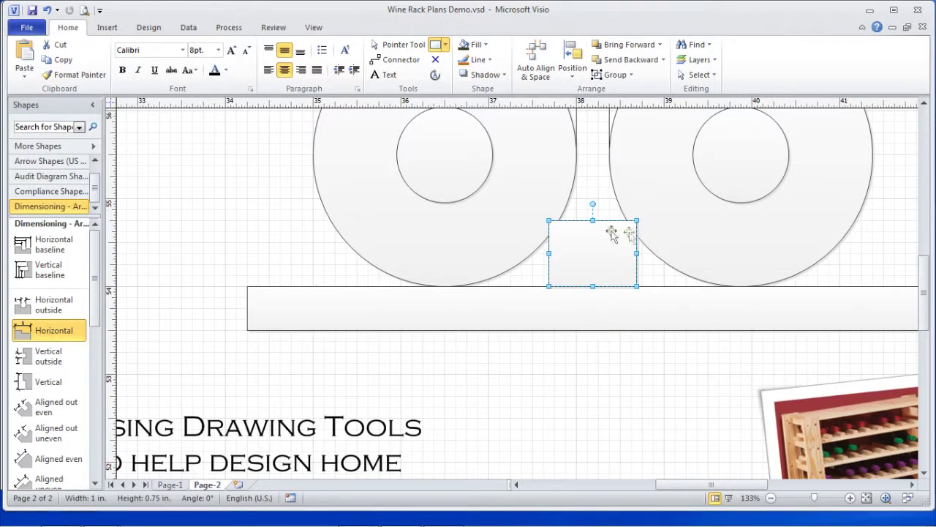
click(595, 169)
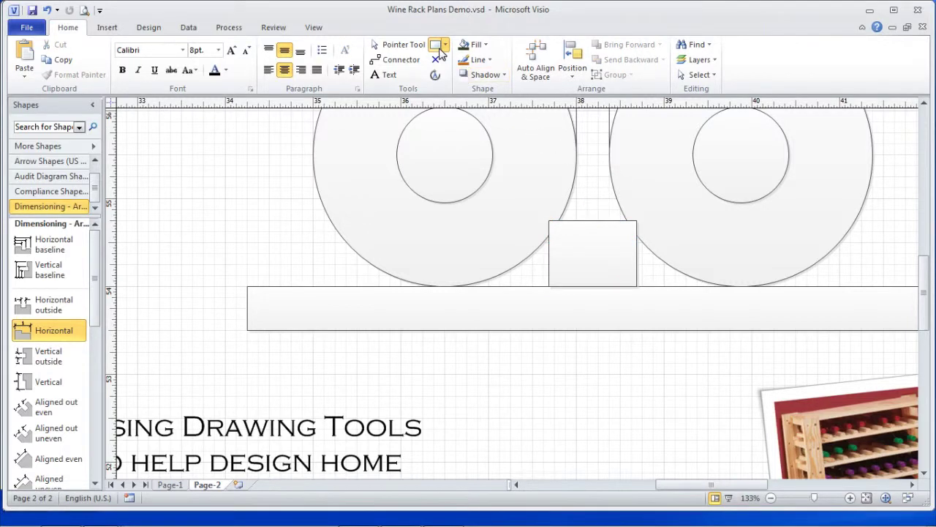
Step: Drag the block's bottom-right vertex with the Line tool until it is exactly 1 in wide
click(445, 46)
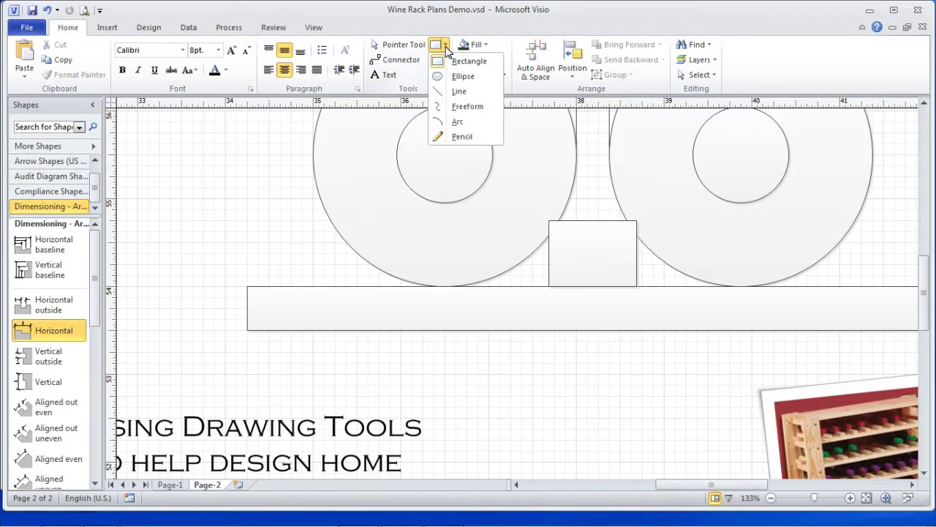
click(439, 91)
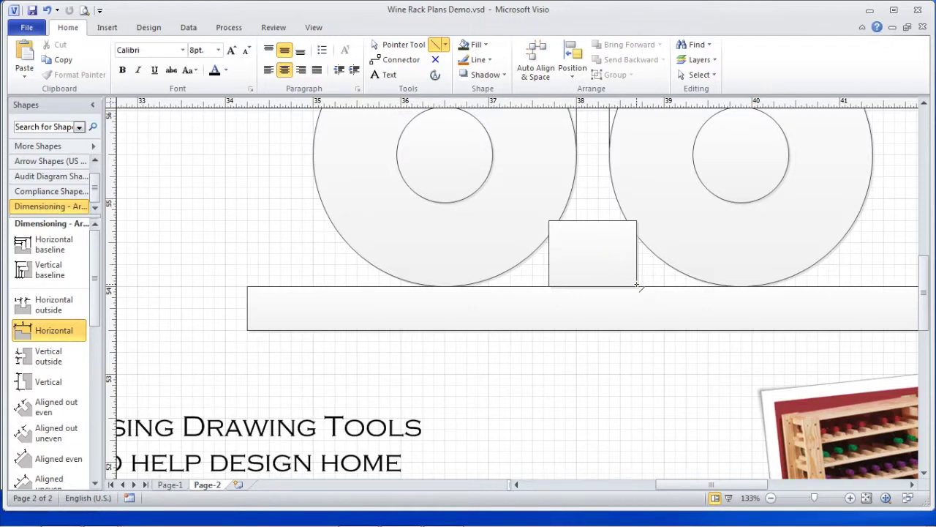
mouse_move(637, 286)
mouse_down()
mouse_move(636, 238)
mouse_move(619, 221)
mouse_move(566, 220)
mouse_move(550, 241)
mouse_move(549, 284)
mouse_move(637, 286)
mouse_up()
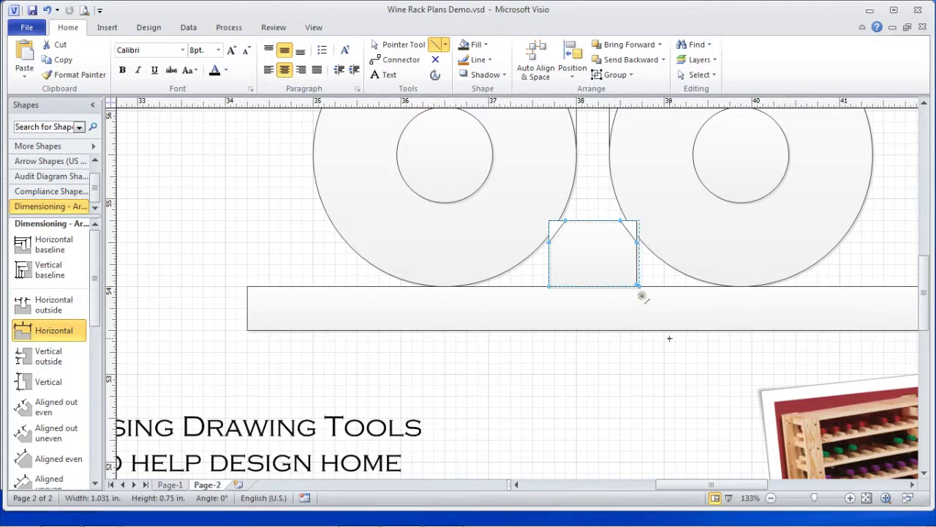
click(850, 498)
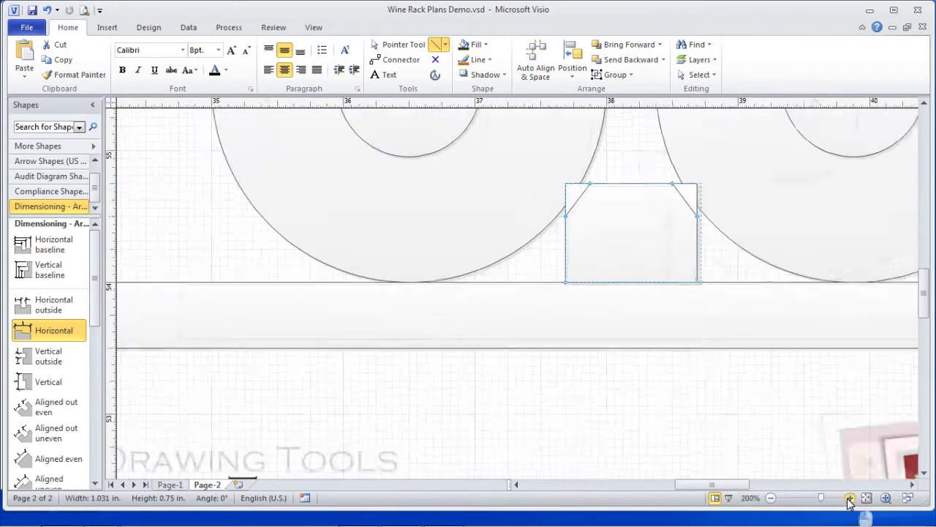
click(850, 498)
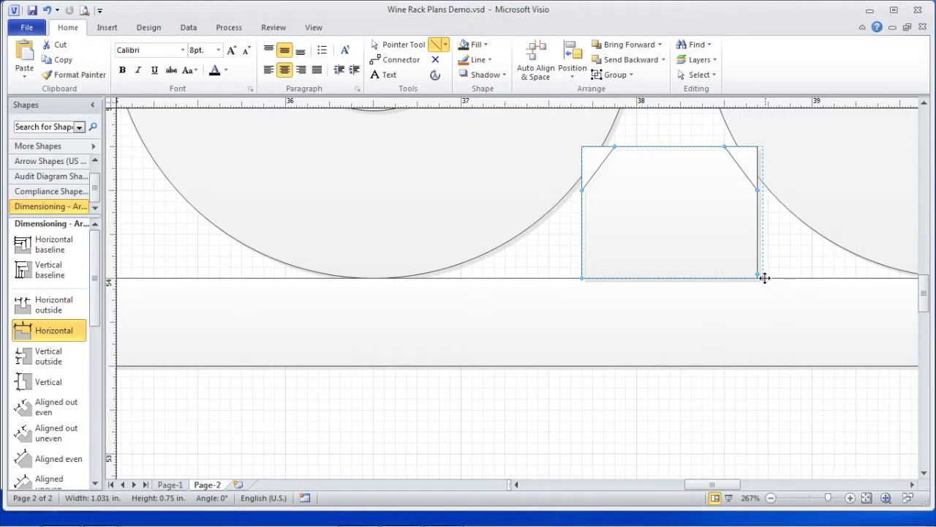
mouse_move(762, 277)
mouse_down()
mouse_move(742, 273)
mouse_move(757, 280)
mouse_up()
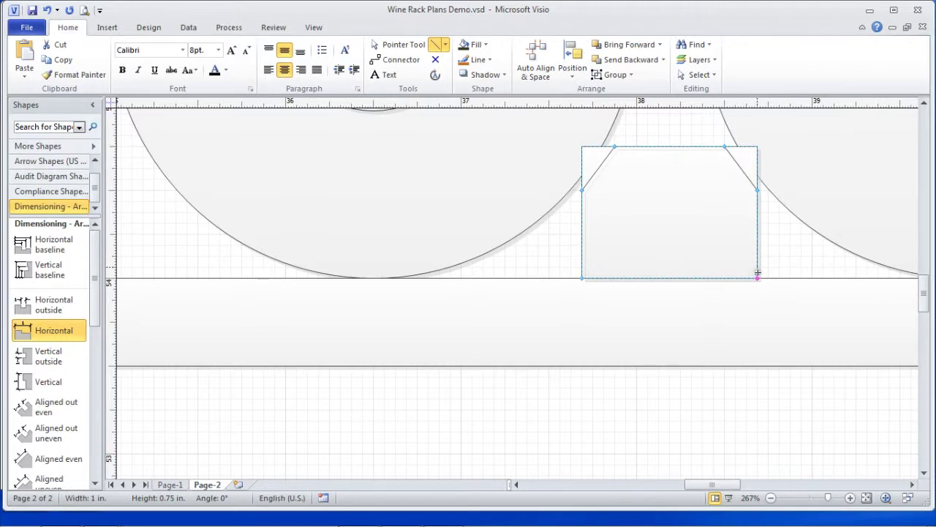
mouse_move(759, 273)
mouse_down()
mouse_move(763, 251)
mouse_move(758, 278)
mouse_up()
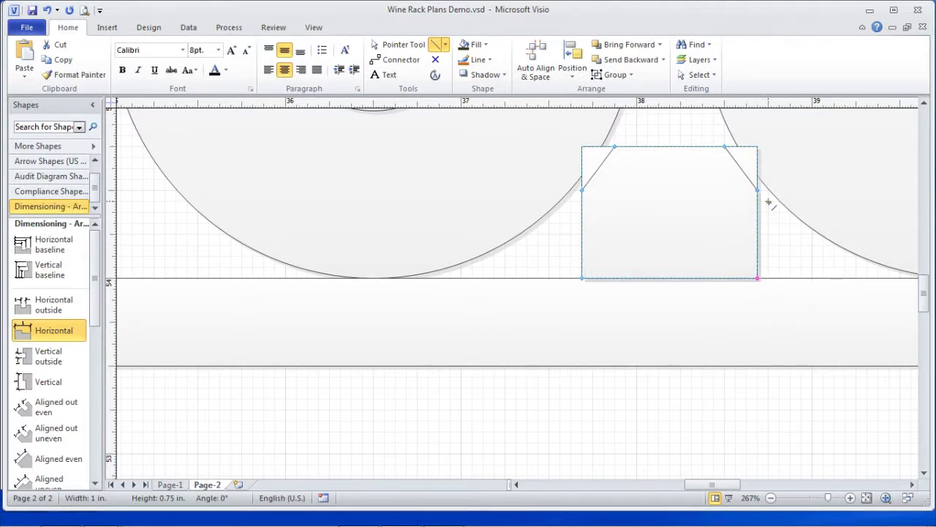
click(404, 45)
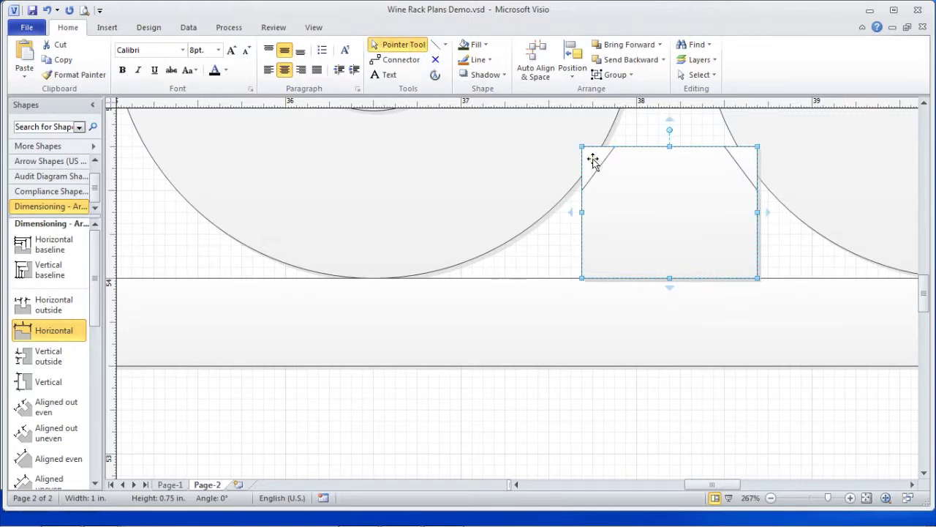
Step: Delete the extra rectangle and select the chamfered block for vertex editing
drag(648, 181, 574, 228)
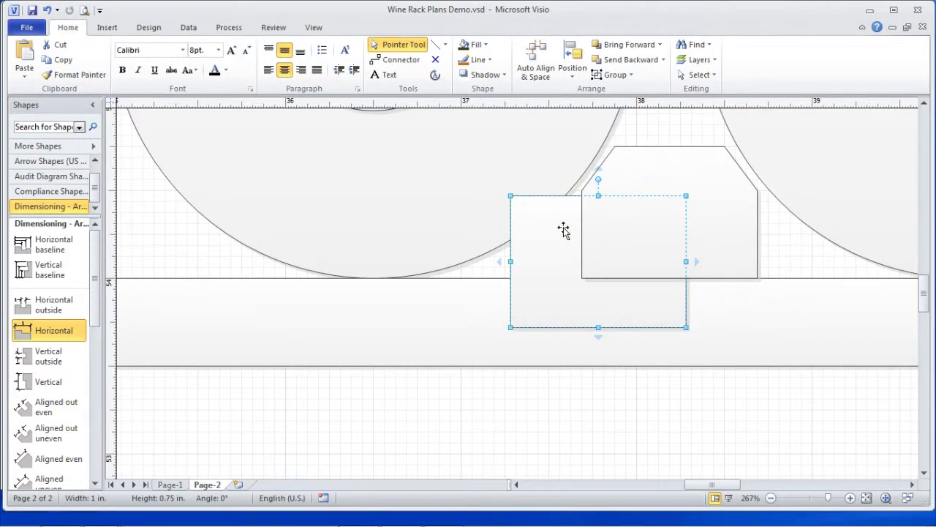
key(Delete)
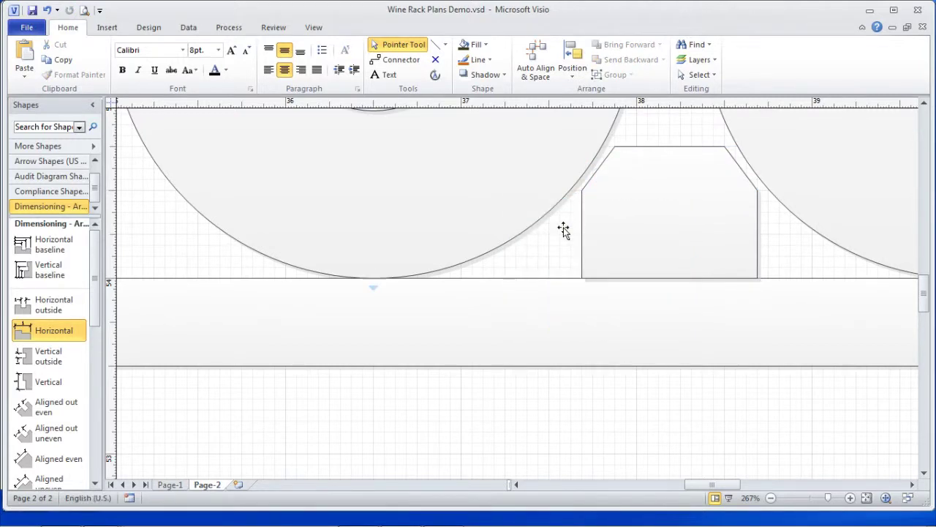
click(682, 212)
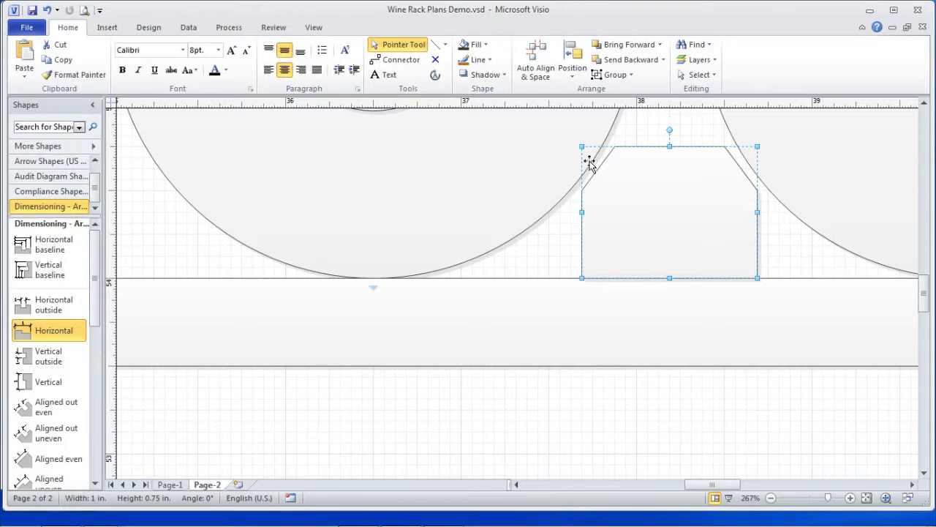
click(435, 45)
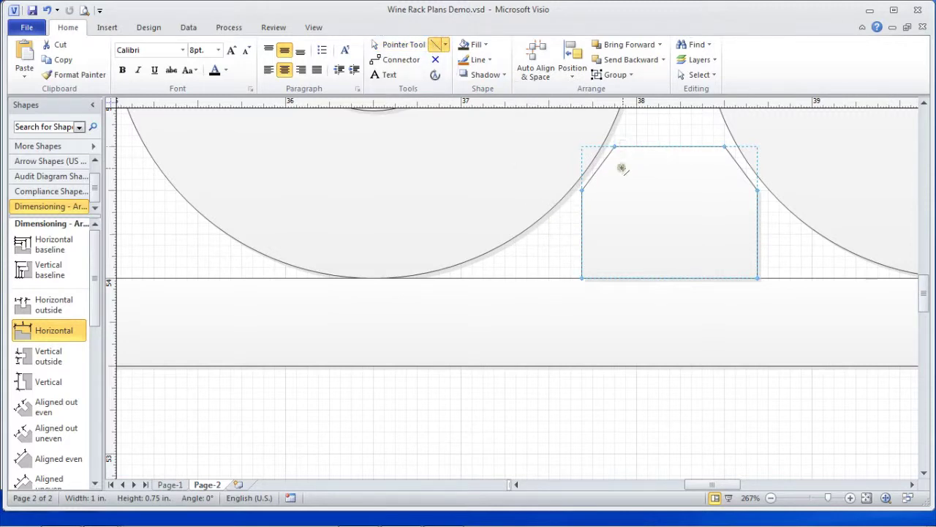
Step: Drag the block's corner vertices so its angled top corners hug both wheels
drag(582, 189, 583, 188)
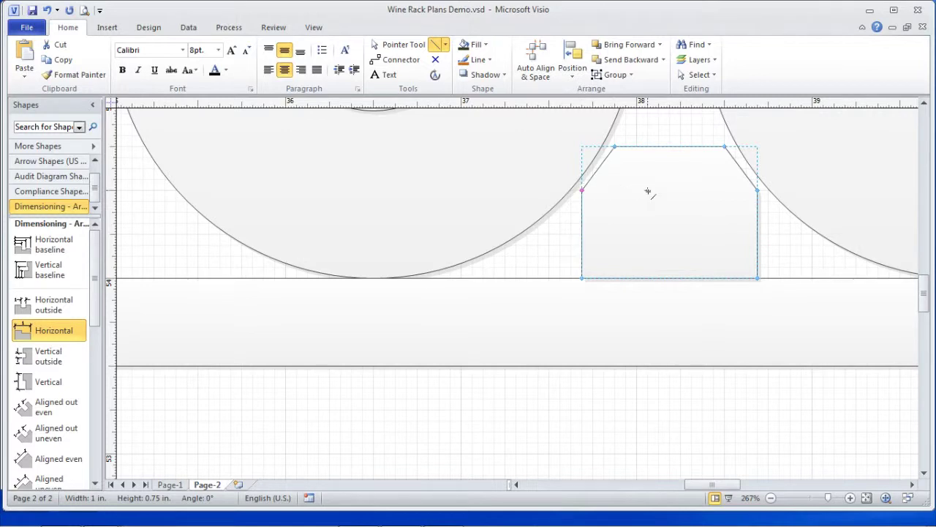
key(Down)
key(Down)
key(Down)
key(Down)
key(Down)
key(Down)
key(Down)
key(Down)
key(Down)
key(Down)
key(Down)
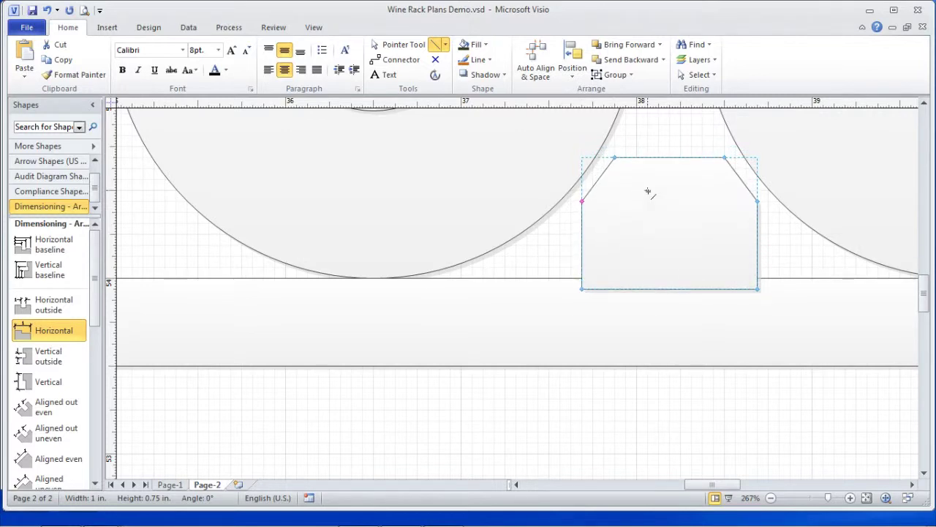
key(Down)
key(Down)
key(Down)
key(Down)
key(Down)
key(Down)
key(Down)
key(Down)
key(Down)
key(Down)
key(Down)
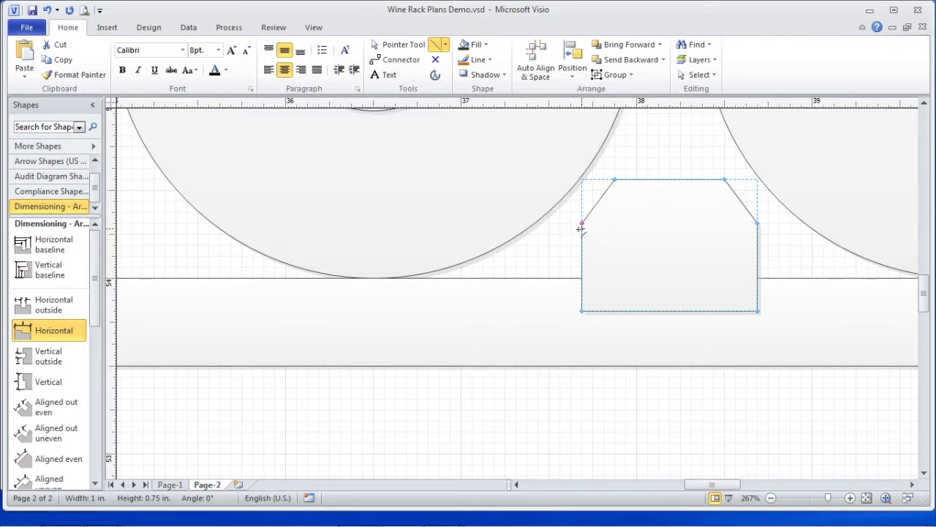
drag(581, 224, 583, 212)
drag(758, 224, 758, 212)
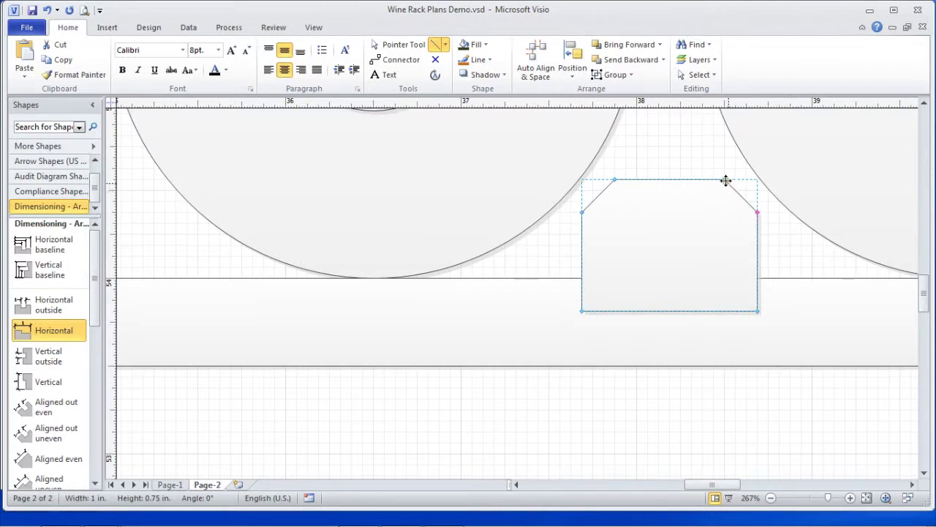
drag(724, 178, 735, 179)
drag(616, 178, 604, 179)
Step: Nudge the reshaped block up with the arrow keys until it rests on the shelf
key(Up)
key(Up)
key(Up)
key(Up)
key(Up)
key(Up)
key(Up)
key(Up)
key(Up)
key(Up)
key(Up)
key(Up)
key(Up)
key(Up)
key(Up)
key(Up)
key(Up)
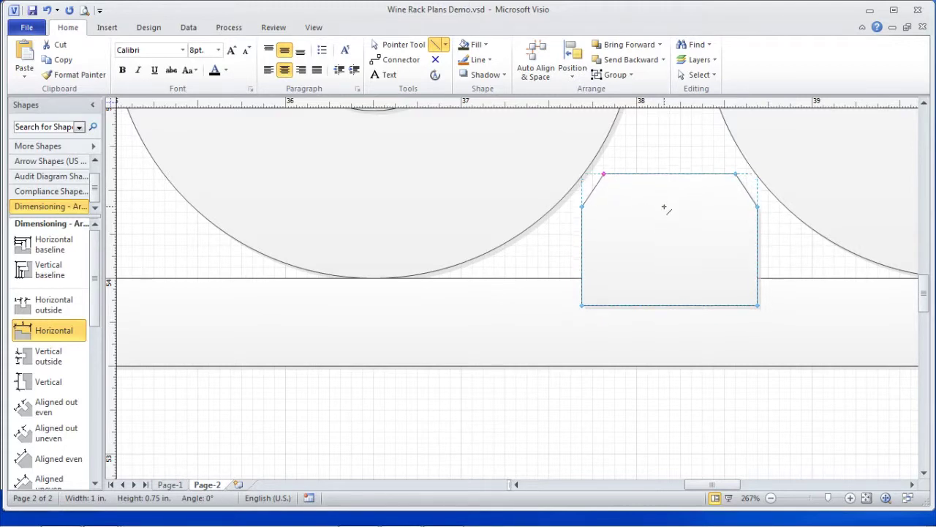
key(Up)
key(Up)
key(Up)
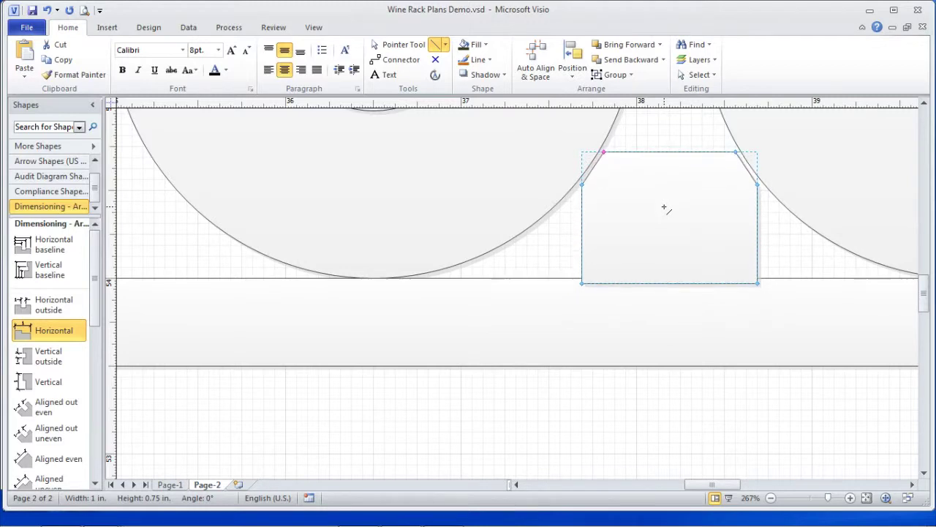
key(Up)
key(Up)
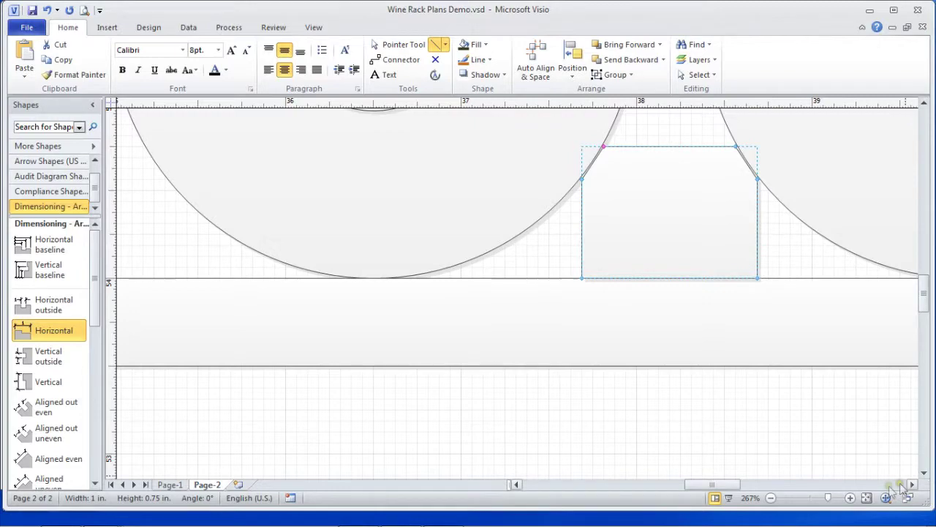
click(771, 497)
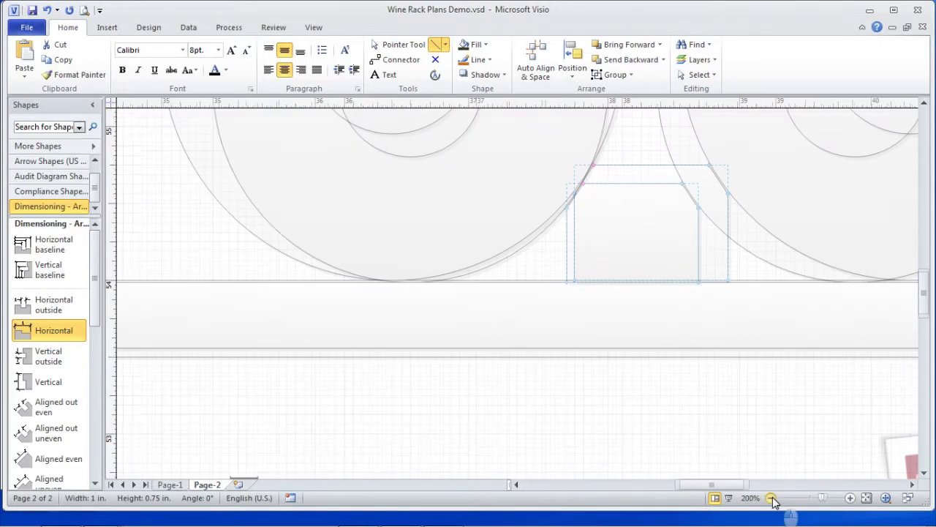
Step: At 100% zoom, Ctrl-drag a copy of the chamfered block right of the right wheel and nudge it left
click(771, 497)
click(771, 497)
click(772, 497)
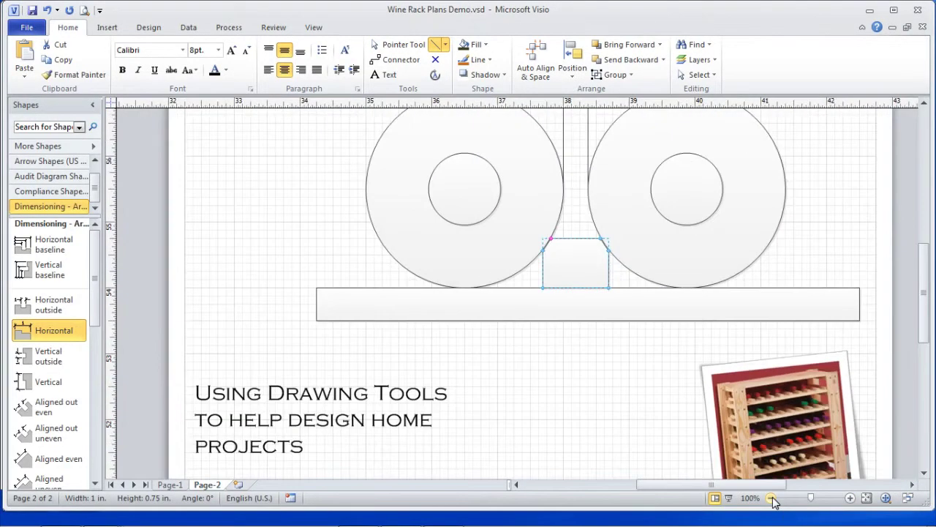
mouse_move(928, 299)
mouse_down()
mouse_move(926, 271)
mouse_move(919, 300)
mouse_move(925, 289)
mouse_up()
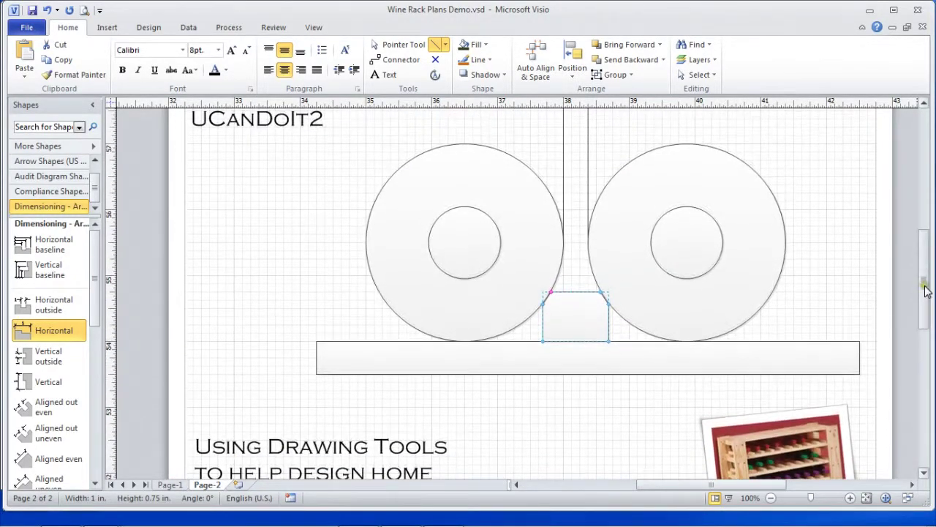
click(399, 44)
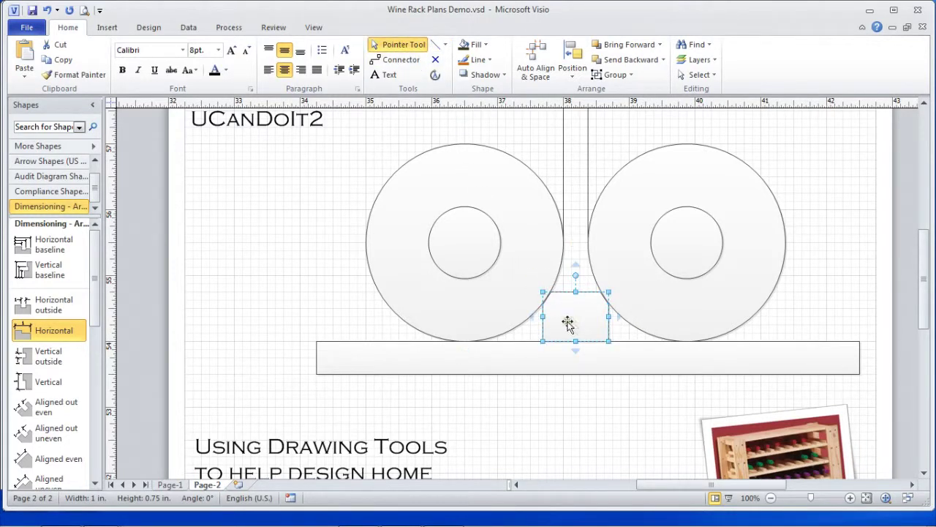
key(Escape)
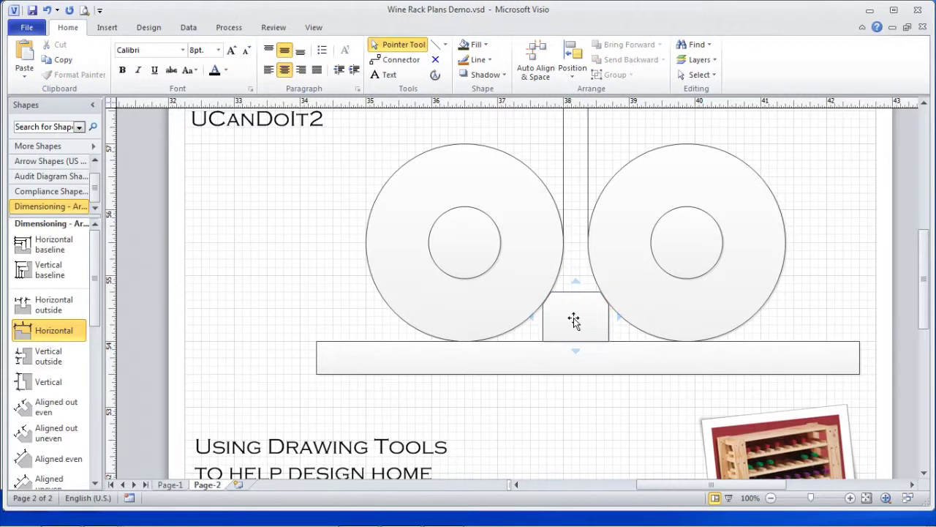
click(574, 320)
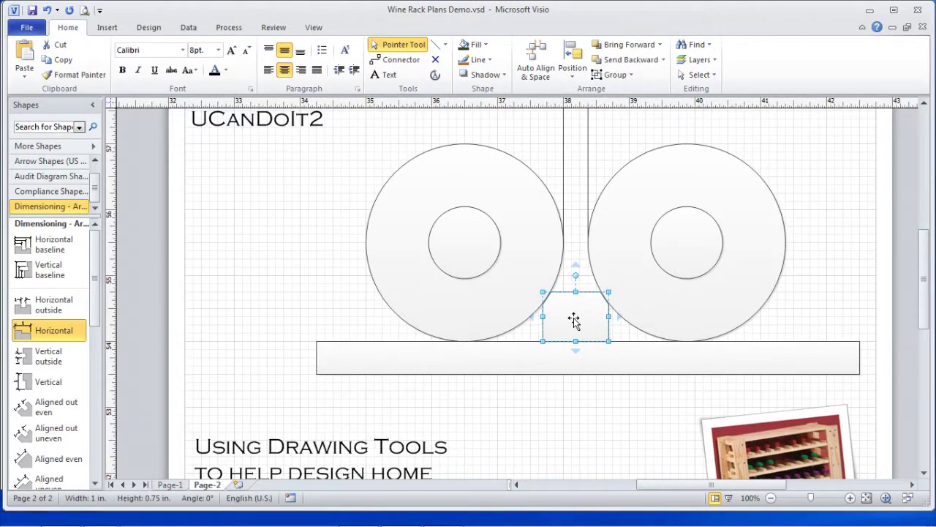
drag(574, 320, 811, 322)
key(Left)
key(Left)
key(Left)
key(Left)
key(Left)
key(Left)
key(Left)
key(Left)
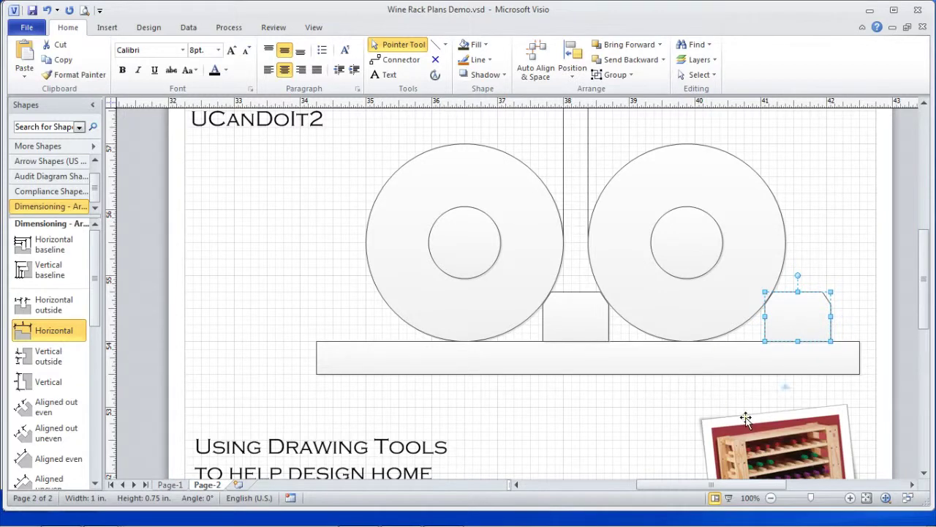
drag(928, 314, 931, 338)
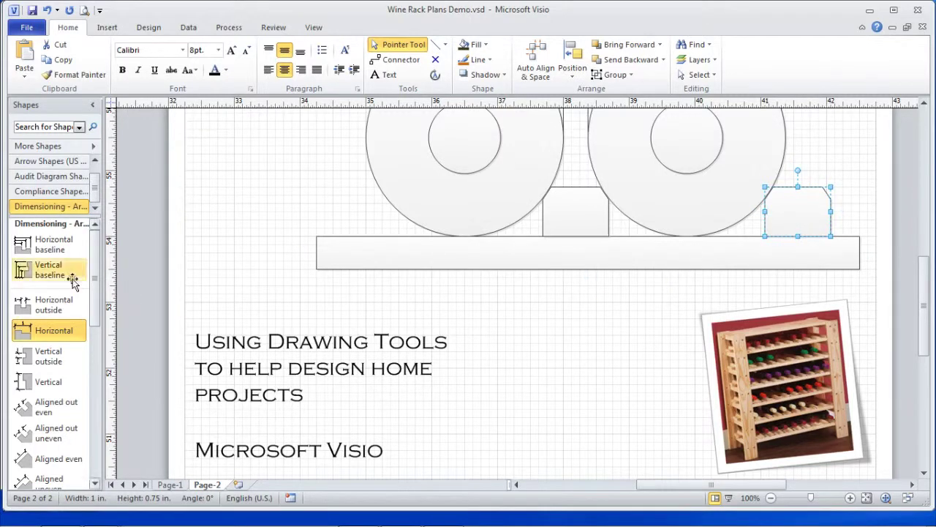
drag(45, 330, 581, 313)
Step: Attach the dimension from the middle block to the right block, reading 2 3/8", and lower it slightly
drag(645, 294, 649, 358)
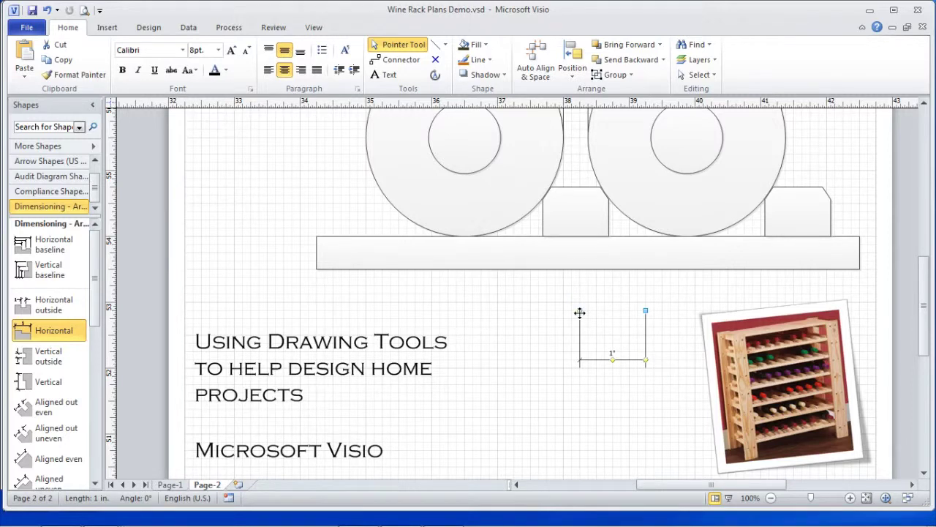
drag(579, 313, 603, 276)
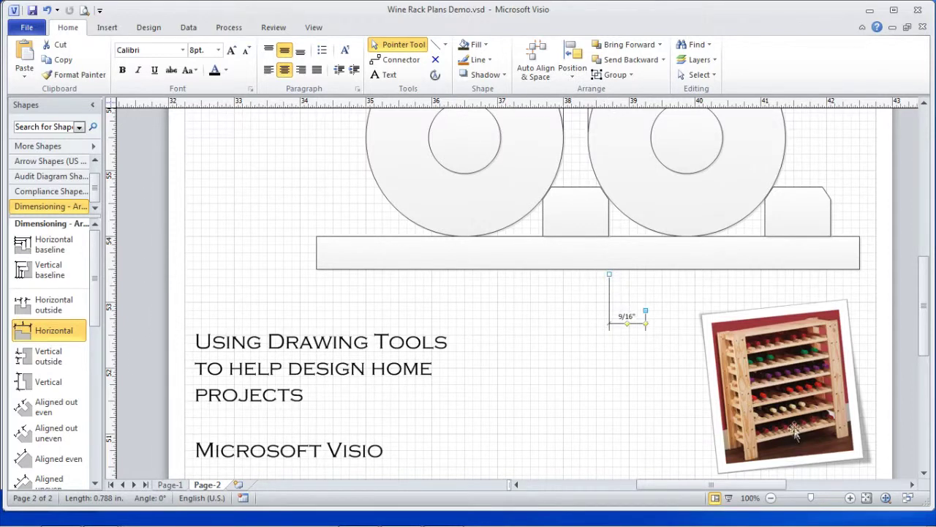
drag(611, 275, 609, 235)
drag(645, 312, 764, 236)
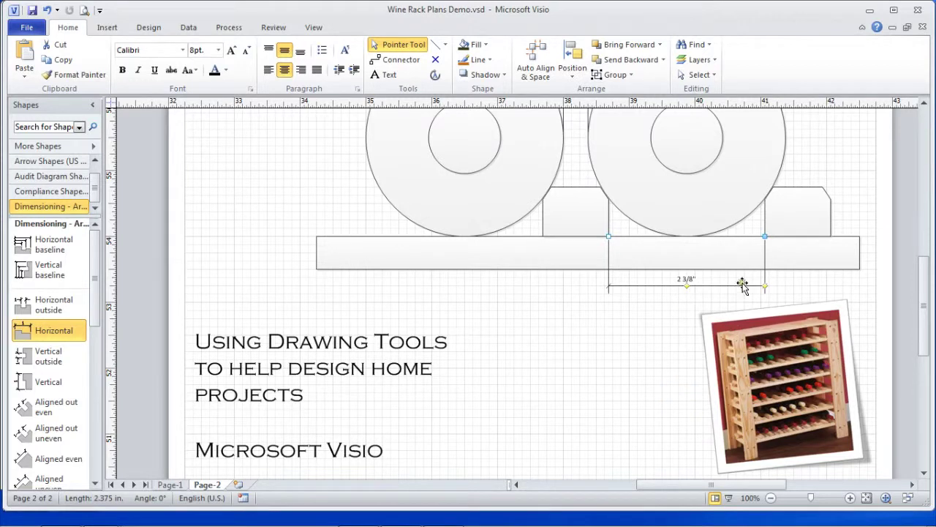
drag(766, 286, 766, 295)
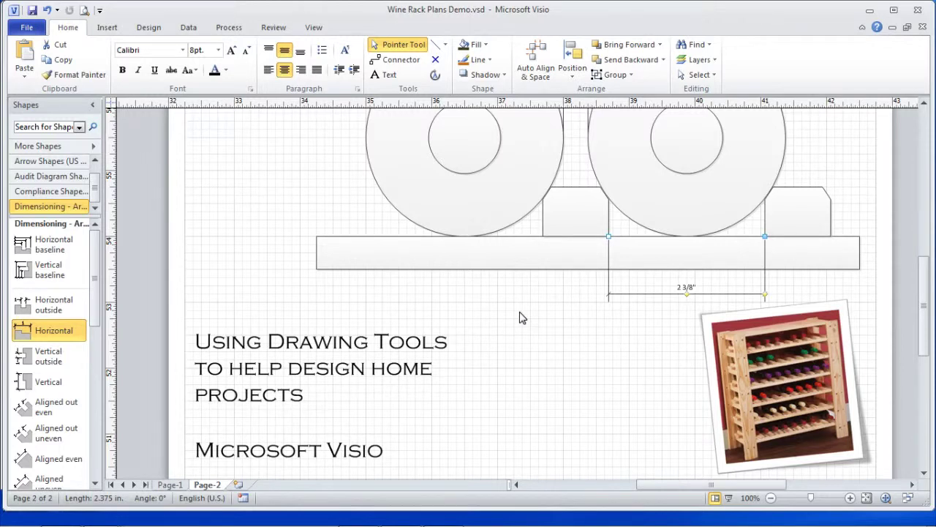
Step: Duplicate the middle block, place the copy below the shelf, and add a horizontal dimension beneath it
click(577, 207)
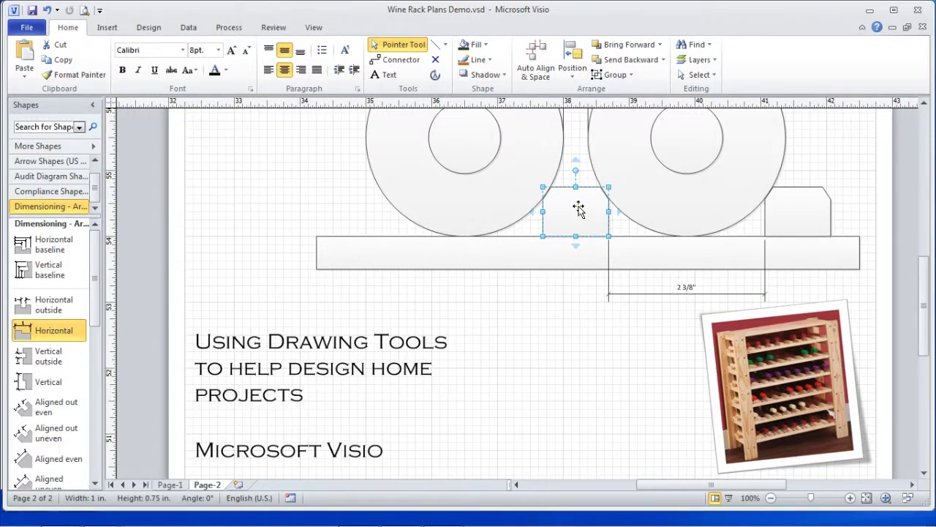
key(ctrl+d)
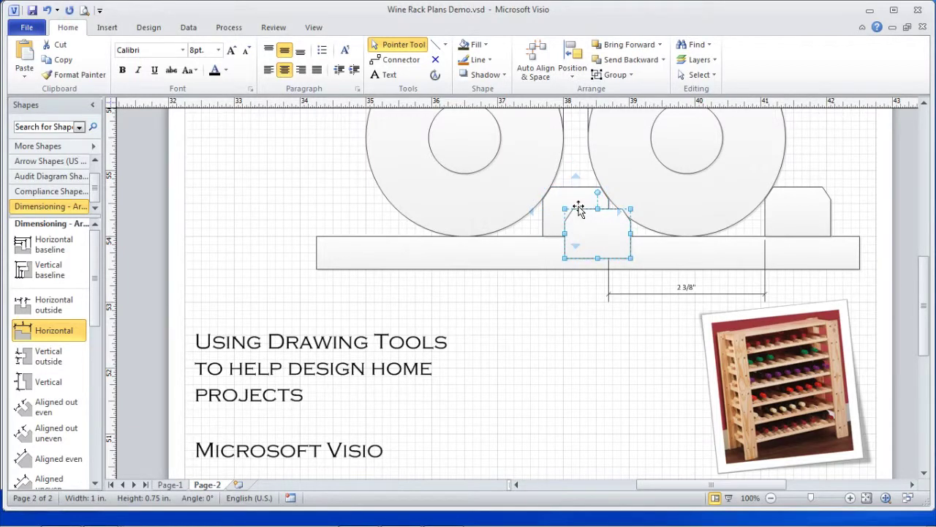
drag(594, 229, 563, 355)
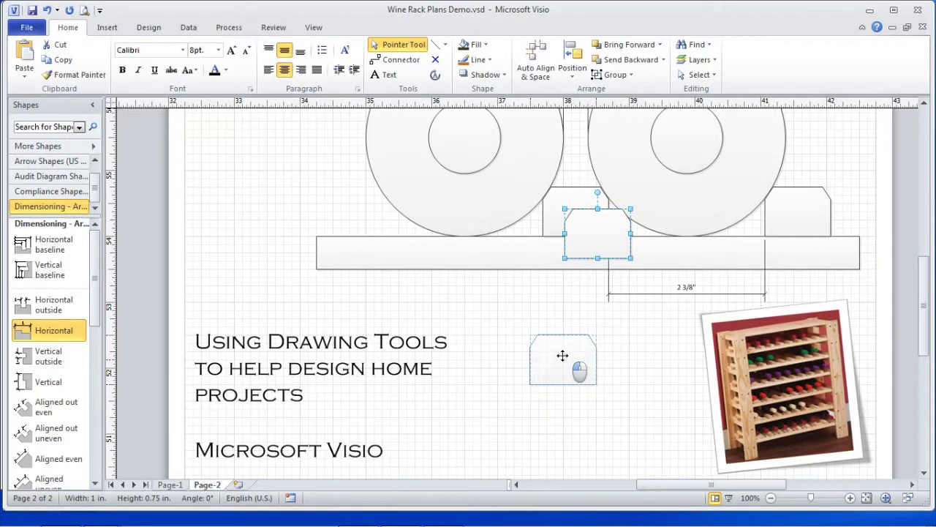
drag(563, 356, 563, 355)
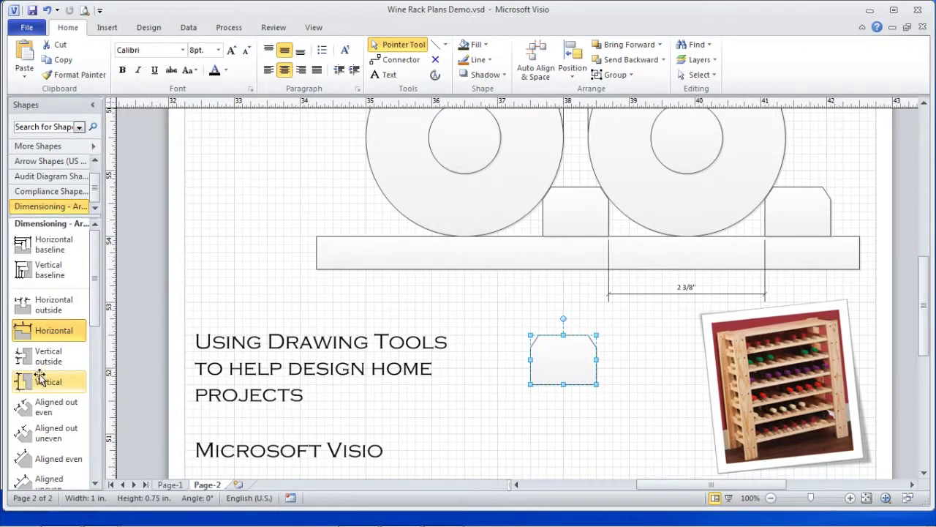
drag(43, 335, 531, 432)
Step: Glue the 1" horizontal dimension's ends to the block's bottom corners, below the block
drag(607, 412, 611, 442)
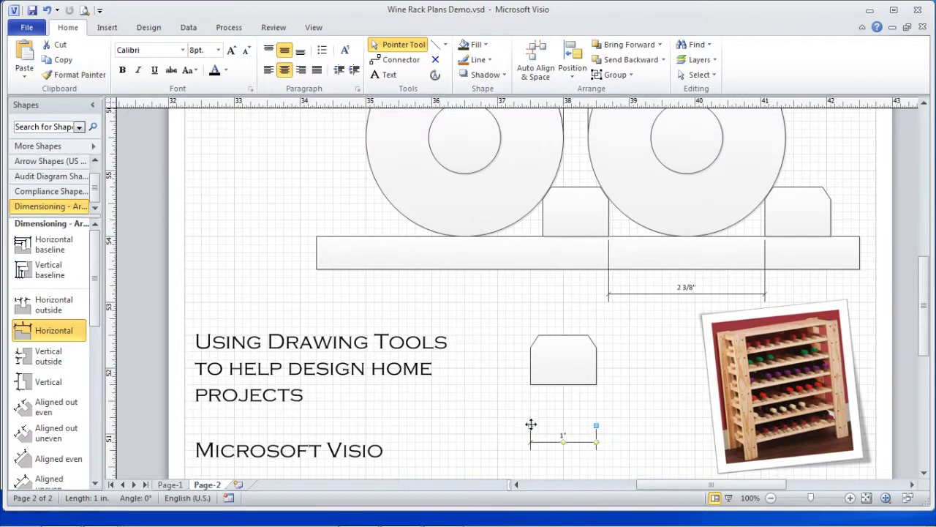
drag(532, 424, 531, 383)
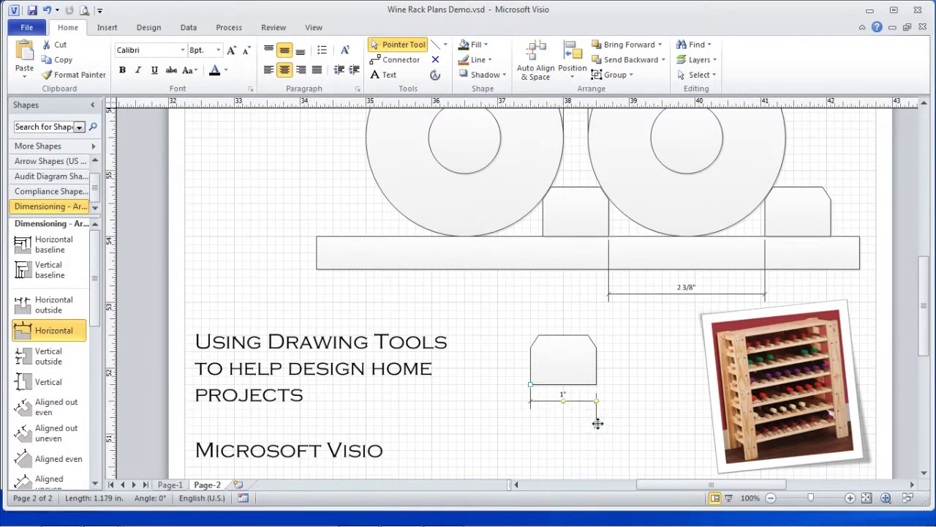
drag(596, 401, 596, 384)
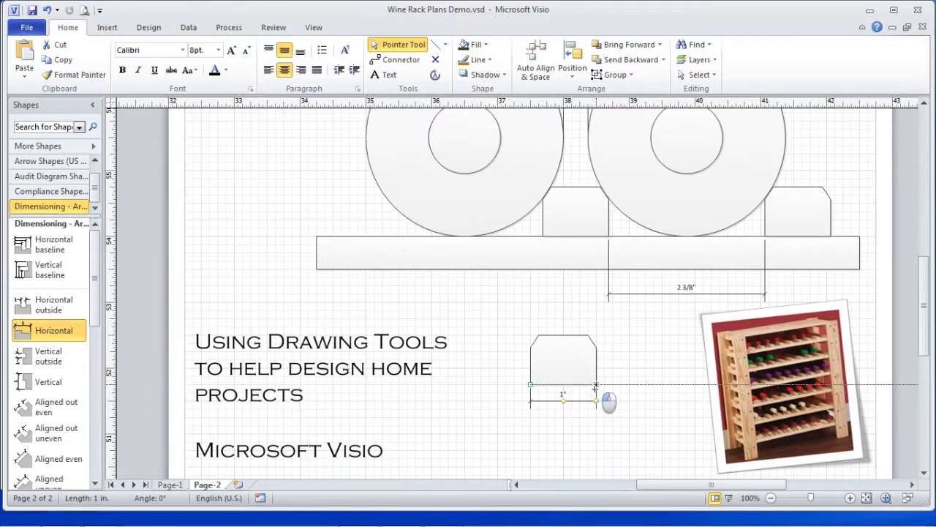
drag(597, 408, 597, 416)
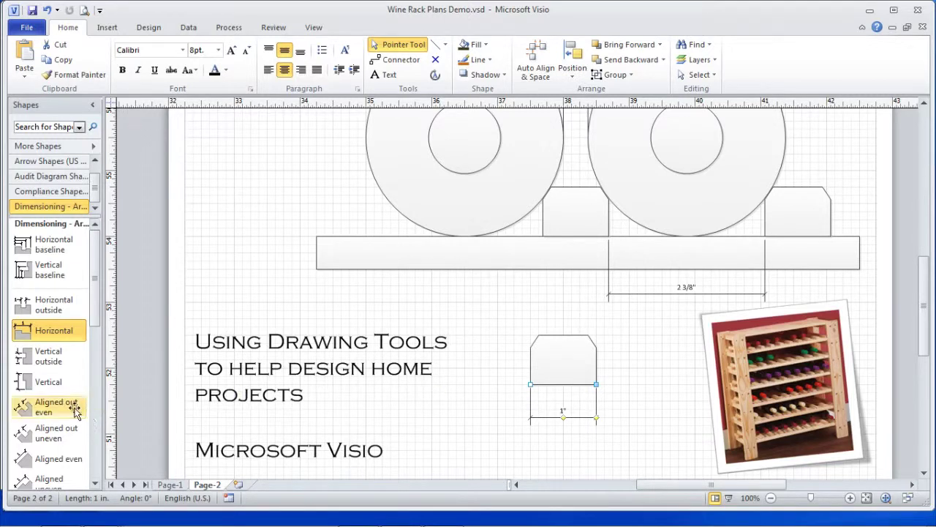
Step: Add vertical dimensions: 3/4" on the block's left and 9/16" up to the right chamfer
drag(49, 381, 530, 386)
drag(530, 319, 498, 335)
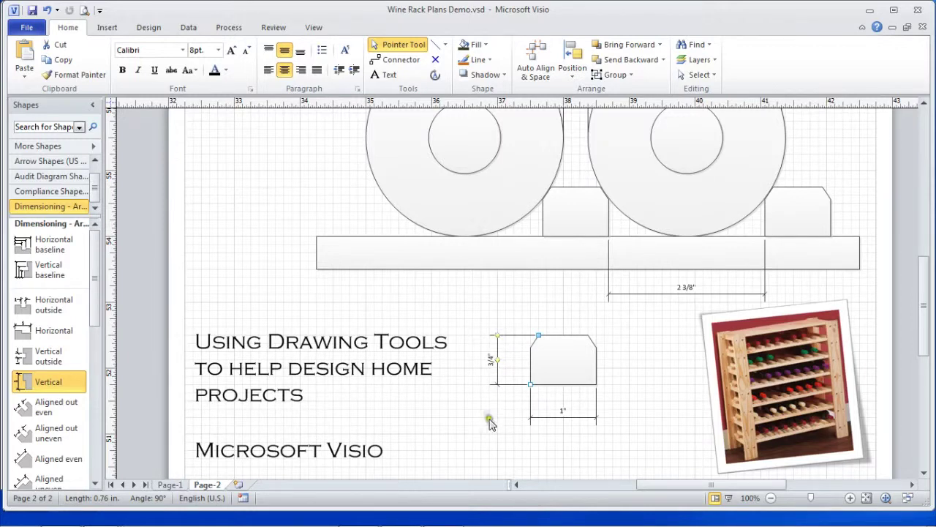
drag(30, 381, 650, 403)
drag(621, 319, 680, 319)
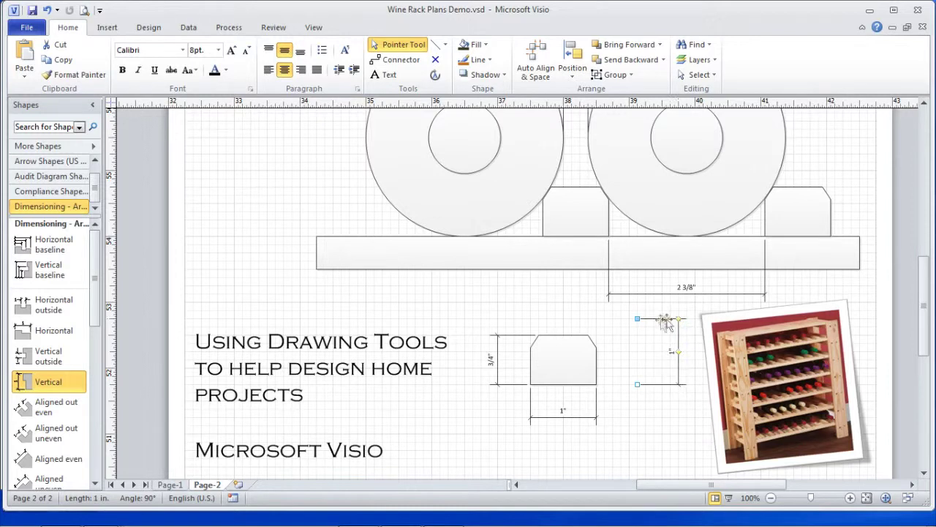
drag(636, 385, 596, 384)
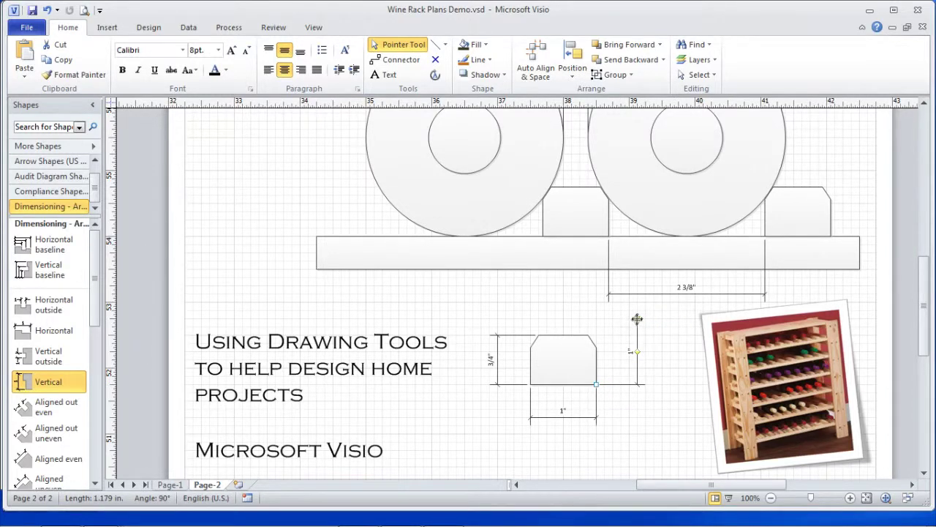
drag(637, 318, 597, 346)
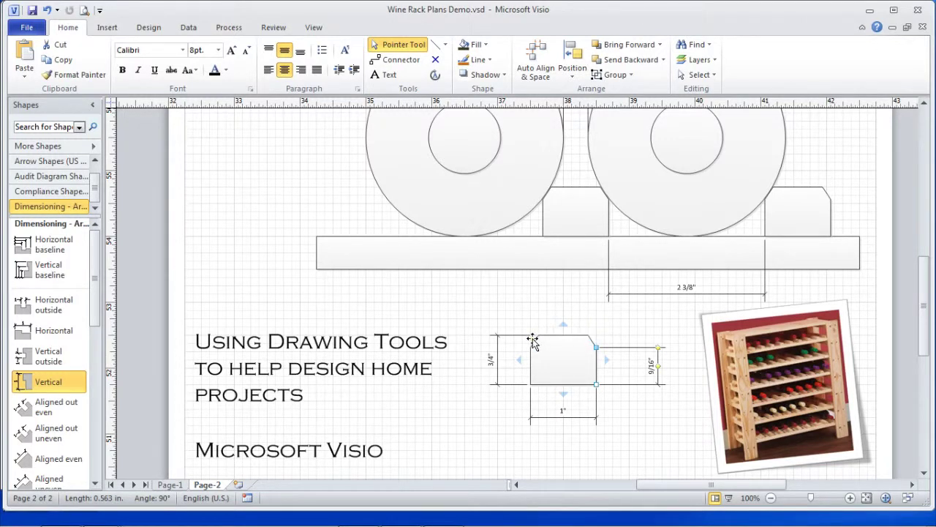
drag(533, 342, 580, 328)
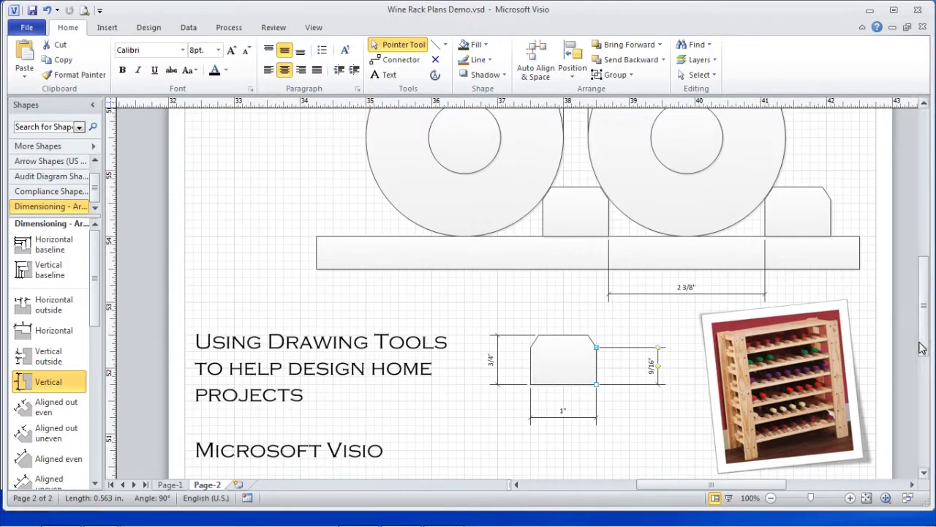
drag(926, 334, 930, 353)
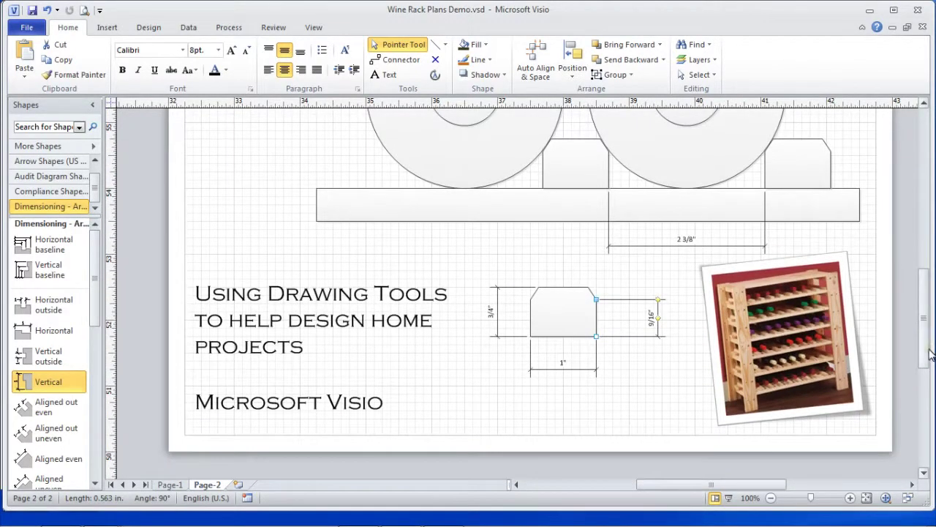
Step: Zoom to 200% and pull the 9/16" dimension in closer to the block
click(851, 498)
click(850, 498)
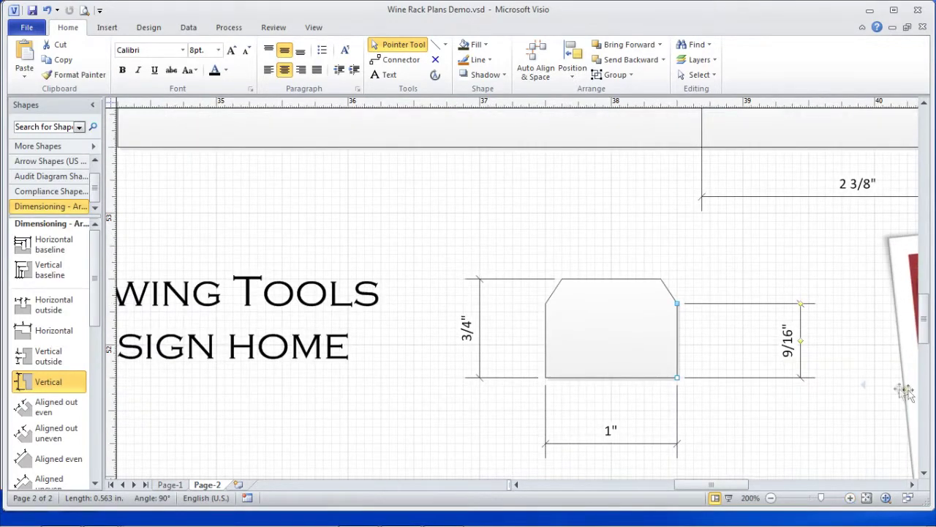
drag(801, 303, 745, 313)
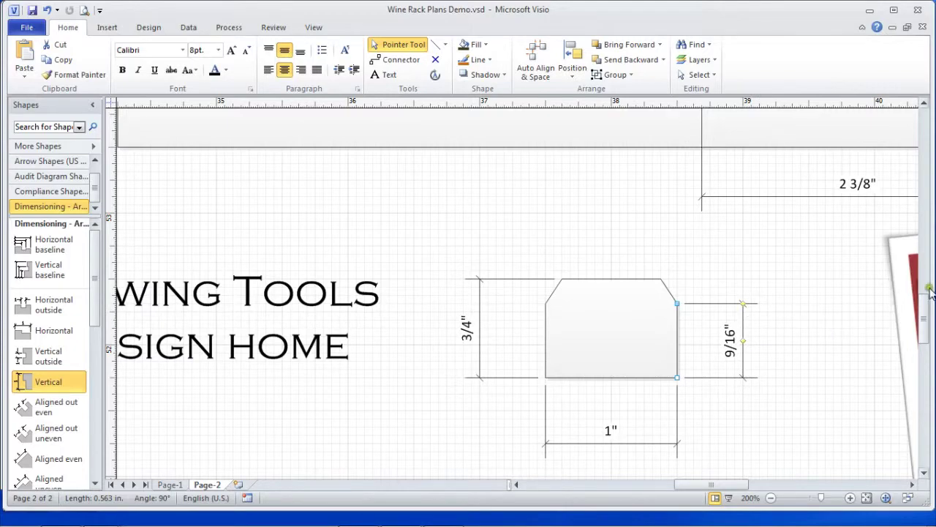
drag(924, 311, 928, 327)
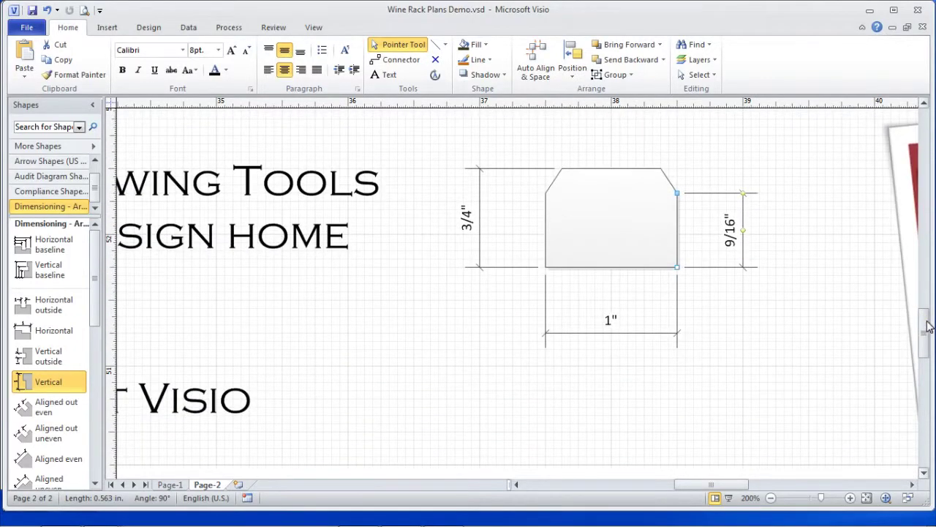
scroll(713, 253, left, 3)
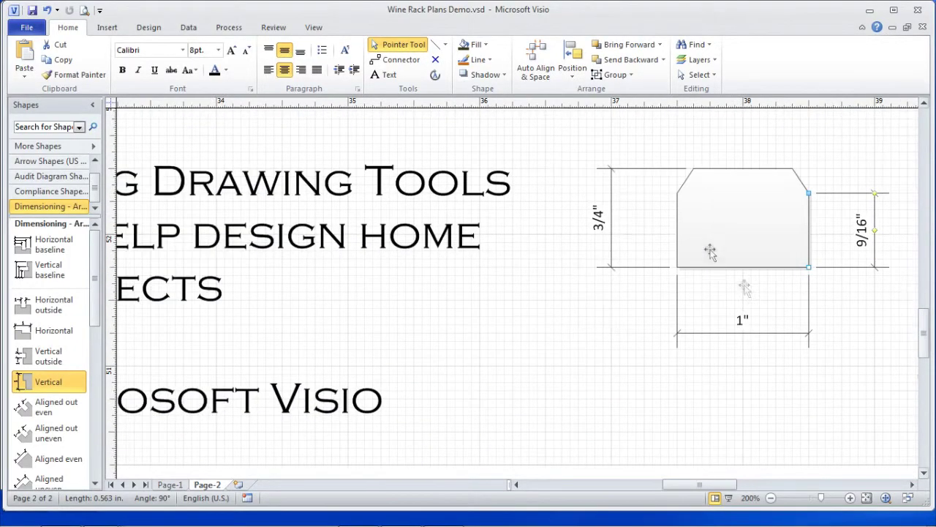
click(913, 484)
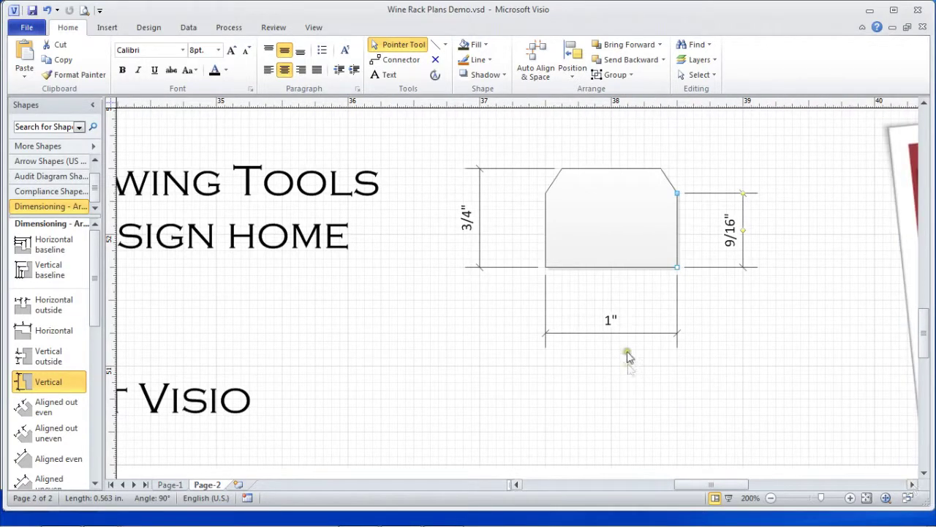
Step: Nudge the block and its 1", 3/4" and 9/16" dimensions down two steps together
drag(439, 142, 807, 384)
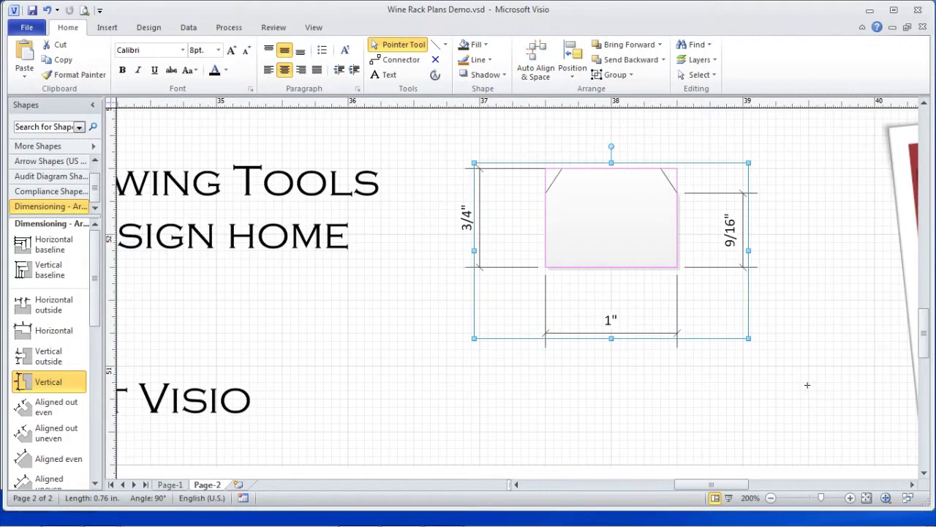
key(Down)
key(Down)
key(Down)
key(Down)
key(Down)
key(Down)
key(Down)
key(Down)
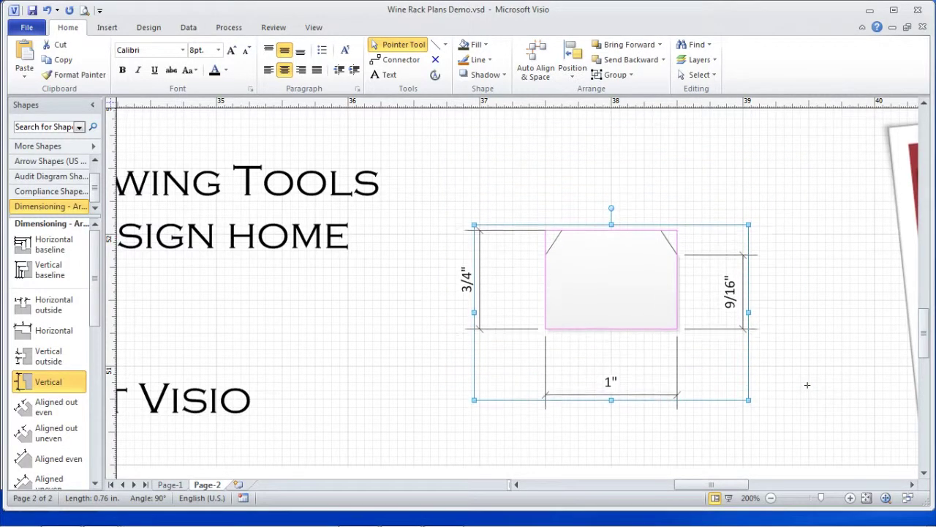
key(Down)
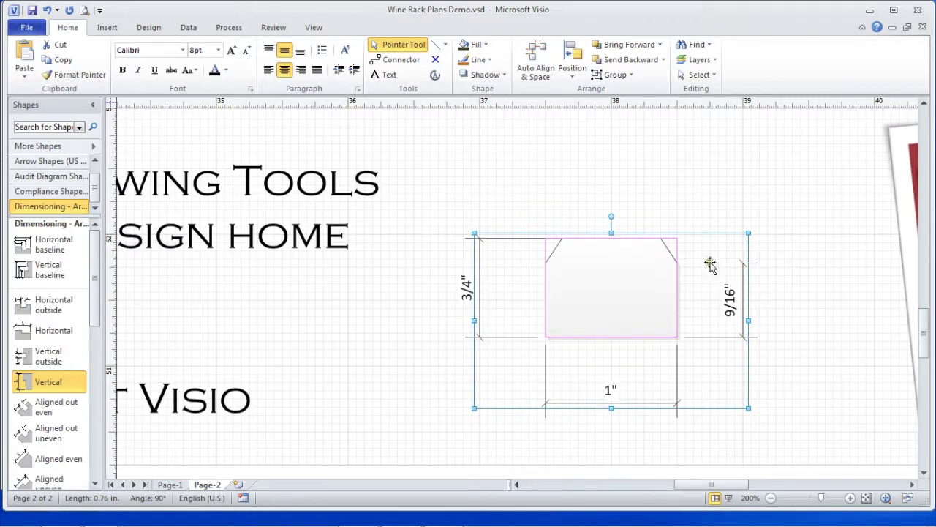
click(657, 207)
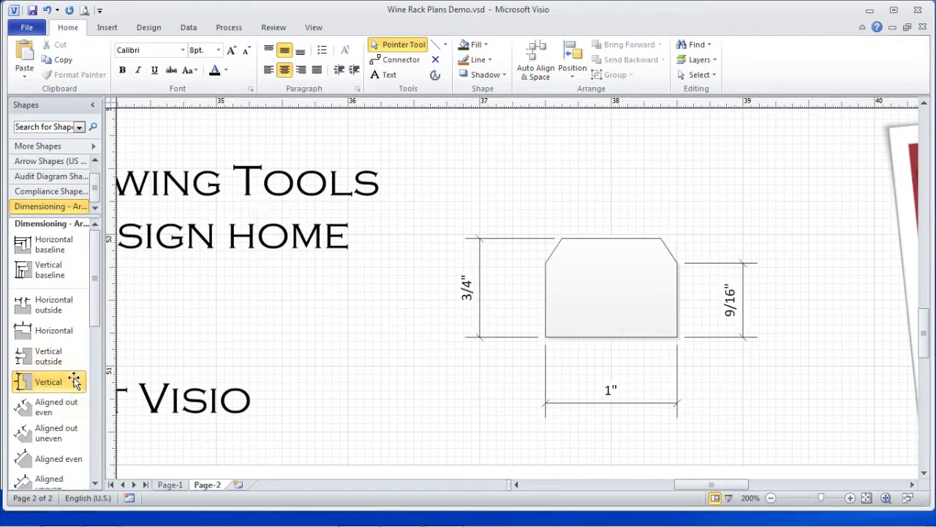
Step: Place an Angle even dimension at the block's top-right chamfer, adjusted to read 36.4°
drag(94, 487, 94, 487)
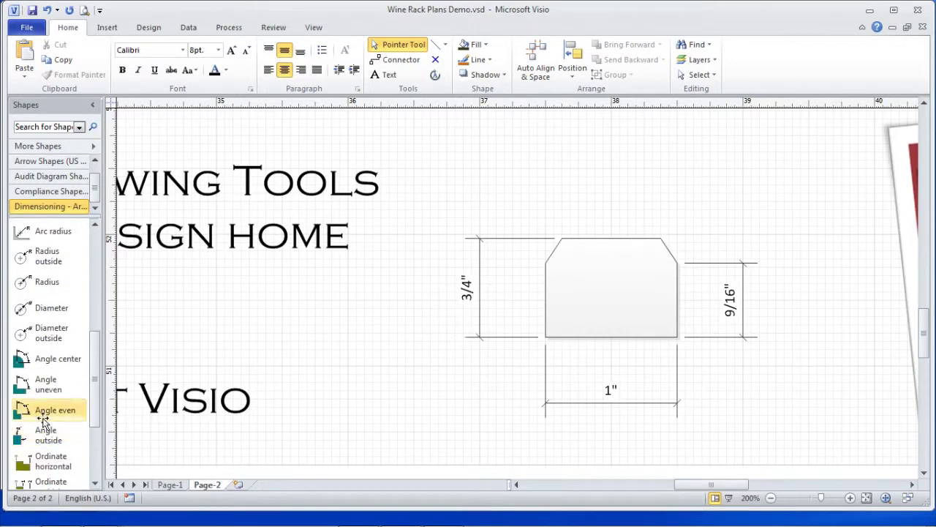
click(43, 415)
drag(43, 415, 678, 267)
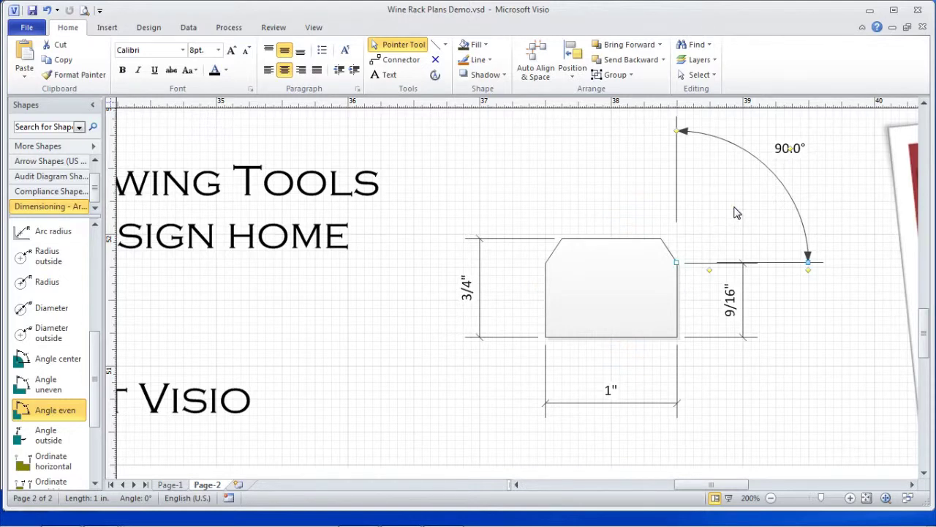
drag(676, 131, 587, 176)
drag(809, 270, 676, 192)
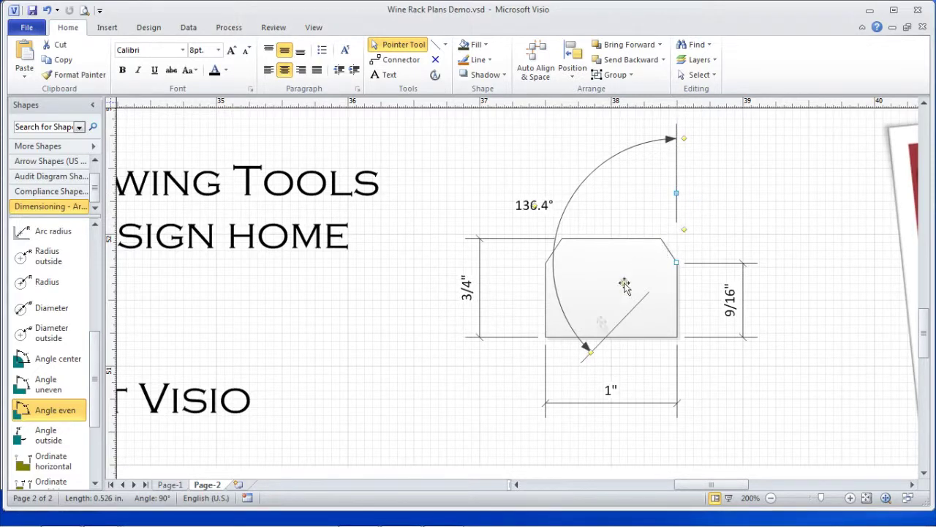
drag(591, 352, 618, 183)
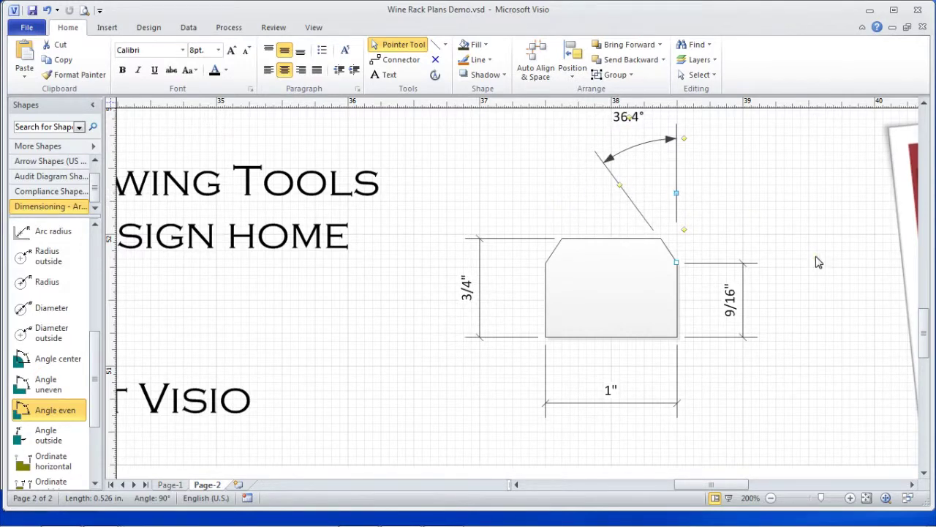
scroll(926, 327, up, 2)
scroll(927, 333, up, 1)
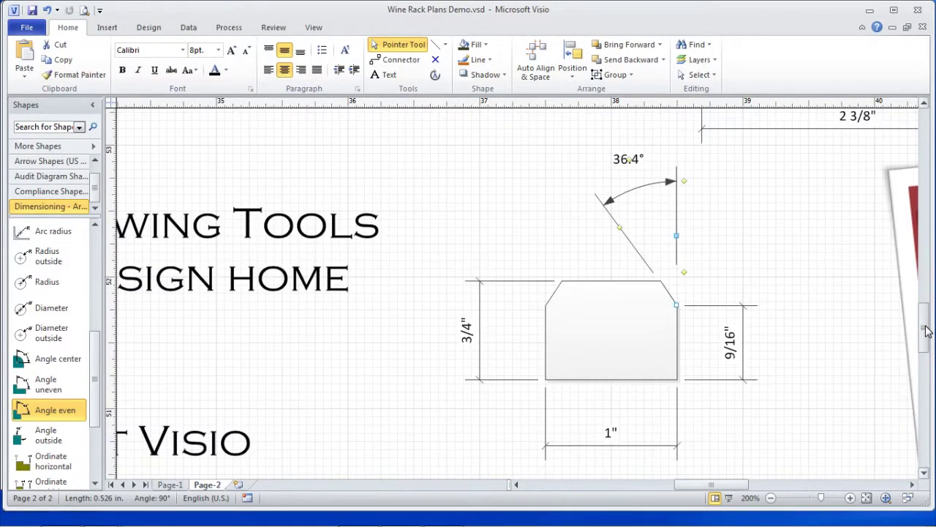
Step: Align the angle dimension's leg with a temporary guide line along the chamfer, then delete the guide
click(435, 44)
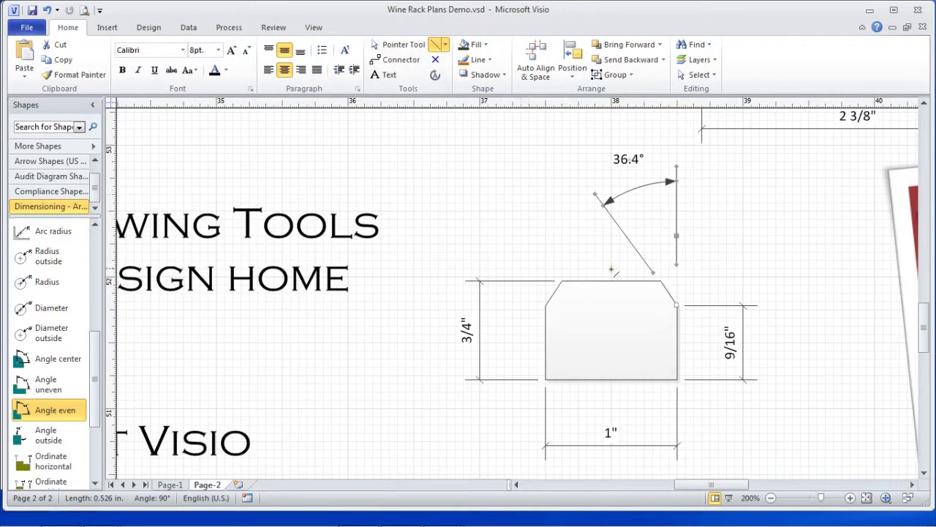
click(709, 278)
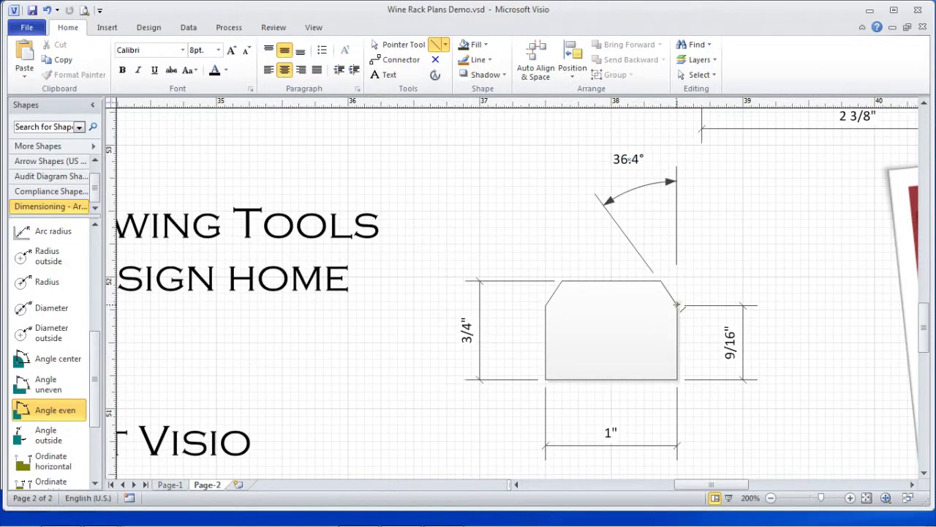
mouse_move(677, 304)
mouse_down()
mouse_move(599, 209)
mouse_move(570, 145)
mouse_move(564, 183)
mouse_move(573, 122)
mouse_move(562, 130)
mouse_up()
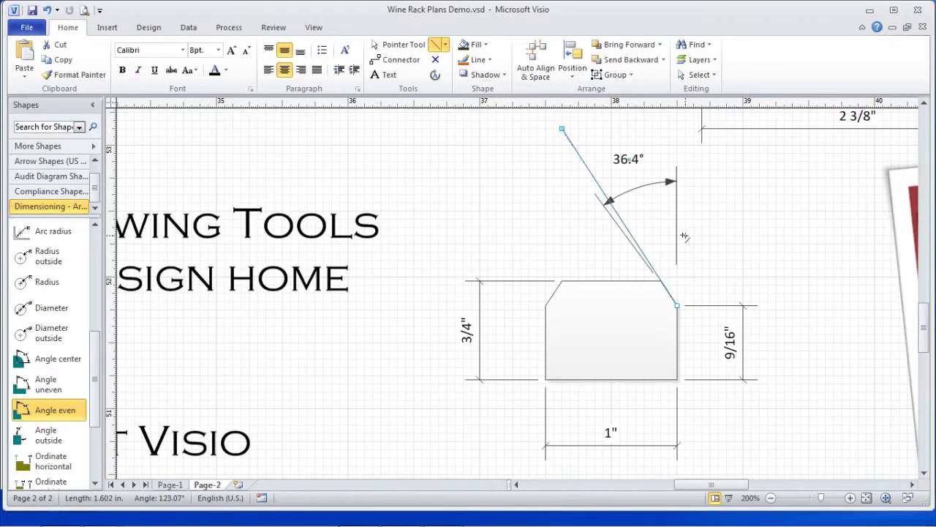
click(399, 46)
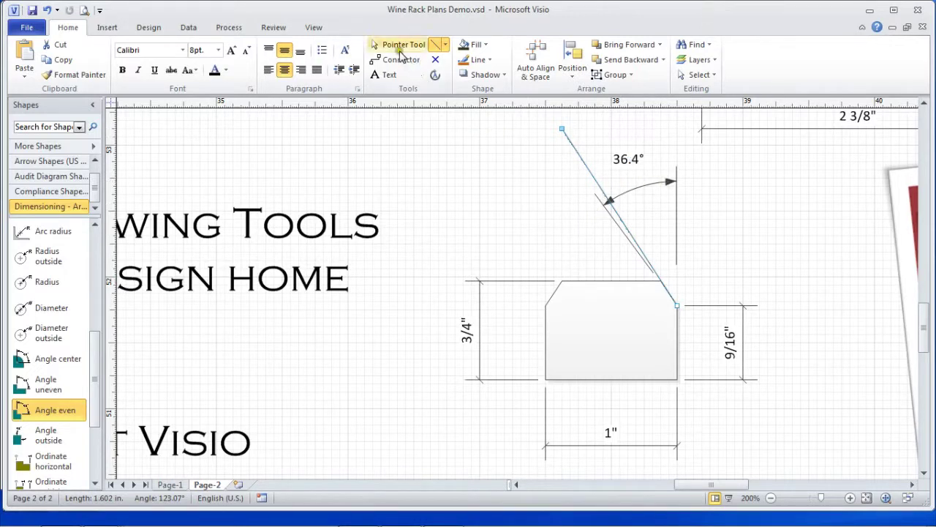
click(670, 182)
drag(671, 183, 623, 221)
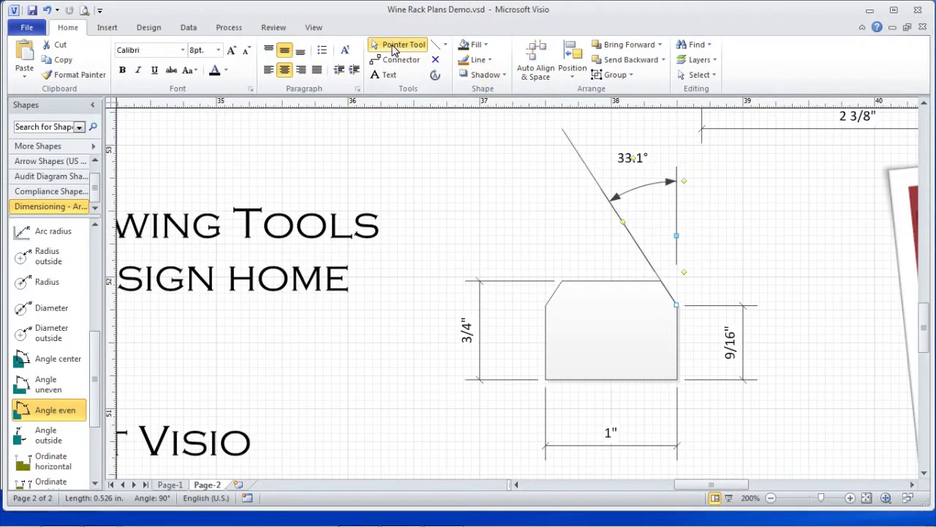
click(571, 144)
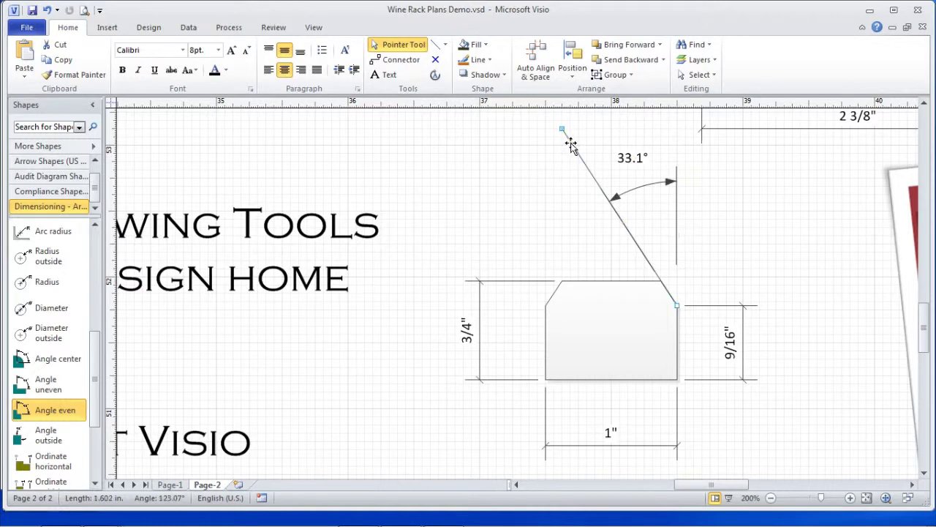
key(Delete)
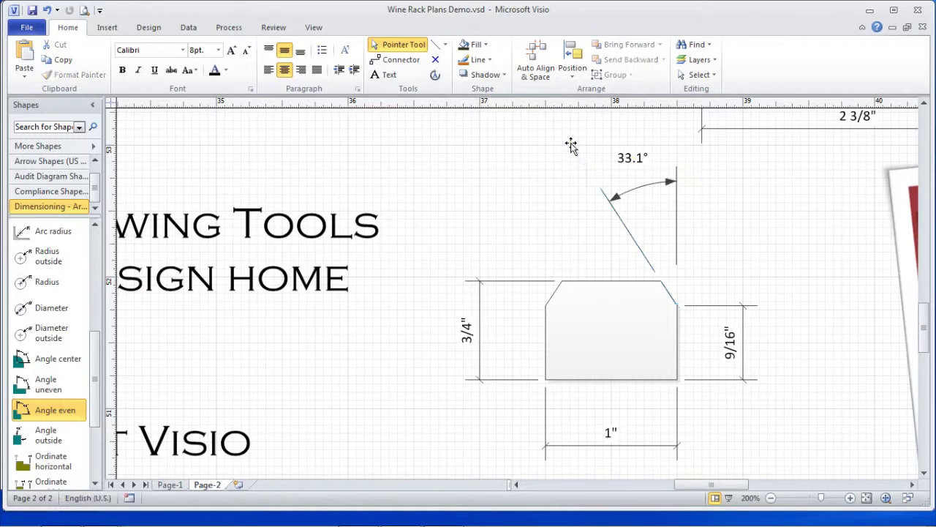
Step: Move the 33.1° angle dimension slightly lower above the chamfer and deselect it
click(677, 183)
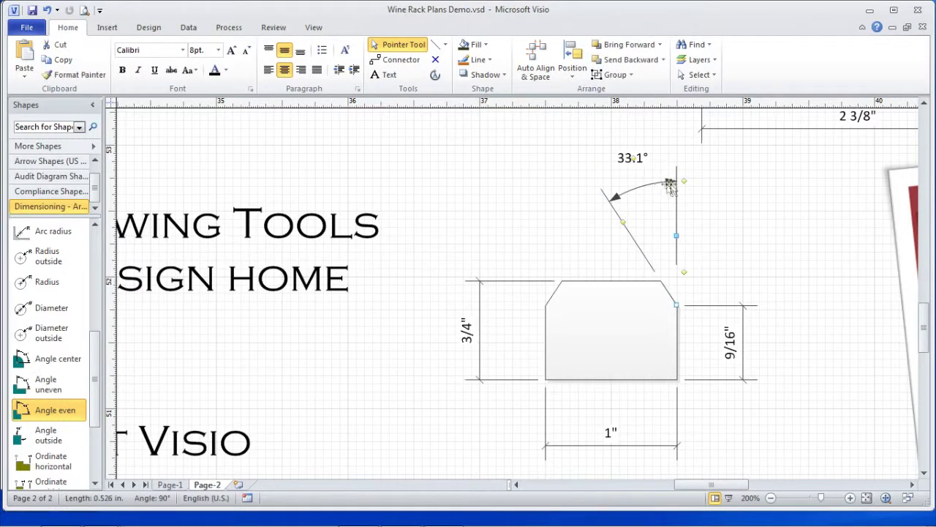
drag(681, 182, 688, 219)
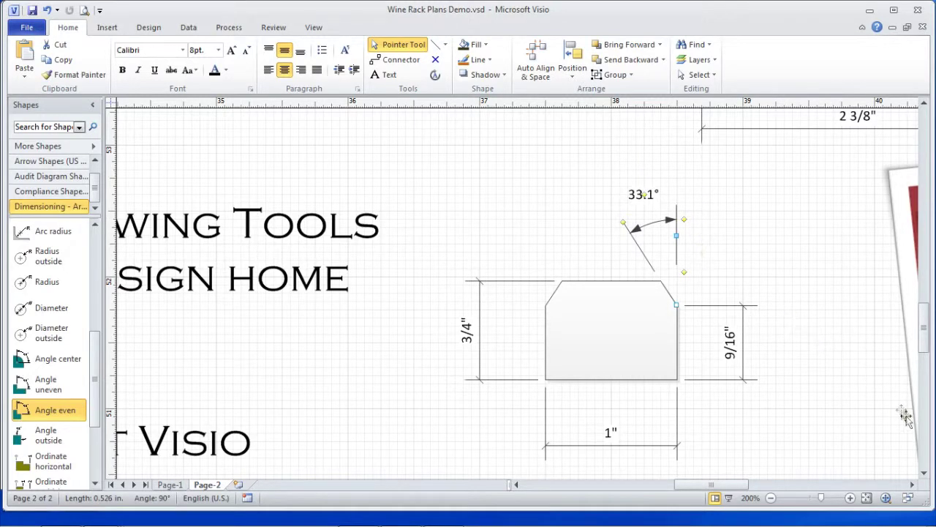
click(925, 473)
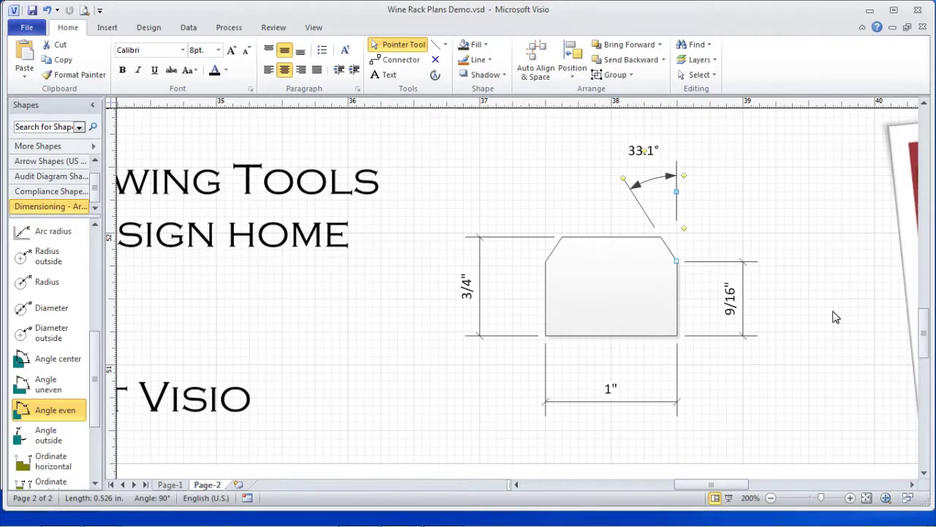
click(428, 135)
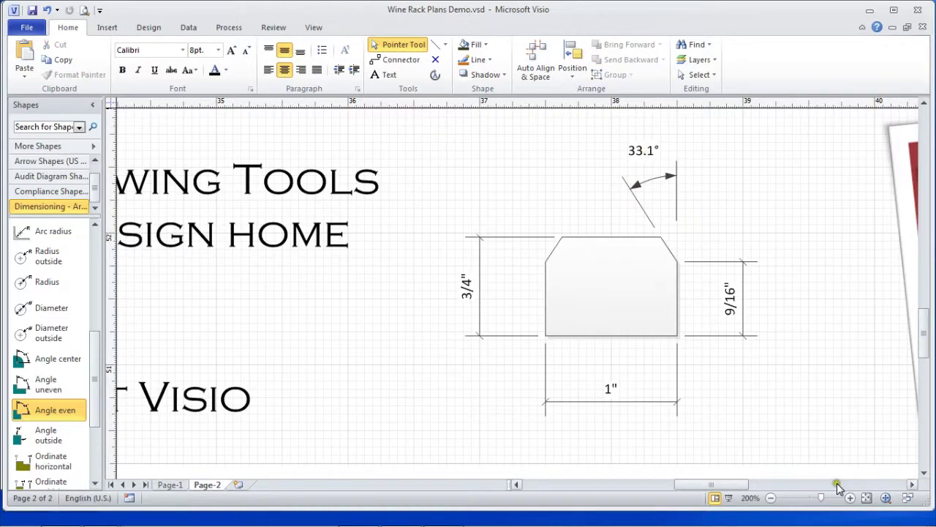
Step: Zoom out and select the 3/8", 2 3/8", 33.1°, 1" and other block dimensions together
click(770, 497)
click(770, 498)
click(771, 497)
click(771, 497)
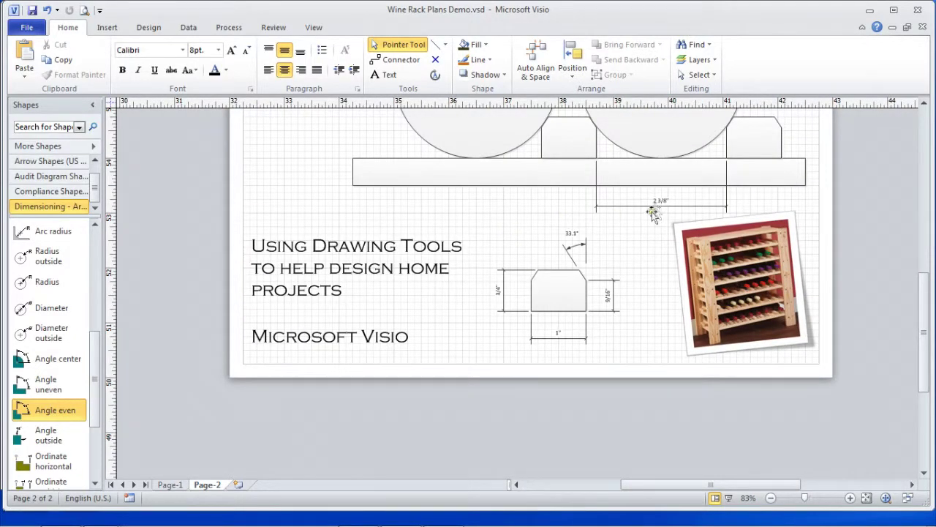
scroll(926, 275, up, 2)
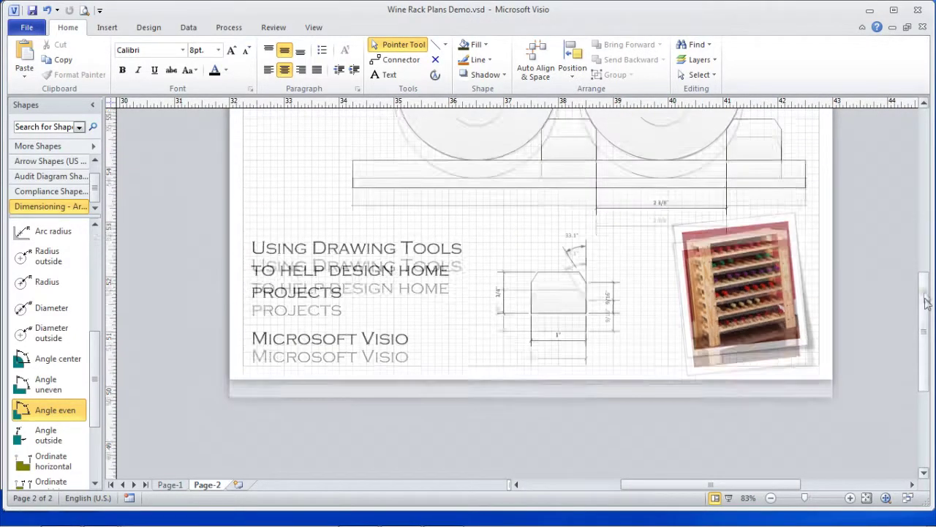
drag(925, 275, 926, 261)
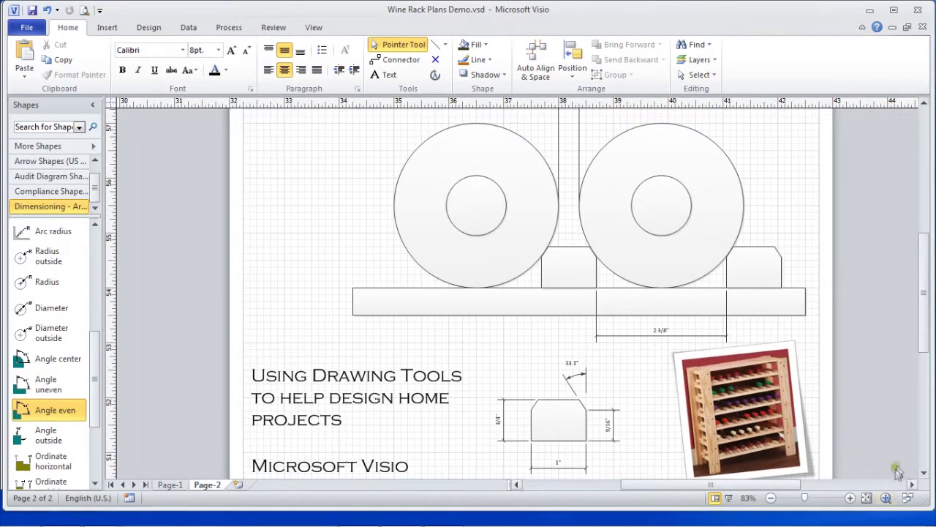
click(771, 498)
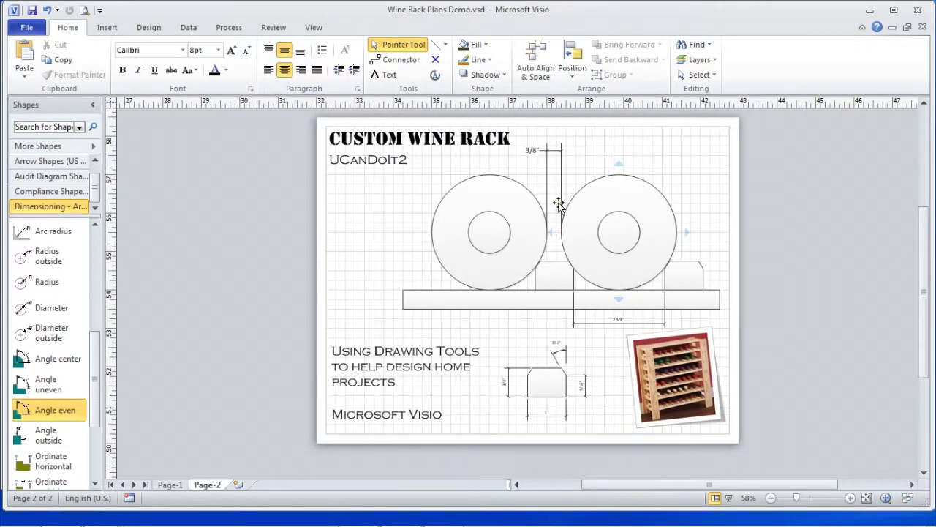
click(536, 151)
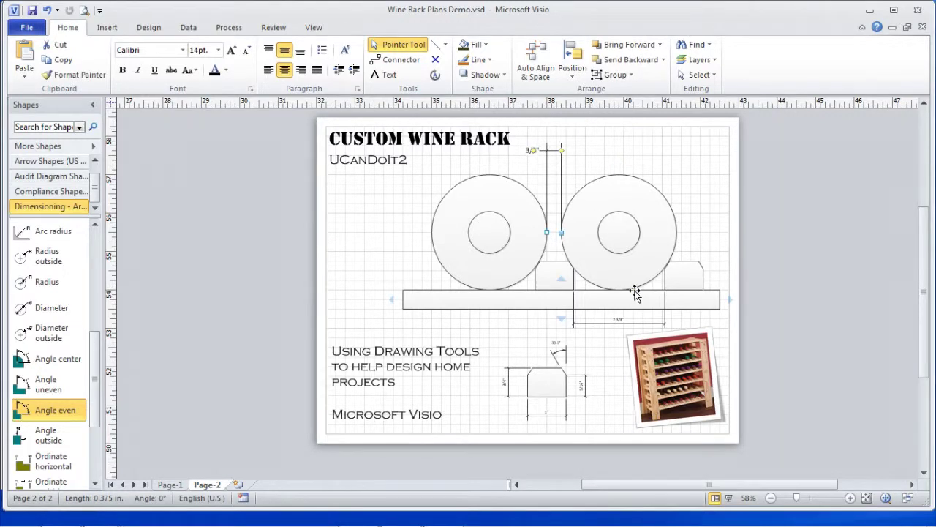
shift+click(578, 326)
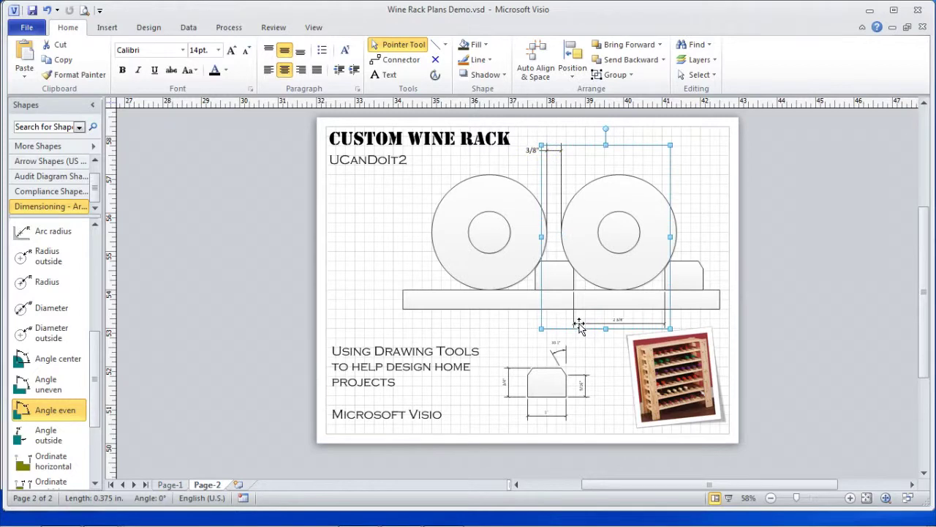
shift+click(577, 373)
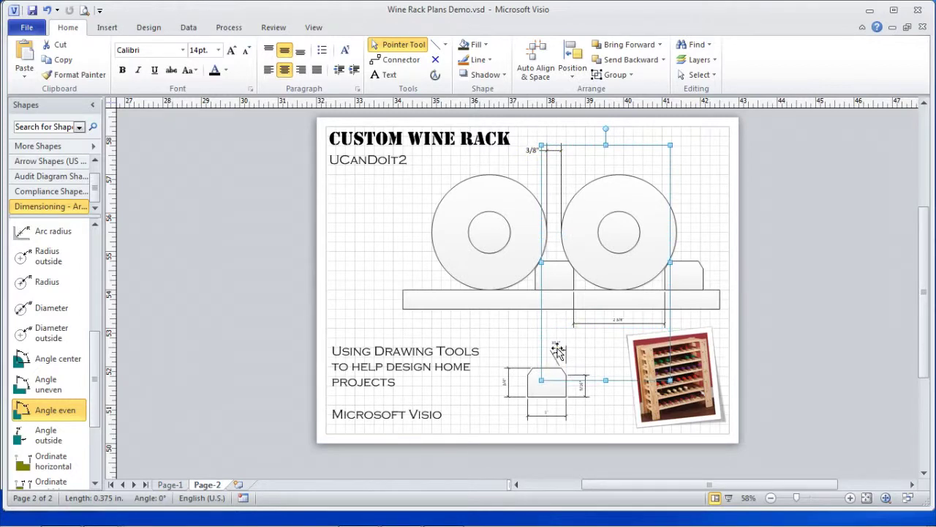
shift+click(578, 392)
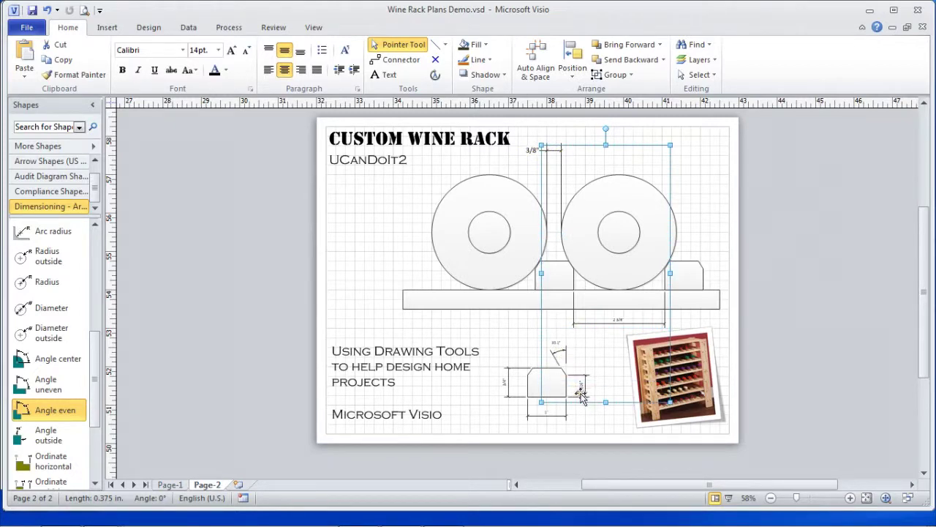
shift+click(545, 415)
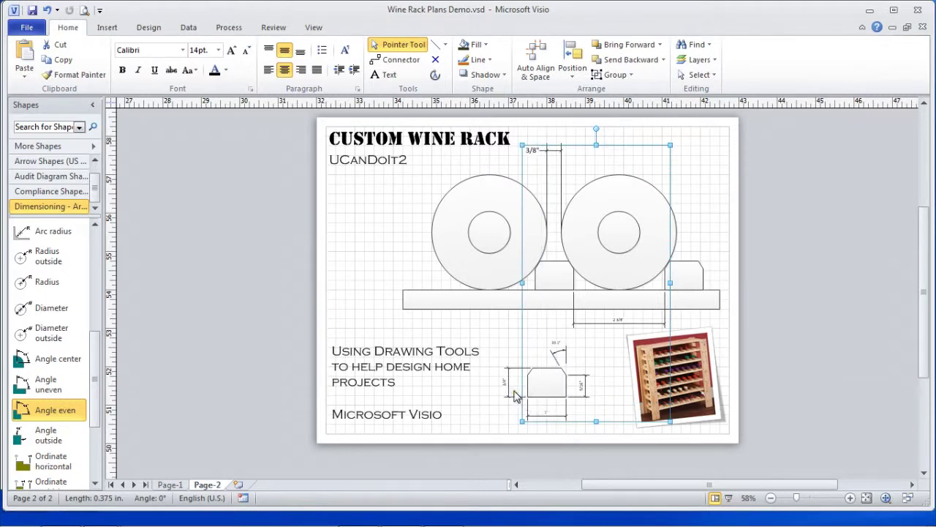
shift+click(510, 392)
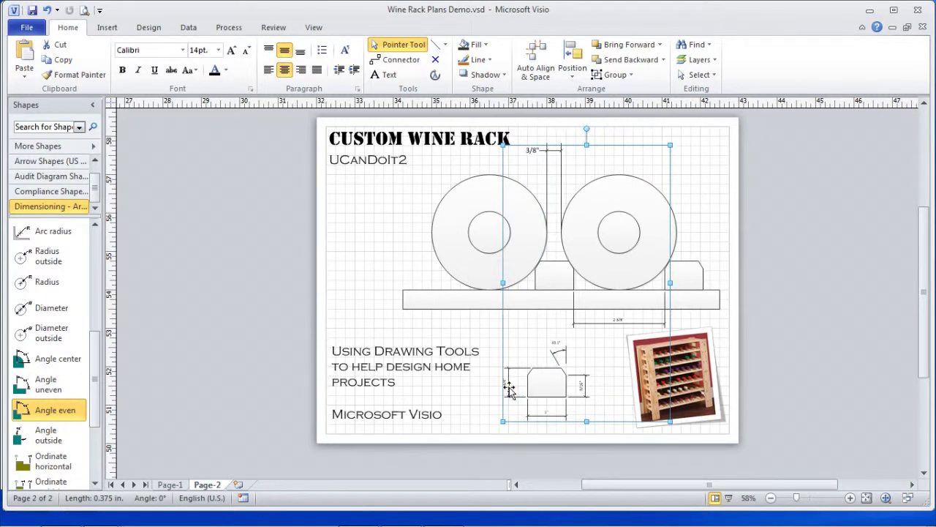
Step: Grow the selected dimension labels' font to 30 pt
click(232, 53)
click(233, 52)
click(233, 52)
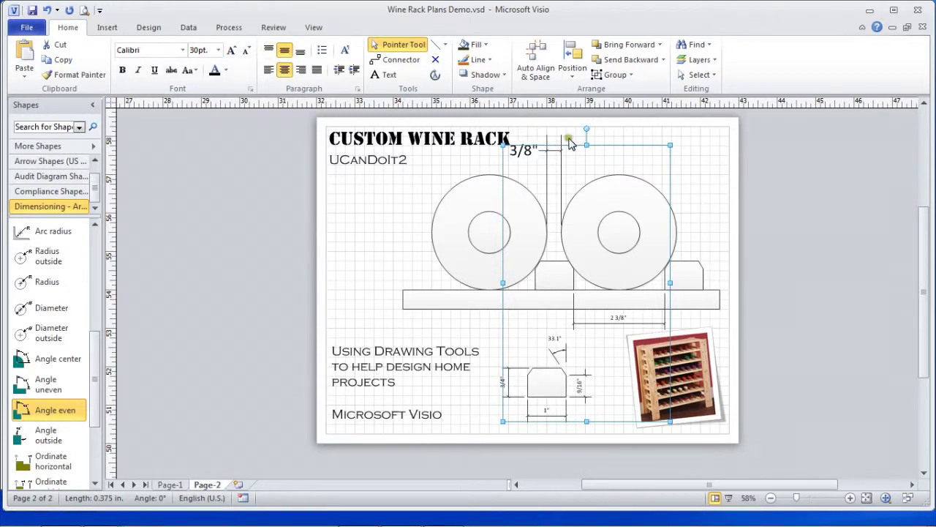
click(727, 167)
Step: Shrink the 3/8" dimension label alone back to 14 pt
click(521, 153)
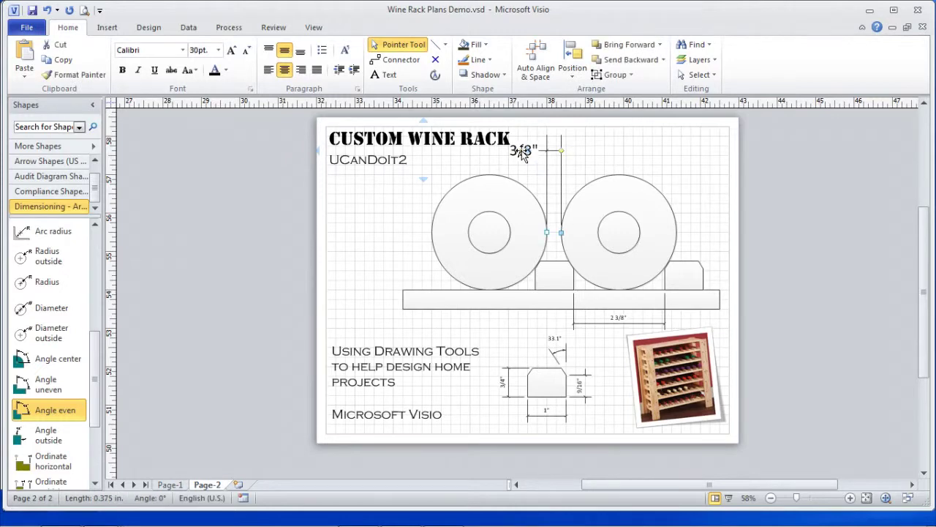
click(247, 51)
click(246, 51)
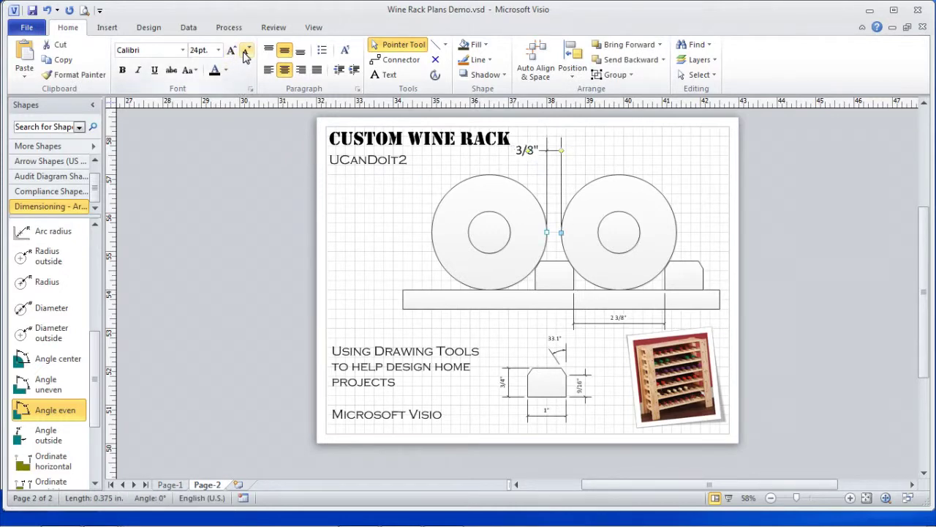
click(246, 52)
click(247, 53)
click(353, 240)
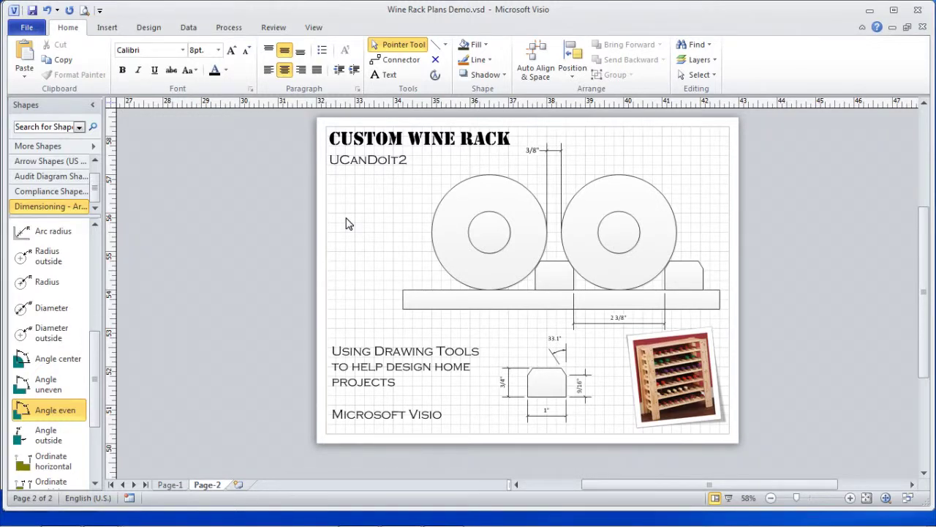
Step: Select the two circles and their base on Page-2, then go to Page-1
click(667, 397)
click(385, 237)
drag(388, 317, 747, 167)
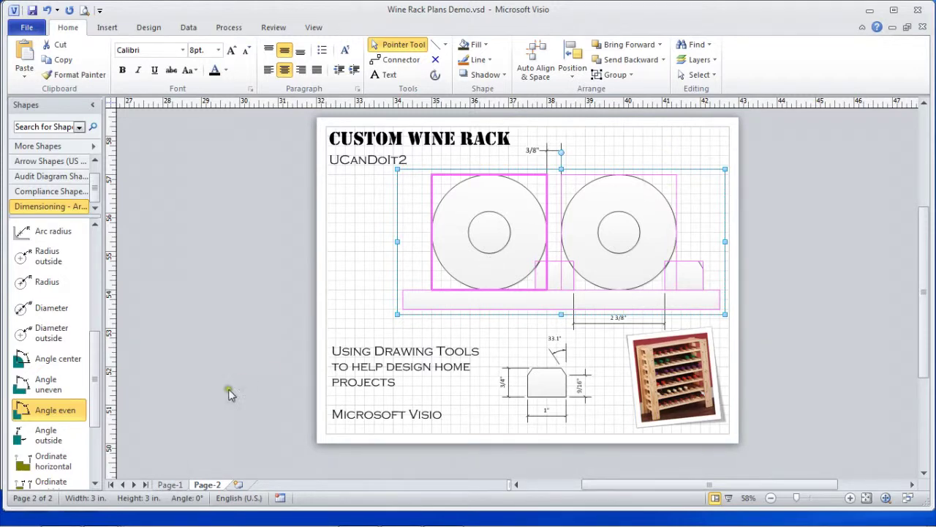
click(171, 485)
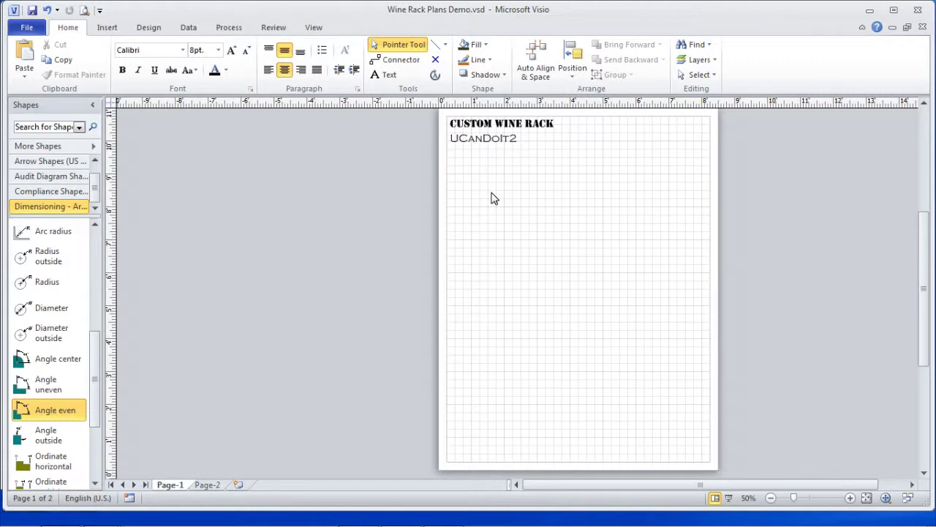
Step: Paste the ring section onto Page-1 and draw a tall rectangle for a rack post
key(ctrl+v)
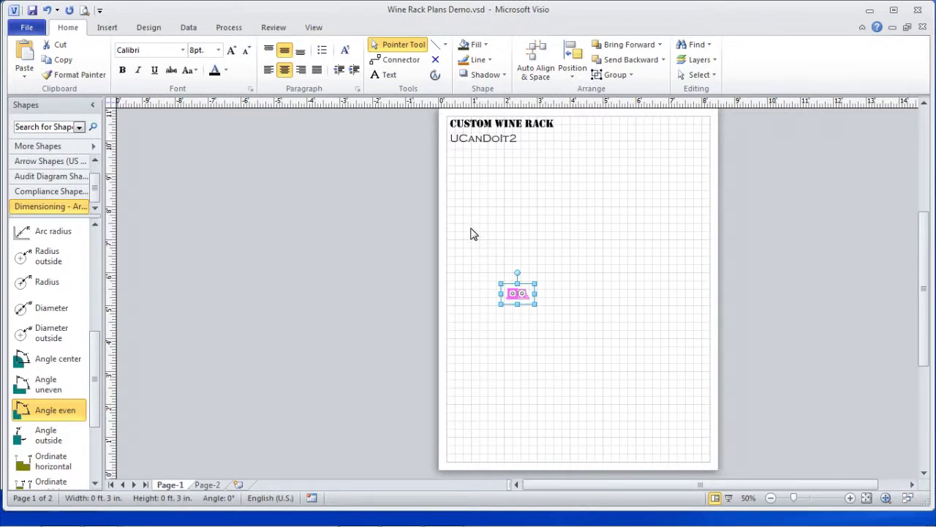
click(442, 46)
click(455, 59)
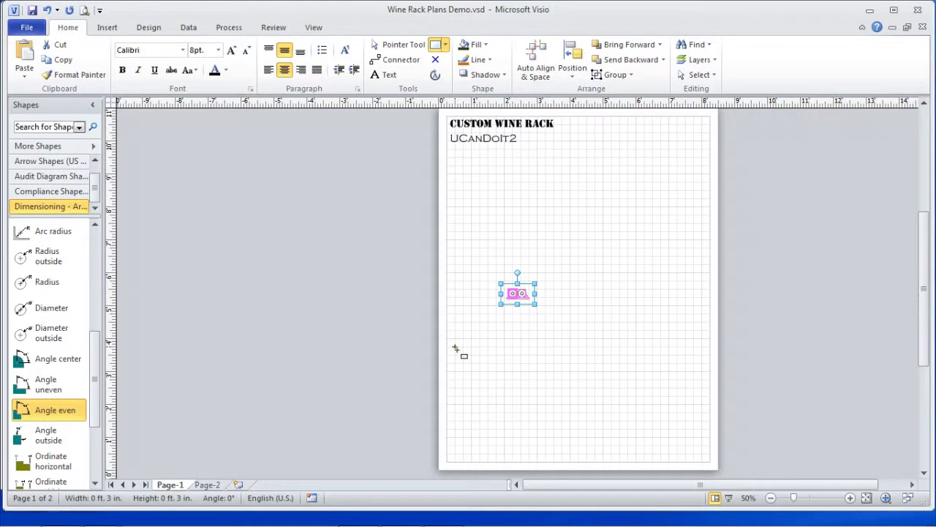
mouse_move(455, 372)
mouse_down()
mouse_move(473, 355)
mouse_move(459, 355)
mouse_move(470, 362)
mouse_move(461, 174)
mouse_up()
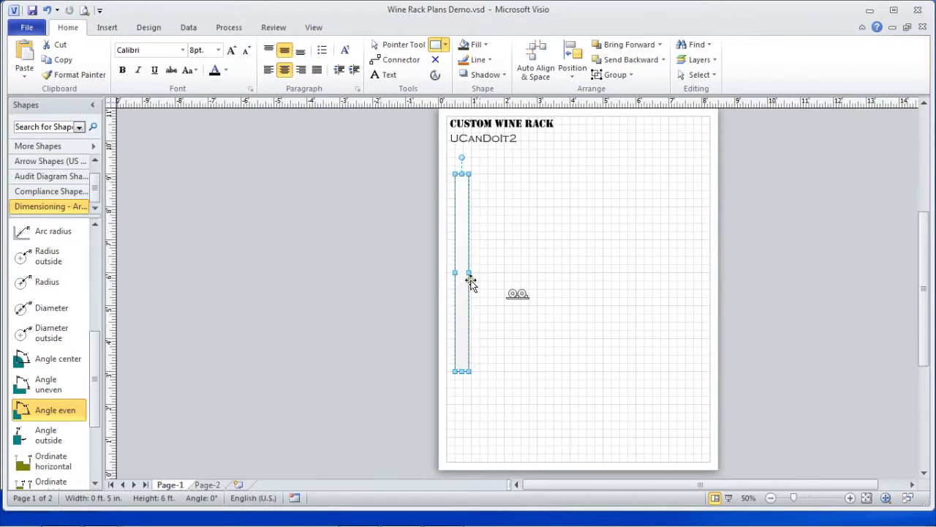
drag(469, 273, 473, 273)
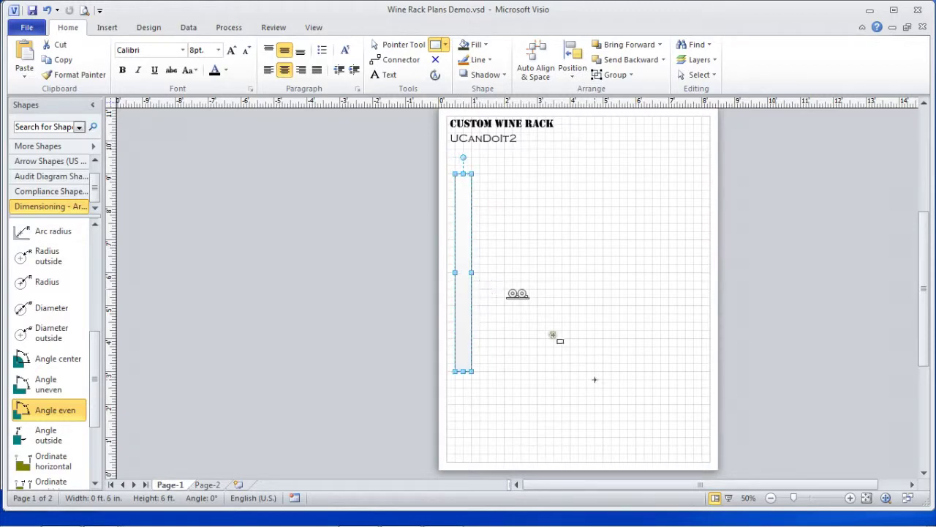
Step: Resize the post to 4 in. wide by 7 ft 5 in. tall and move it down the page
click(848, 498)
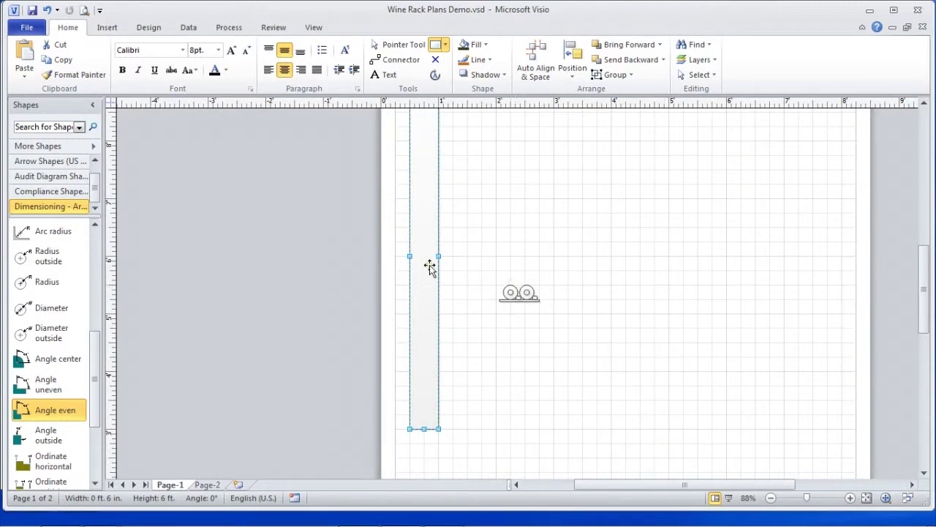
drag(438, 258, 430, 258)
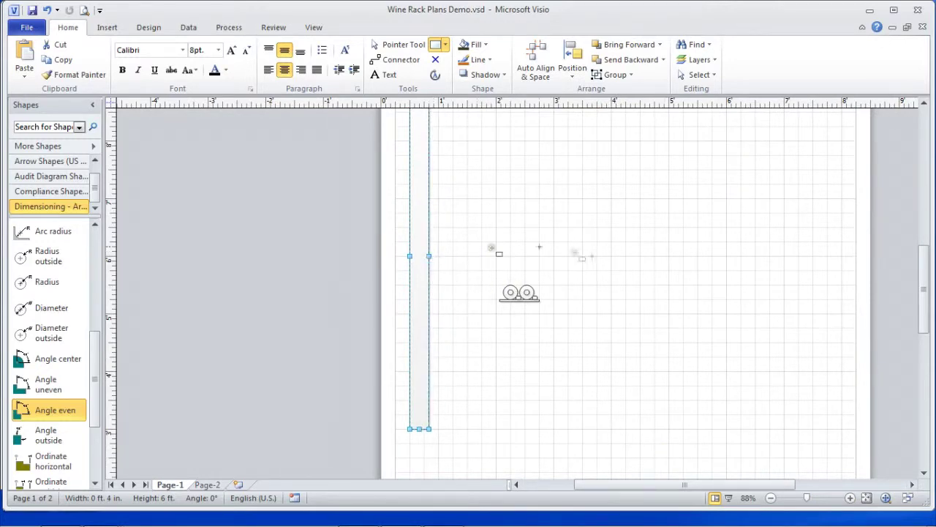
click(921, 121)
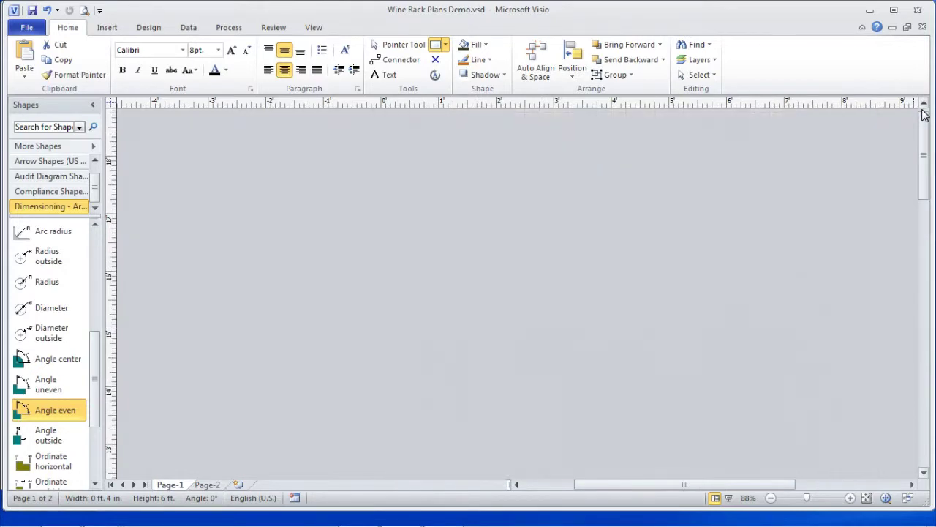
drag(925, 191, 933, 312)
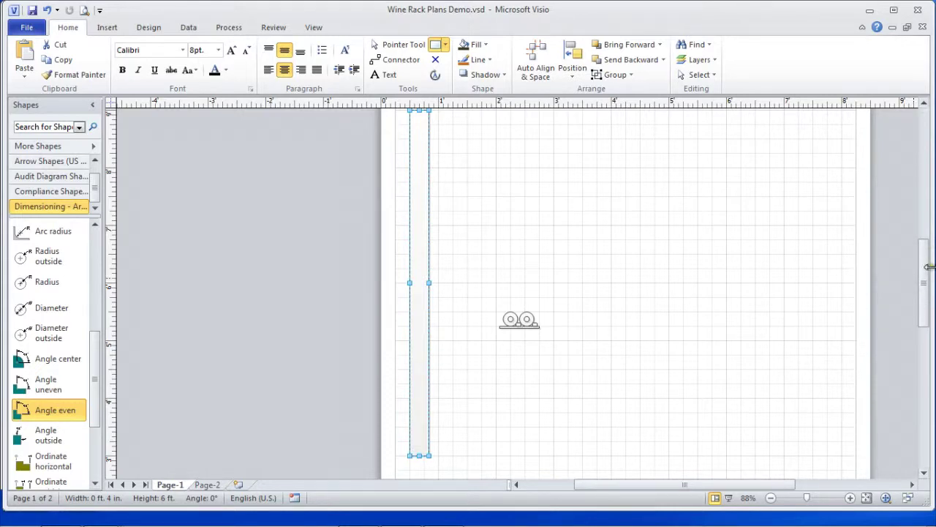
mouse_move(921, 279)
mouse_down()
mouse_move(924, 265)
mouse_move(926, 314)
mouse_up()
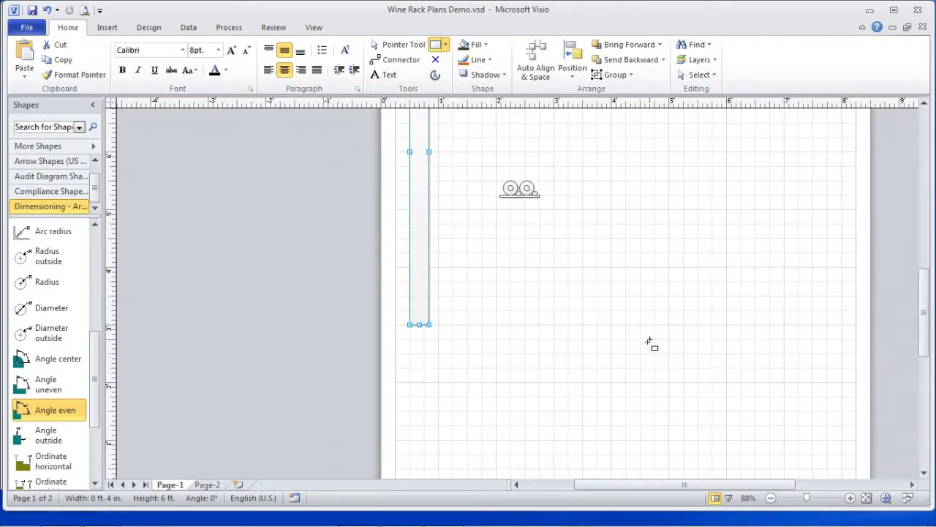
drag(424, 326, 423, 407)
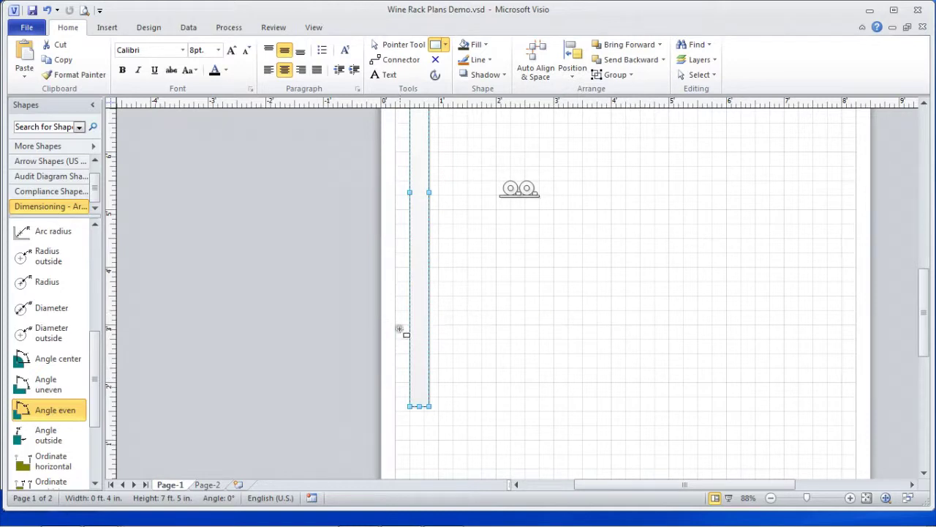
click(399, 44)
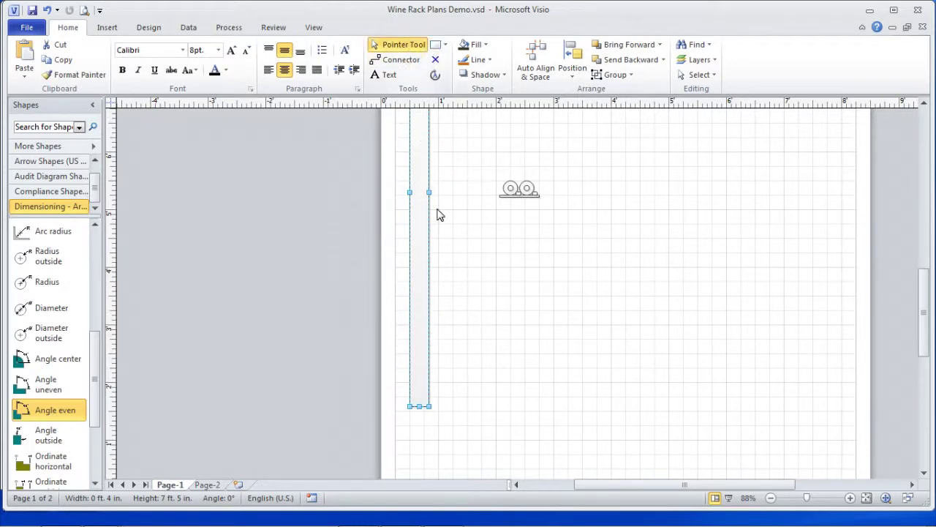
drag(419, 284, 418, 318)
drag(929, 297, 927, 279)
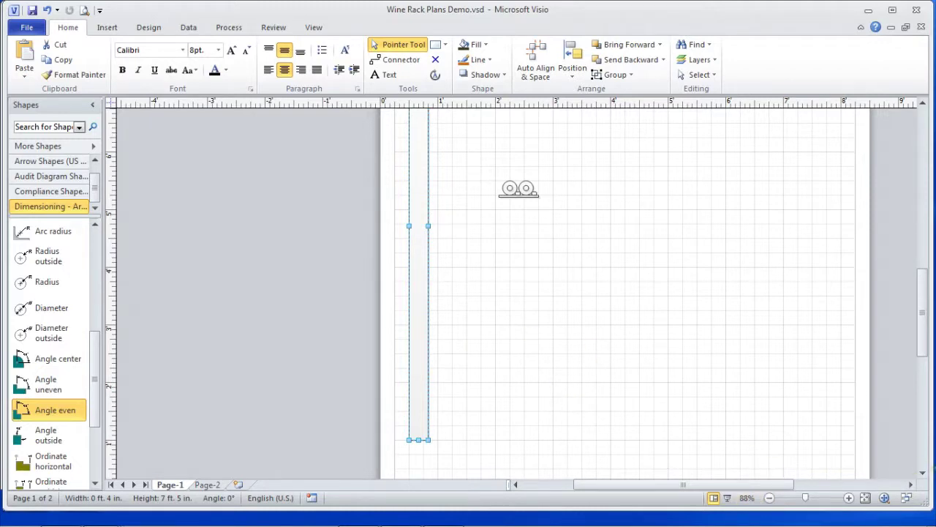
click(922, 474)
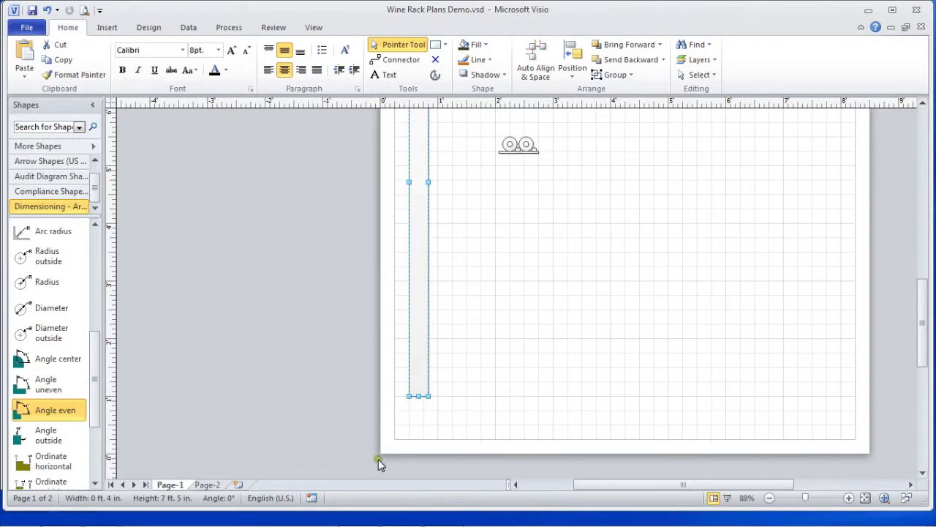
click(98, 247)
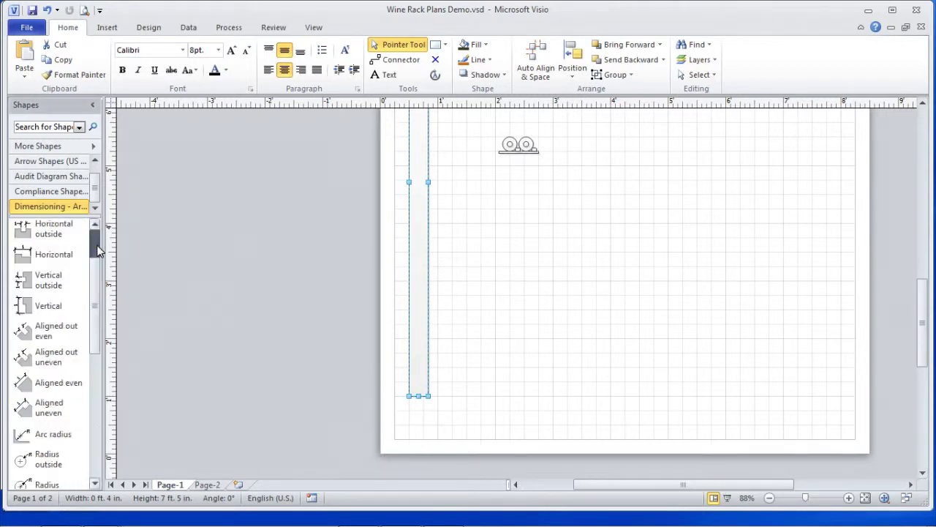
Step: Add a 5'-0" horizontal dimension along the bottom, glued to the left post's corner
drag(51, 253, 457, 414)
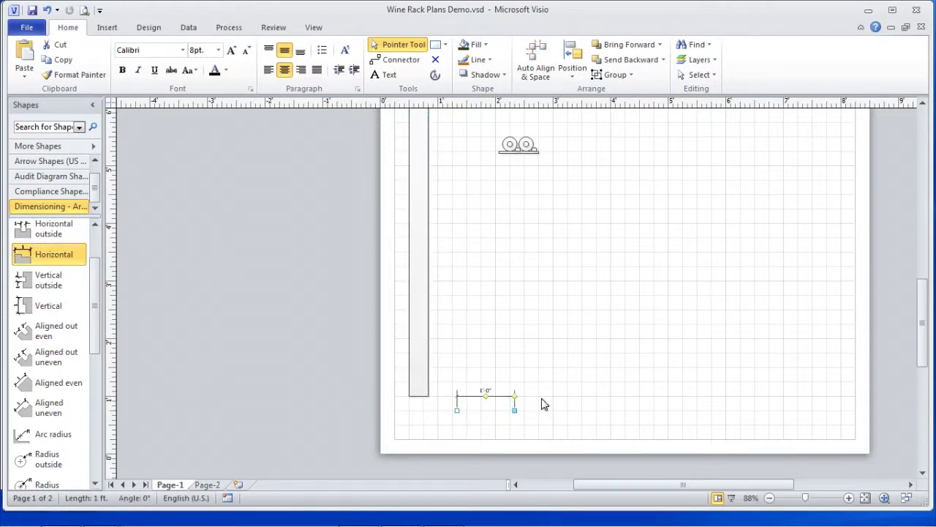
drag(514, 397, 515, 430)
drag(457, 410, 409, 396)
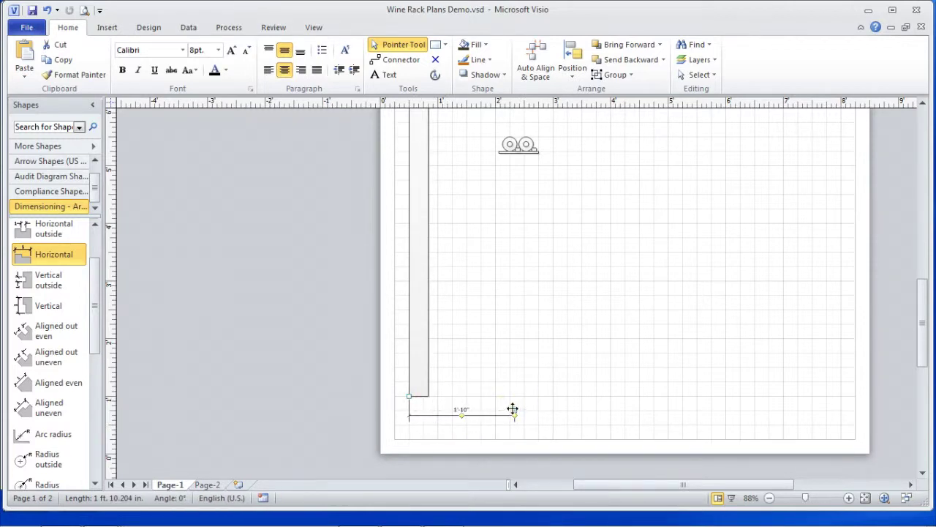
drag(513, 409, 720, 393)
drag(737, 392, 698, 394)
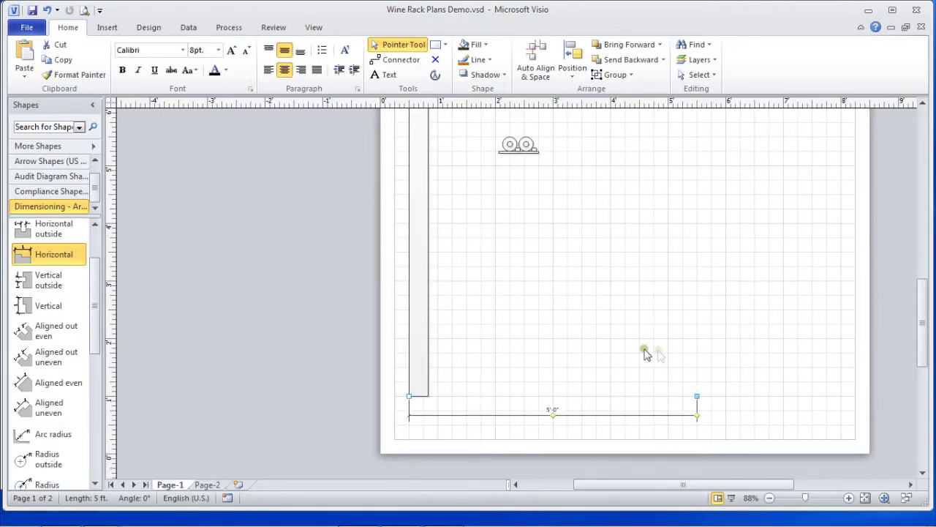
Step: Duplicate the left post and move the copy to the dimension's right end
click(422, 247)
key(ctrl+d)
drag(437, 253, 688, 234)
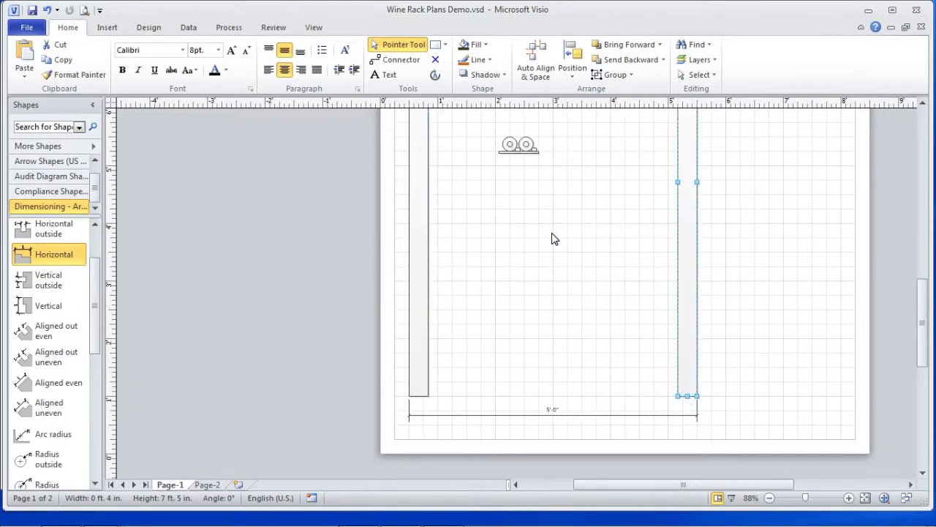
Step: Paste a third post and place it midway between the two outer posts
key(ctrl+v)
drag(462, 272, 556, 235)
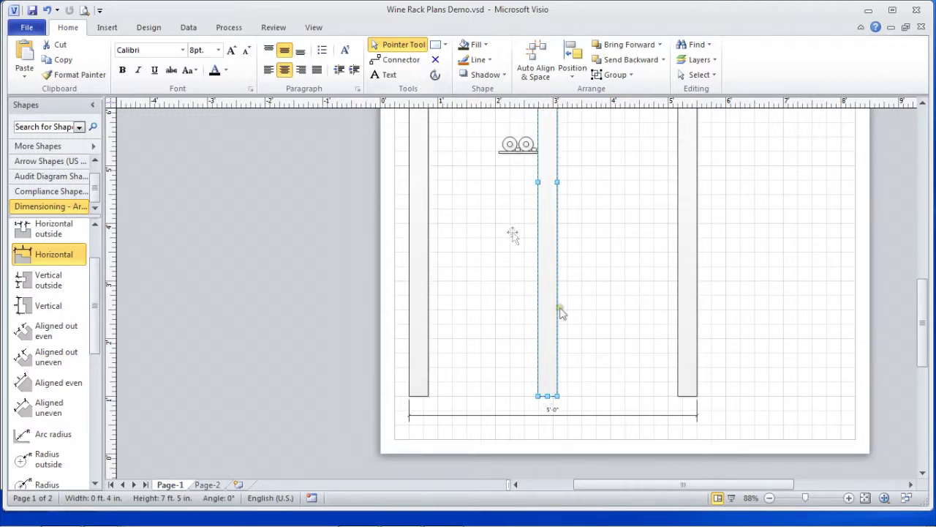
click(436, 47)
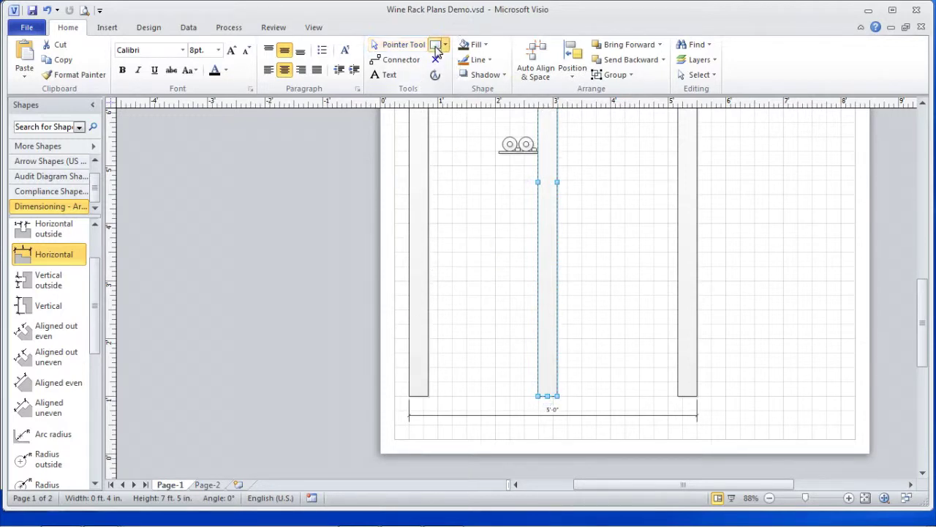
Step: Draw two thin test shelves, one in each bay between the left, middle and right posts
drag(429, 276, 534, 279)
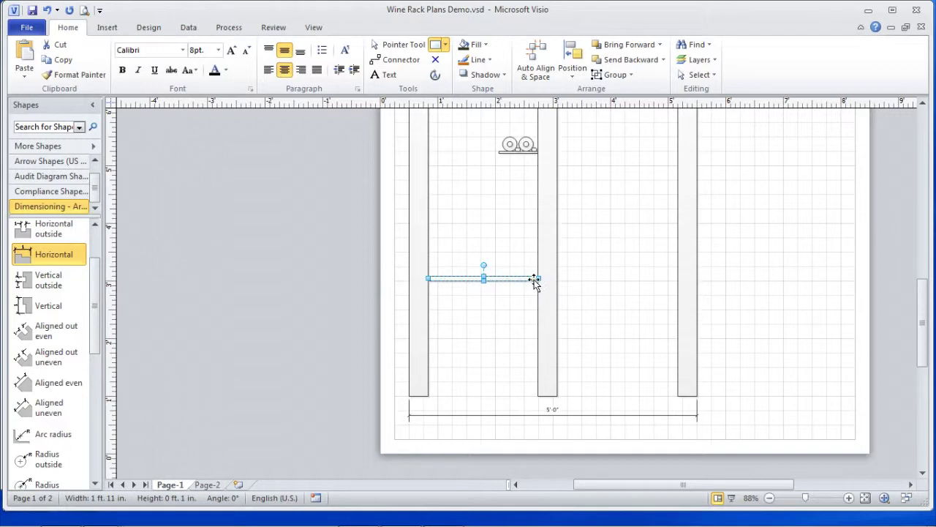
key(ctrl+d)
drag(525, 298, 645, 278)
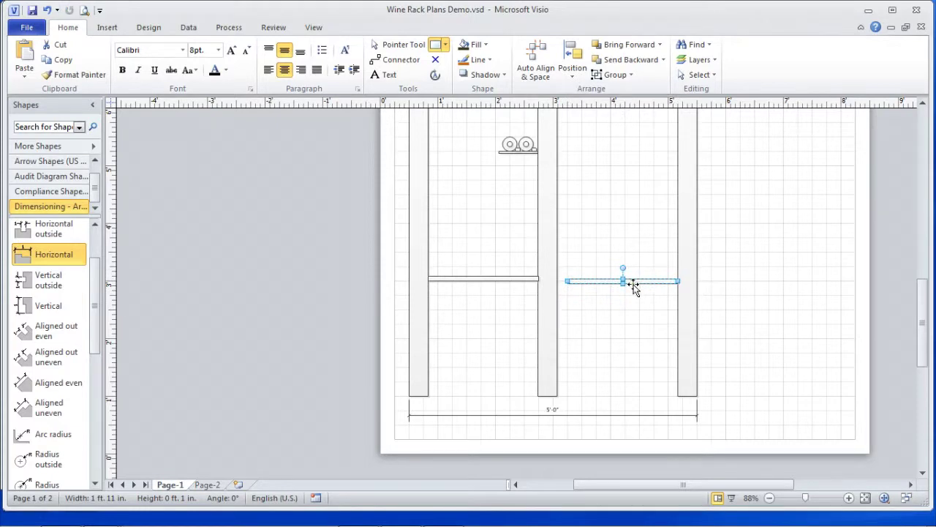
key(Up)
key(Up)
key(Up)
key(Up)
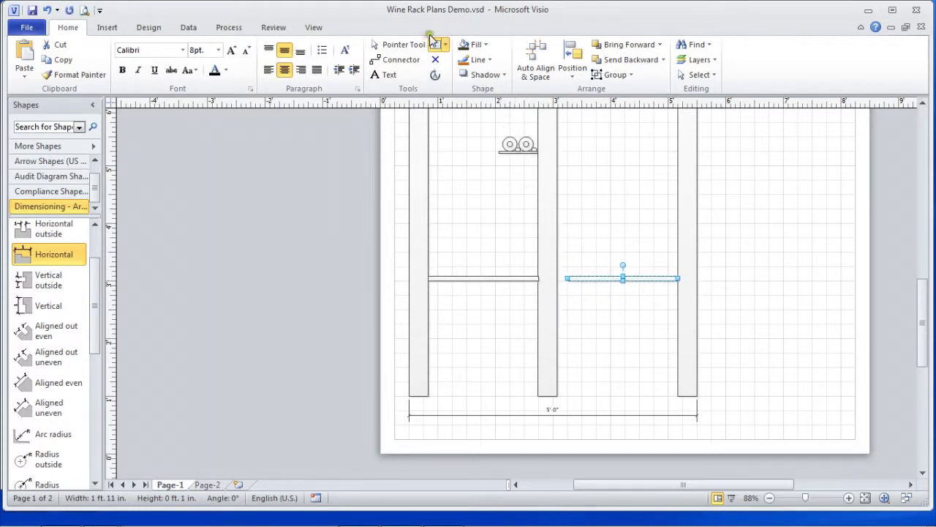
Step: Nudge the middle post right to centre it between the outer posts
click(411, 45)
click(548, 246)
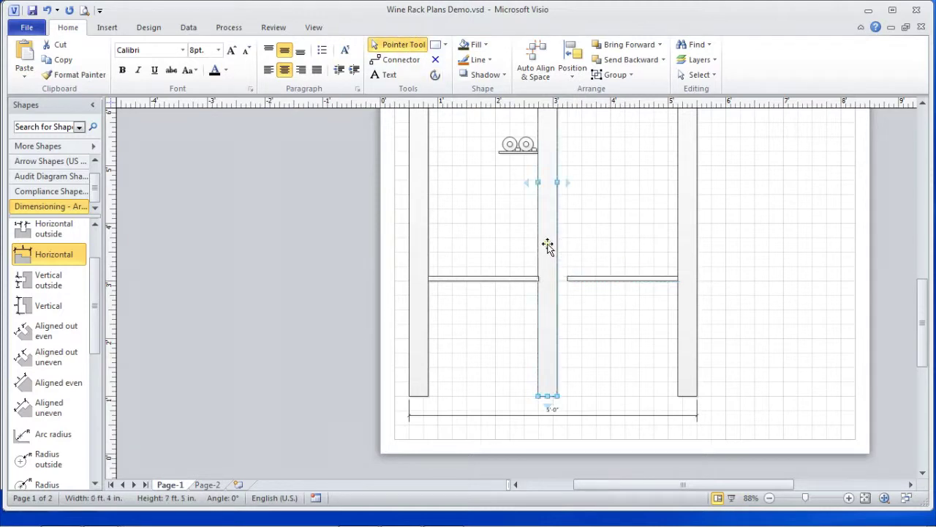
key(Right)
key(Right)
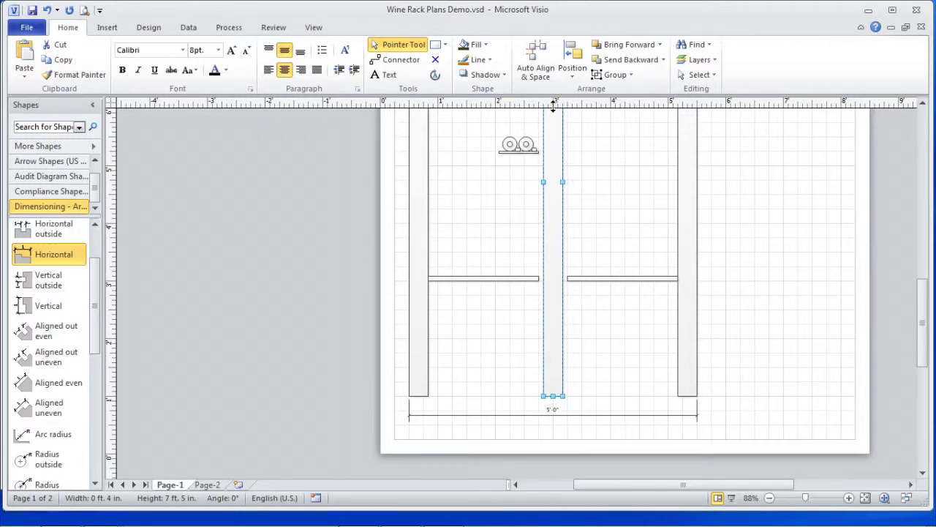
Step: Delete both test shelves
click(496, 281)
key(Delete)
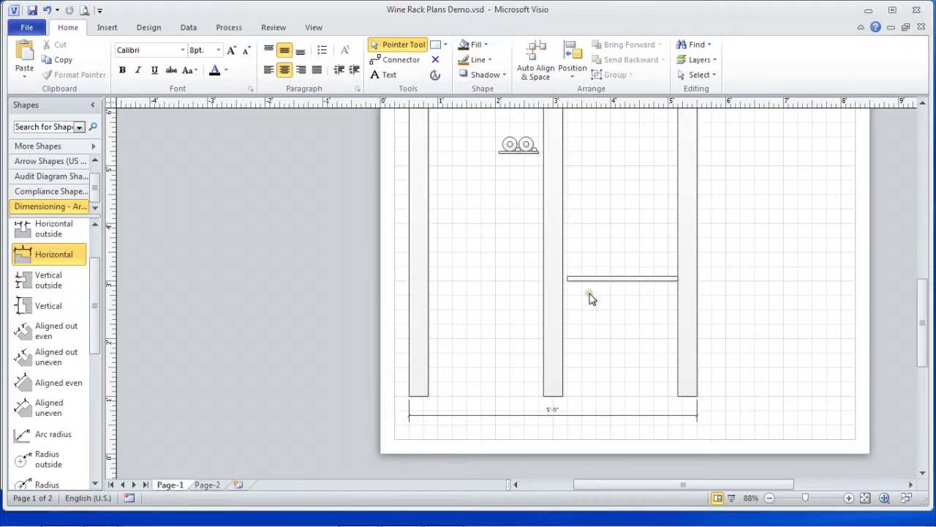
click(608, 280)
key(Delete)
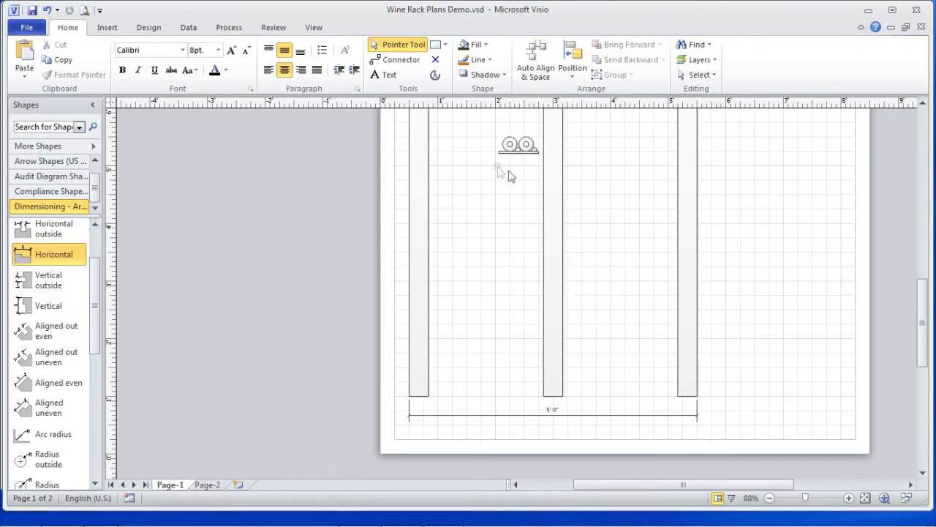
Step: Group the two-bottle piece's shapes and Ctrl-drag a copy down beside the left post
drag(489, 134, 543, 158)
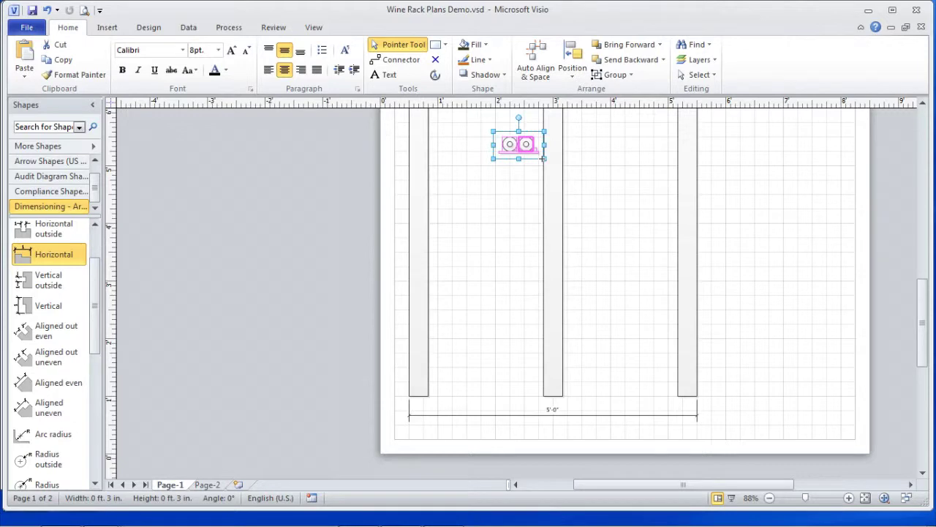
click(617, 76)
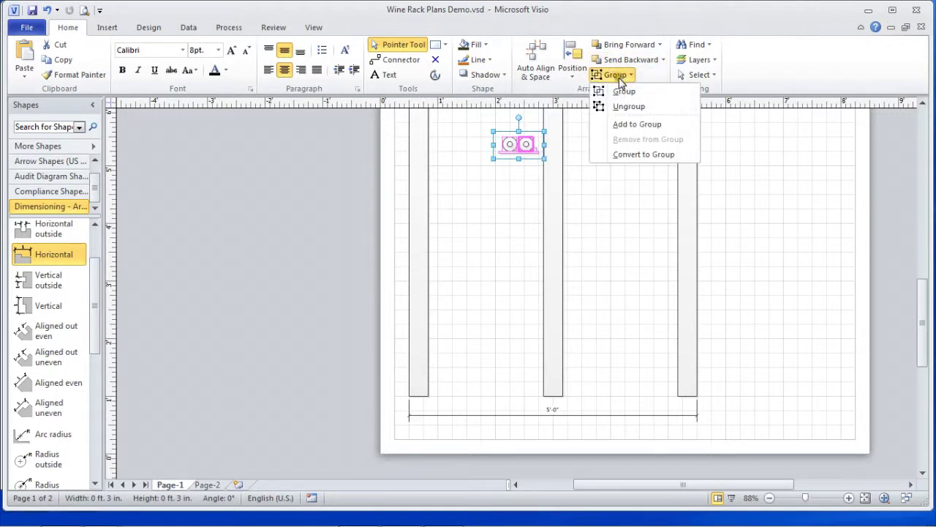
click(624, 94)
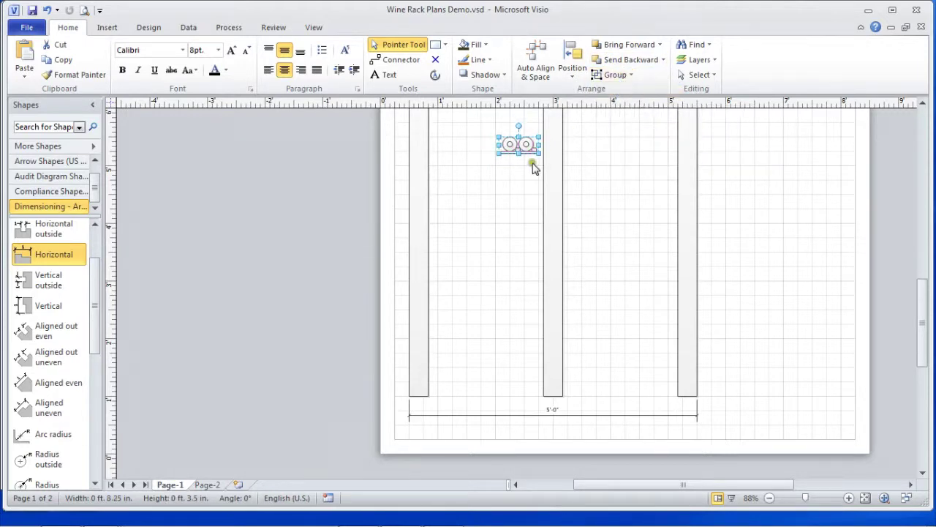
drag(527, 147, 496, 270)
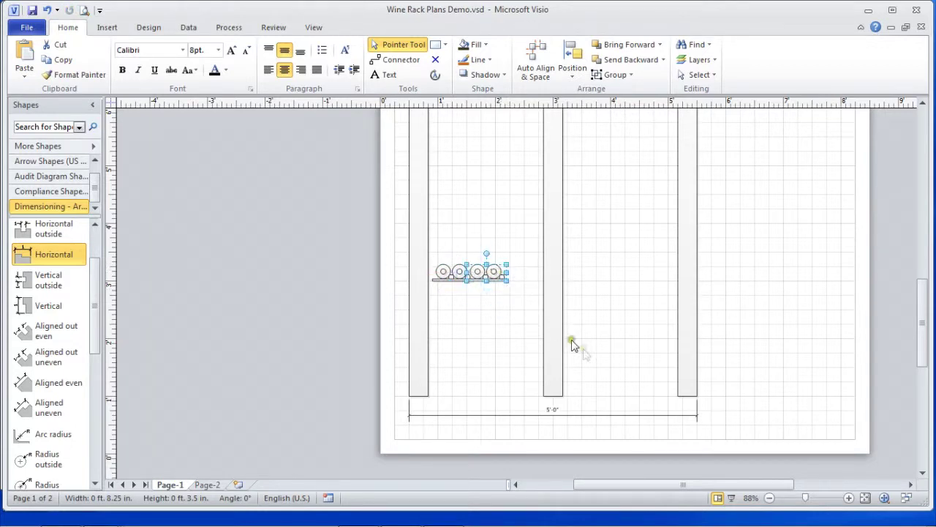
click(848, 497)
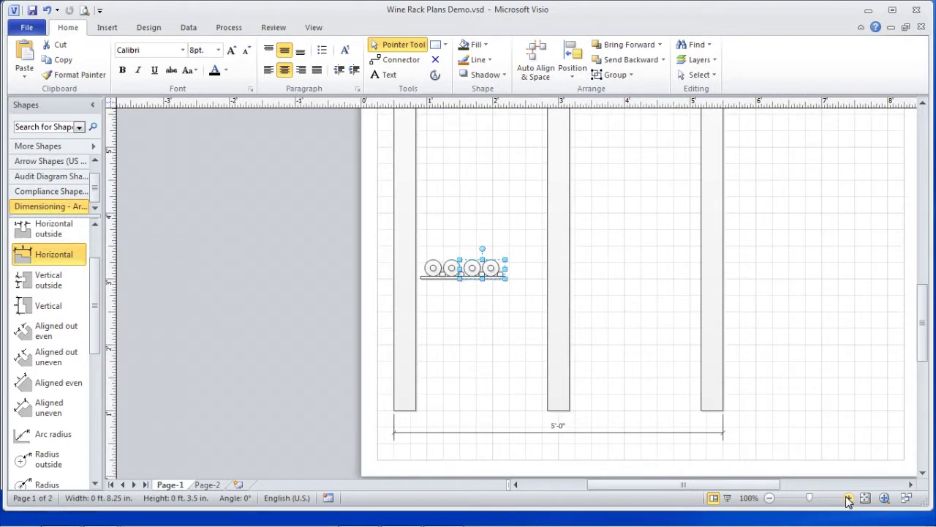
Step: Close the gap between the two-bottle pairs and duplicate the four-bottle section right beside it
click(849, 498)
click(849, 497)
click(848, 498)
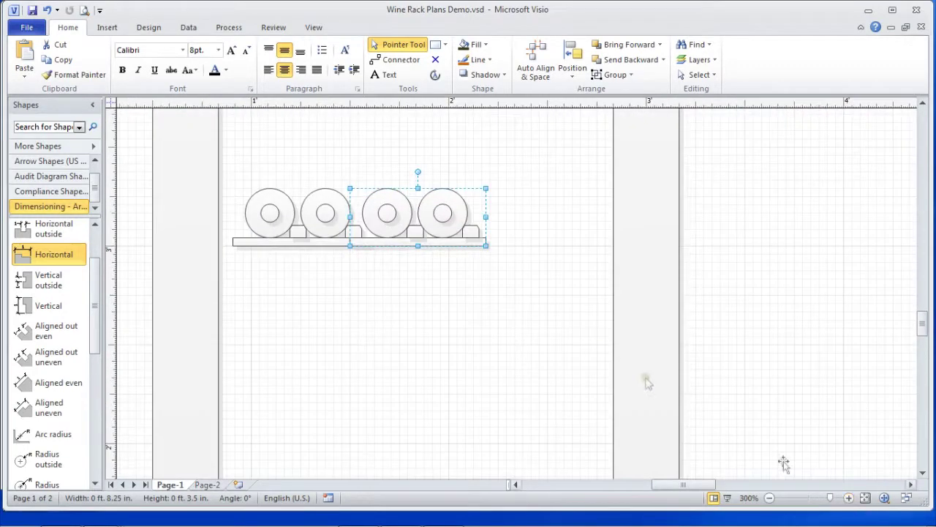
key(Left)
key(Left)
key(Left)
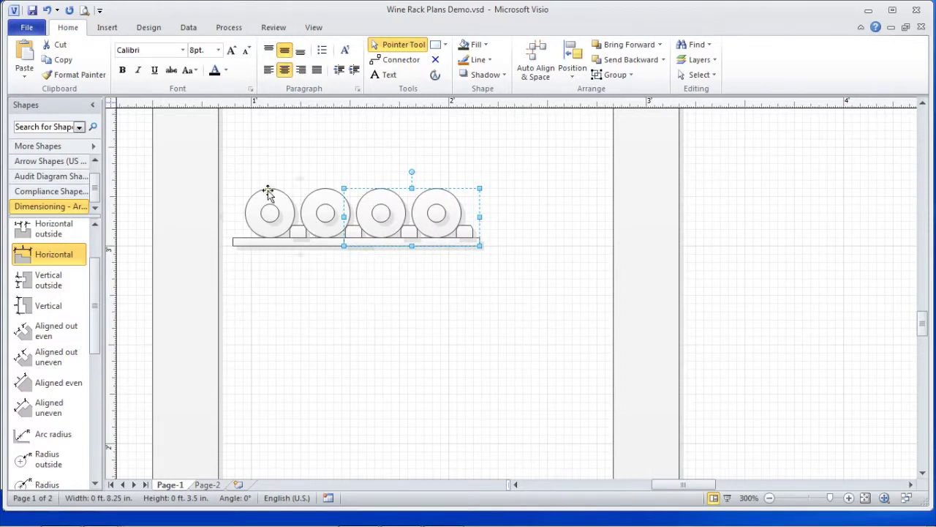
drag(229, 174, 499, 254)
key(ctrl+d)
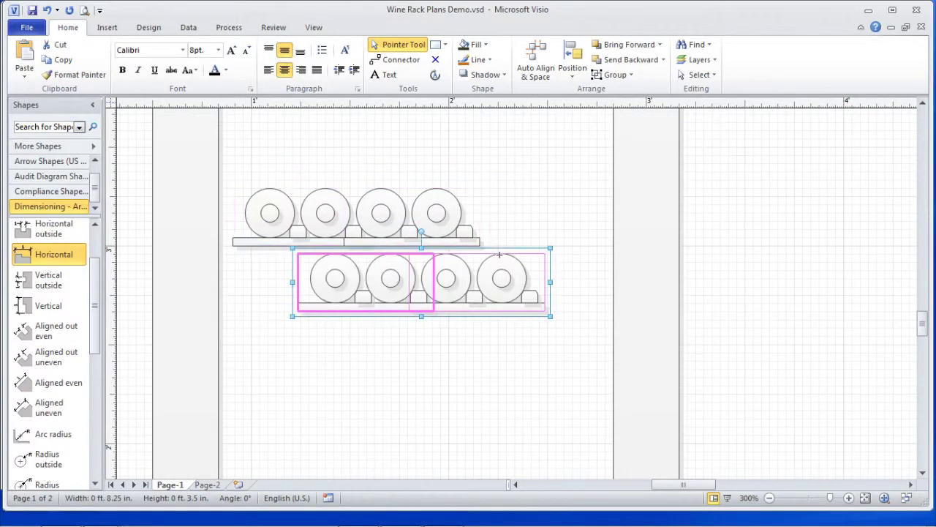
drag(386, 272, 544, 207)
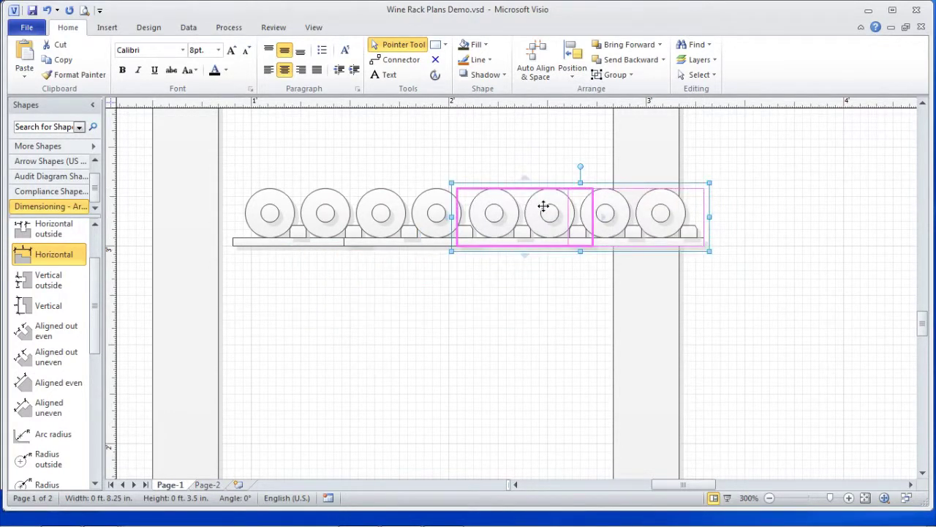
key(Left)
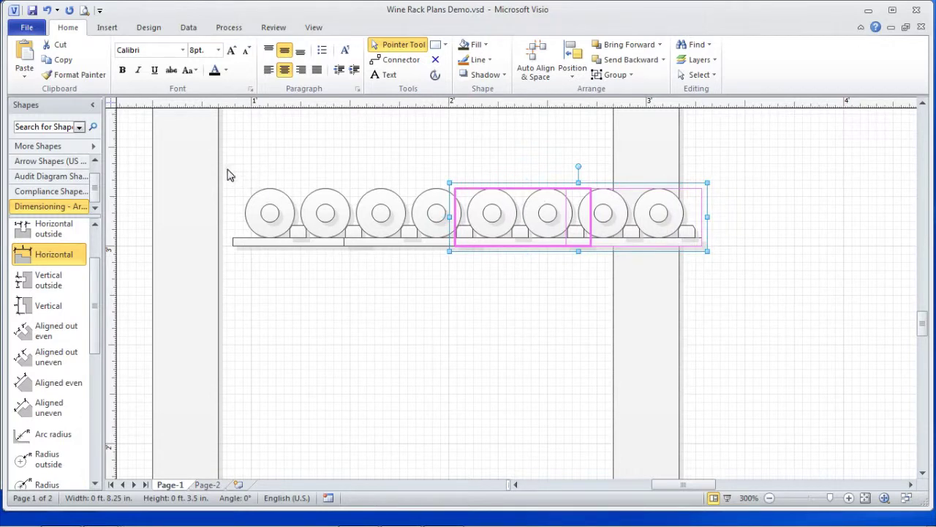
Step: Group all eight bottle pieces into one row spanning the left and middle posts
drag(227, 174, 719, 256)
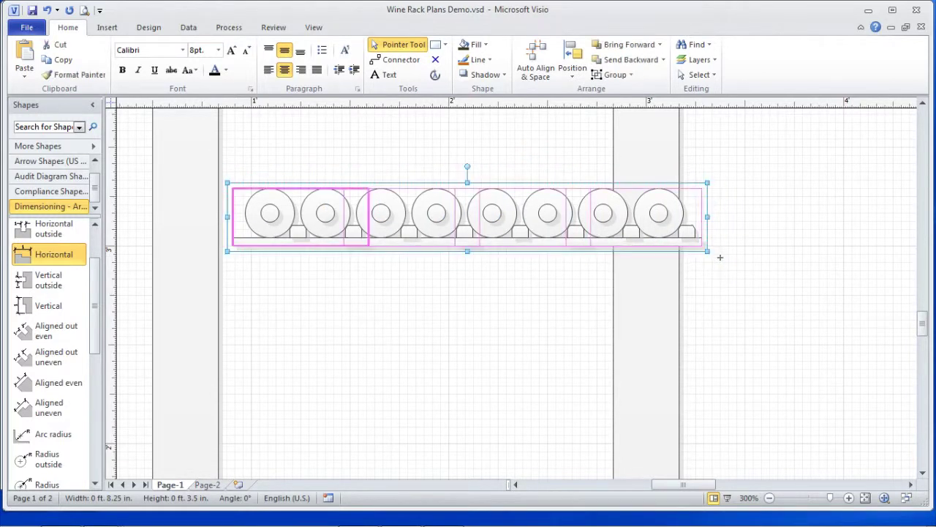
click(618, 74)
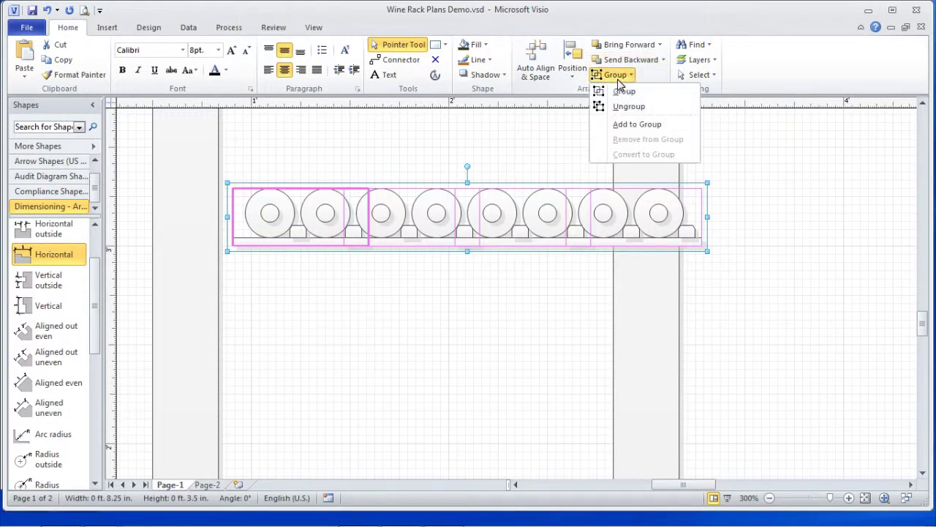
click(625, 93)
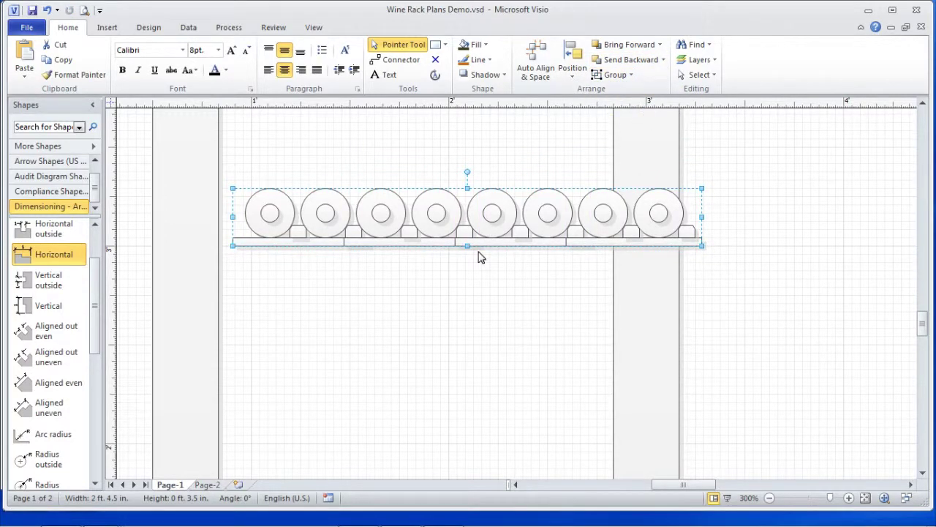
drag(435, 222, 395, 286)
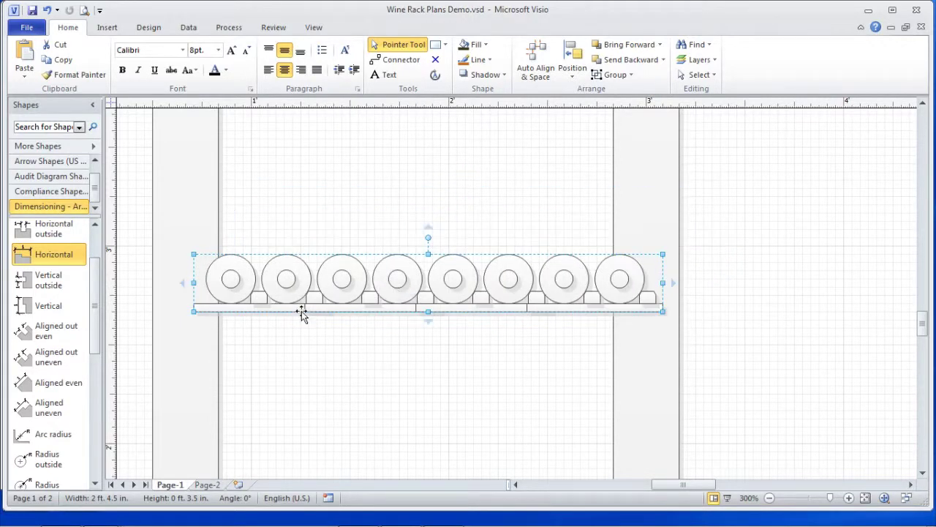
click(191, 204)
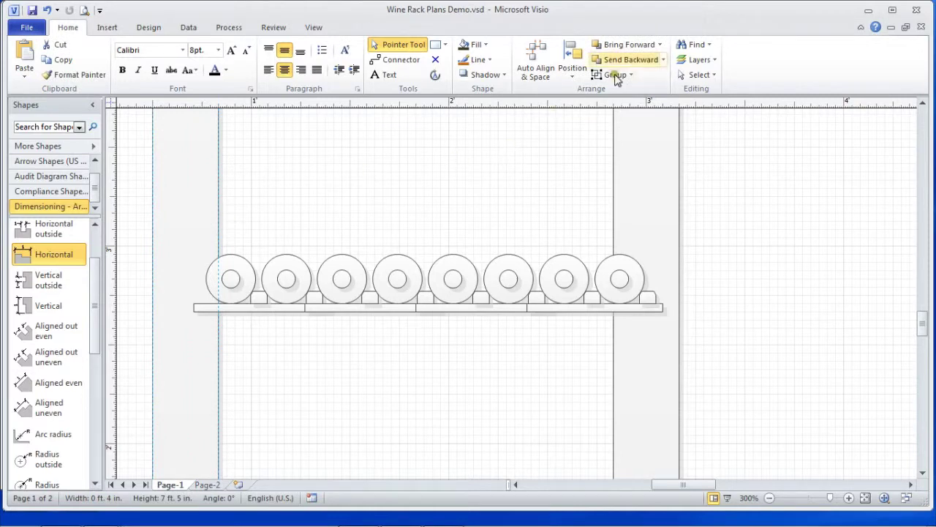
Step: Bring the left post in front of the eight-bottle row
click(659, 45)
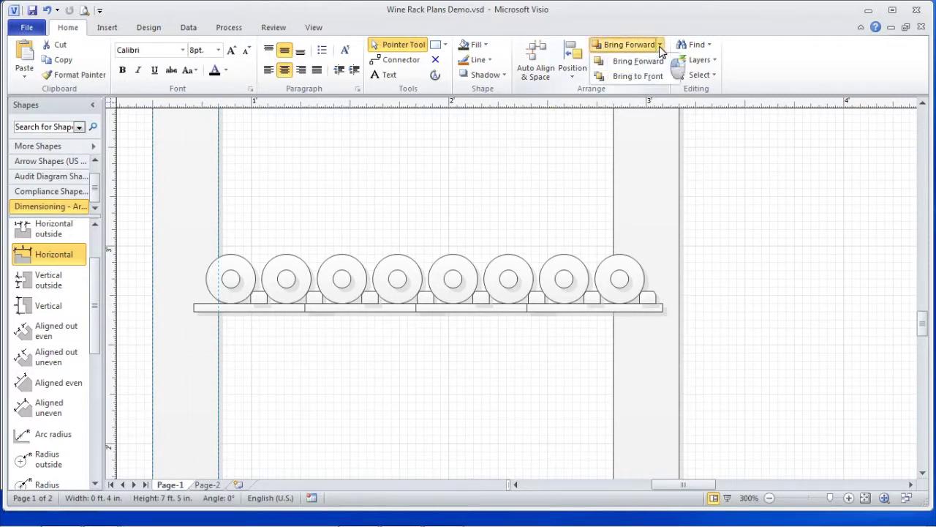
click(634, 76)
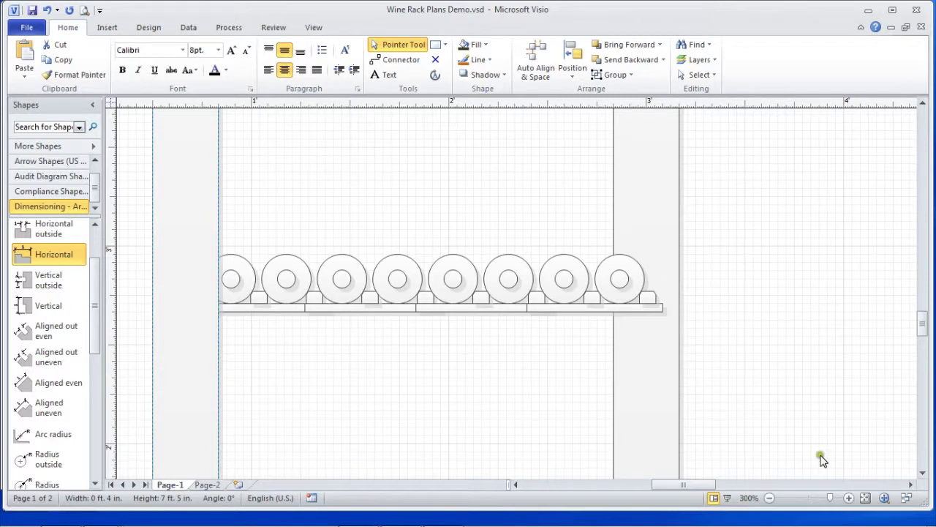
click(911, 484)
click(910, 484)
click(911, 484)
click(911, 484)
click(911, 485)
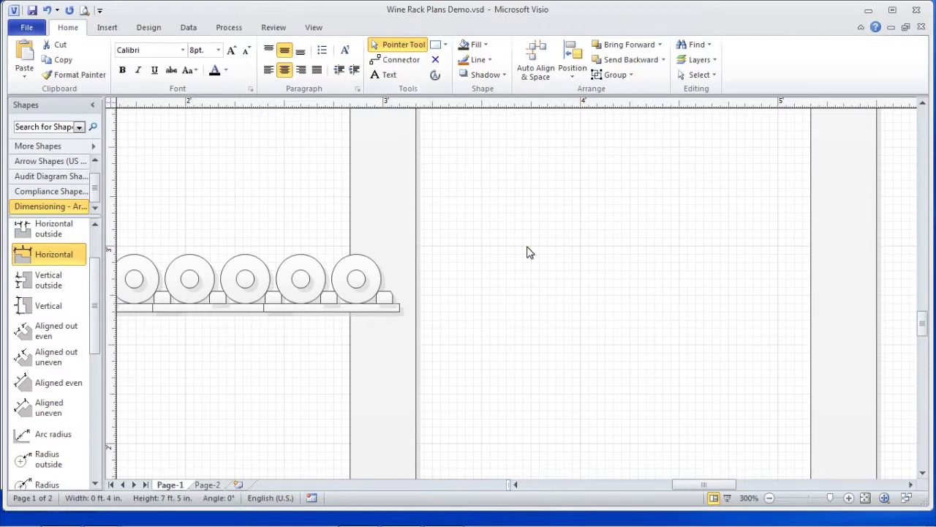
Step: Nudge the middle post two steps right, toward the end of the row
click(515, 485)
click(515, 485)
click(515, 484)
click(515, 485)
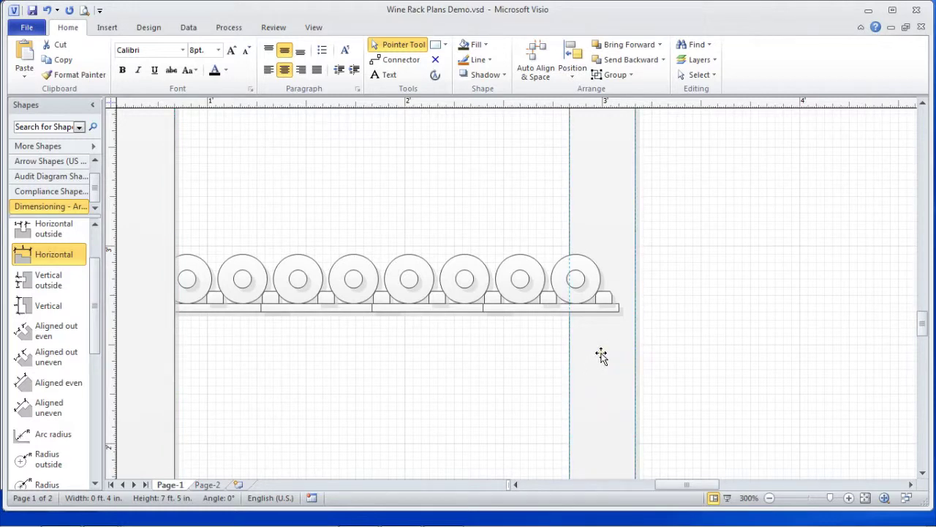
key(Right)
key(Right)
key(Right)
key(Right)
key(Right)
key(Right)
key(Right)
key(Right)
key(Right)
key(Right)
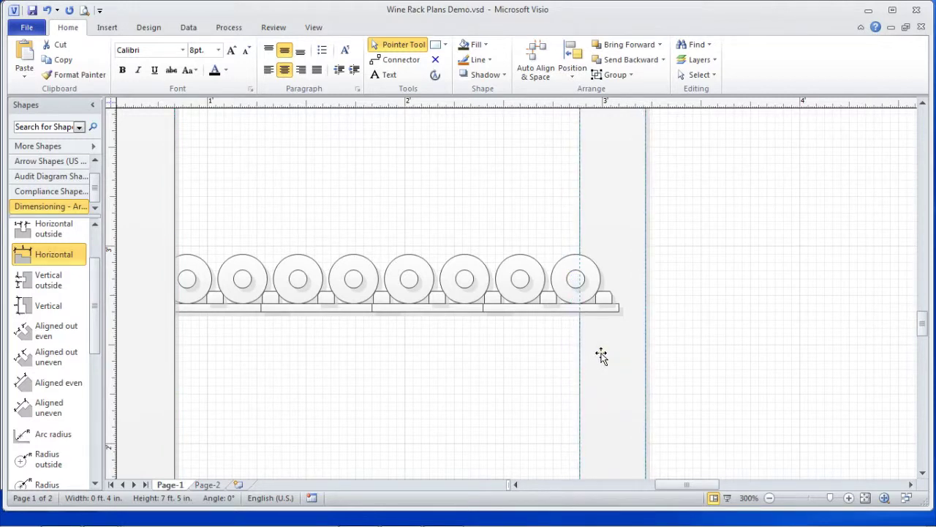
key(Right)
key(Right)
key(Right)
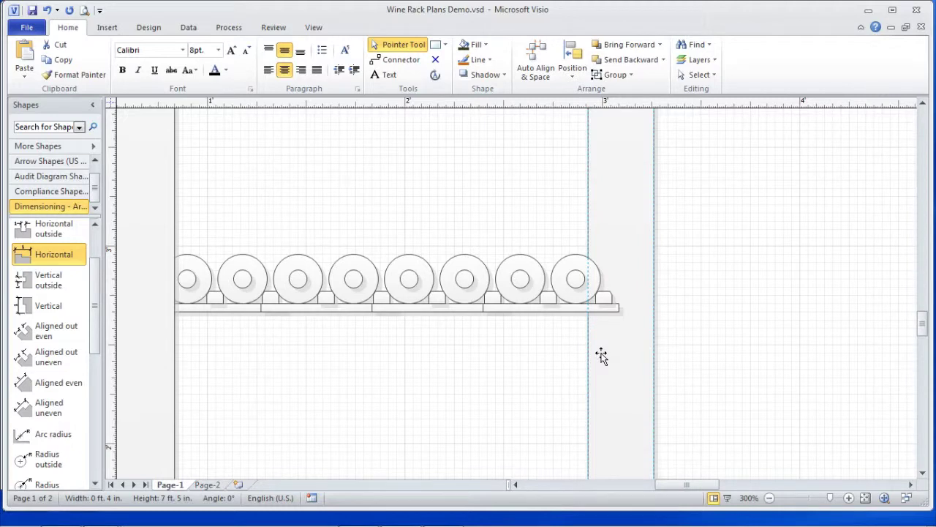
click(510, 366)
click(769, 499)
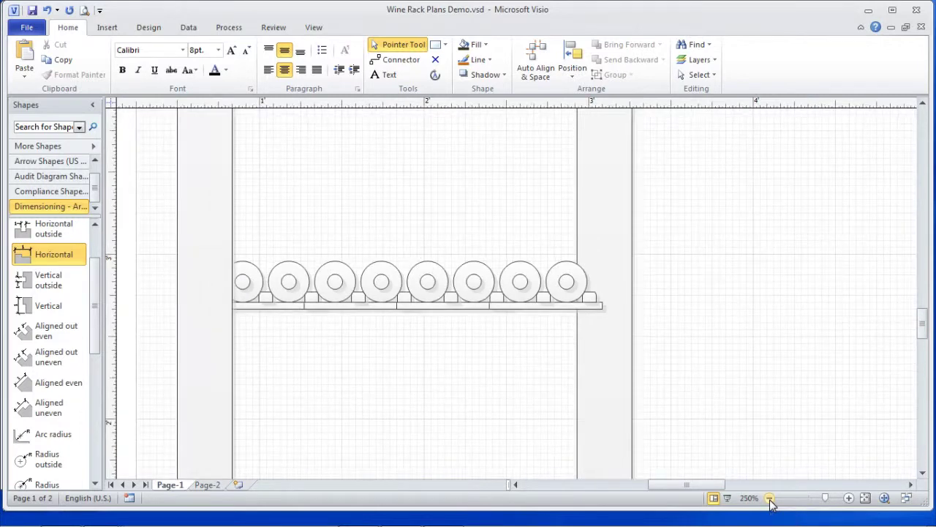
Step: Draw a spacer bar as wide as the first bay and move it into the right bay
click(770, 498)
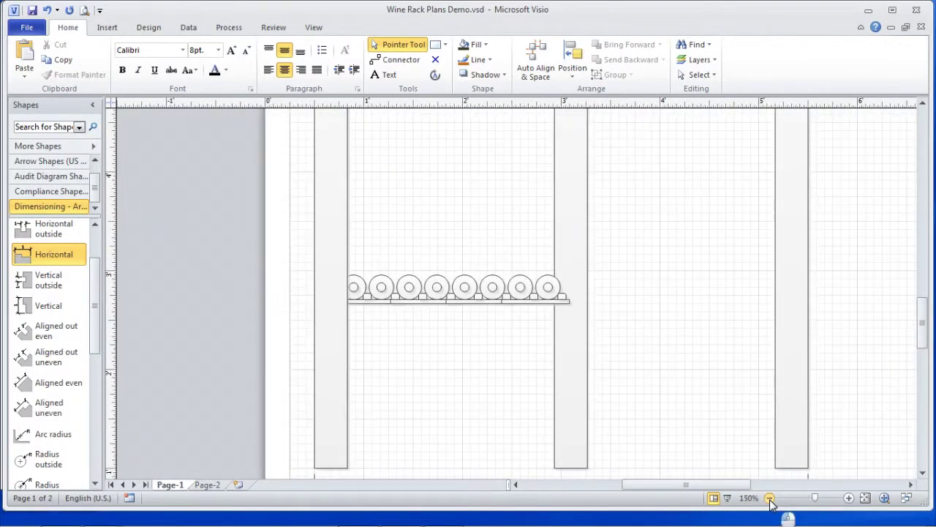
click(435, 45)
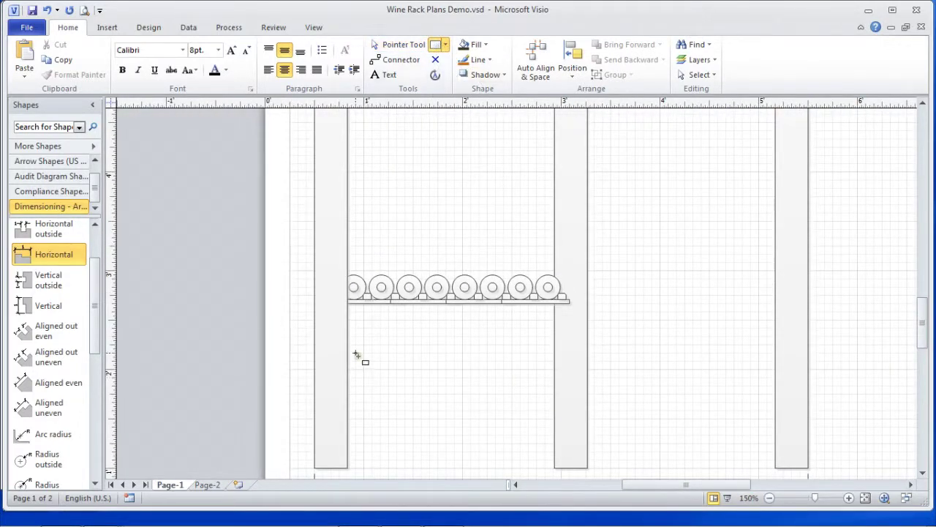
mouse_move(349, 352)
mouse_down()
mouse_move(362, 363)
mouse_move(430, 369)
mouse_move(554, 369)
mouse_up()
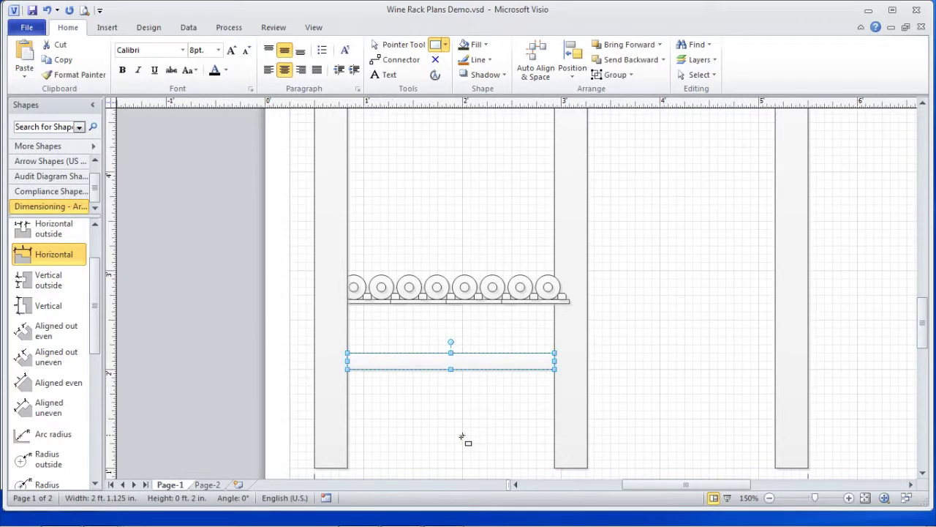
click(392, 45)
drag(410, 364, 649, 359)
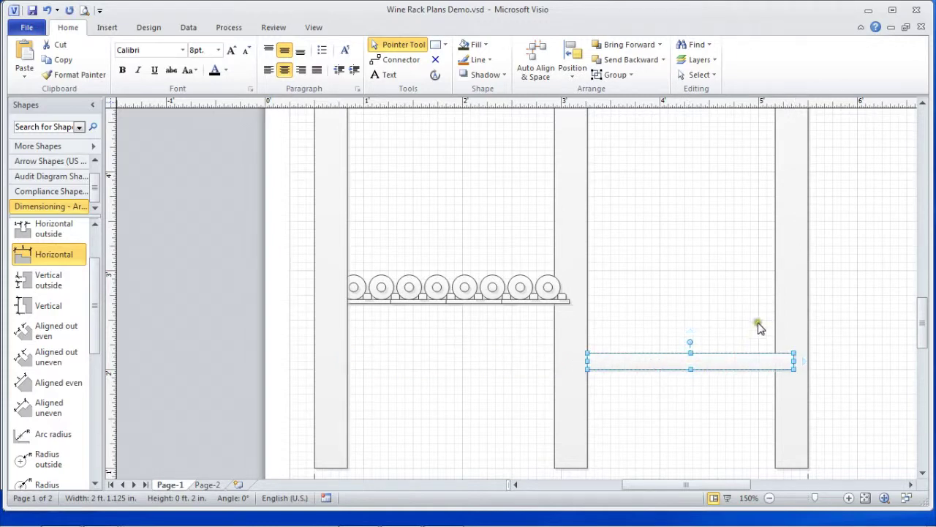
Step: Nudge the right post out to the spacer bar's end, then delete the bar
click(801, 309)
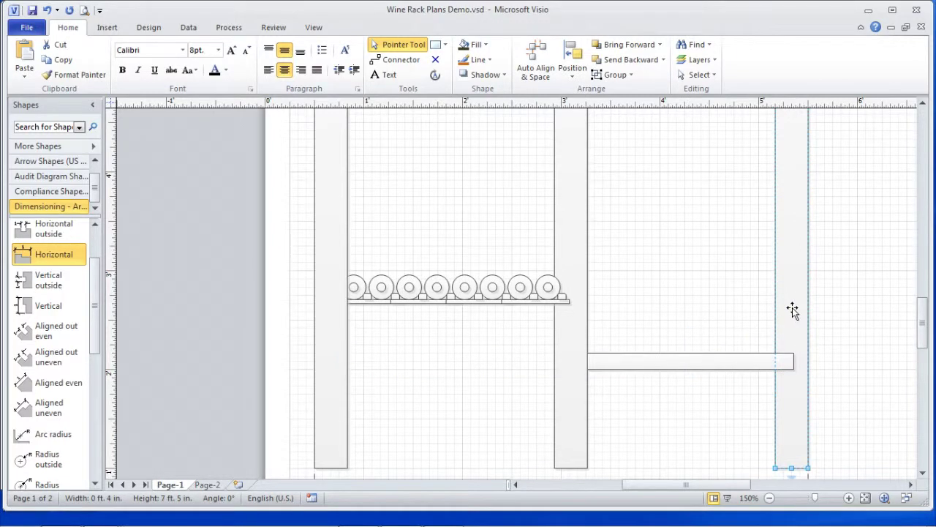
key(Right)
key(Right)
key(Right)
key(Right)
key(Right)
key(Right)
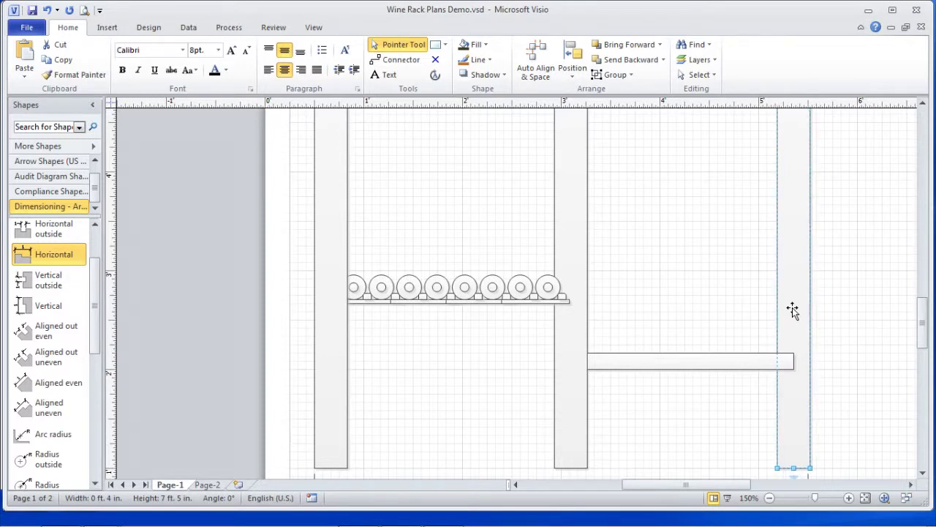
key(Right)
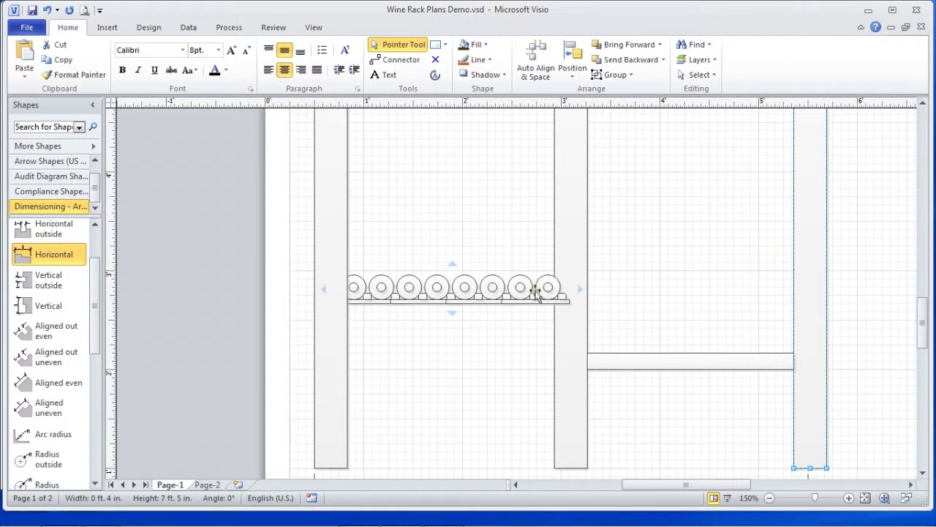
click(495, 316)
click(627, 365)
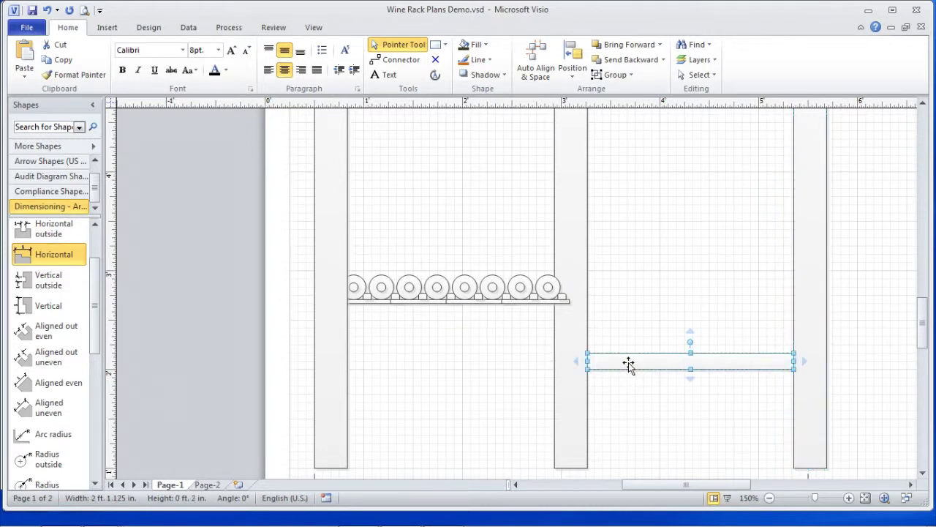
key(Delete)
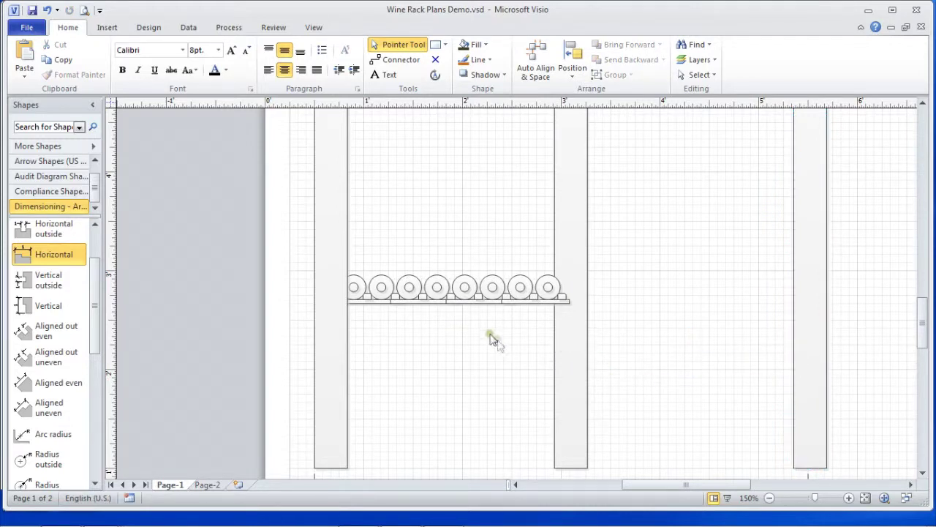
Step: Move the eight-bottle row down near the post bottoms and stack a duplicate on top
click(461, 288)
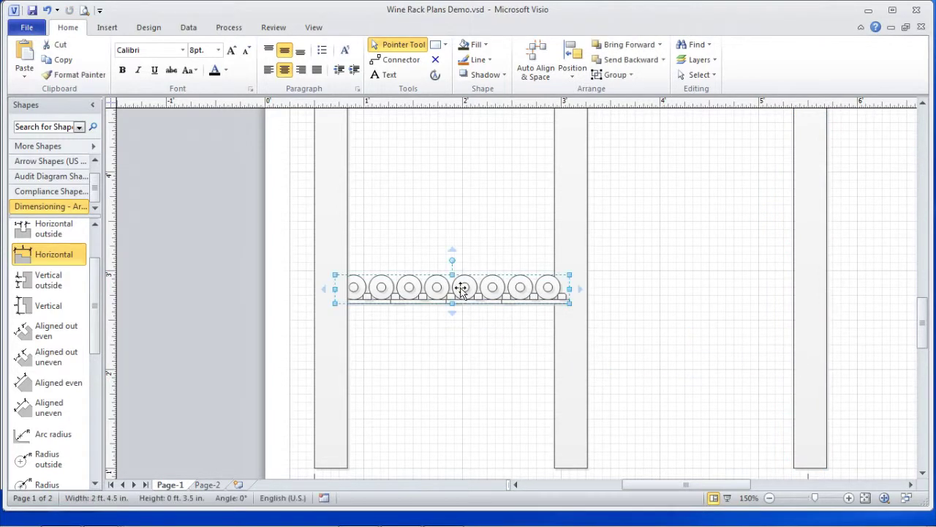
drag(461, 289, 461, 429)
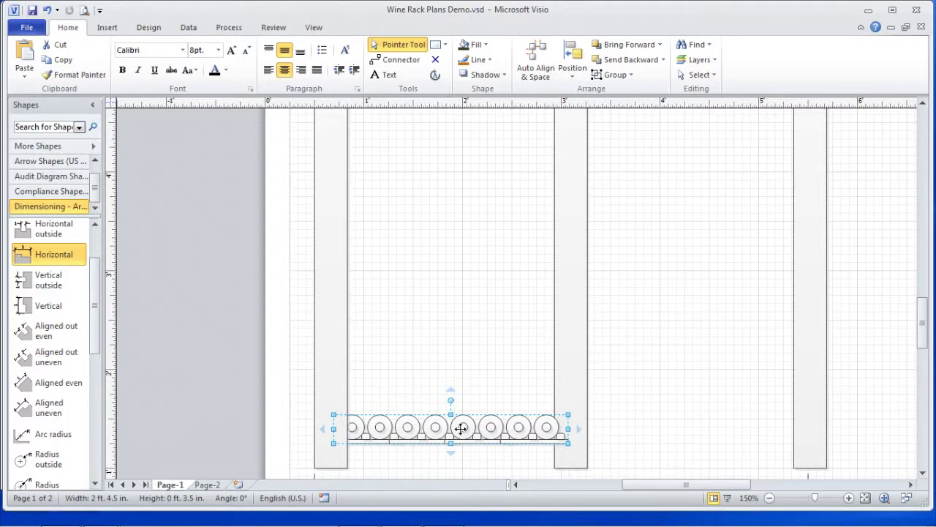
key(ctrl+d)
drag(448, 466, 415, 391)
Step: Bring the lower bottle row forward in the stacking order
click(414, 428)
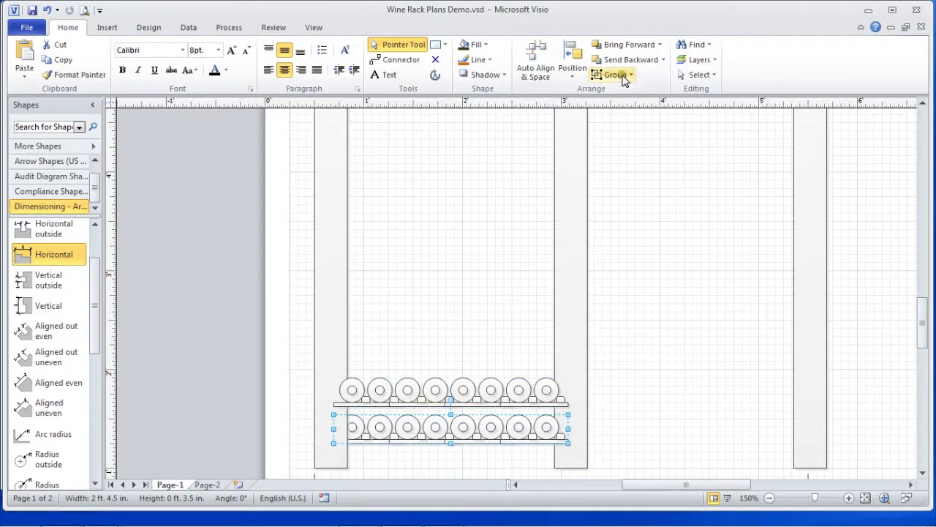
click(648, 47)
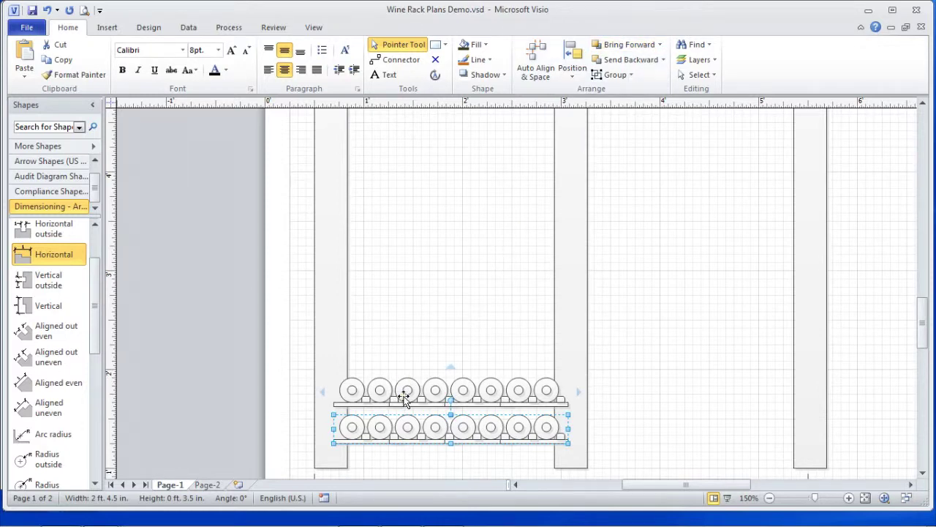
click(850, 498)
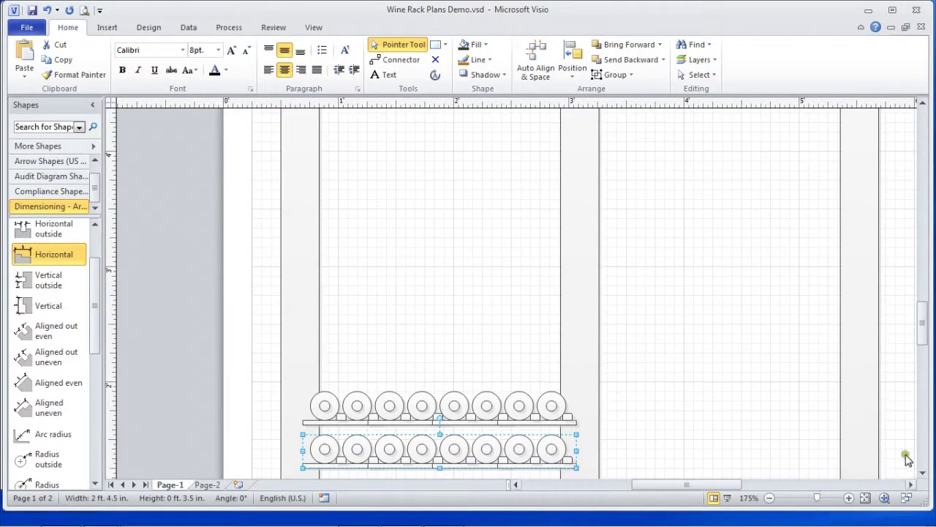
scroll(926, 318, down, 3)
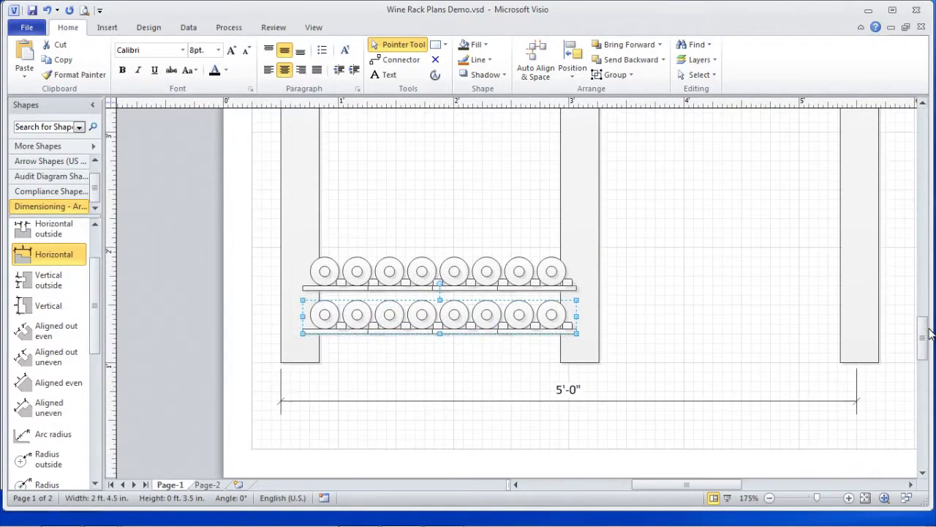
click(850, 498)
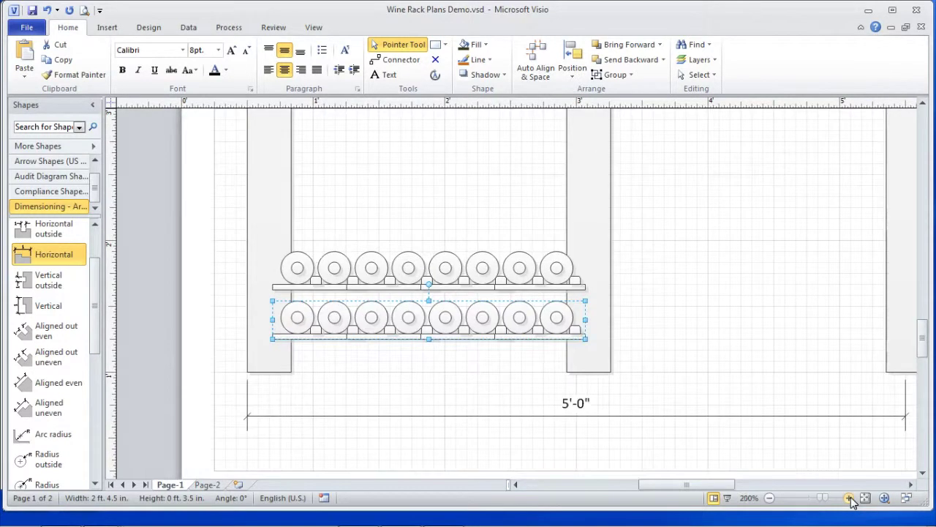
click(849, 498)
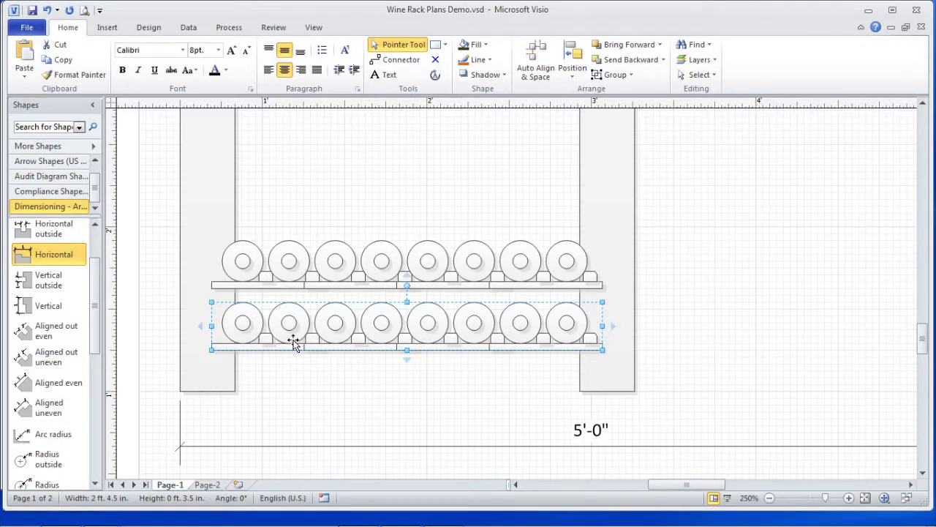
Step: Close the gap between the rows and add a vertical dimension glued to both shelves showing 3 3/4"
click(287, 267)
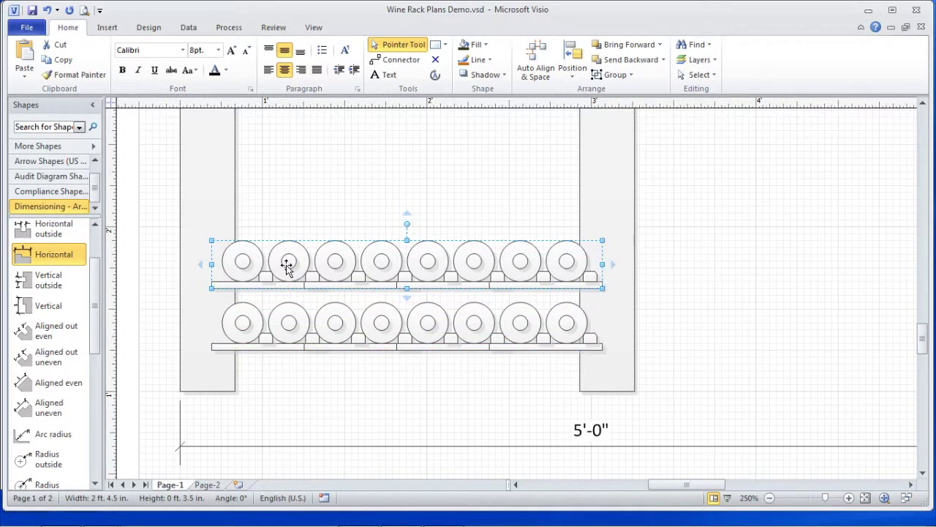
key(Down)
key(Down)
key(Down)
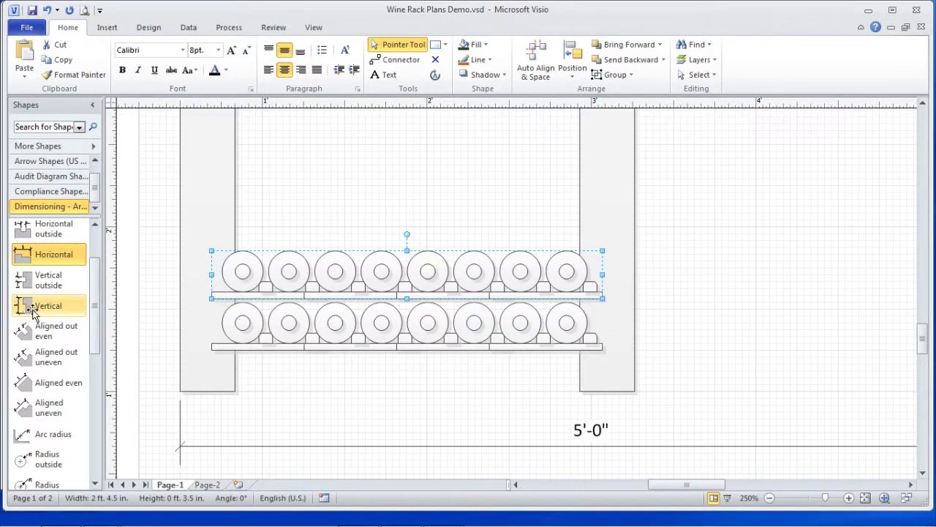
drag(39, 311, 687, 352)
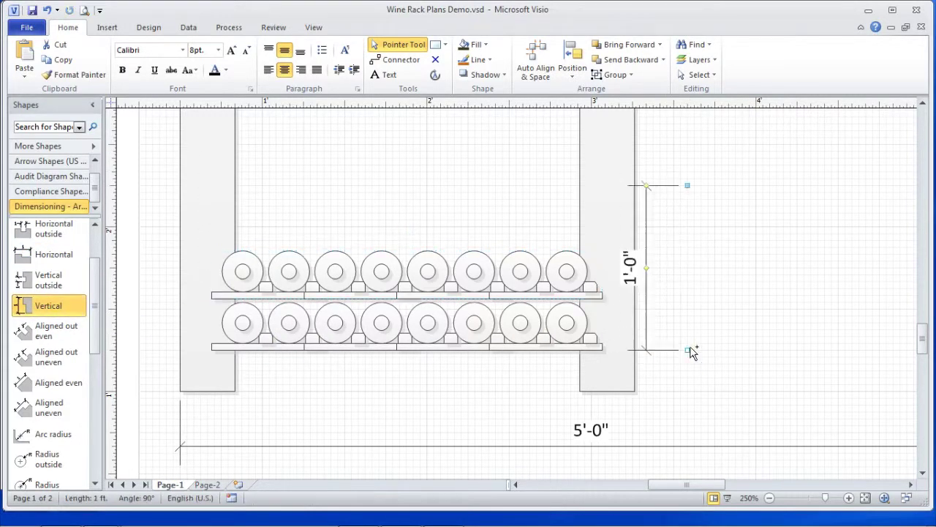
drag(647, 186, 768, 187)
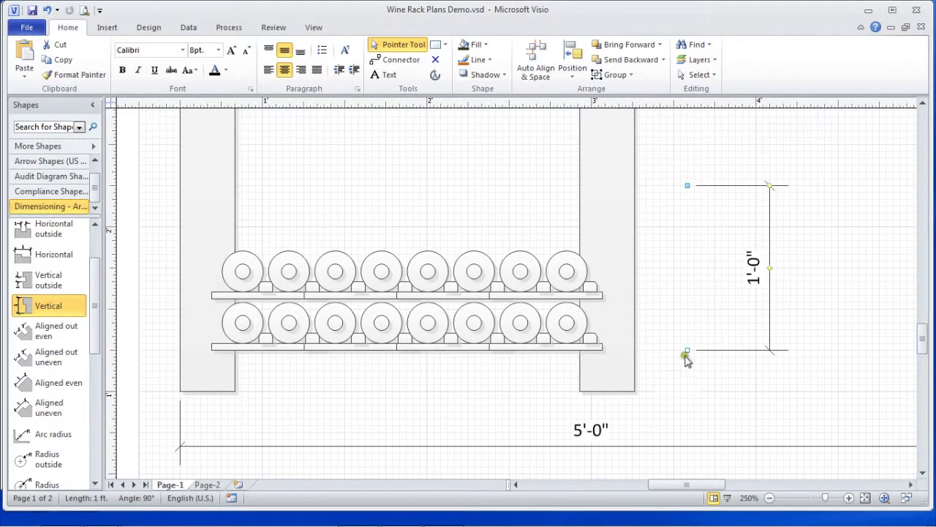
drag(687, 350, 611, 349)
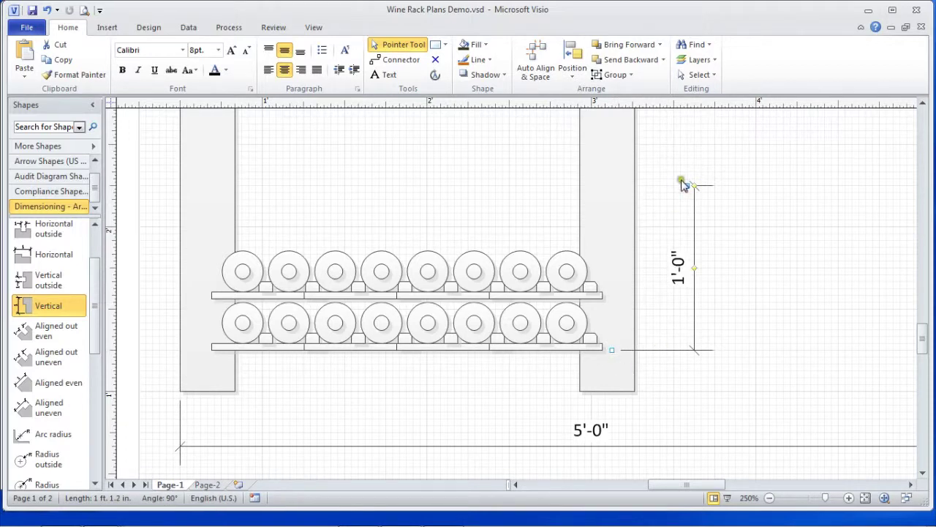
drag(689, 186, 602, 298)
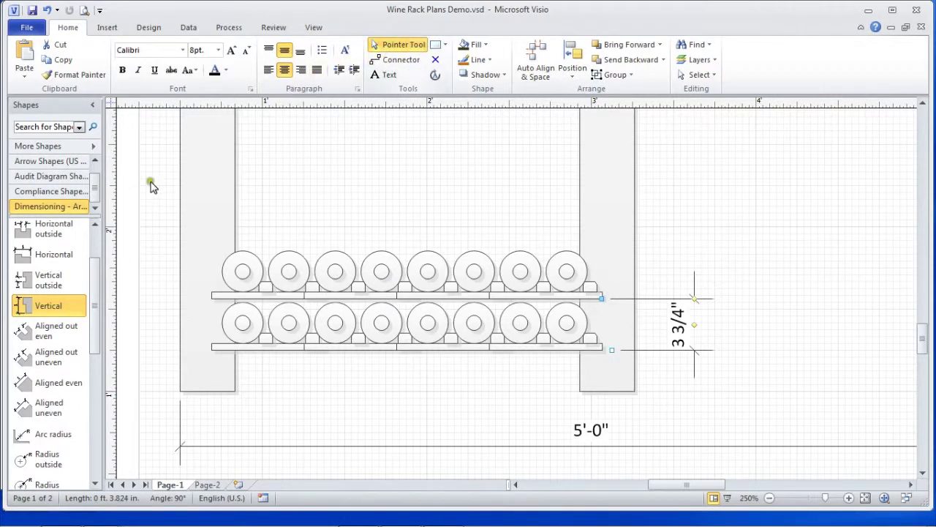
drag(169, 240, 626, 377)
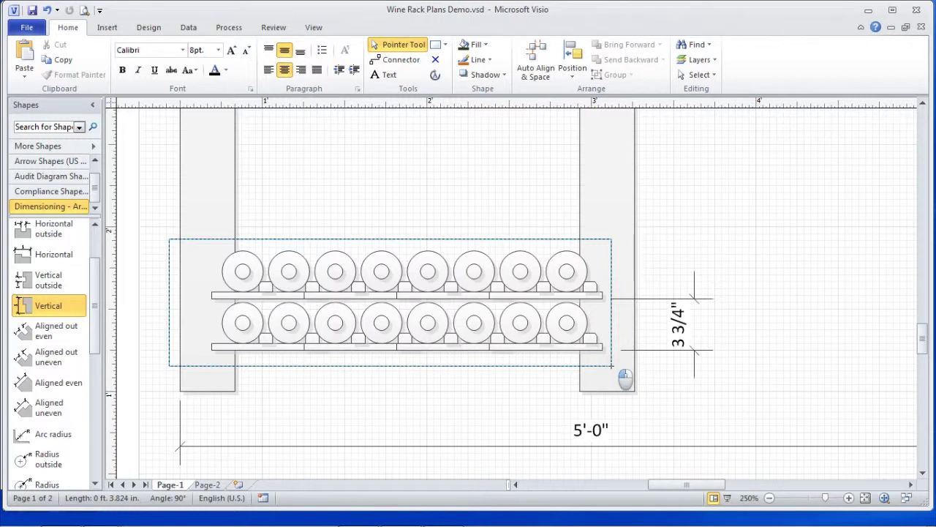
Step: Duplicate both bottle rows and stack the copies above, nudged left and down into even spacing
drag(612, 365, 610, 365)
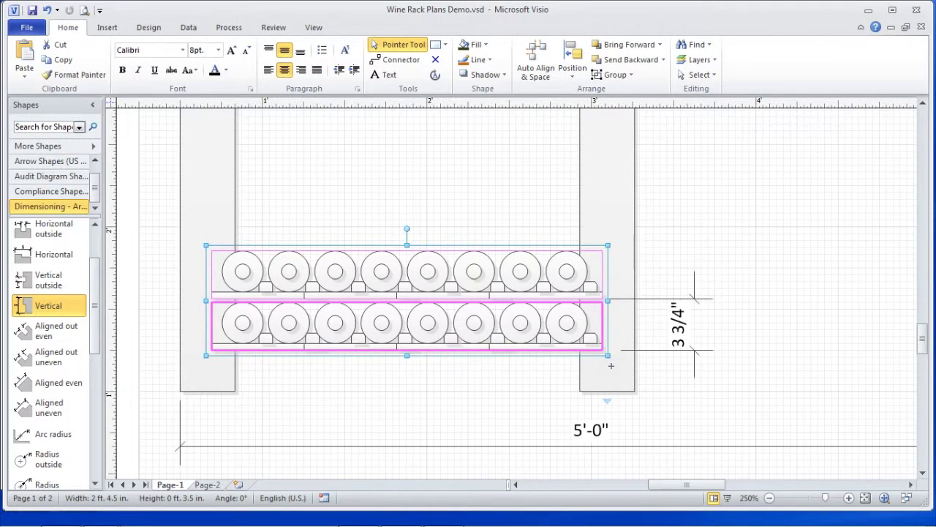
key(ctrl+d)
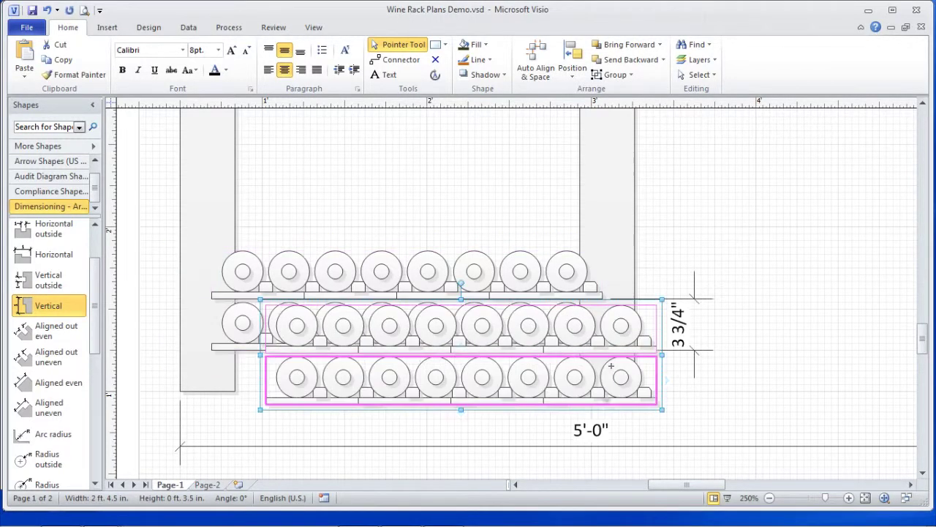
drag(534, 327, 482, 161)
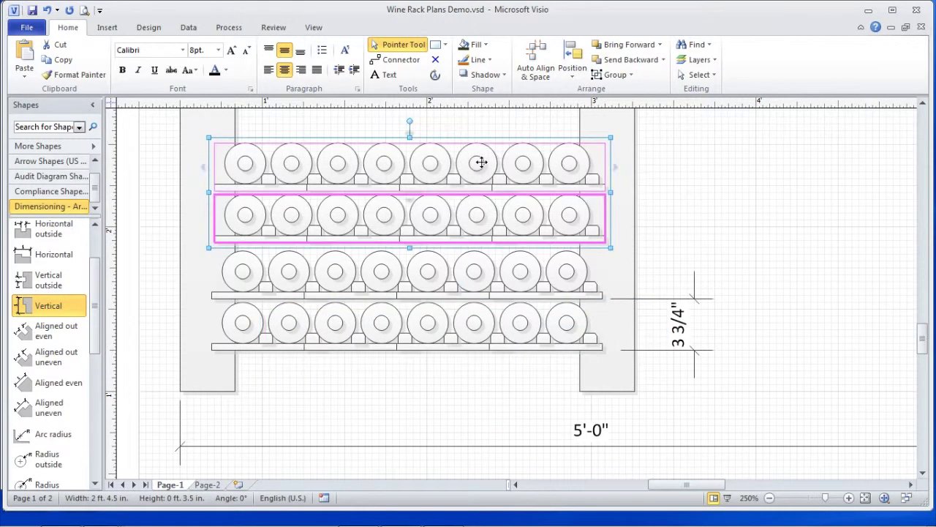
key(Left)
key(Left)
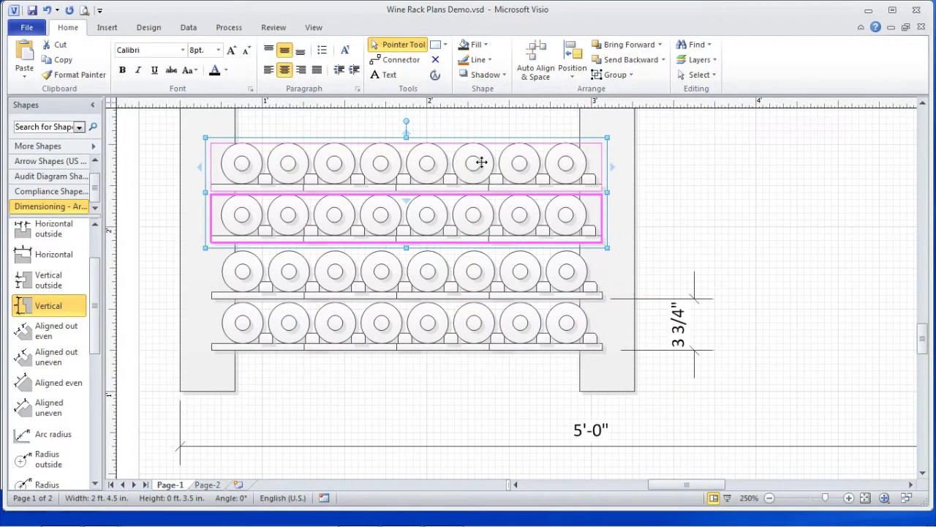
key(Down)
key(Down)
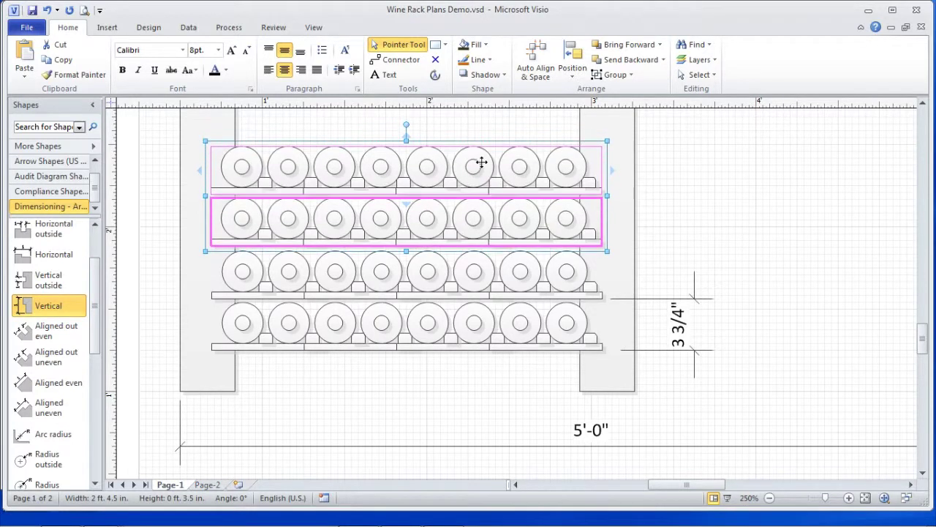
key(Down)
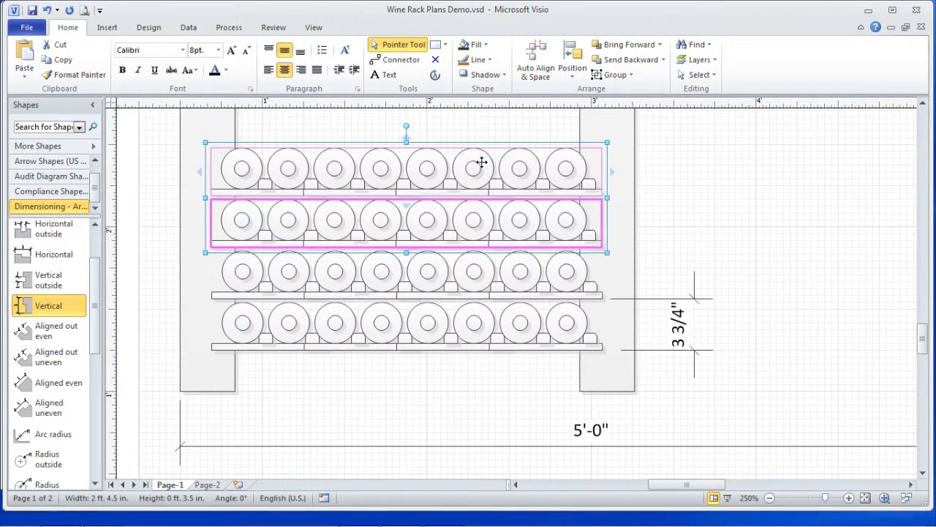
click(821, 285)
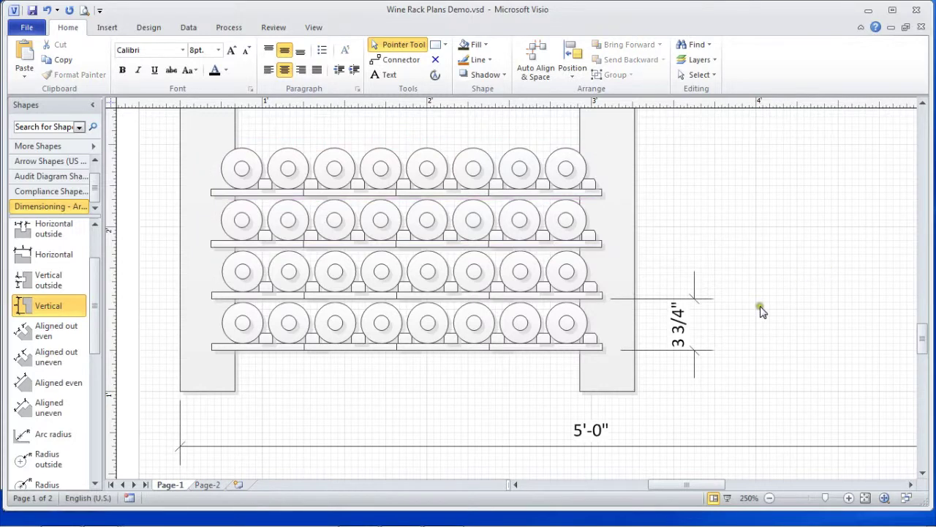
click(678, 332)
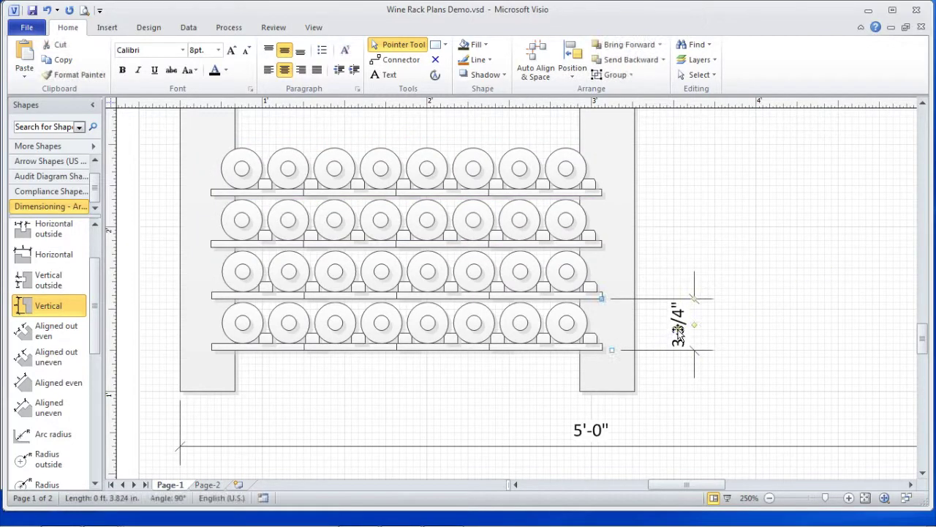
Step: Duplicate the 3 3/4" dimension and move the copy up beside the upper rows
key(ctrl+d)
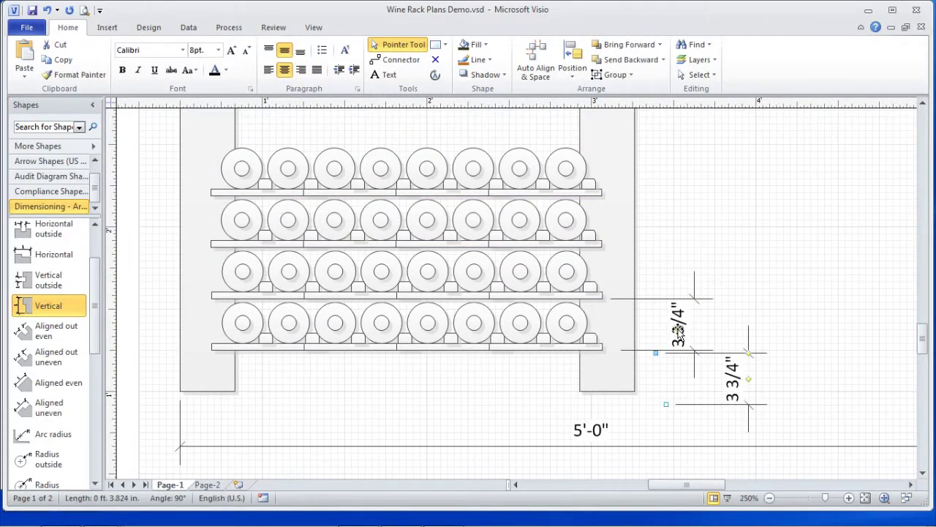
drag(747, 394, 667, 264)
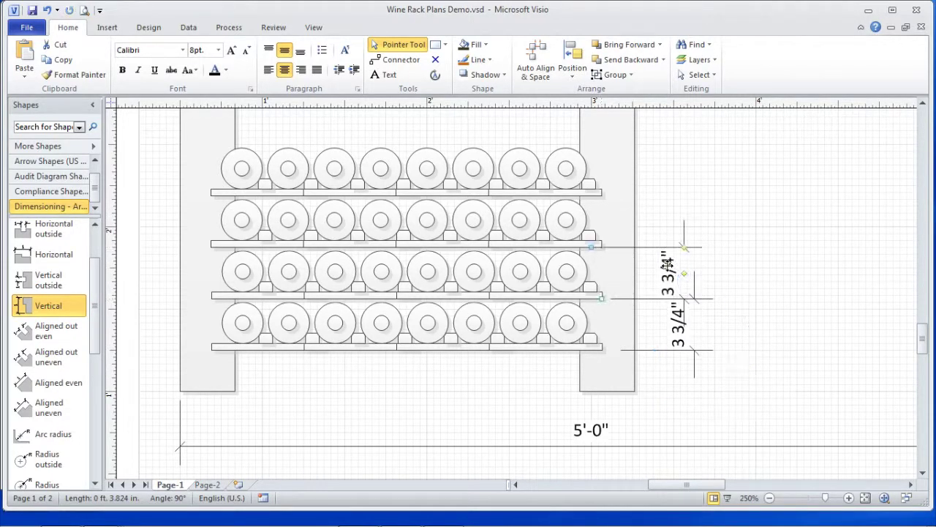
click(708, 179)
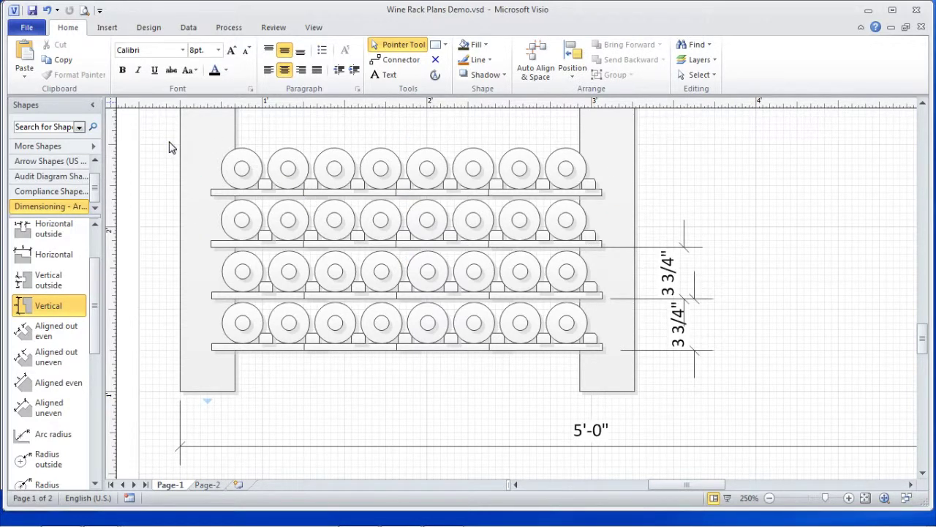
drag(169, 143, 616, 309)
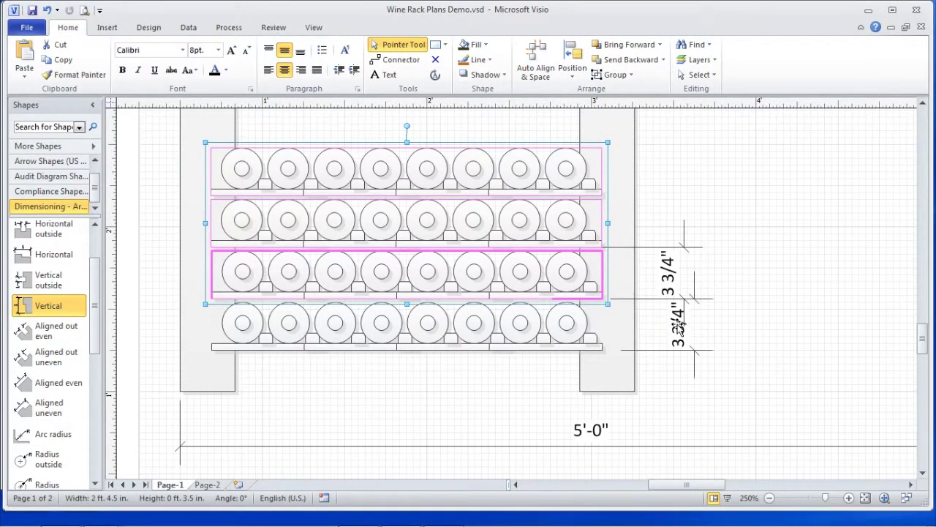
Step: Duplicate three bottle rows with their 3 3/4" dimension and stack the copy above, nudged into alignment
shift+click(680, 329)
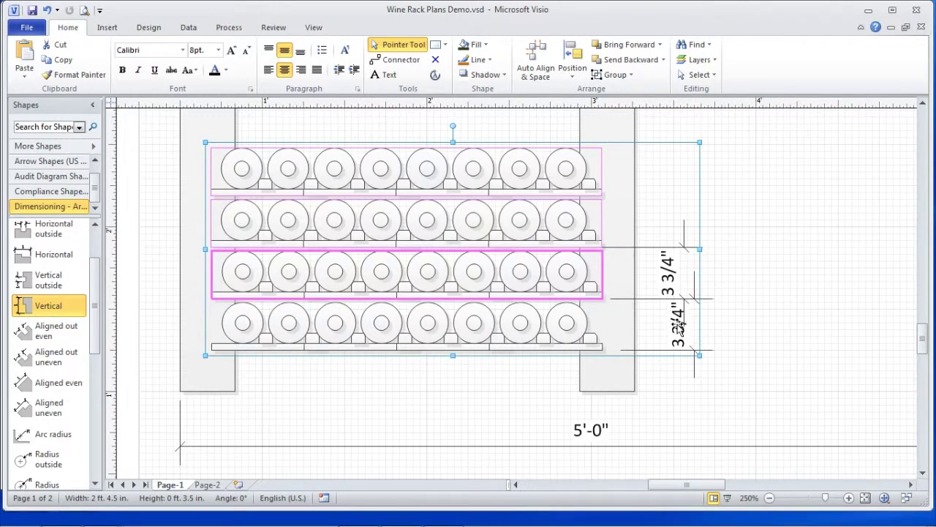
key(ctrl+d)
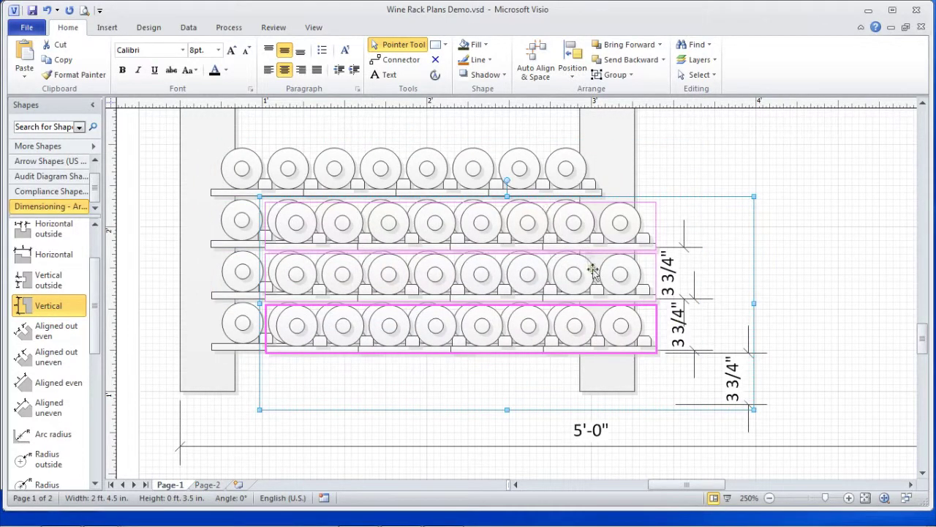
drag(581, 274, 530, 223)
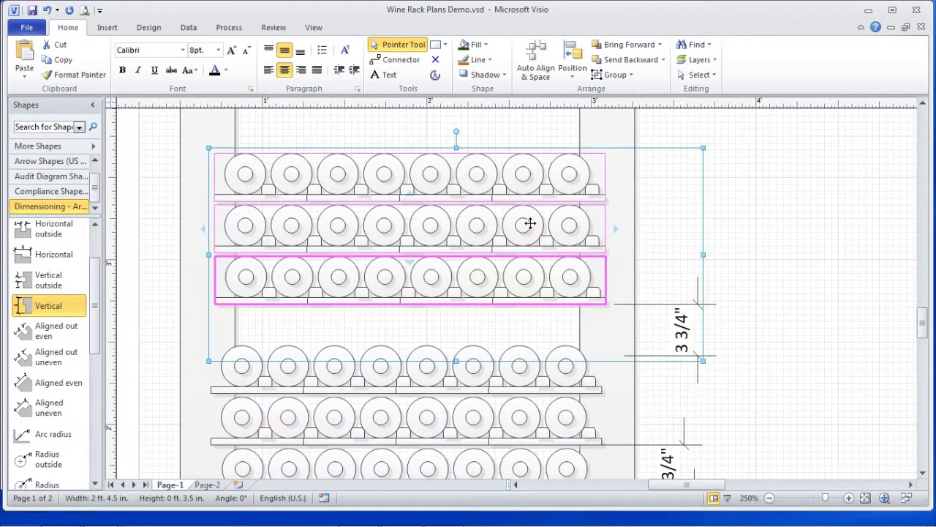
key(Down)
key(Down)
key(Down)
key(Down)
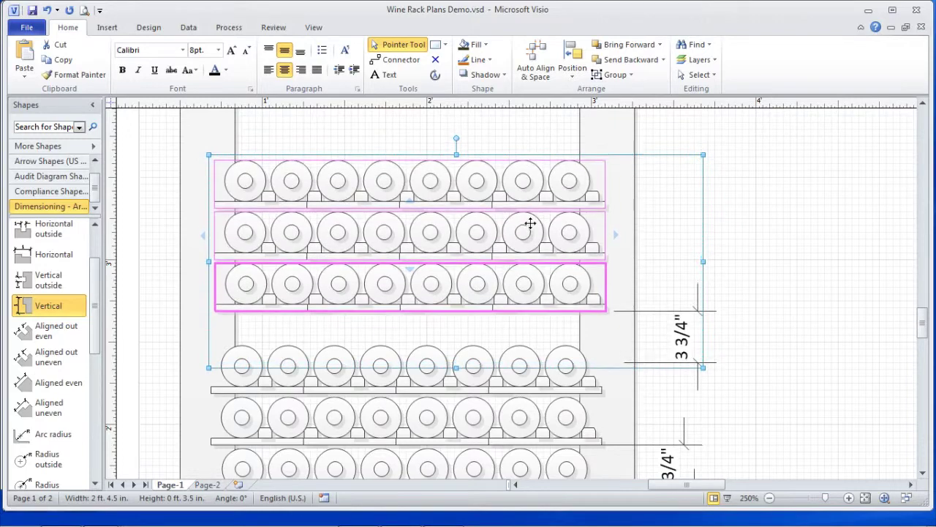
key(Down)
key(Down)
key(Down)
key(Down)
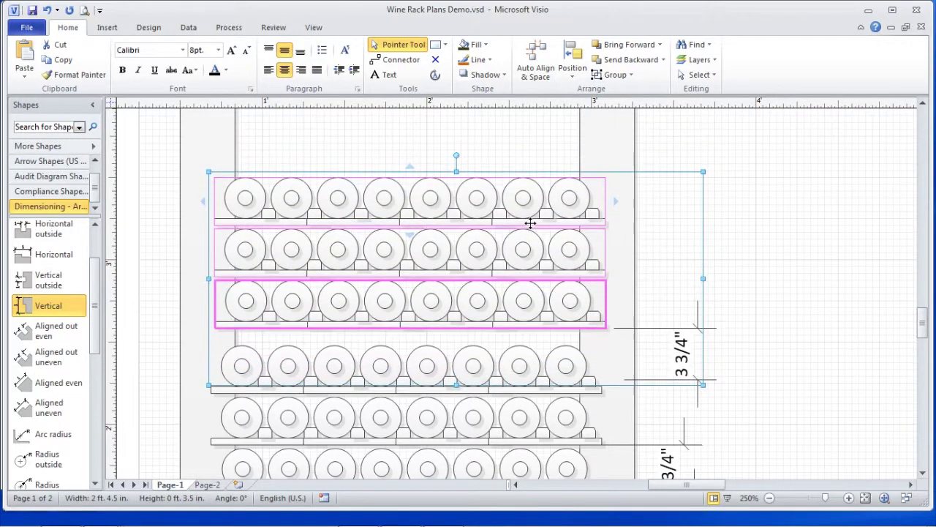
key(Down)
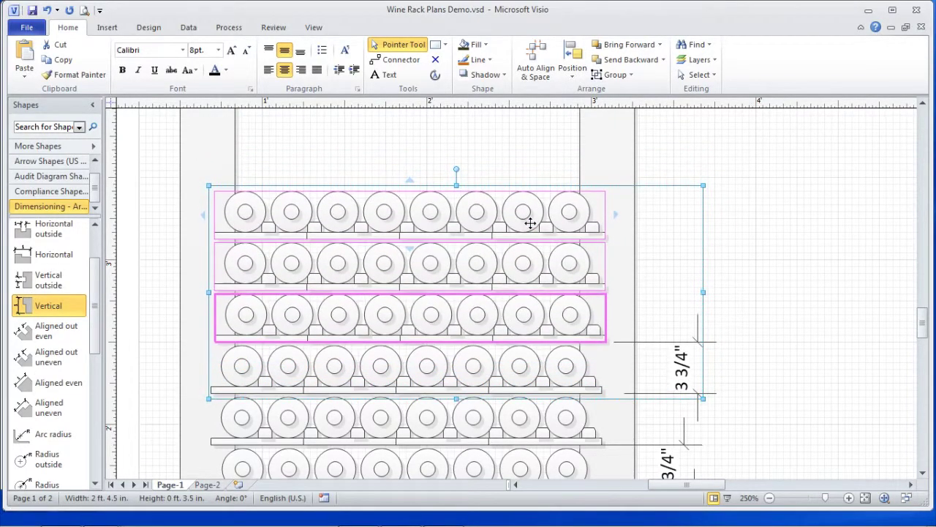
click(924, 474)
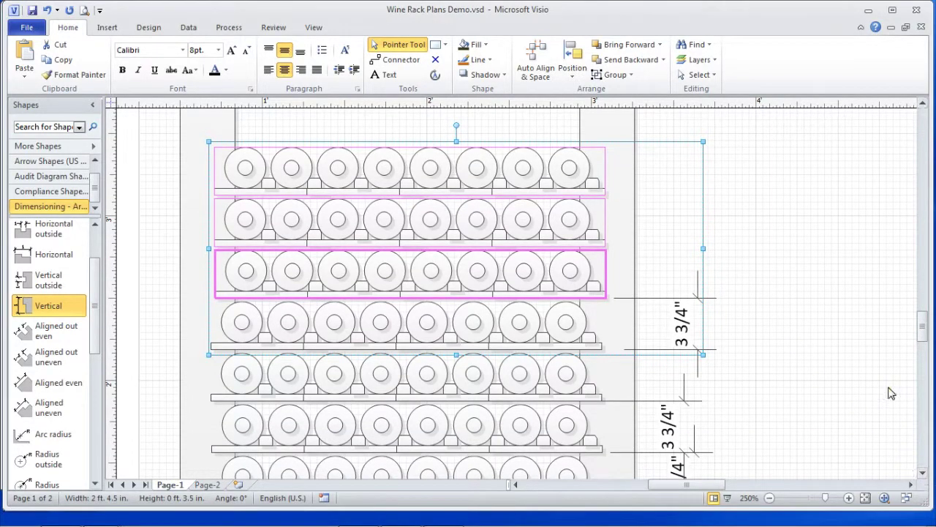
click(801, 343)
key(Left)
key(Left)
key(Left)
key(Left)
key(Left)
key(Left)
key(Left)
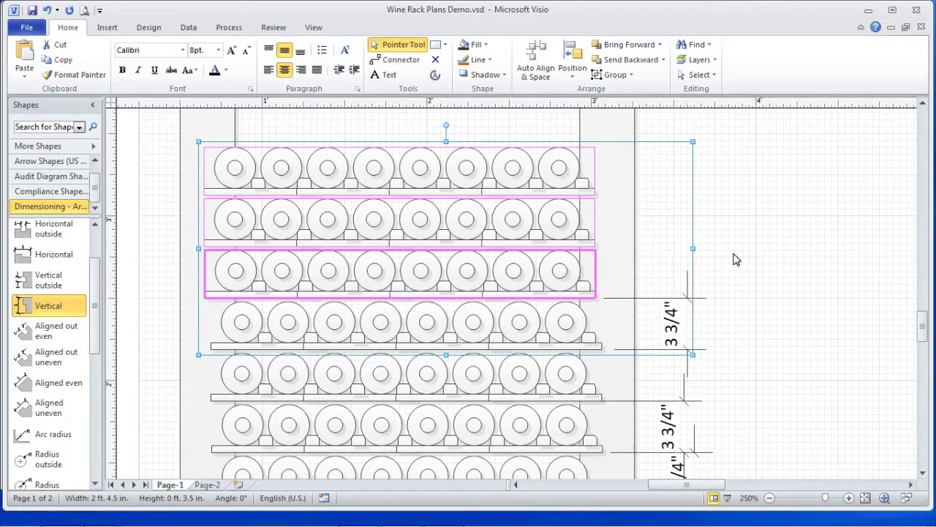
key(Right)
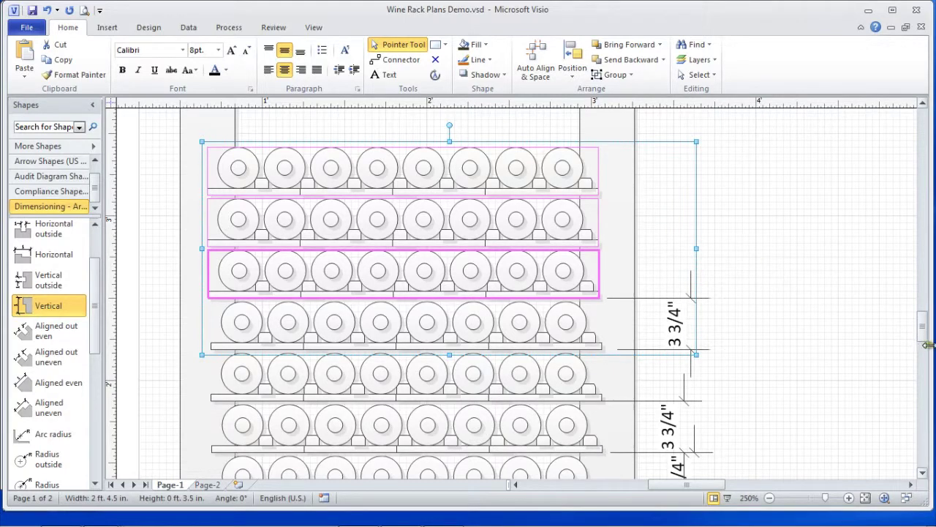
mouse_move(922, 322)
mouse_down()
mouse_move(923, 349)
mouse_move(920, 311)
mouse_move(919, 320)
mouse_up()
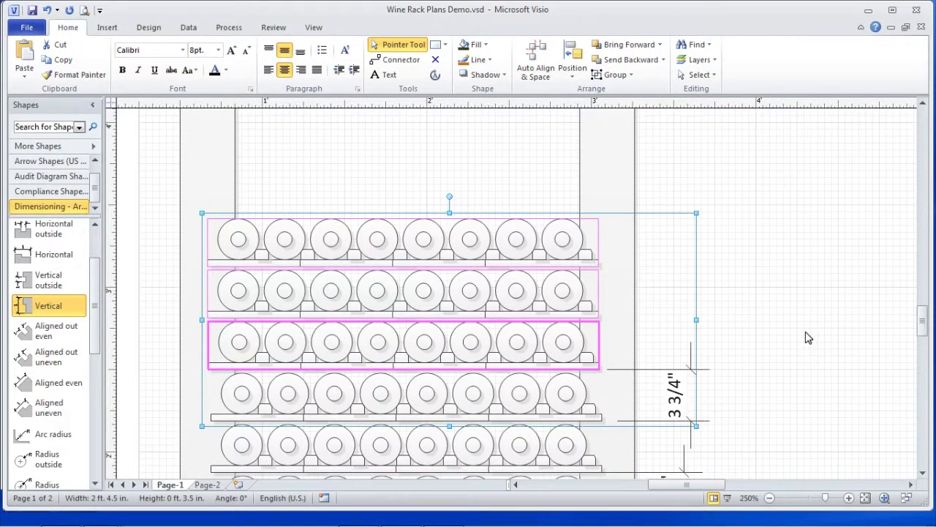
key(Right)
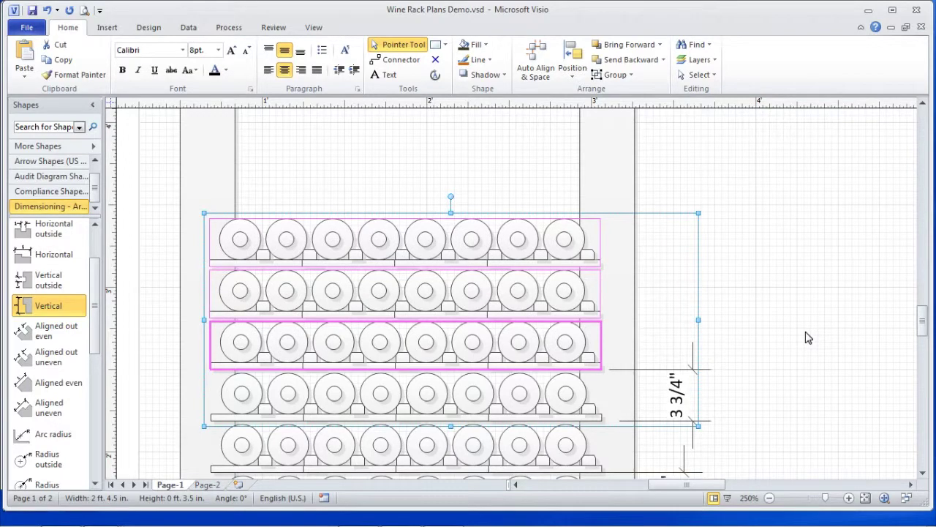
Step: Stack another copy of the three-row set on top, shifting it left and down to line up
key(ctrl+d)
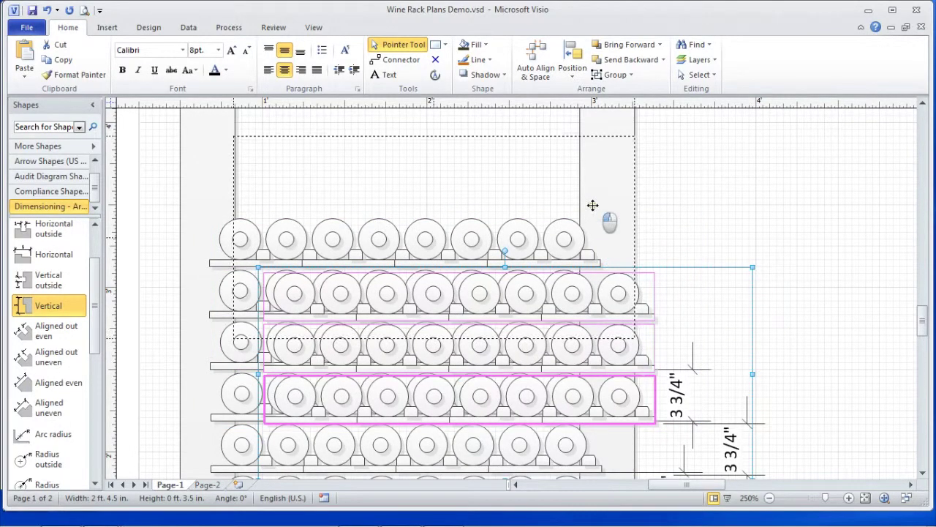
scroll(592, 206, up, 3)
drag(593, 205, 591, 234)
key(Left)
key(Left)
key(Left)
key(Left)
key(Left)
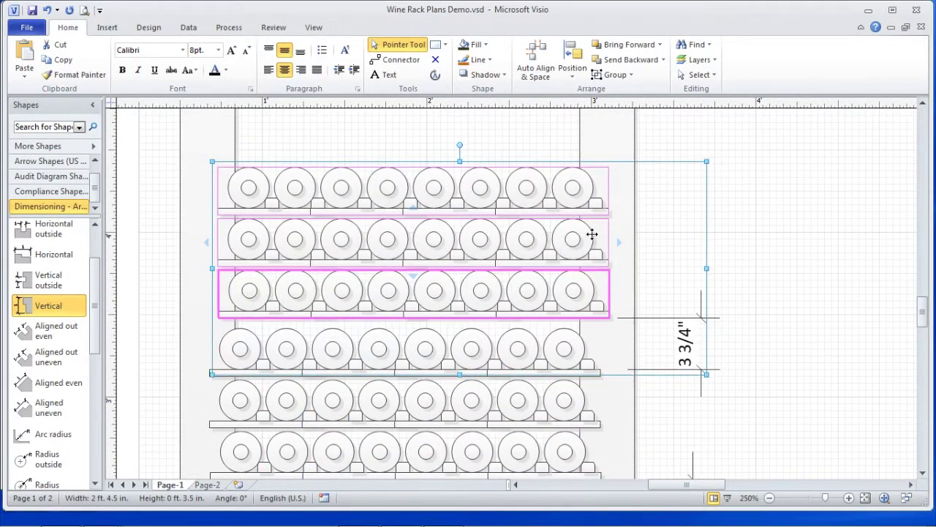
key(Down)
key(Down)
key(Down)
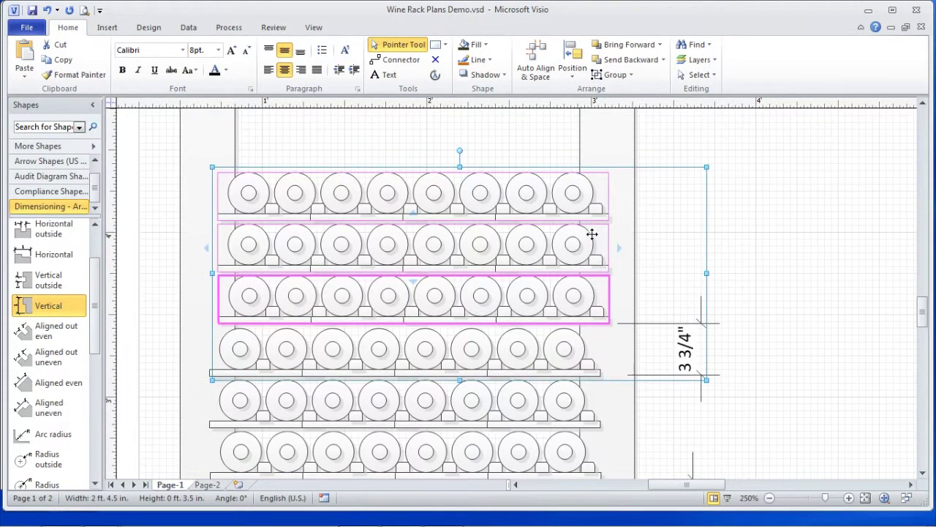
key(Left)
key(Left)
key(Left)
key(Left)
key(Left)
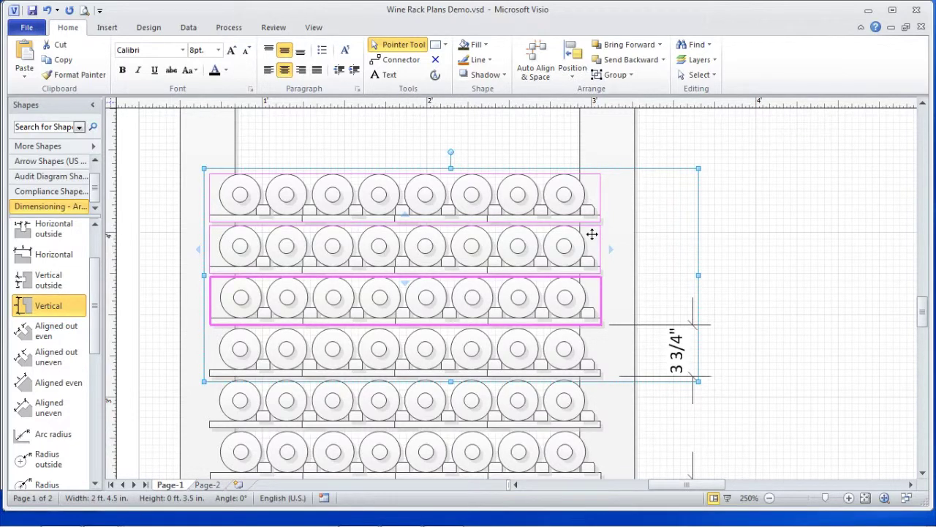
Step: Add two more copies of the three rows and dimension to extend the stack upward
key(ctrl+d)
drag(587, 257, 536, 211)
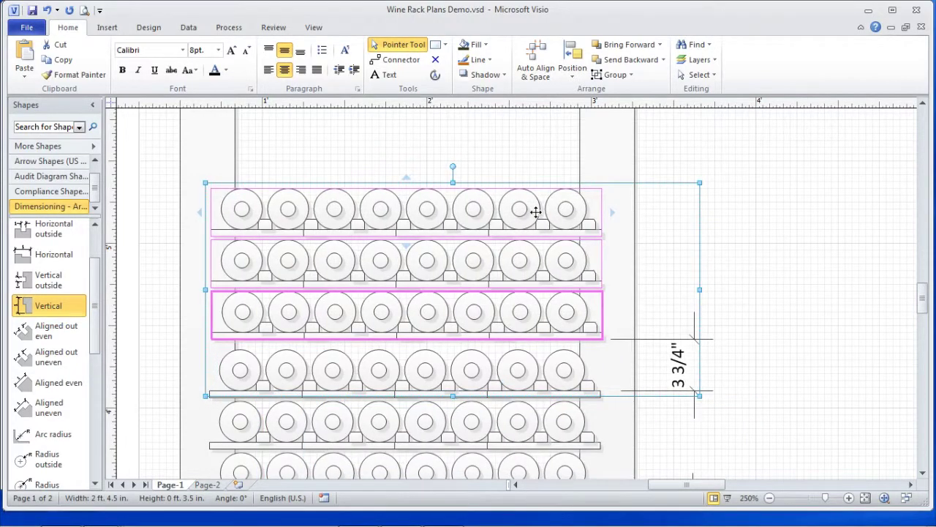
key(Down)
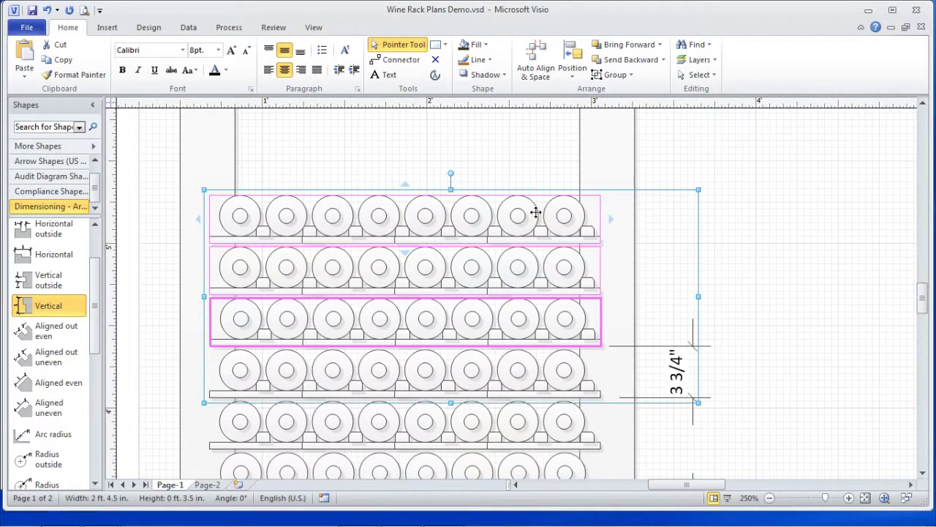
key(ctrl+d)
drag(585, 298, 512, 231)
Step: Duplicate the three-row block and try positioning it on top, then undo the attempt
key(Down)
key(Down)
key(Down)
key(Down)
key(Down)
key(Down)
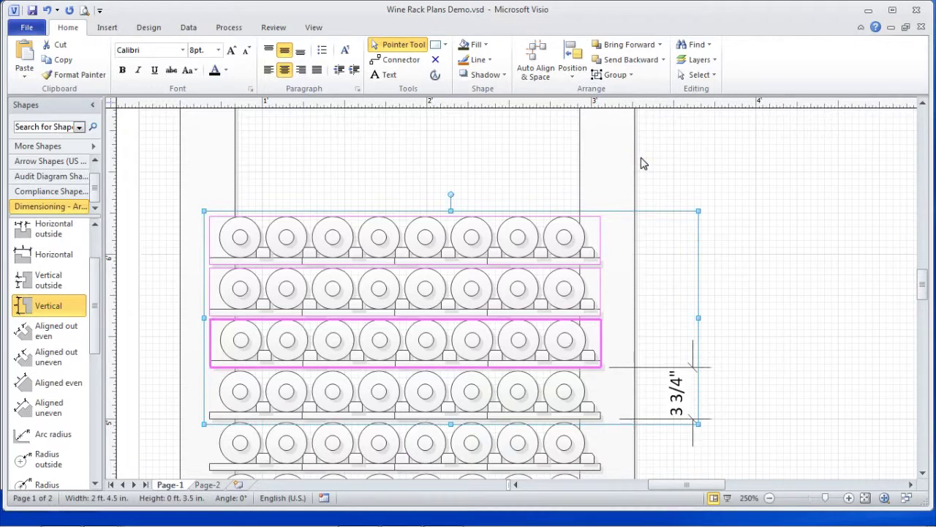
key(ctrl+d)
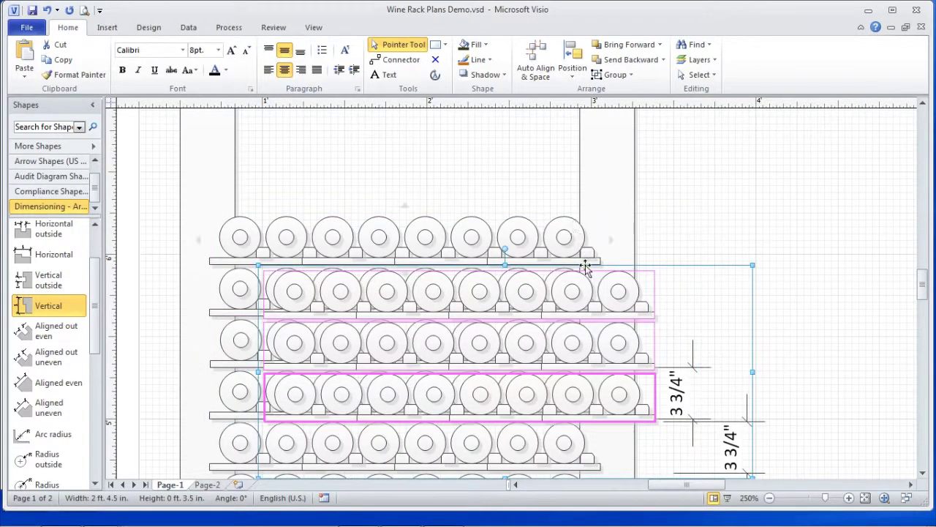
drag(579, 284, 525, 167)
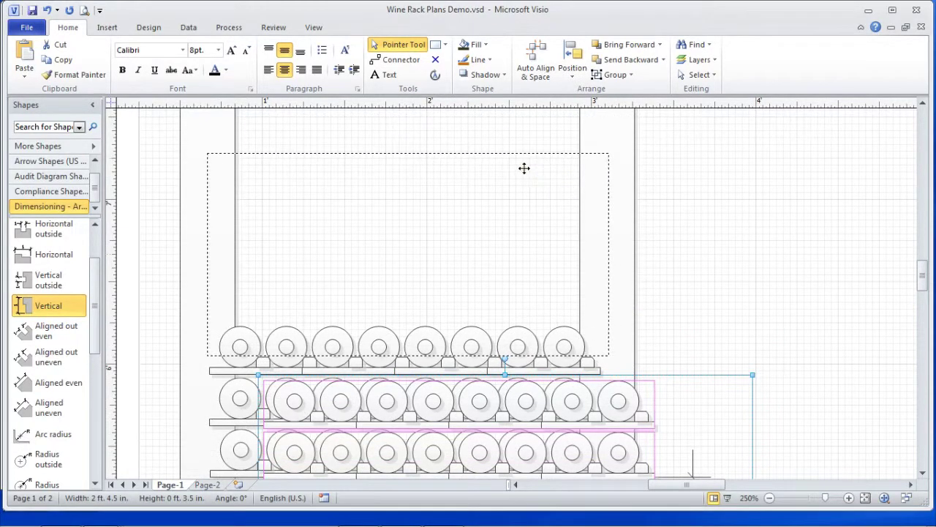
key(Right)
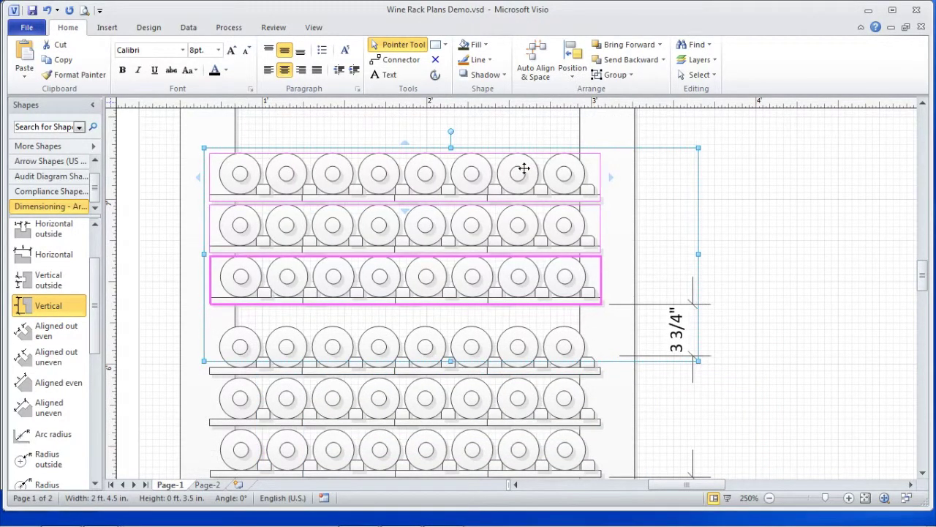
key(Down)
key(Down)
key(Down)
key(Down)
key(Down)
key(Down)
key(Down)
key(Down)
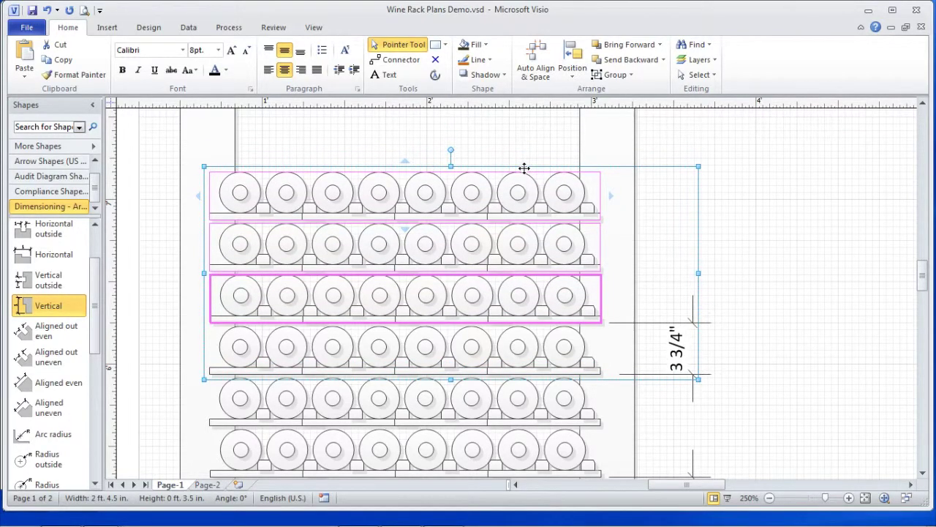
key(ctrl+z)
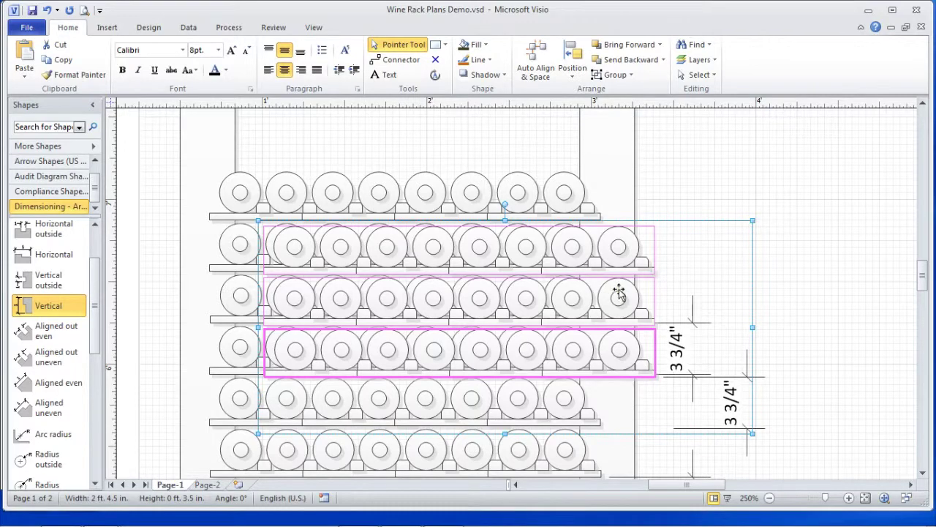
Step: Align the three-row block and its 3 3/4" dimension above the lower racks
scroll(563, 113, up, 2)
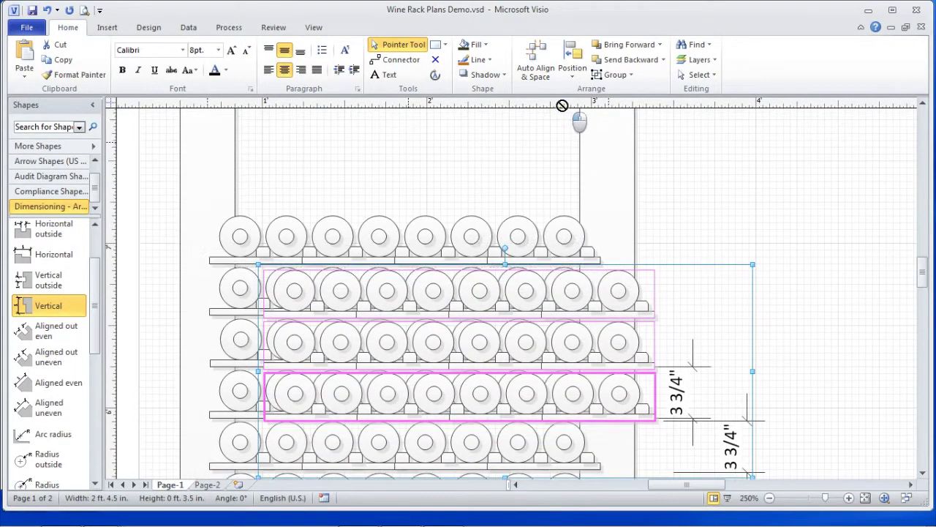
scroll(564, 109, up, 5)
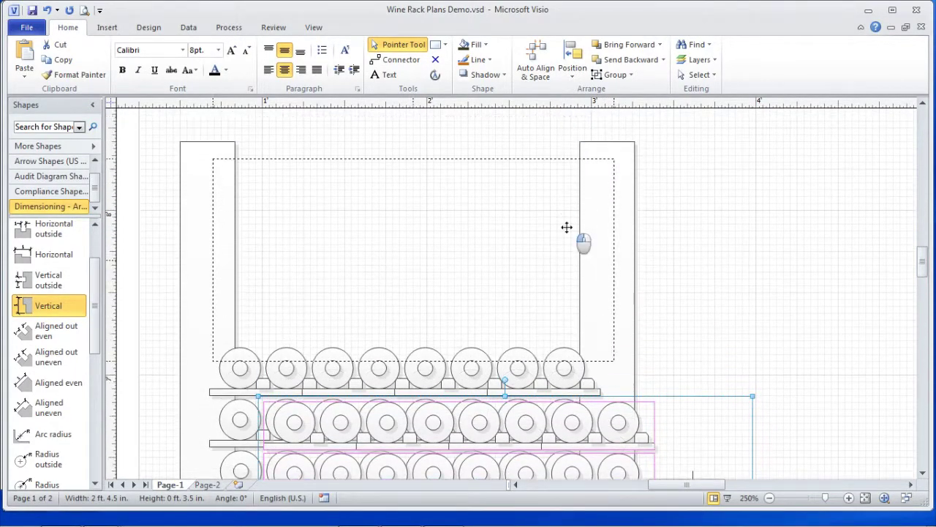
drag(578, 271, 566, 276)
key(Up)
key(Up)
key(Up)
key(Up)
key(Up)
key(Up)
key(Up)
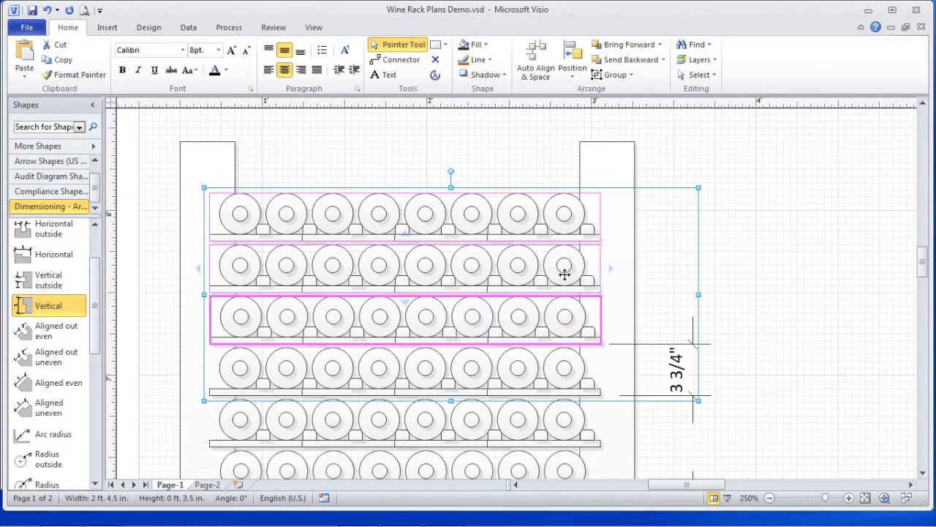
Step: Stack a duplicate of the three rows and their dimension on top of the stack
key(ctrl+d)
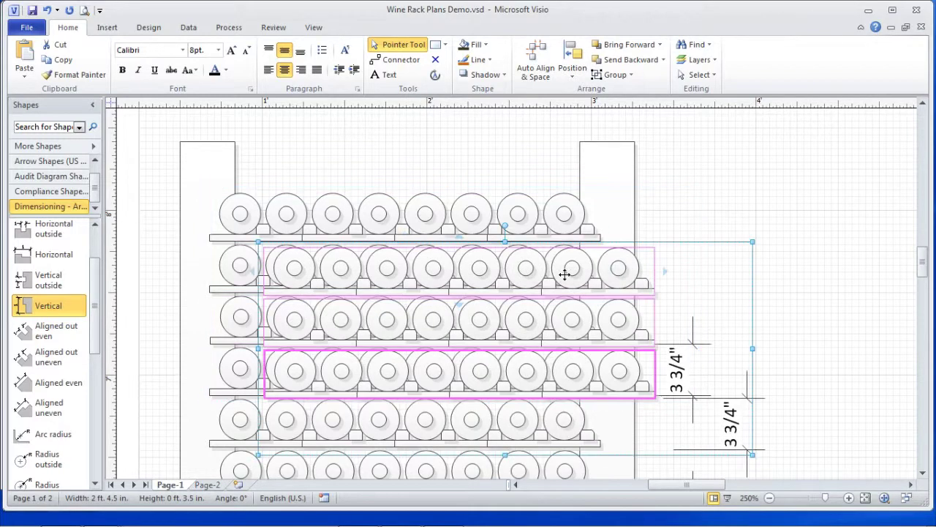
mouse_move(577, 317)
mouse_down()
mouse_move(538, 192)
mouse_move(548, 115)
mouse_move(549, 180)
mouse_move(523, 188)
mouse_up()
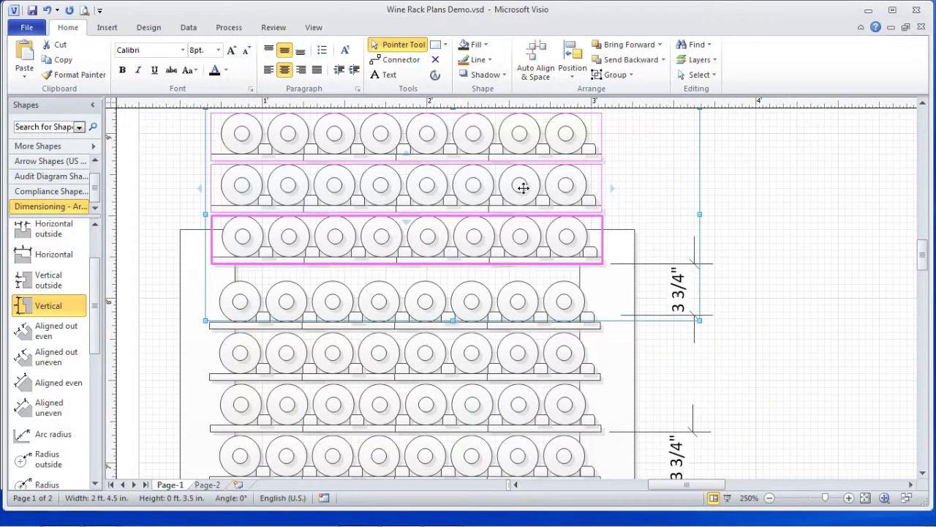
key(Down)
key(Down)
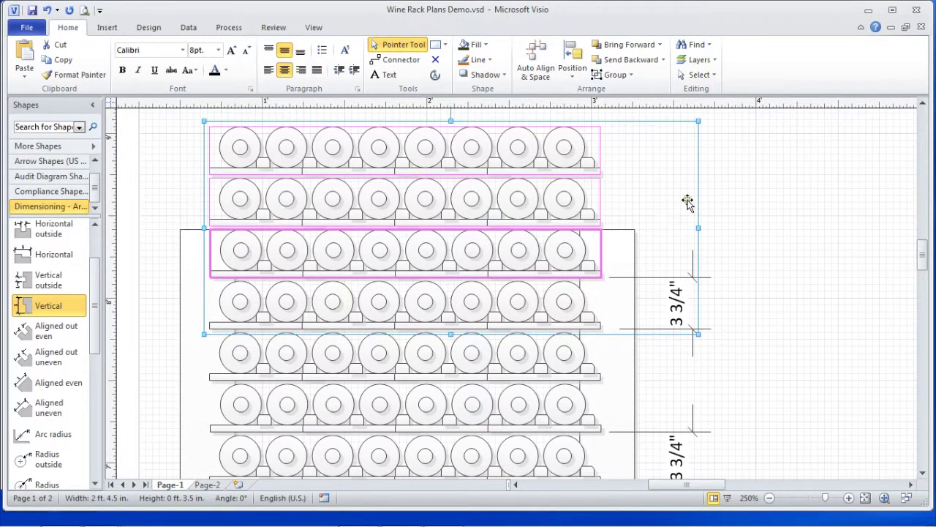
click(751, 201)
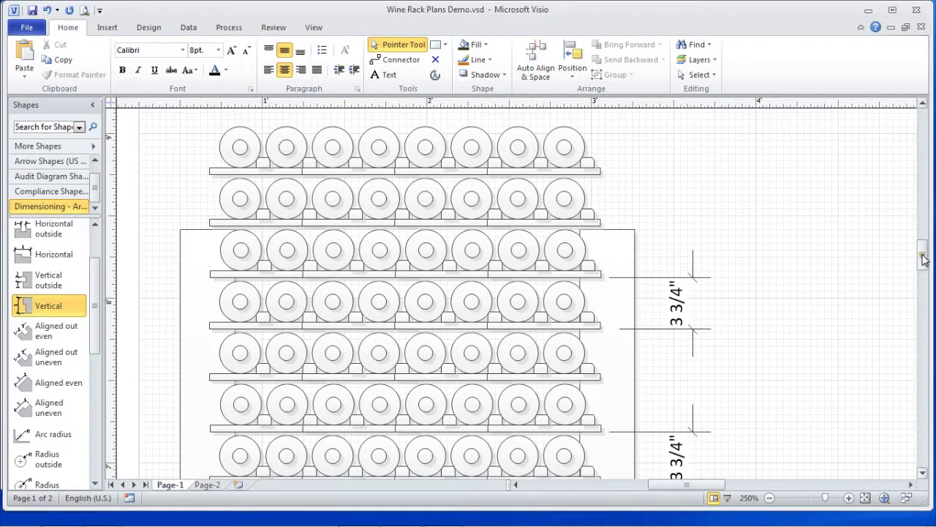
Step: Zoom out to 63% and scroll down to frame the tall rack, posts and 5'-0" dimension
click(771, 499)
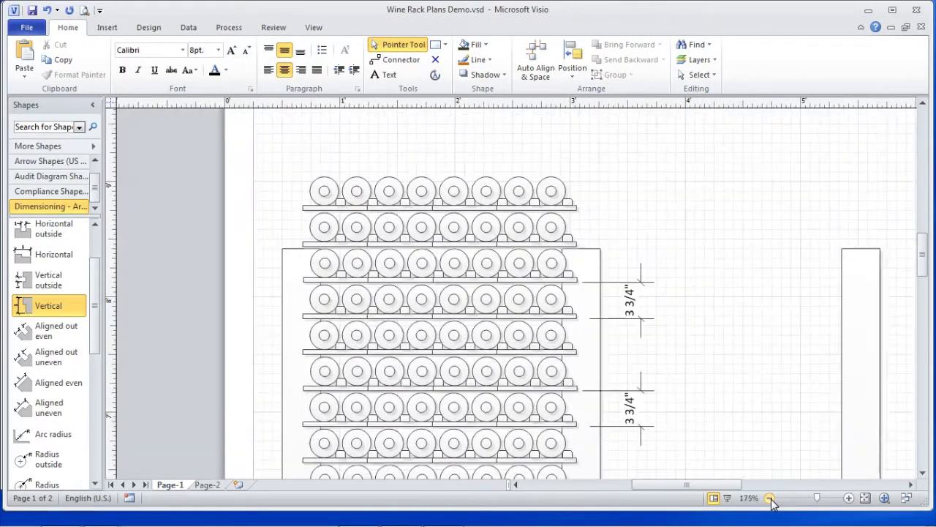
click(771, 498)
click(771, 499)
click(771, 498)
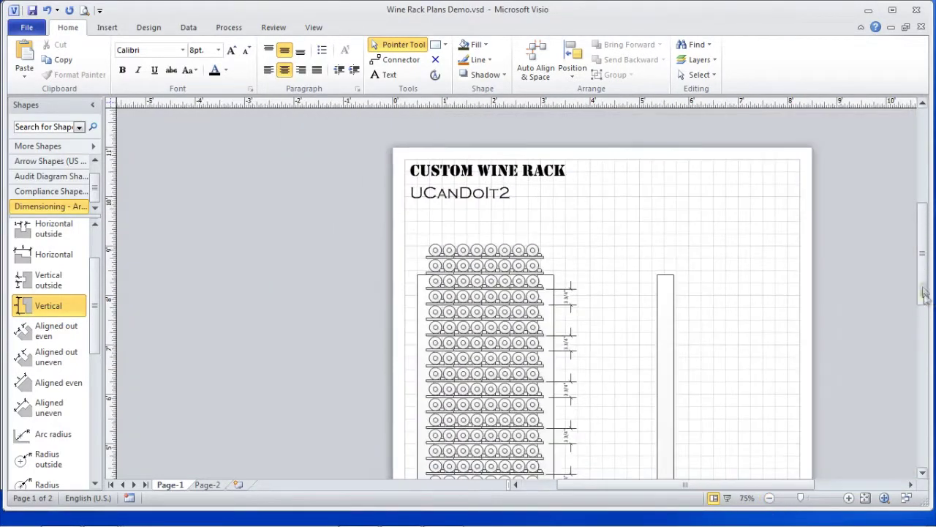
scroll(926, 319, down, 5)
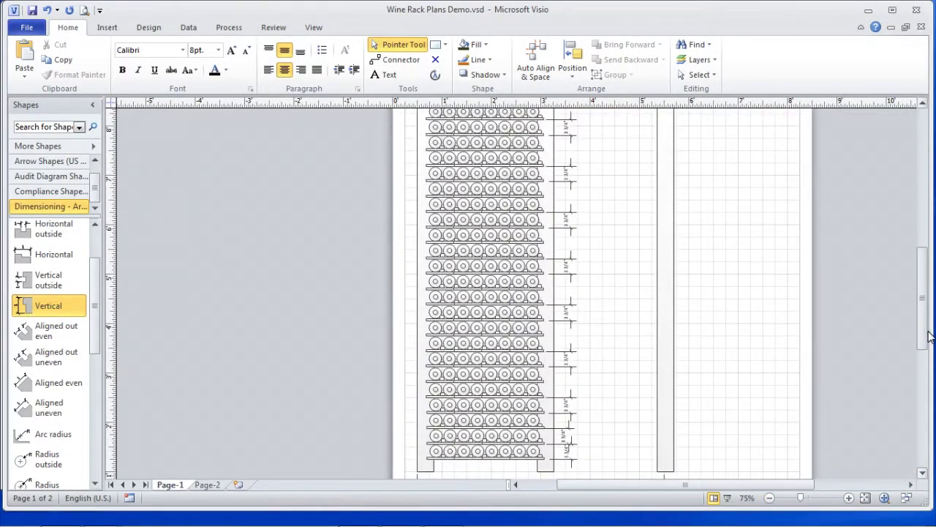
click(769, 498)
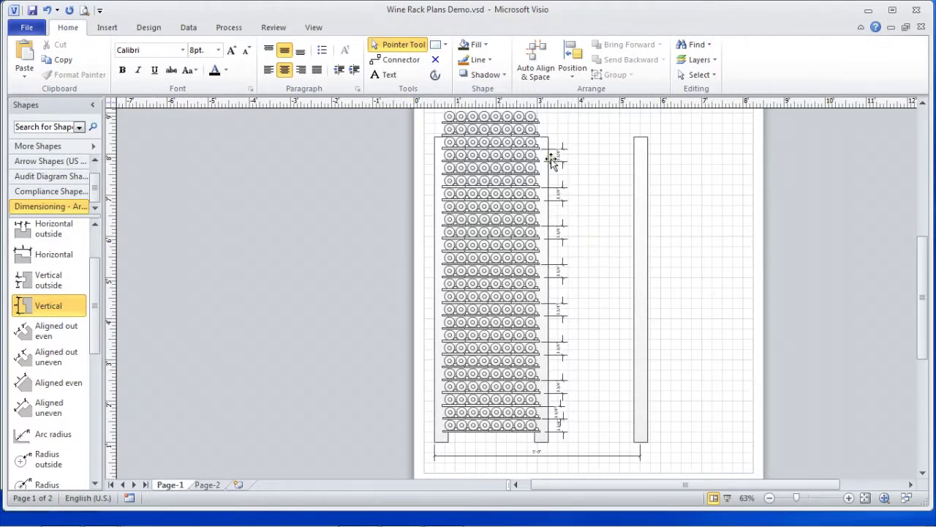
Step: Delete the two extra bottle rows at the top of the stack
click(525, 117)
key(Delete)
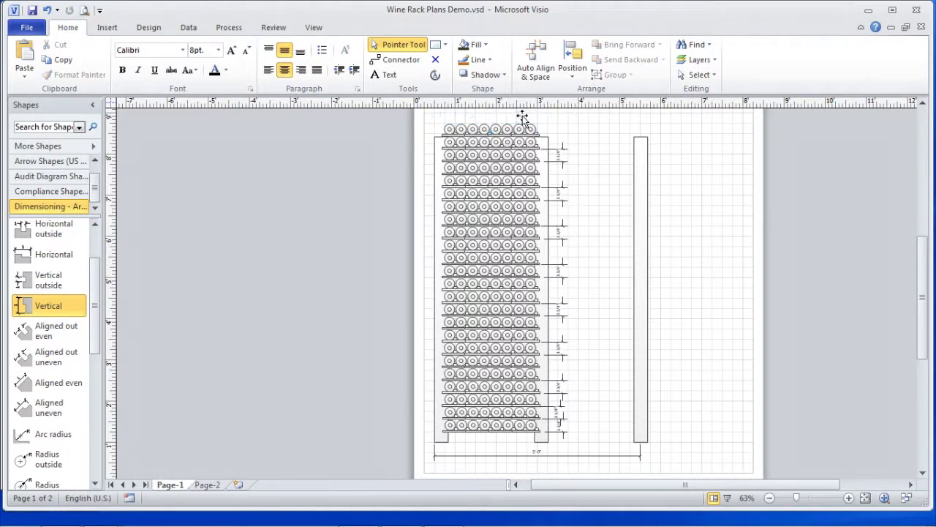
click(526, 132)
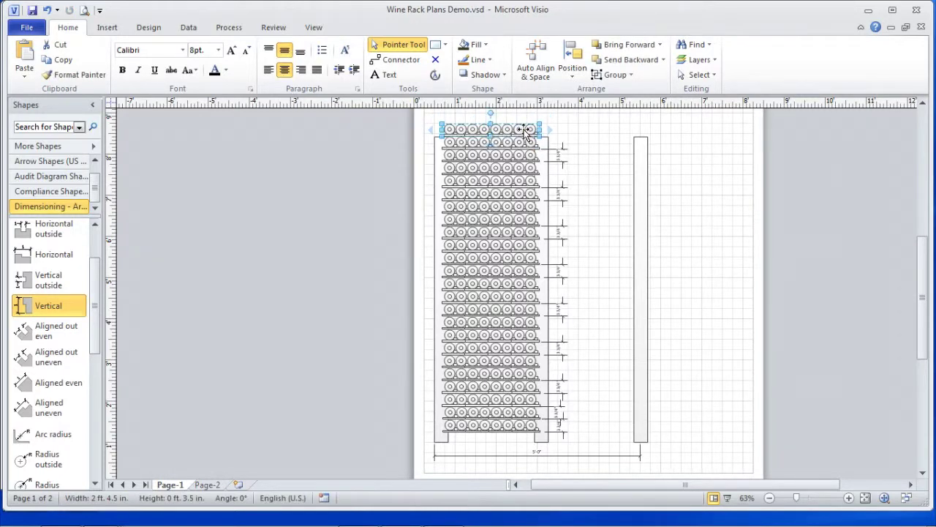
key(Delete)
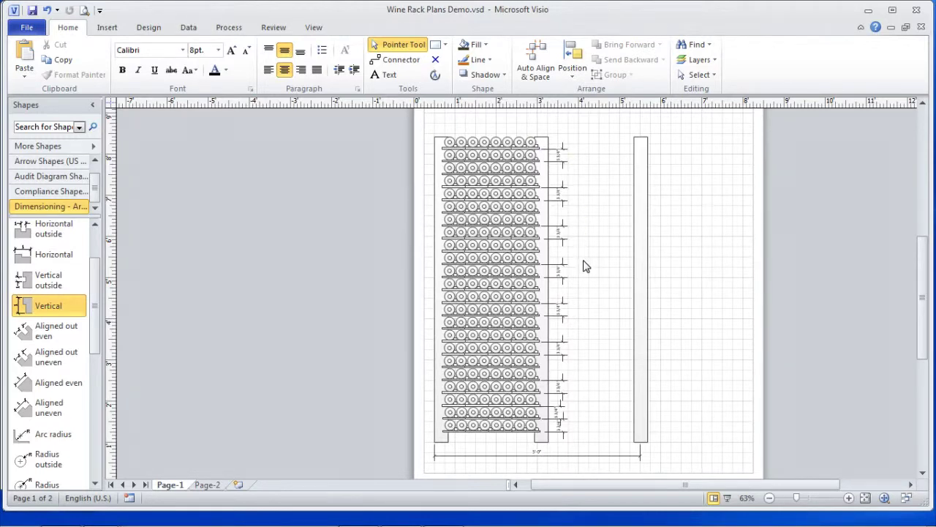
Step: Delete the surplus spacing dimensions, keeping only the 3 3/4" one beside the bottom row
click(559, 161)
drag(559, 161, 562, 235)
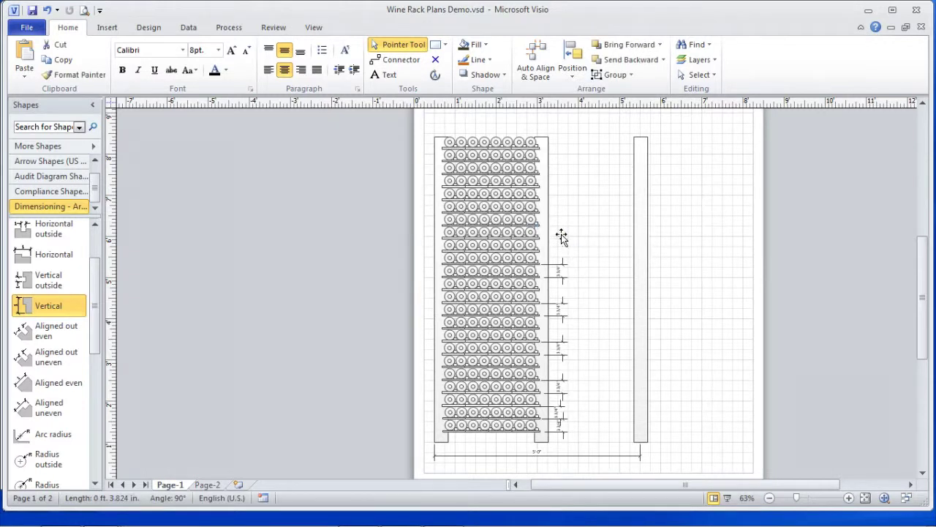
key(Delete)
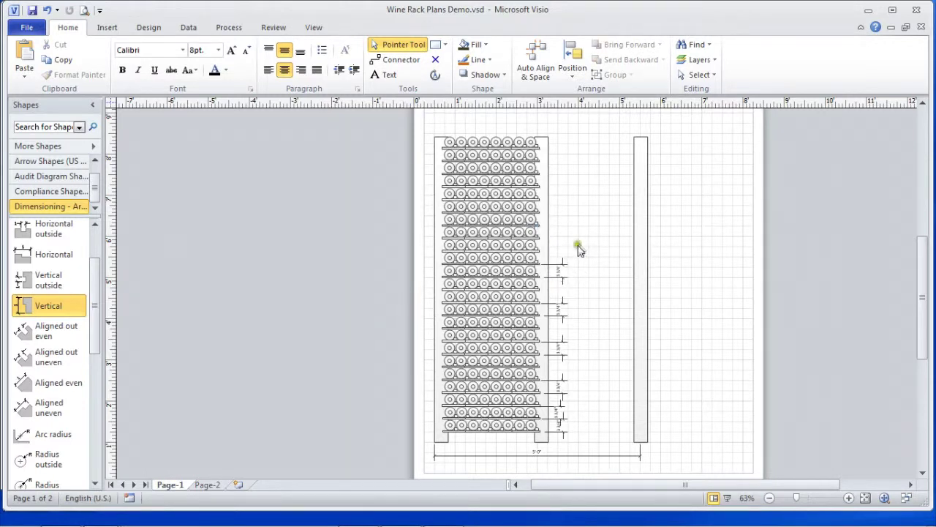
drag(569, 246, 536, 414)
key(Delete)
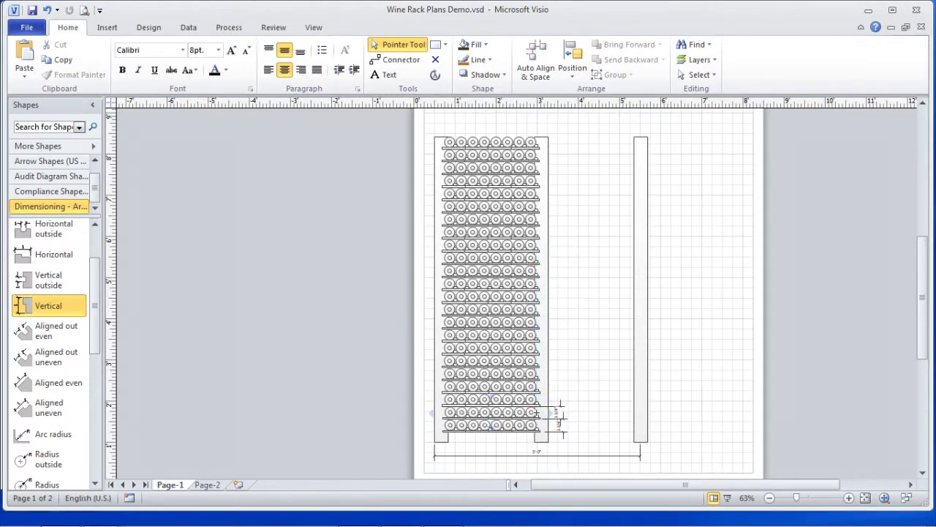
click(558, 419)
key(Delete)
click(923, 476)
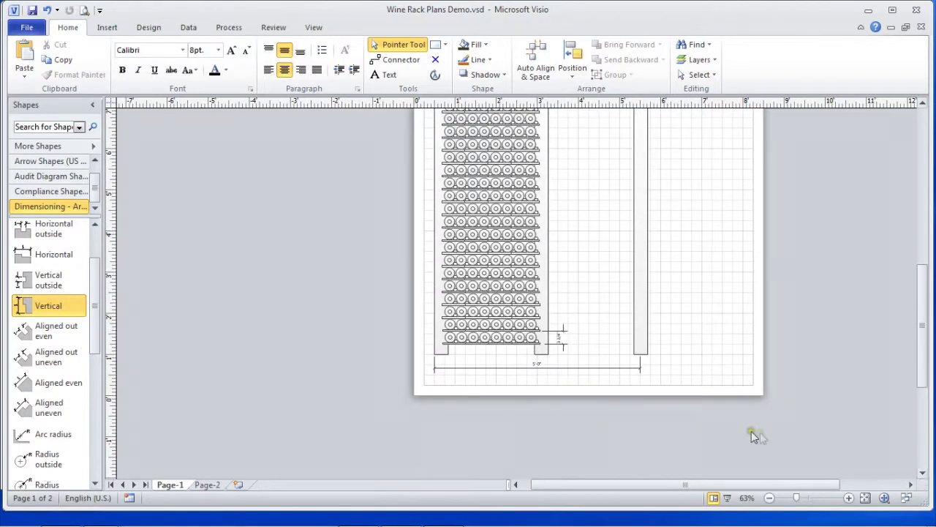
Step: Zoom to 125% and stretch the 5'-0" width dimension to the right post's edge, reading 5'-2 1/4"
click(850, 497)
click(850, 498)
click(850, 497)
click(849, 497)
click(849, 498)
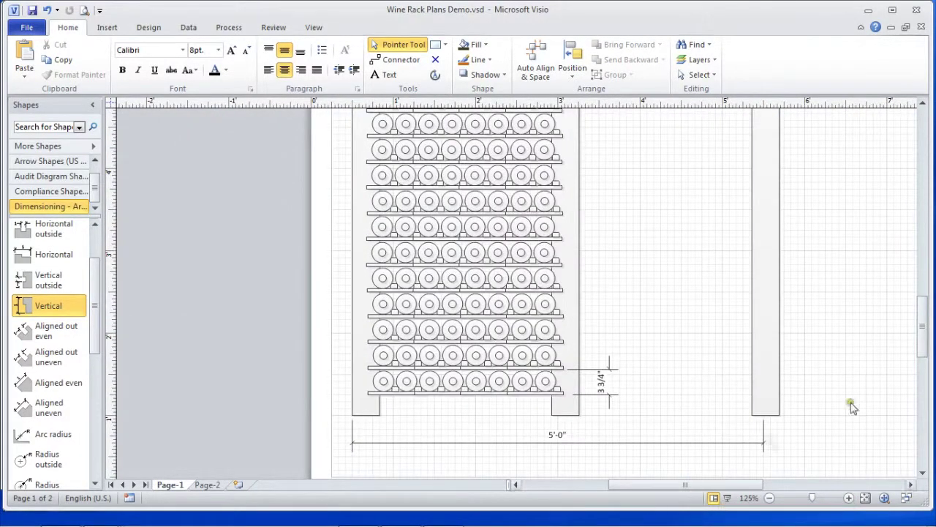
drag(920, 327, 925, 345)
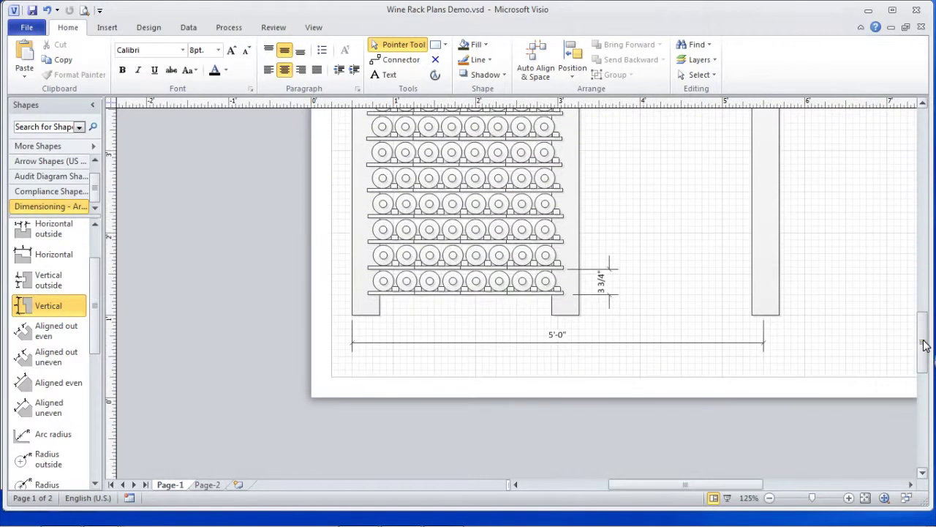
click(761, 344)
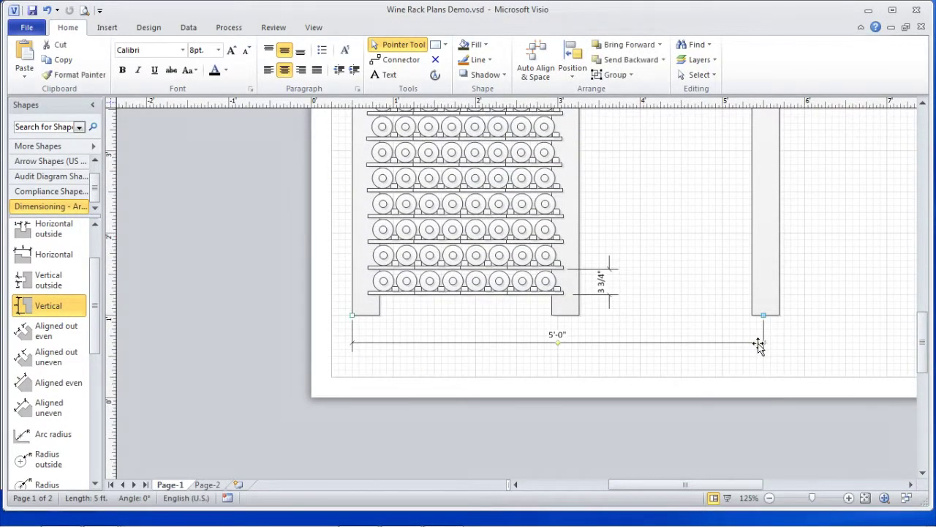
drag(764, 316, 780, 315)
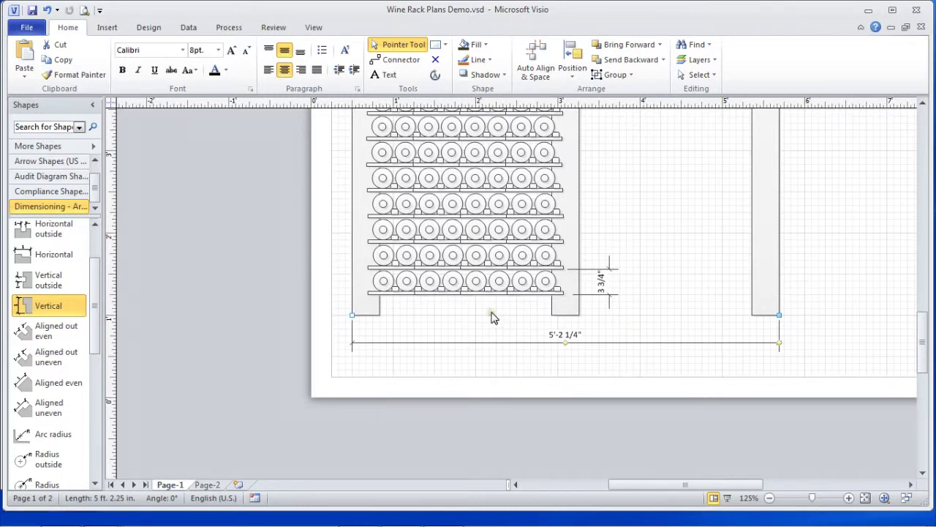
Step: Lower the 5'-2 1/4" dimension line and place a copy of it below
click(779, 342)
drag(778, 342, 779, 363)
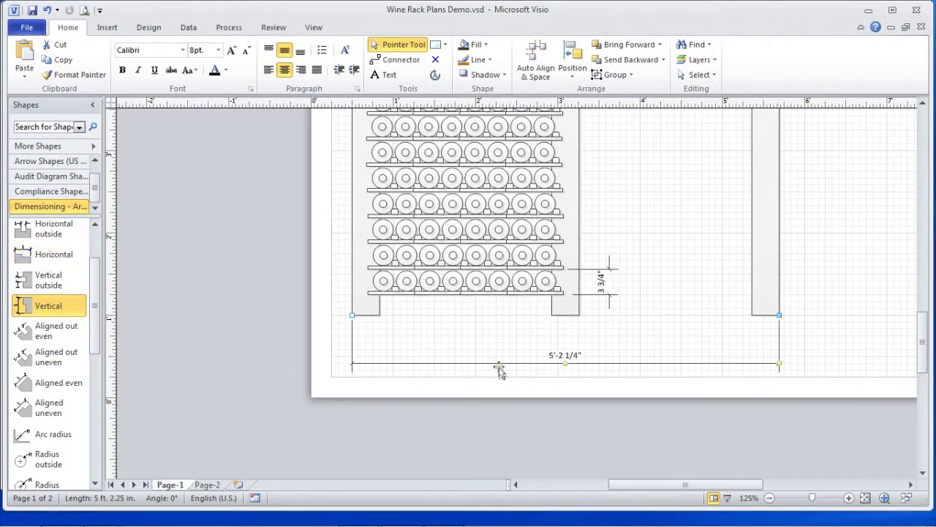
mouse_move(505, 364)
mouse_down()
mouse_move(516, 391)
mouse_move(490, 349)
mouse_move(491, 363)
mouse_up()
Step: Shorten the copy to 2'-5 1/8" at the right leg and raise it above the overall width
drag(781, 314, 551, 320)
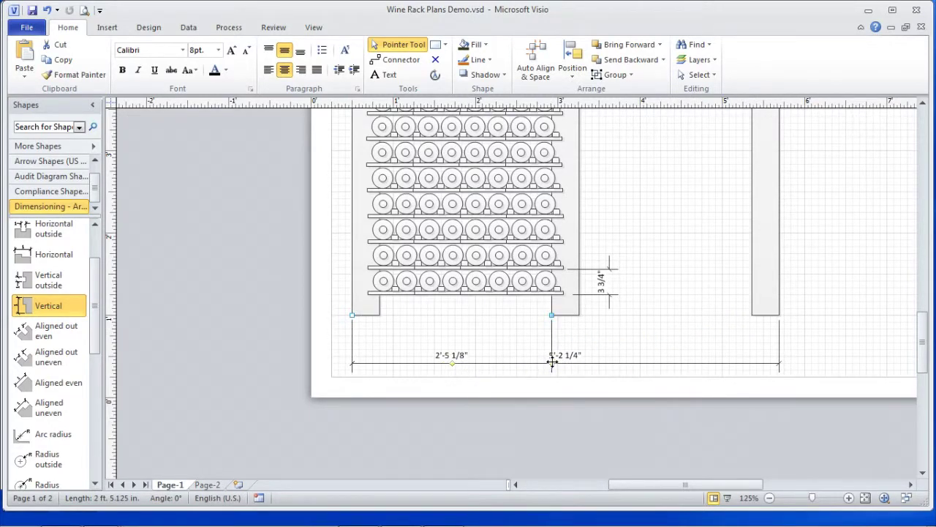
drag(552, 363, 551, 335)
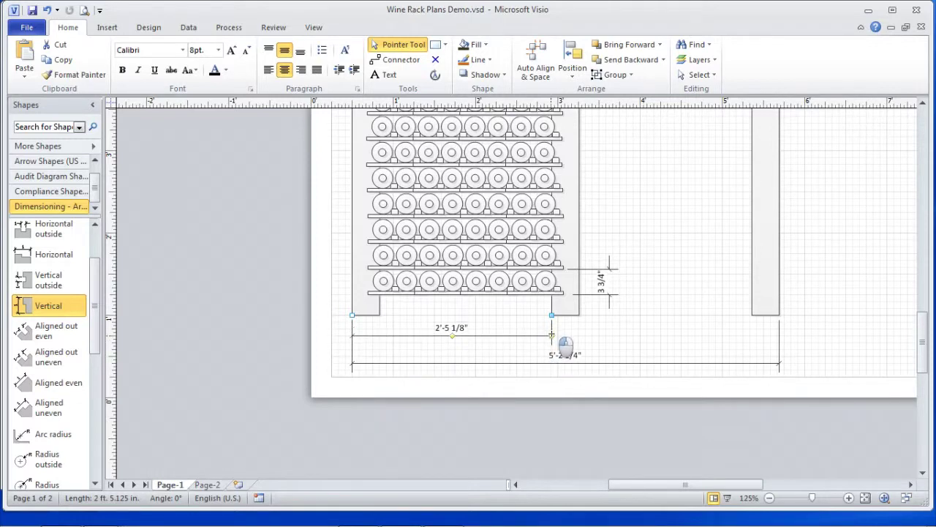
click(609, 335)
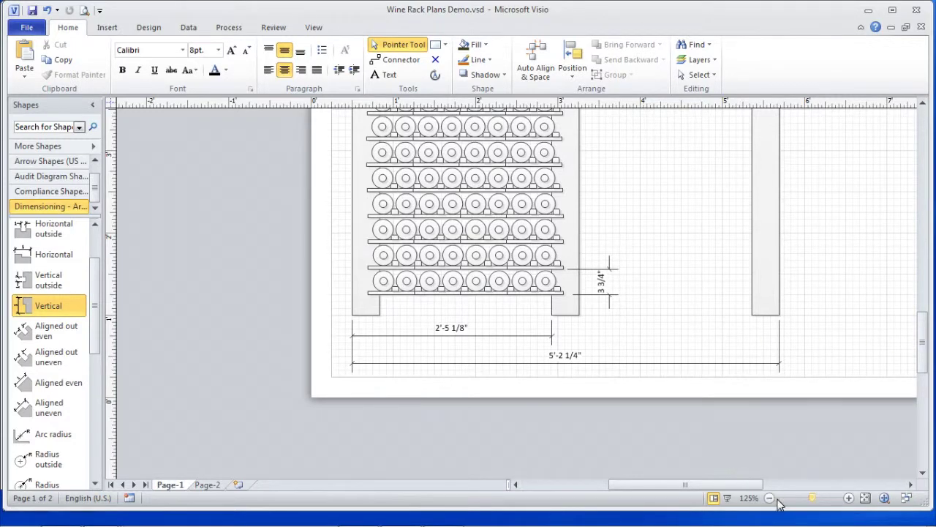
Step: Zoom in to 300% and scroll left to frame the legs and both width dimensions
click(849, 498)
click(849, 497)
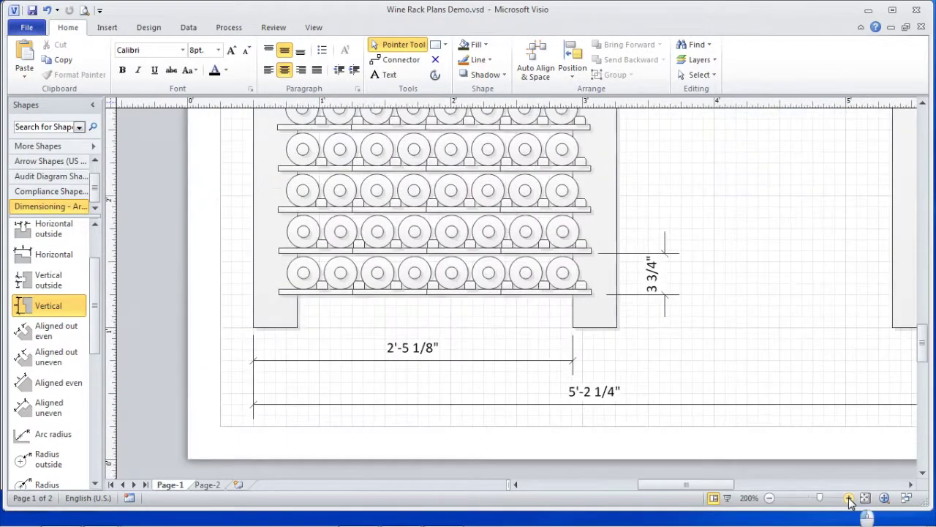
click(849, 497)
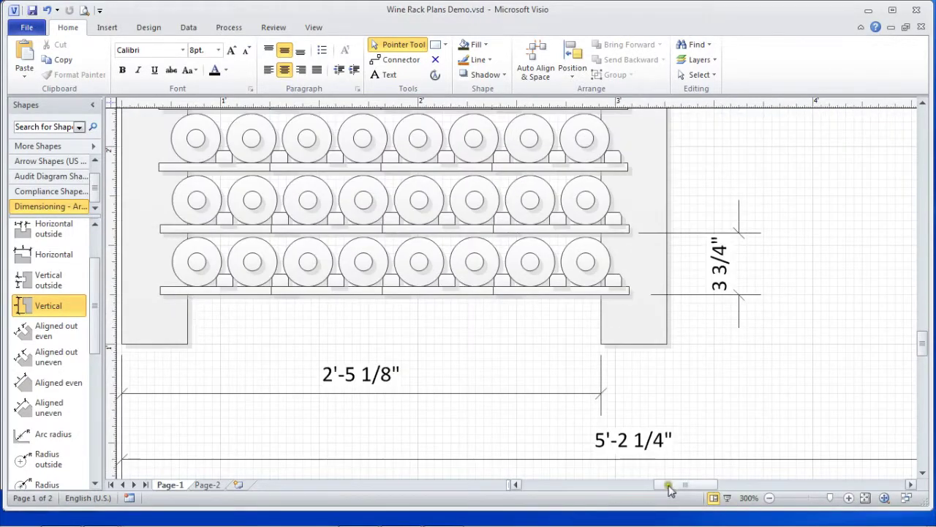
scroll(665, 485, left, 2)
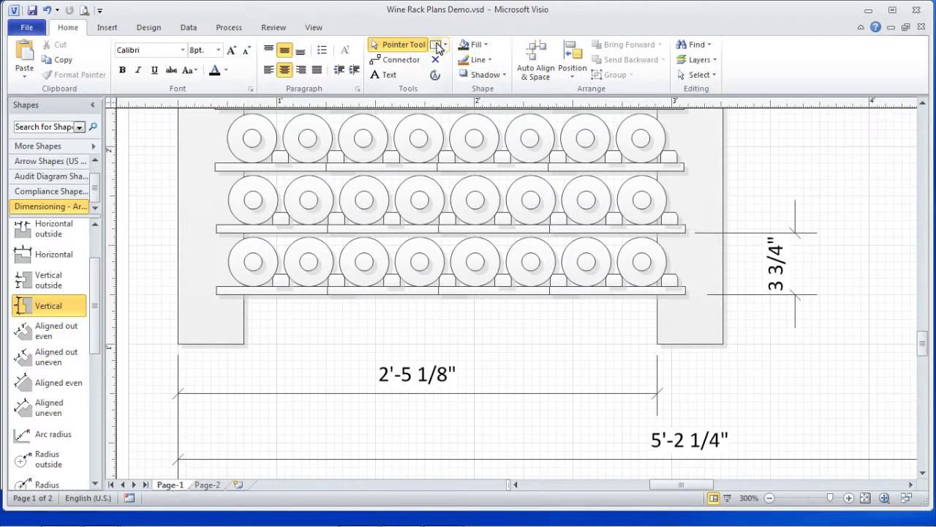
Step: Draw a small foot rectangle beside the left leg and duplicate it to the right
click(437, 46)
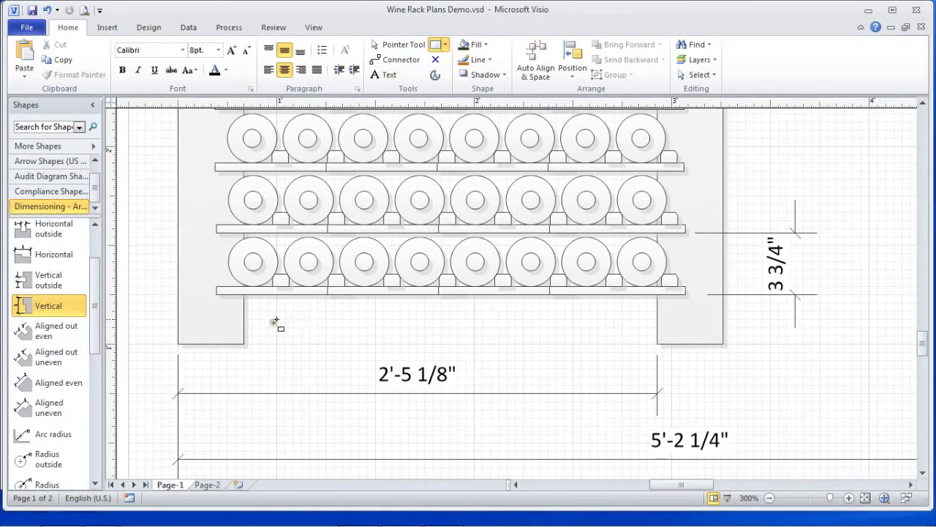
drag(276, 322, 292, 352)
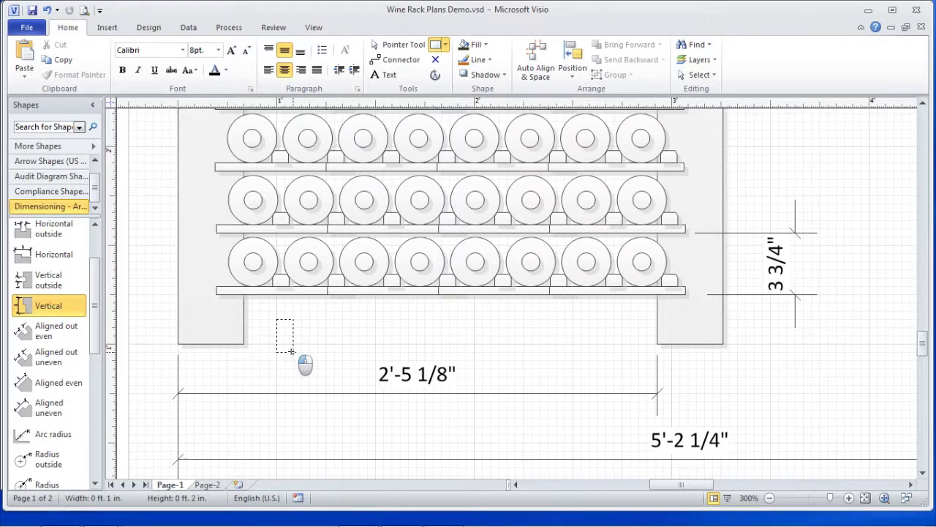
mouse_move(292, 352)
mouse_down()
mouse_move(292, 334)
mouse_move(290, 352)
mouse_up()
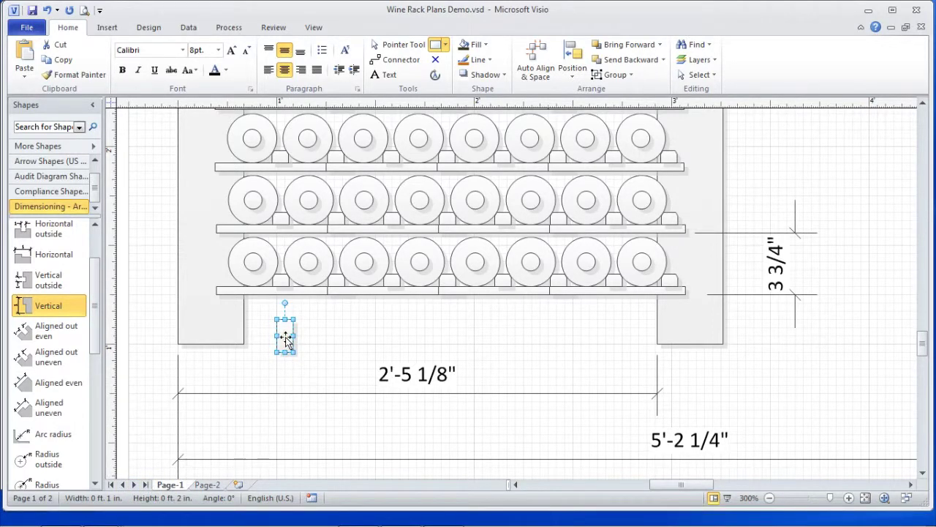
drag(271, 337, 234, 313)
key(ctrl+d)
drag(295, 372, 674, 308)
key(Right)
key(Right)
key(Right)
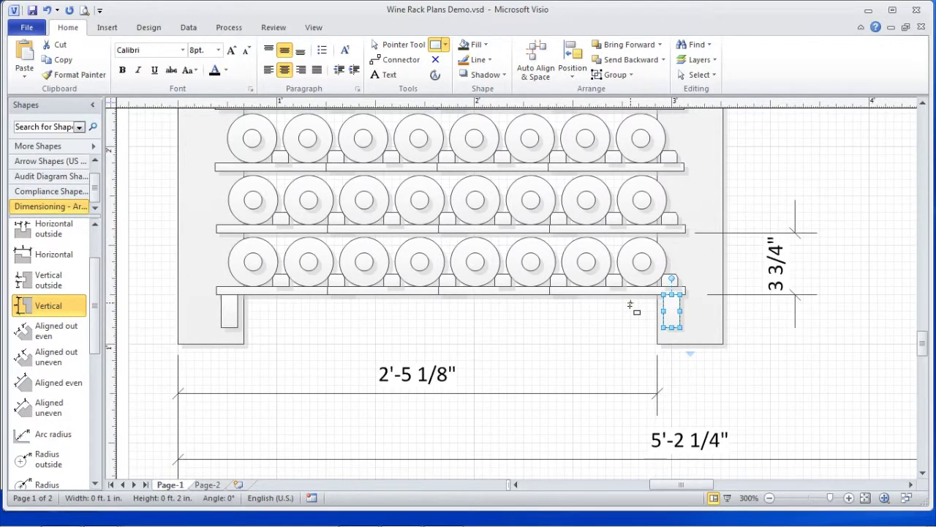
Step: Shorten the right and left rack legs to 1.5 in
click(910, 484)
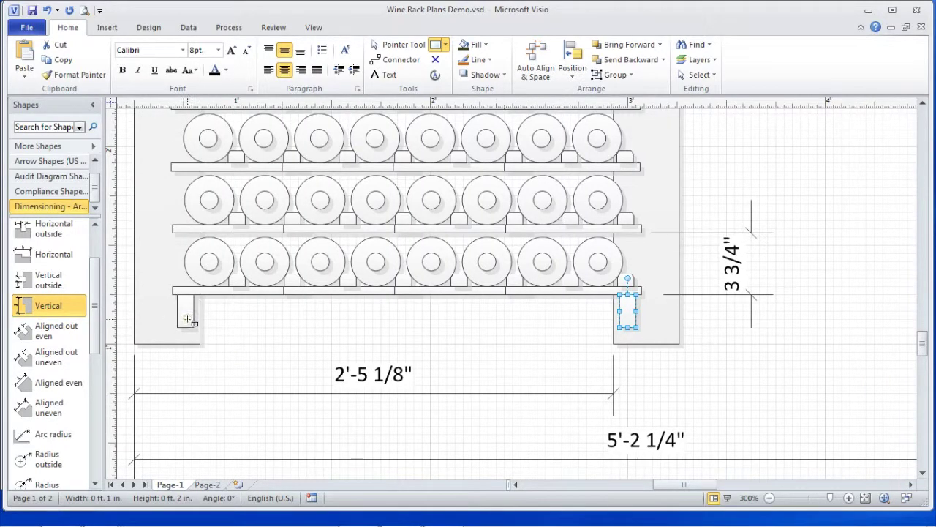
drag(629, 328, 629, 322)
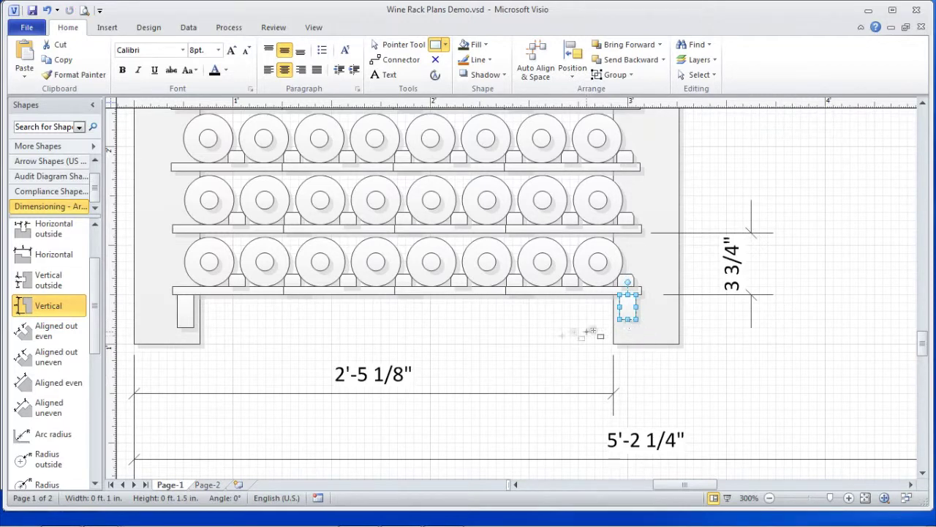
click(187, 318)
drag(186, 327, 186, 319)
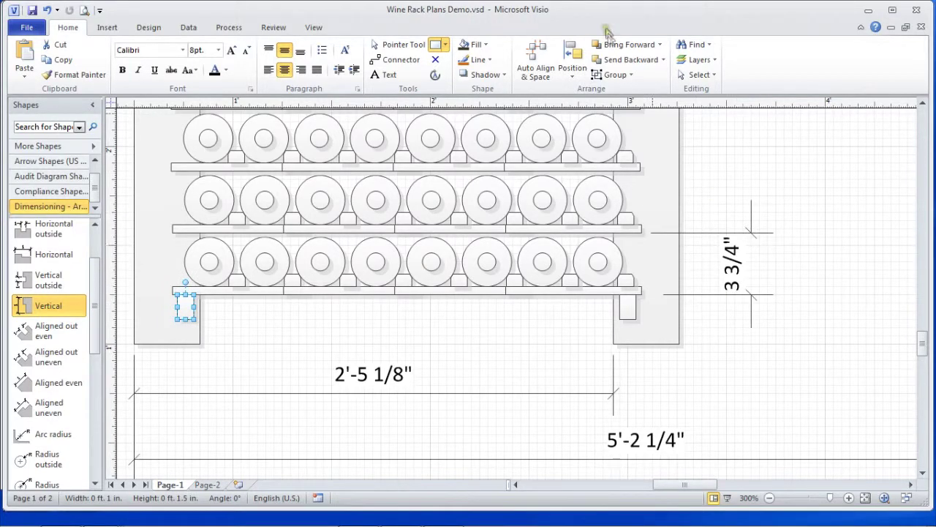
Step: Move the 3 3/4" dimension up and attach its top end to the upper shelf
click(401, 45)
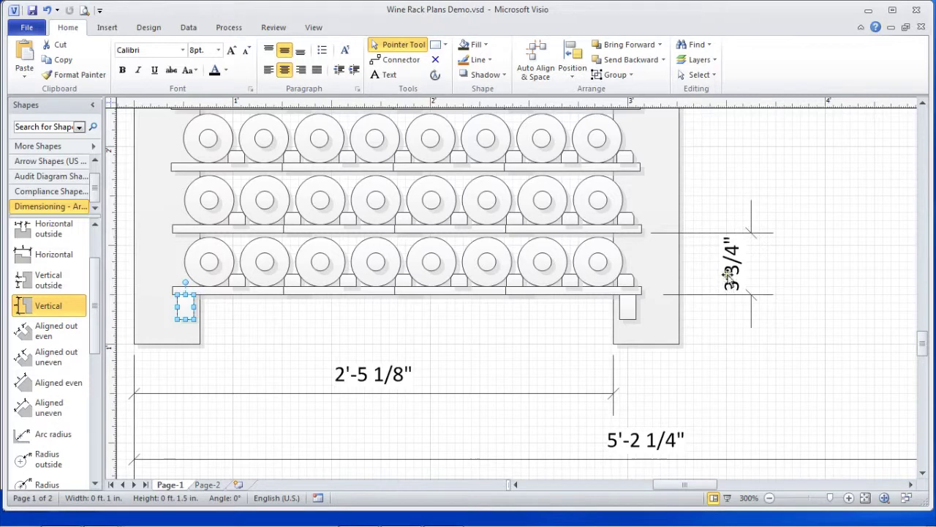
drag(726, 275, 721, 204)
mouse_move(628, 172)
mouse_down()
mouse_move(648, 184)
mouse_move(639, 171)
mouse_up()
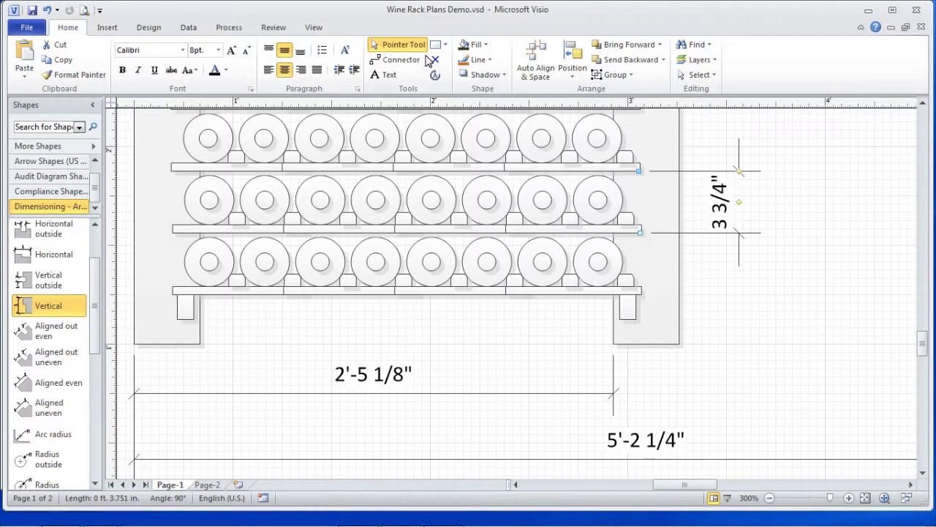
Step: Copy the rack's bottom bottle row and place it to the right of the rack
click(433, 275)
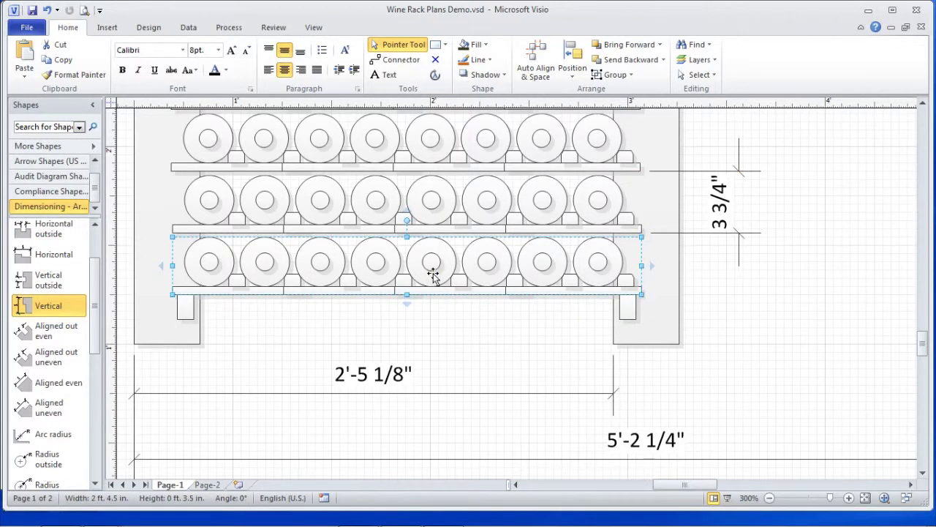
key(ctrl+d)
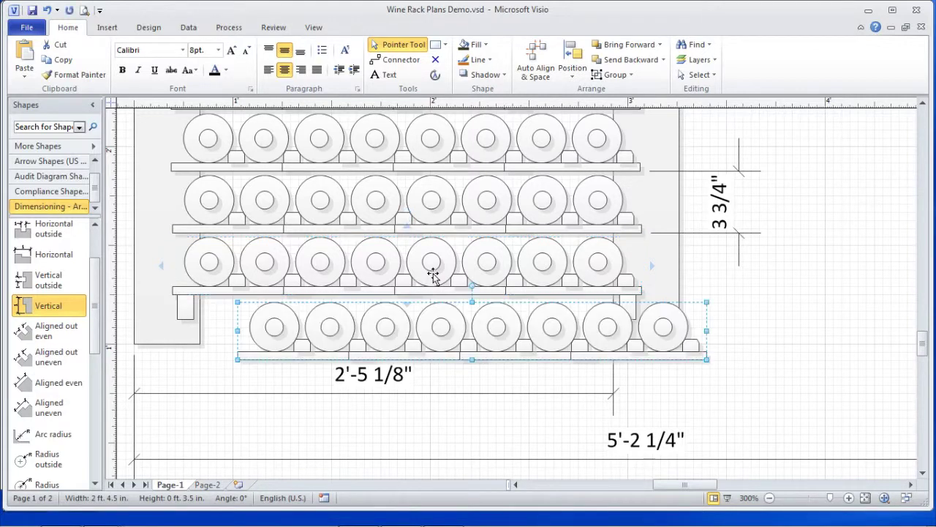
drag(446, 333, 861, 265)
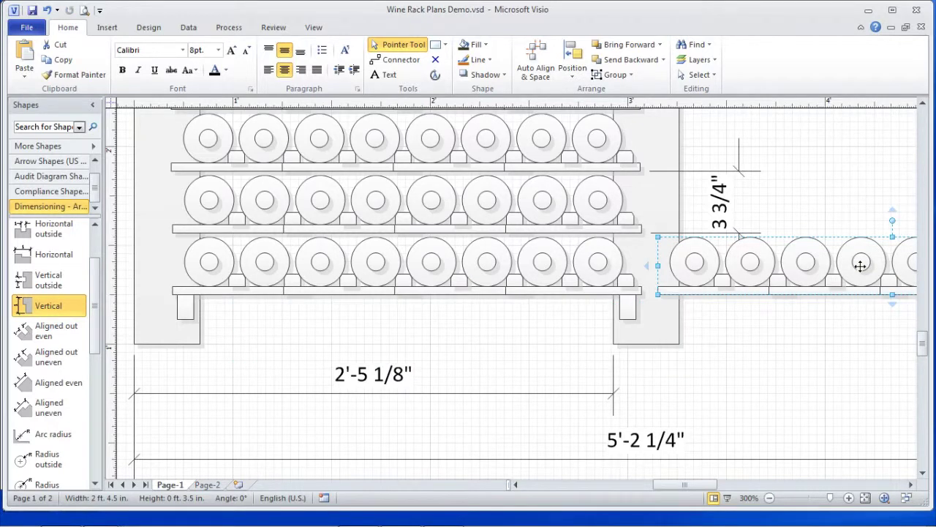
Step: Set a leg under the new side row and nudge the row slightly left
click(628, 306)
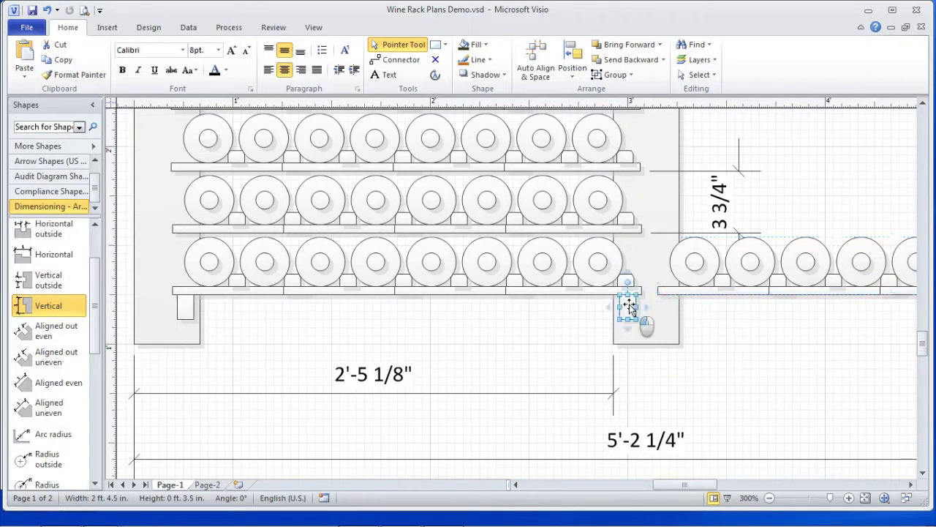
drag(629, 306, 672, 310)
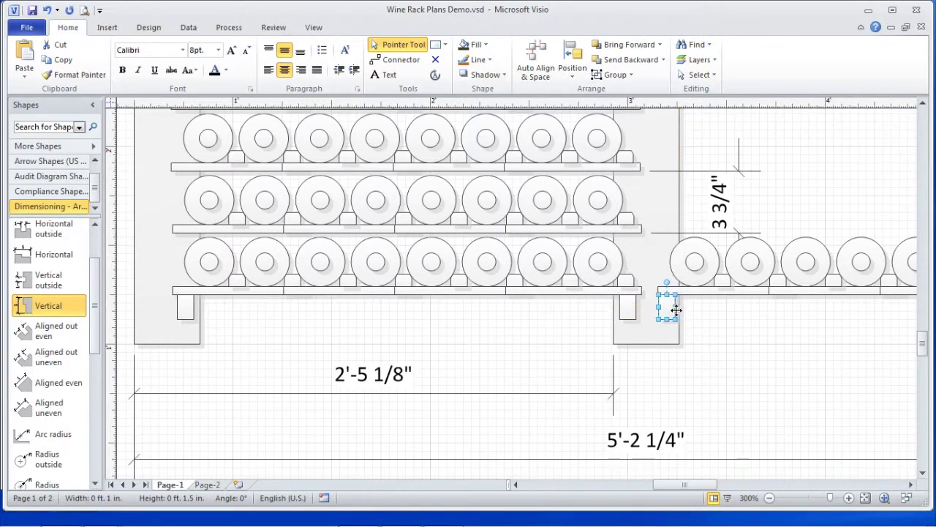
click(707, 293)
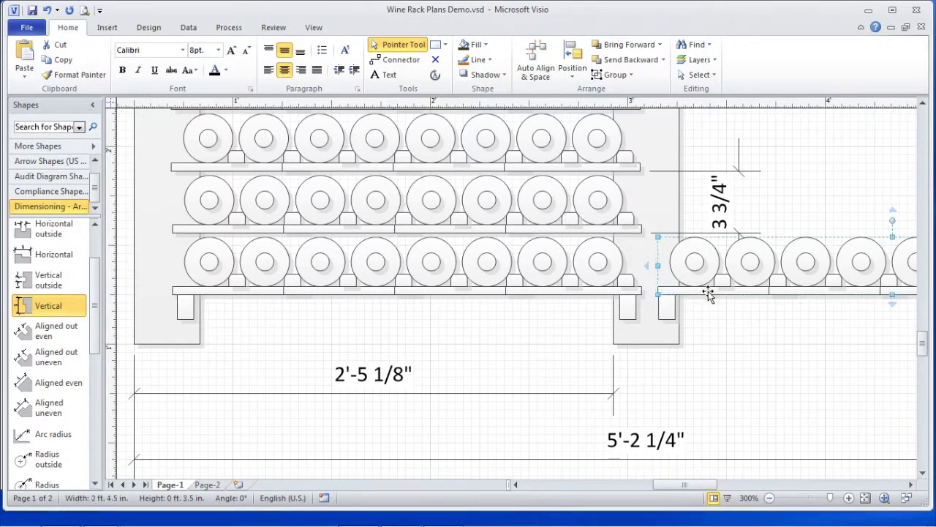
key(Left)
key(Left)
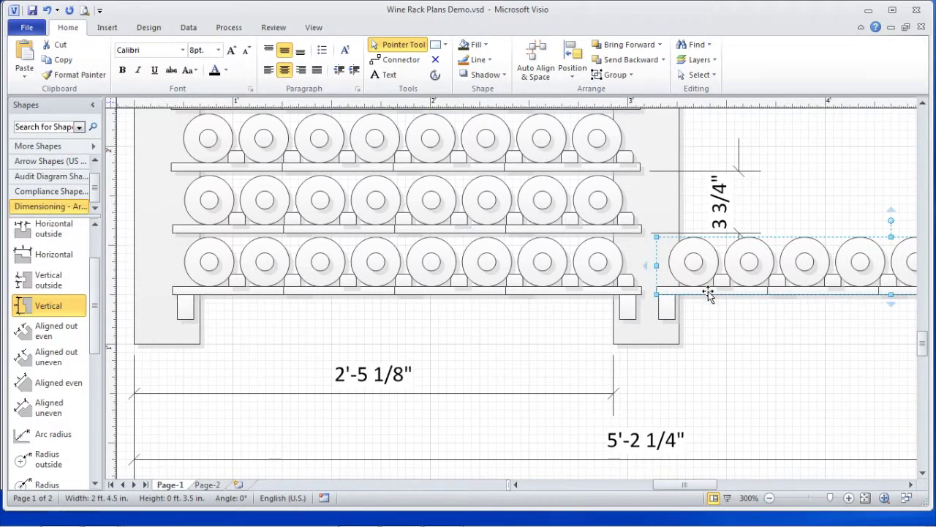
key(Left)
key(Left)
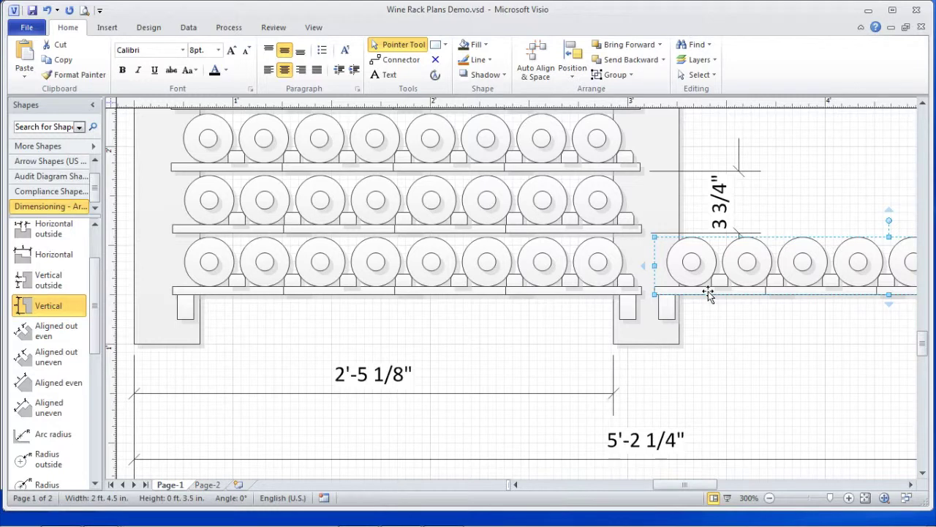
click(710, 318)
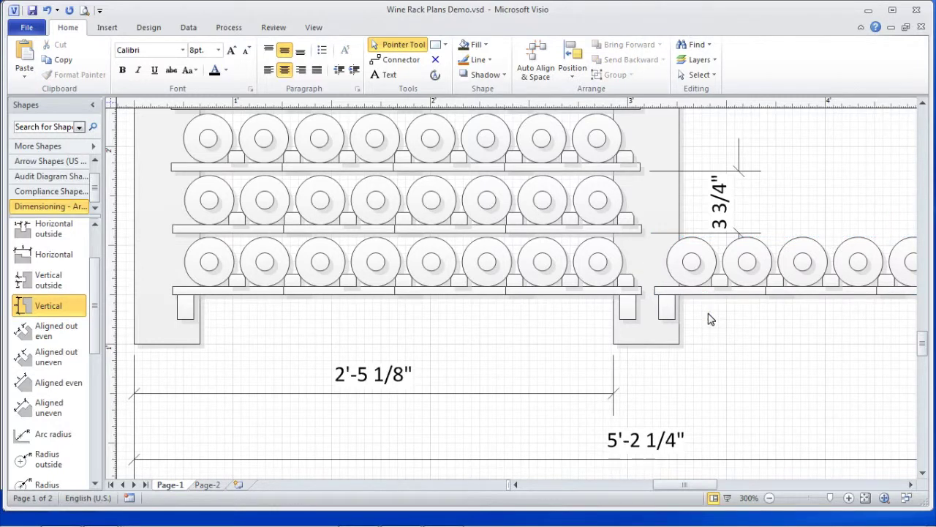
Step: Move the small end bracket from the bottom row to the side row's left end
click(627, 282)
click(626, 282)
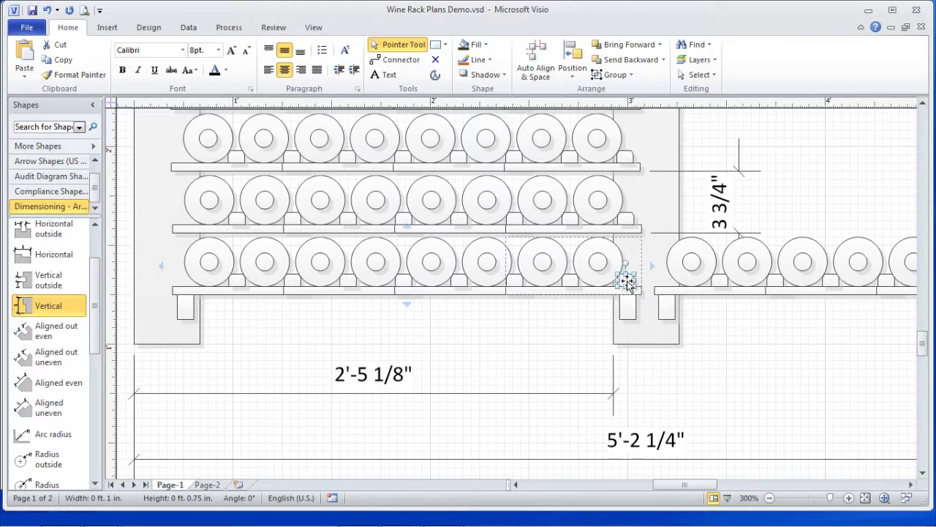
drag(628, 284, 717, 358)
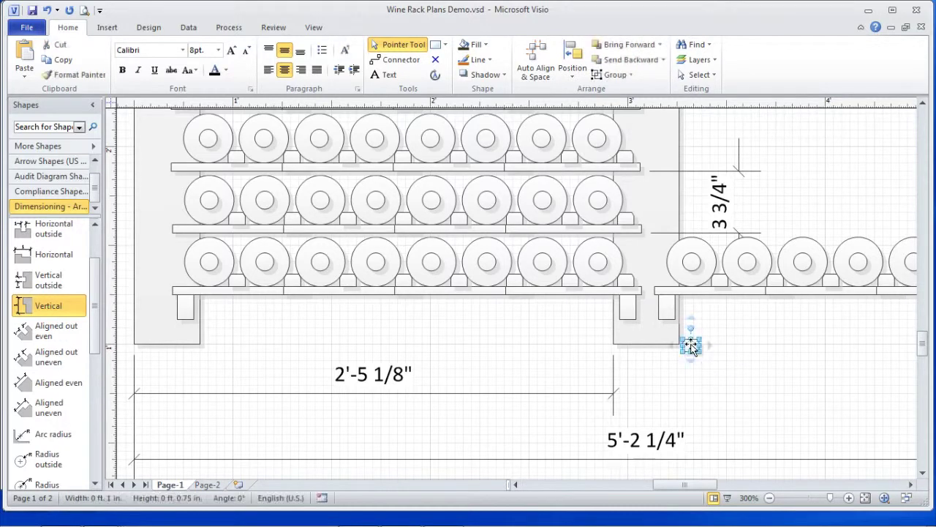
drag(692, 347, 664, 276)
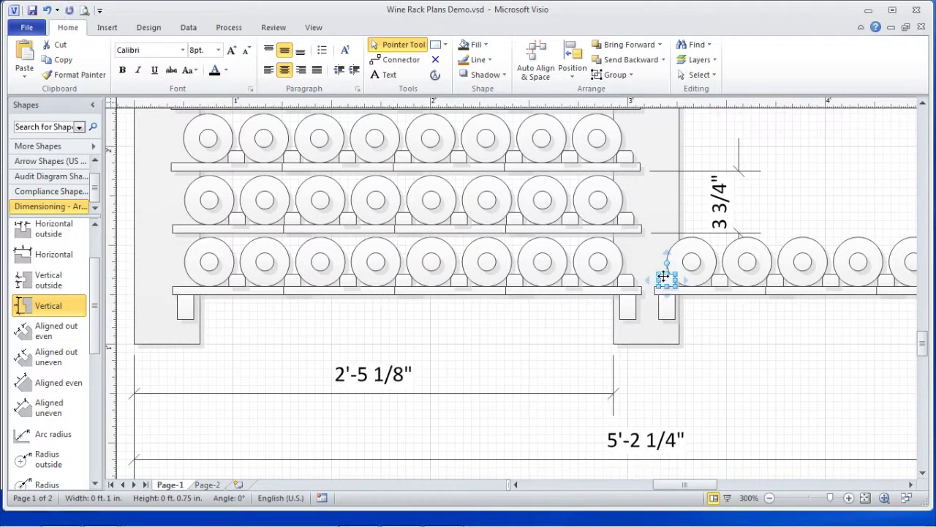
click(709, 341)
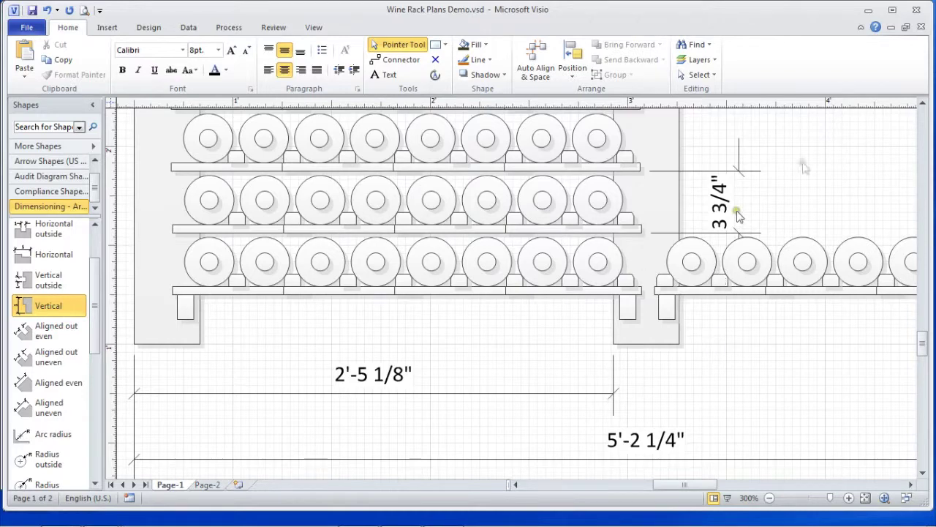
Step: Nudge the 3 3/4" dimension up one more shelf
scroll(932, 117, up, 1)
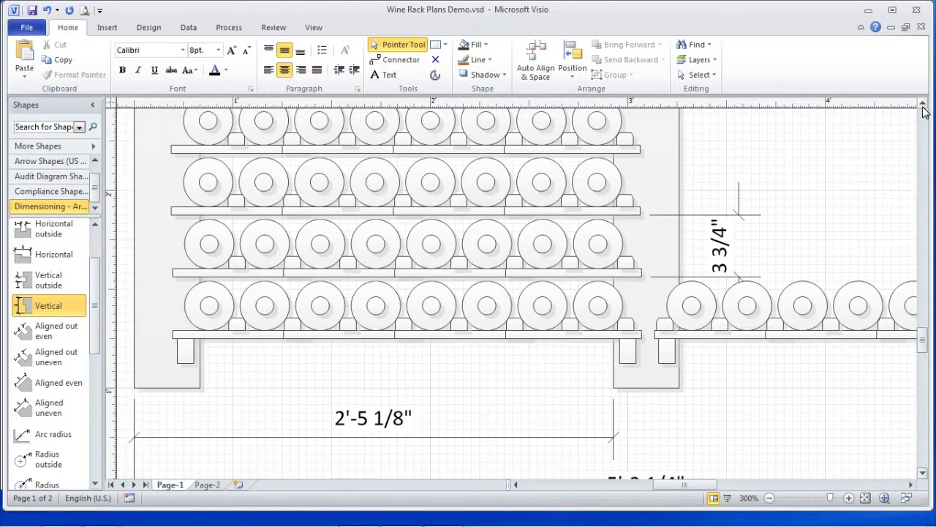
click(722, 234)
key(Up)
key(Up)
key(Up)
key(Up)
key(Up)
key(Up)
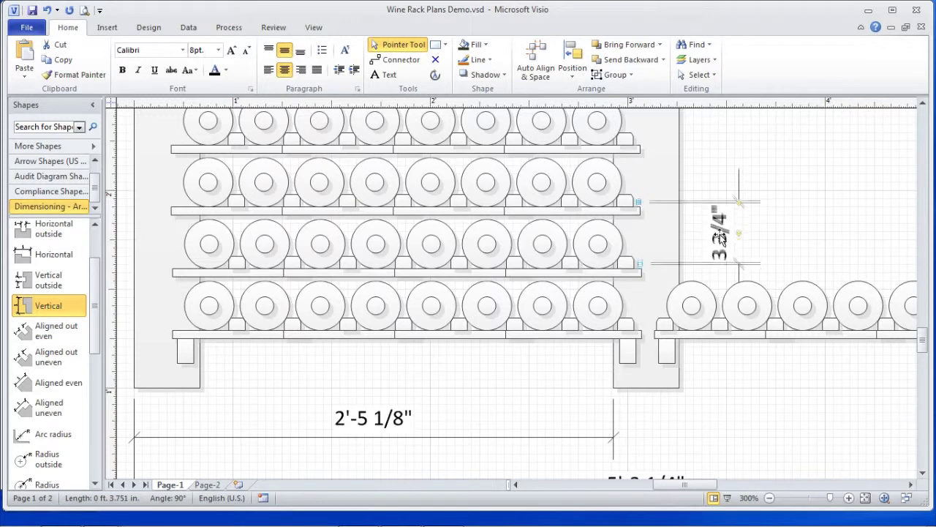
key(Up)
key(Up)
key(Up)
key(Up)
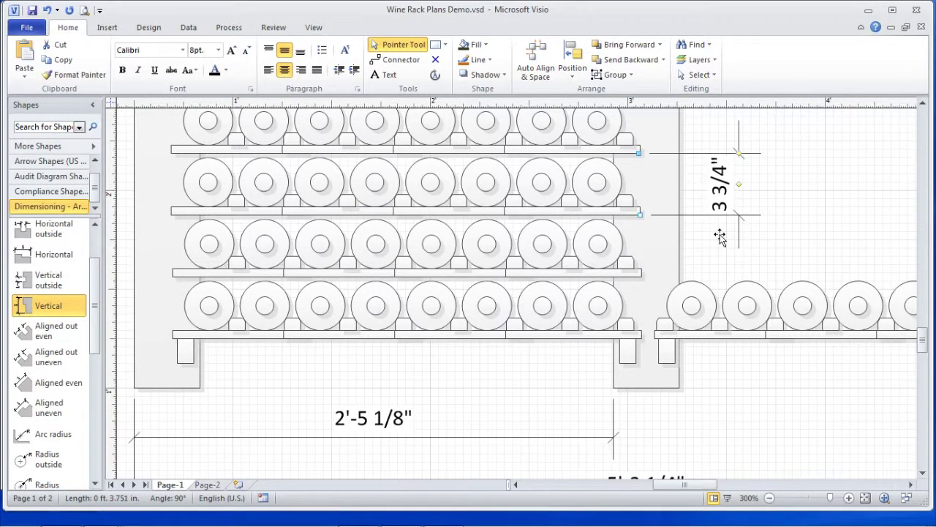
click(736, 397)
Step: Zoom out to 63% to show the whole tall rack
click(770, 498)
click(770, 498)
click(770, 499)
click(770, 498)
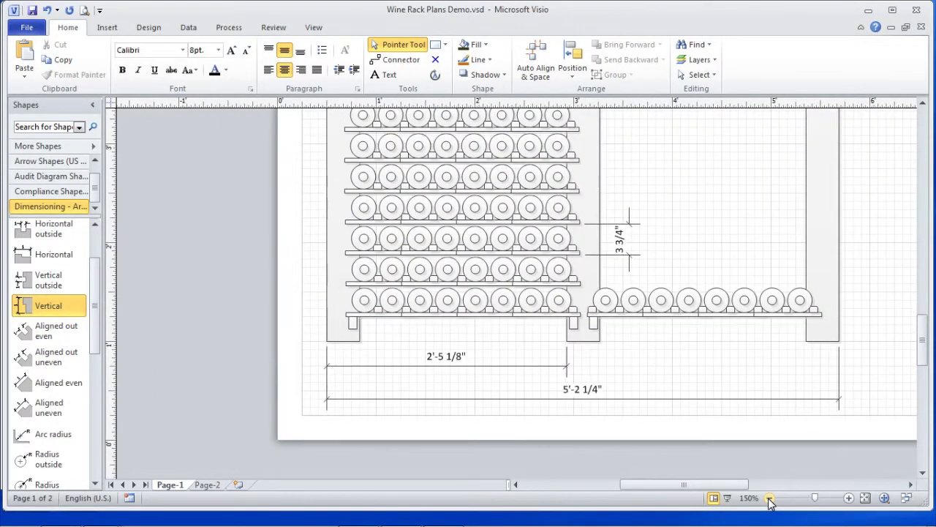
click(770, 498)
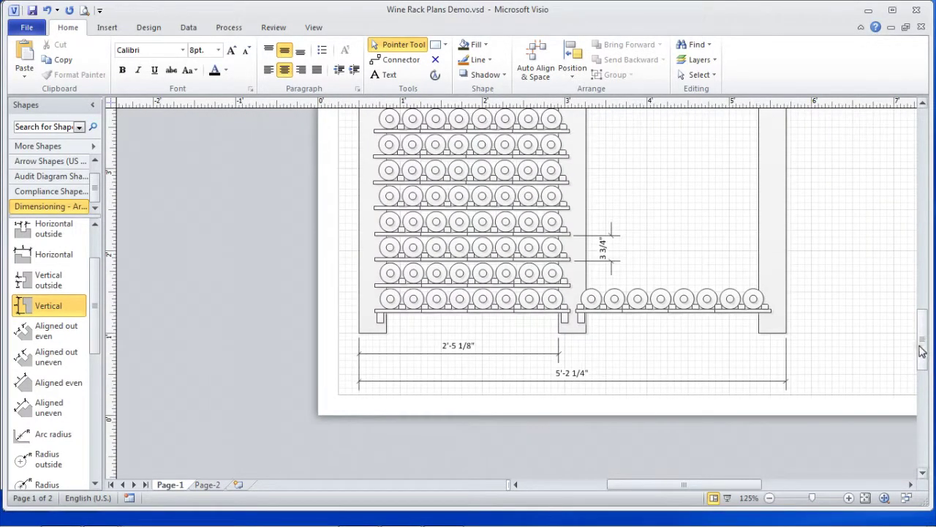
drag(924, 347, 925, 331)
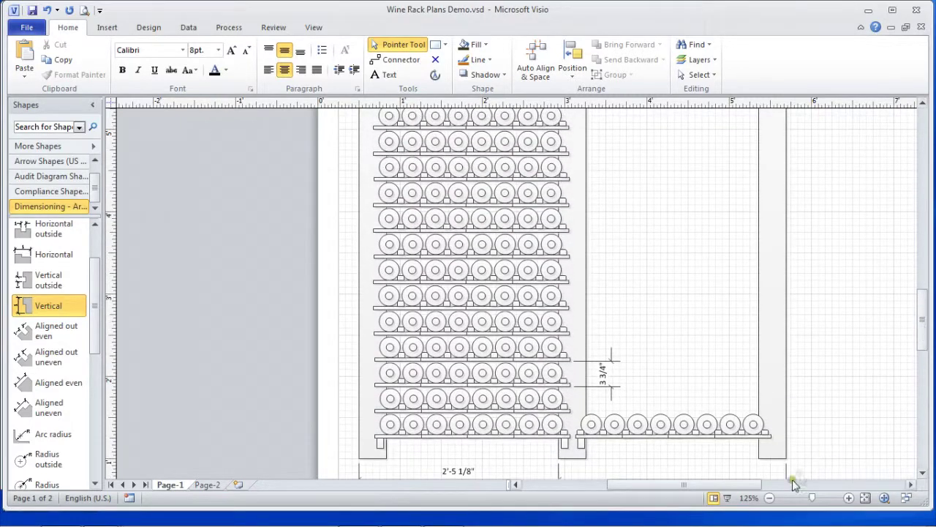
click(769, 499)
click(770, 498)
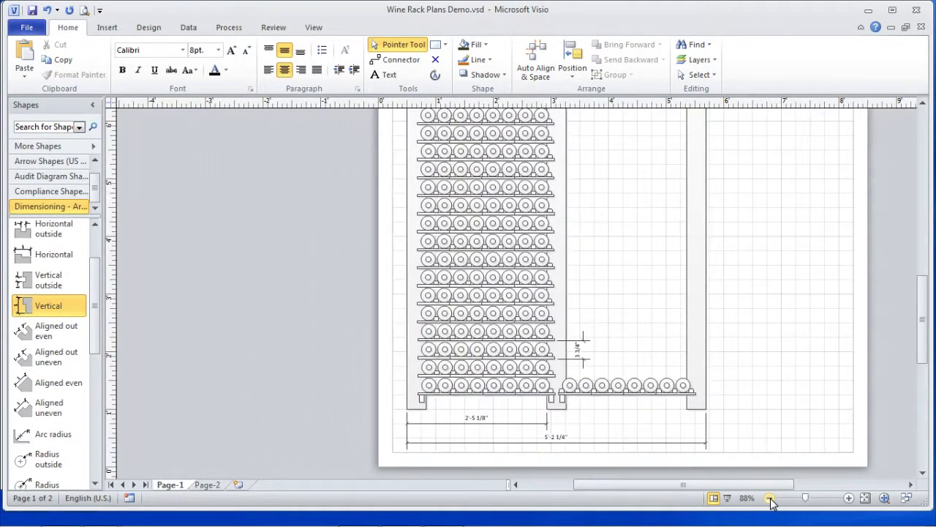
drag(926, 330, 926, 327)
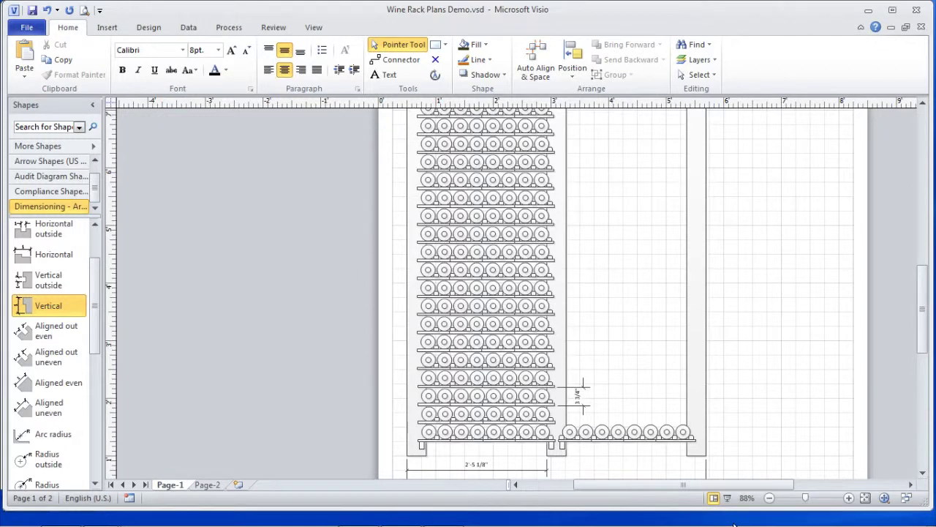
click(770, 498)
click(770, 499)
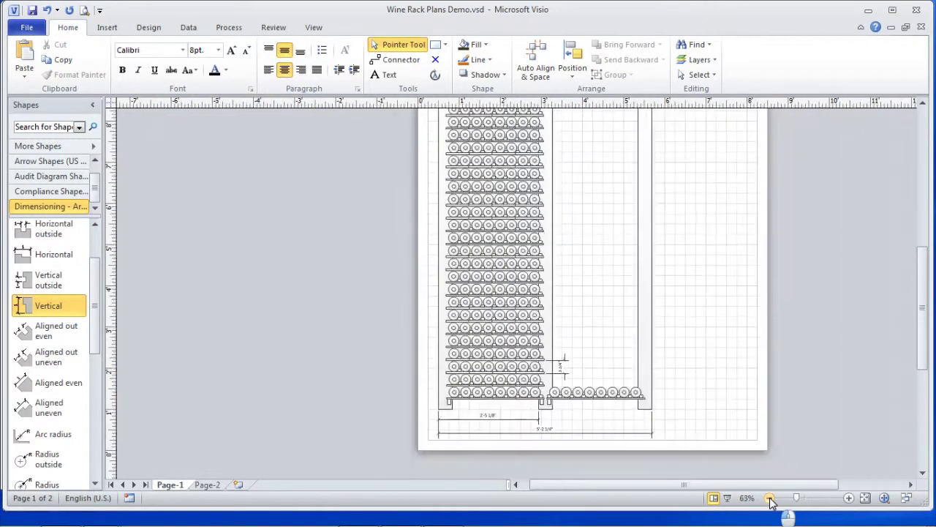
drag(920, 359, 923, 343)
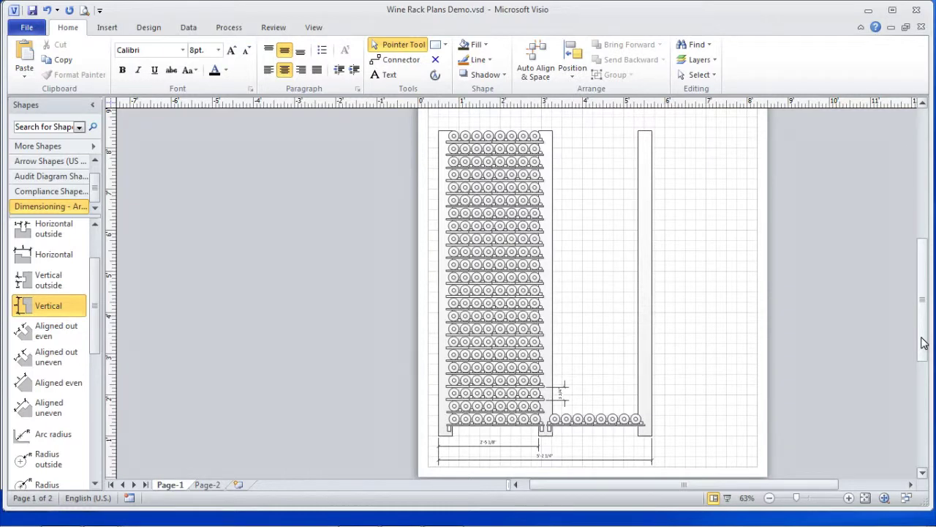
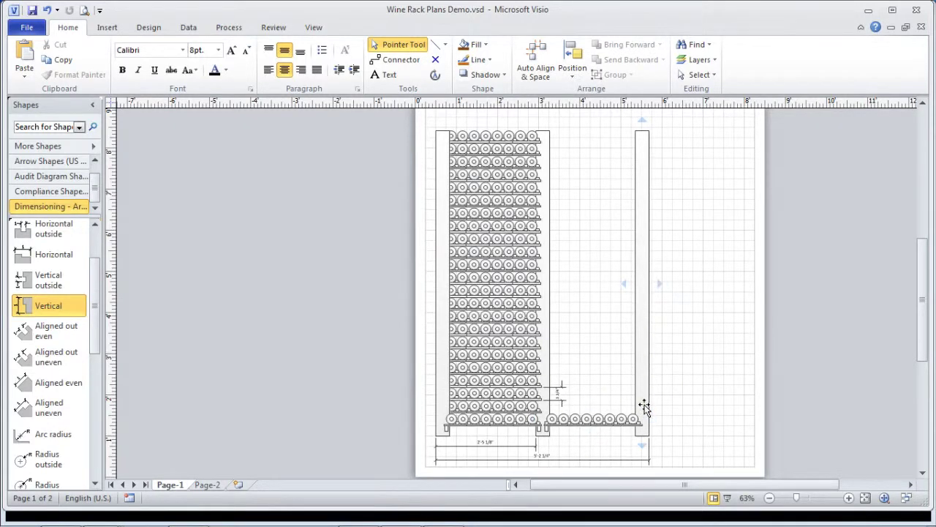
Step: Zoom to 150% on the empty area right of the wine rack and pick the Rectangle tool
click(849, 498)
click(849, 498)
click(849, 499)
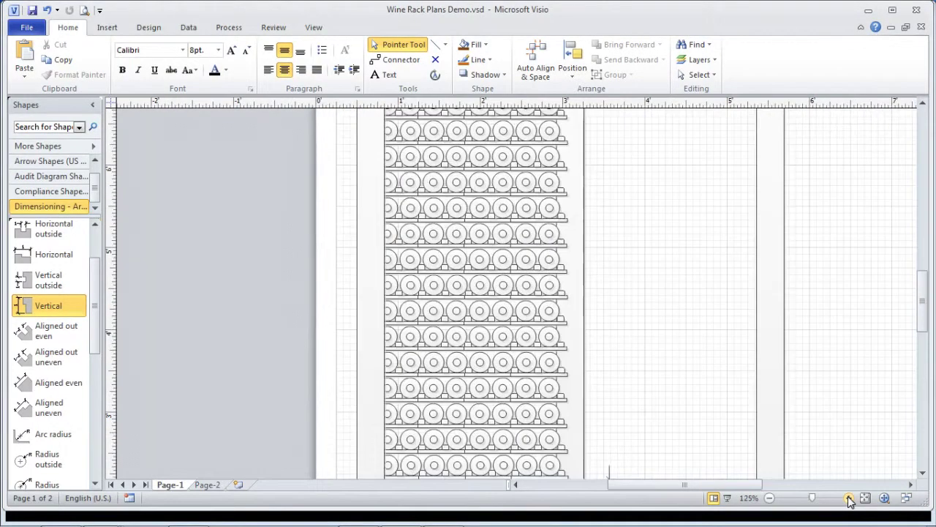
drag(736, 485, 775, 486)
drag(923, 316, 924, 340)
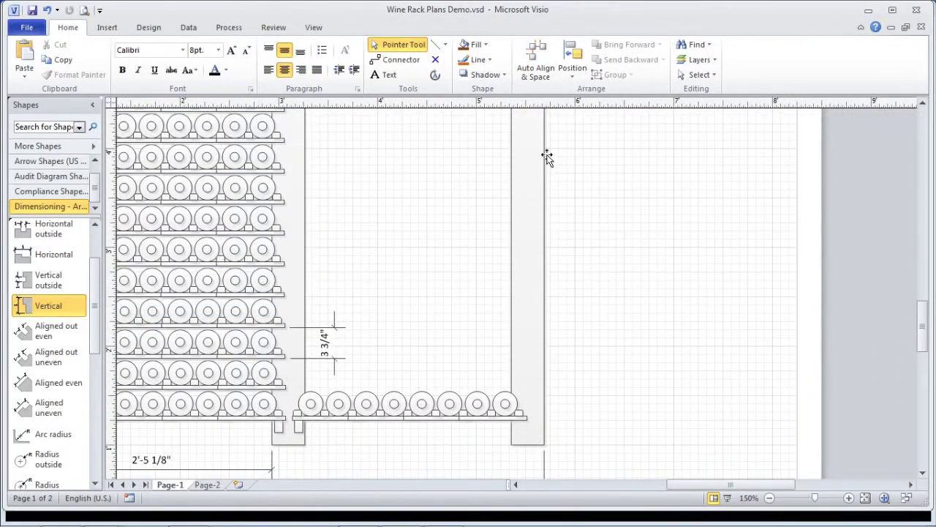
click(444, 44)
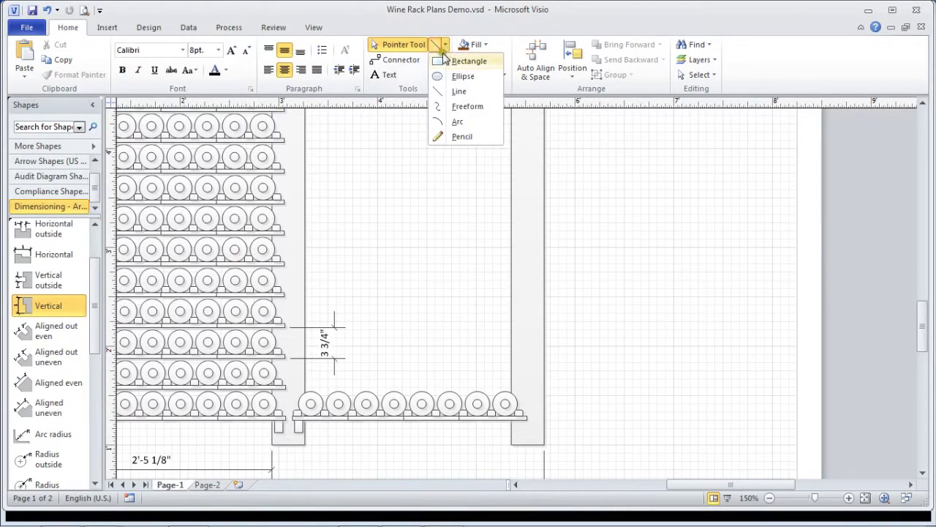
click(442, 62)
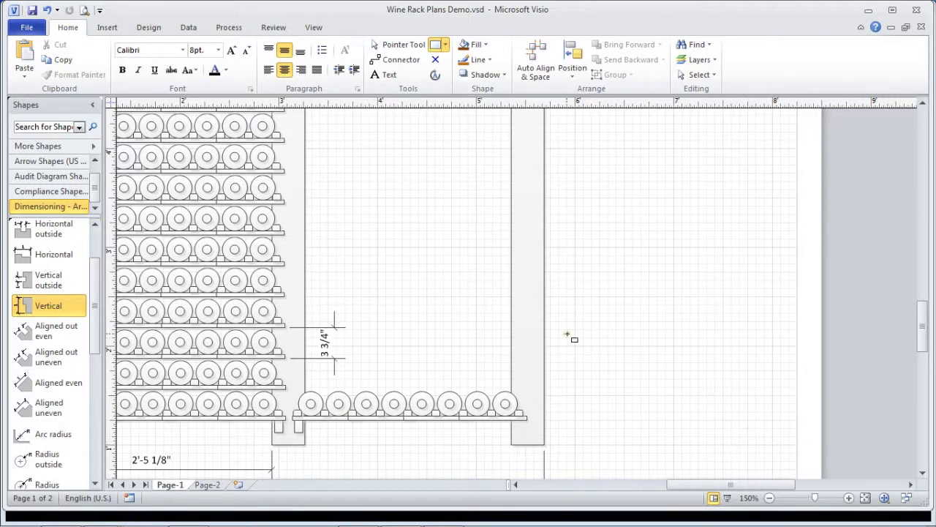
Step: Draw two side-by-side upright rectangles, each 1 in by 2 ft 6 in, right of the rack
click(767, 442)
drag(767, 442, 762, 199)
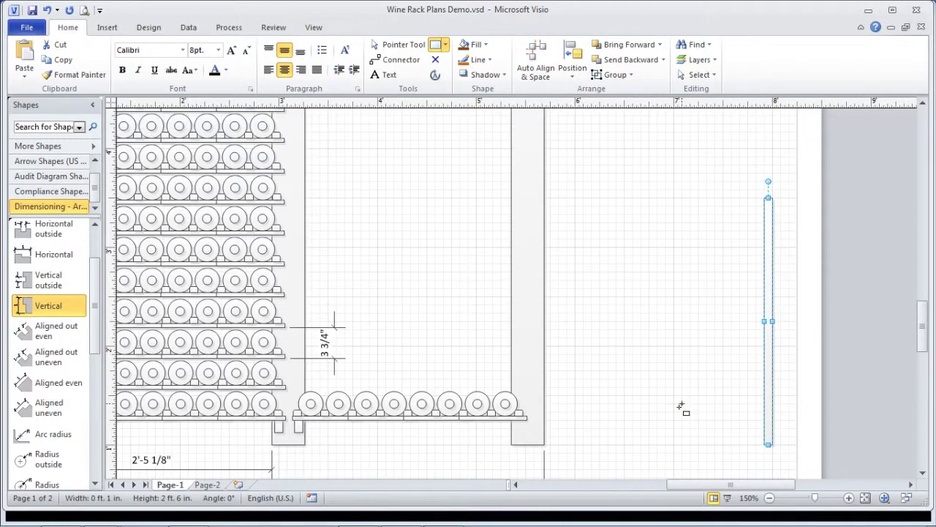
click(680, 446)
drag(680, 445, 679, 199)
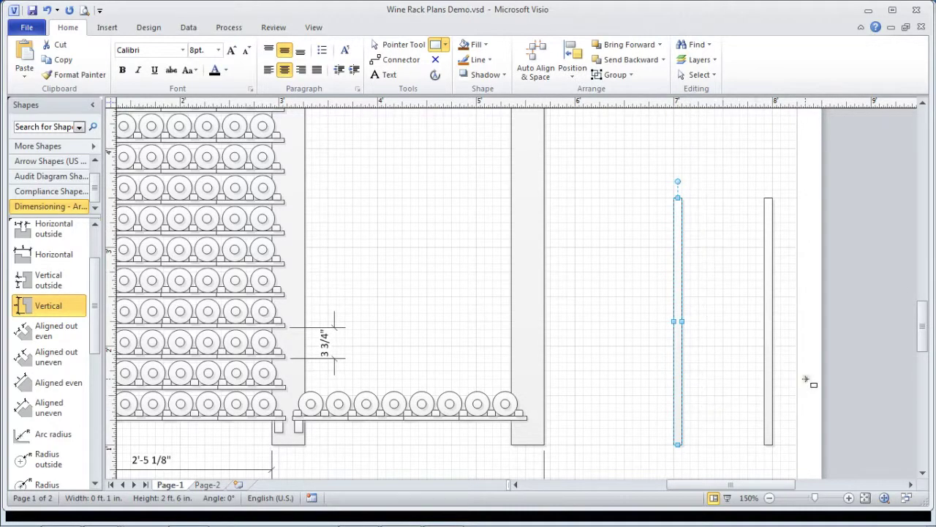
drag(925, 327, 926, 356)
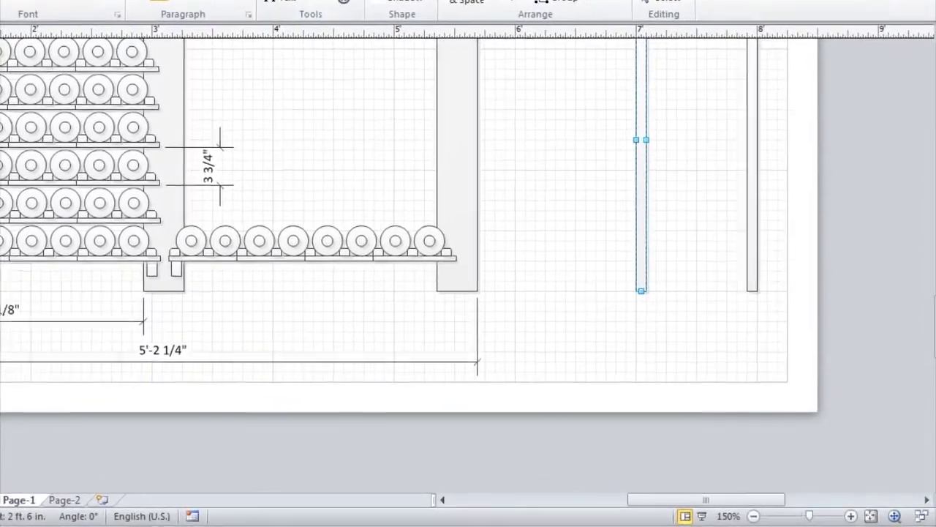
click(322, 4)
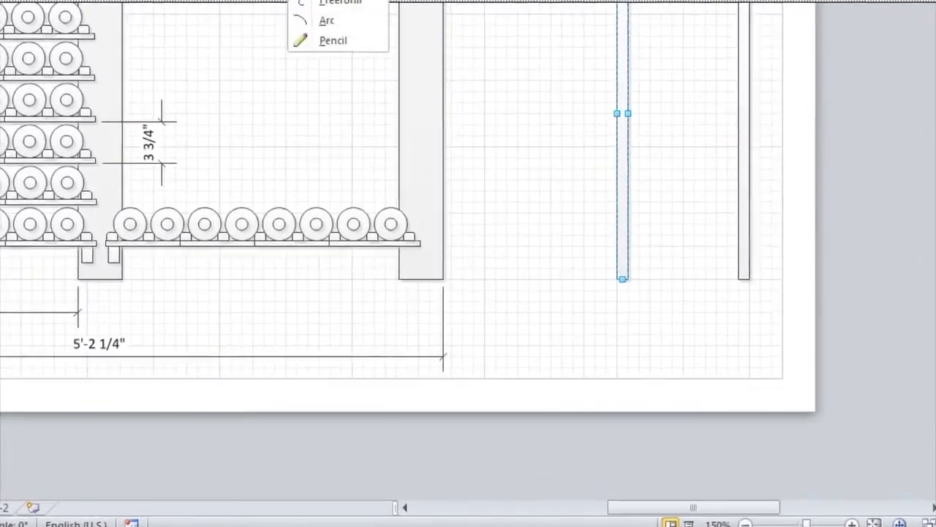
Step: Draw the bottle outline with the Line tool below the left upright
click(366, 28)
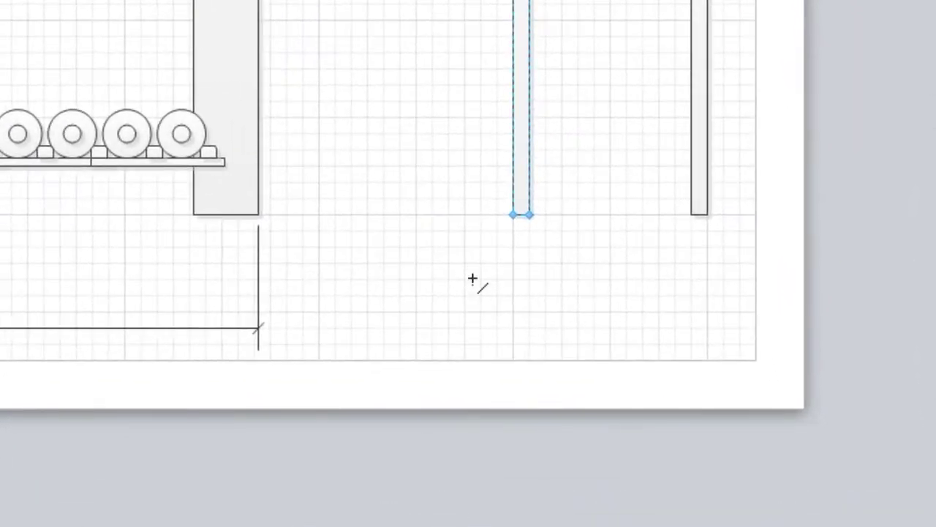
click(540, 276)
drag(513, 264, 514, 311)
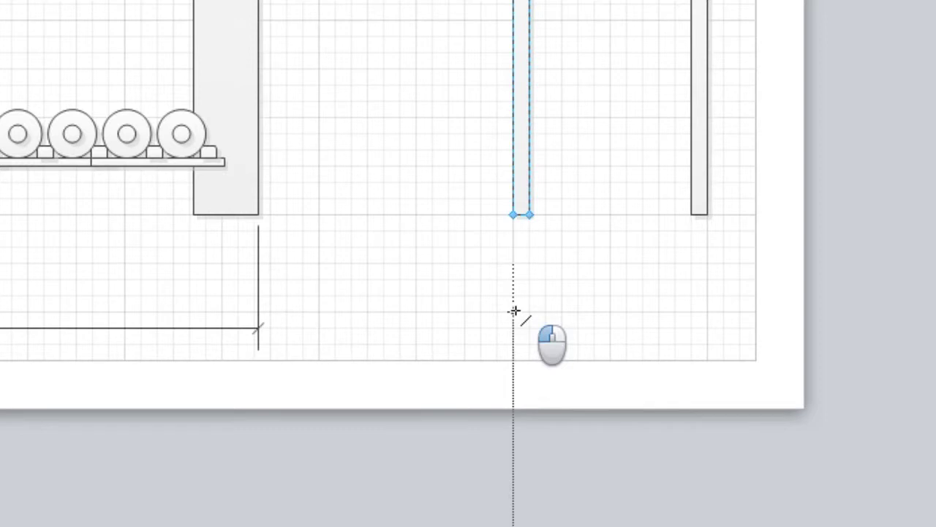
mouse_move(514, 311)
mouse_down()
mouse_move(626, 312)
mouse_move(675, 293)
mouse_move(708, 295)
mouse_move(708, 278)
mouse_move(674, 278)
mouse_move(627, 261)
mouse_move(514, 263)
mouse_up()
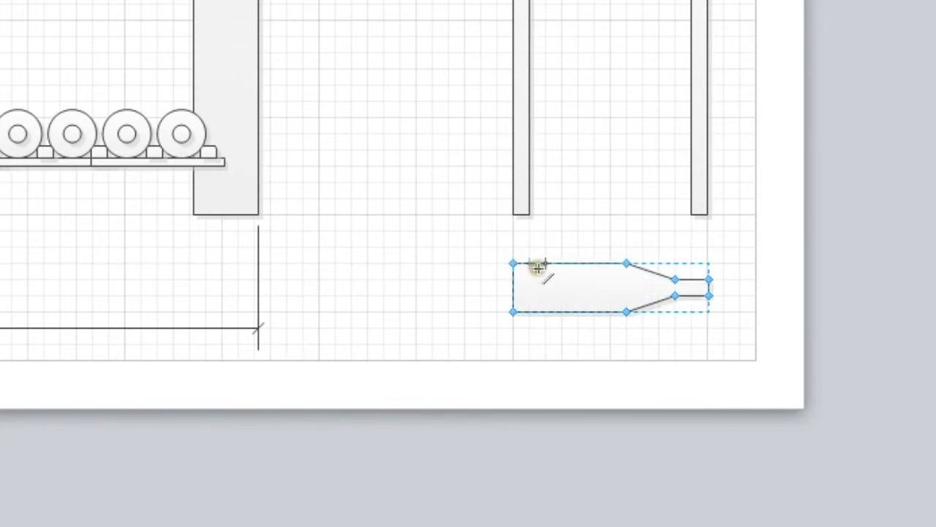
Step: Drag the bottle's upper and lower shoulder points and neck point to shape it
click(628, 264)
drag(629, 263, 642, 263)
drag(625, 313, 642, 312)
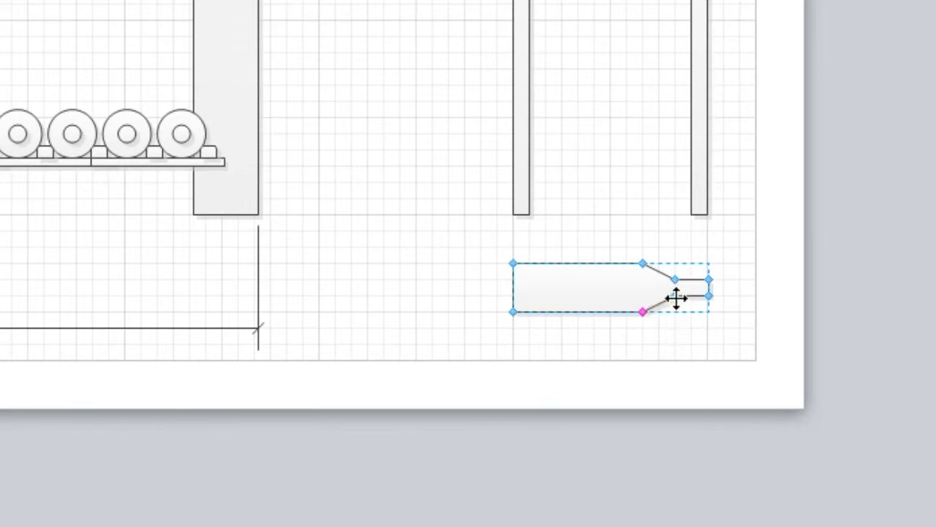
drag(673, 294, 686, 316)
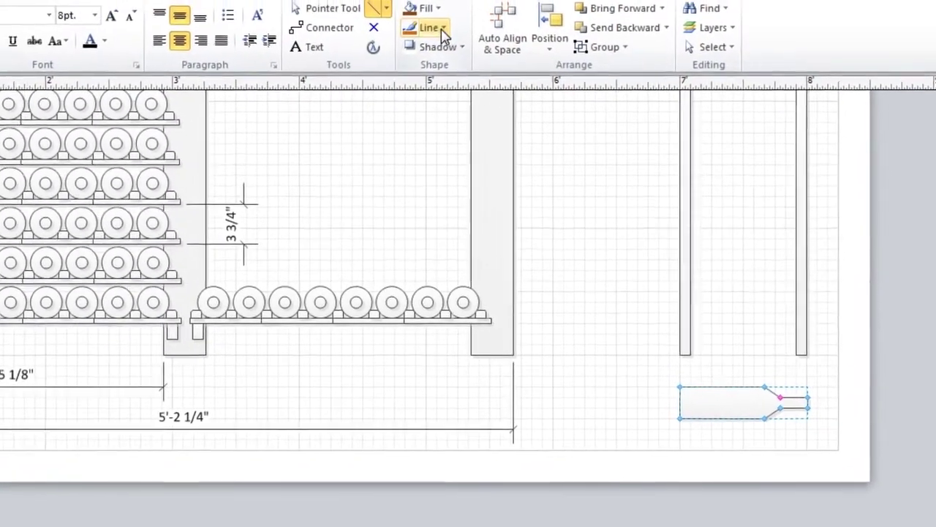
click(435, 18)
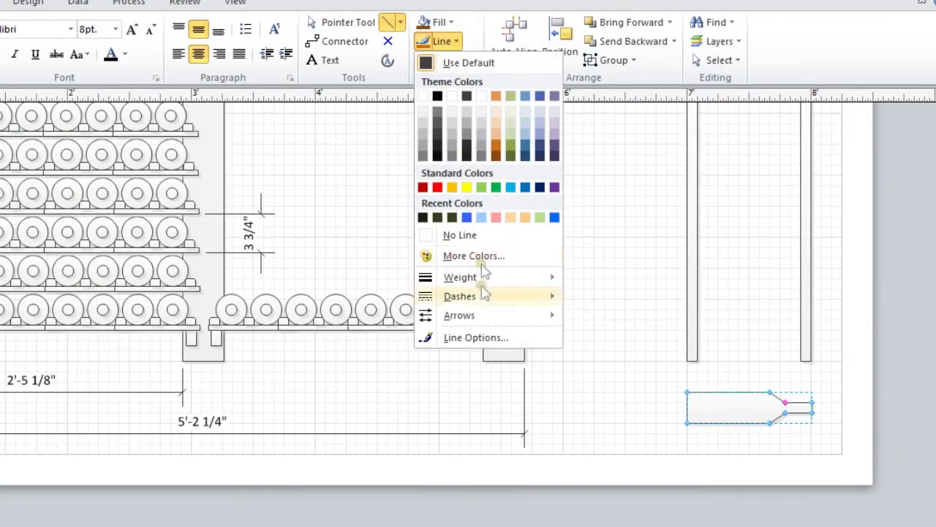
Step: Apply the second Round corners style (0.75 in) to the bottle outline in Line Options
click(476, 337)
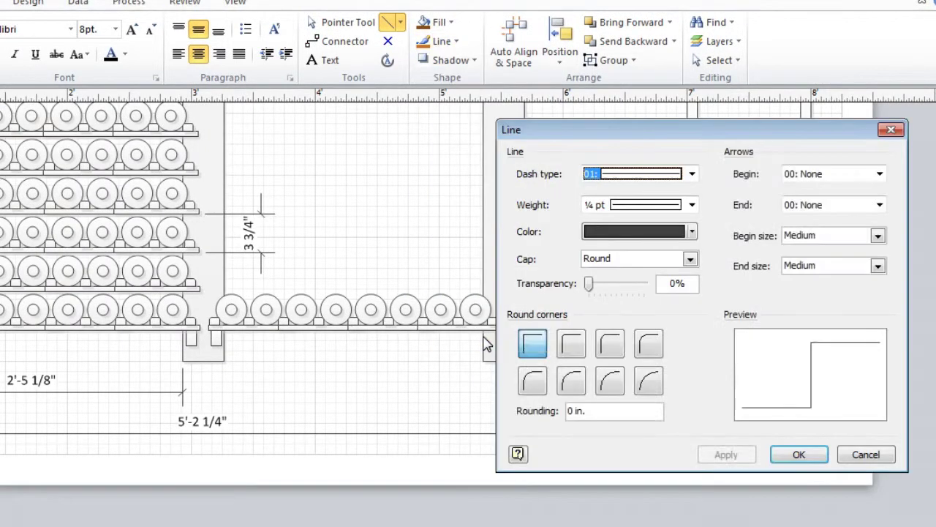
drag(728, 131, 491, 129)
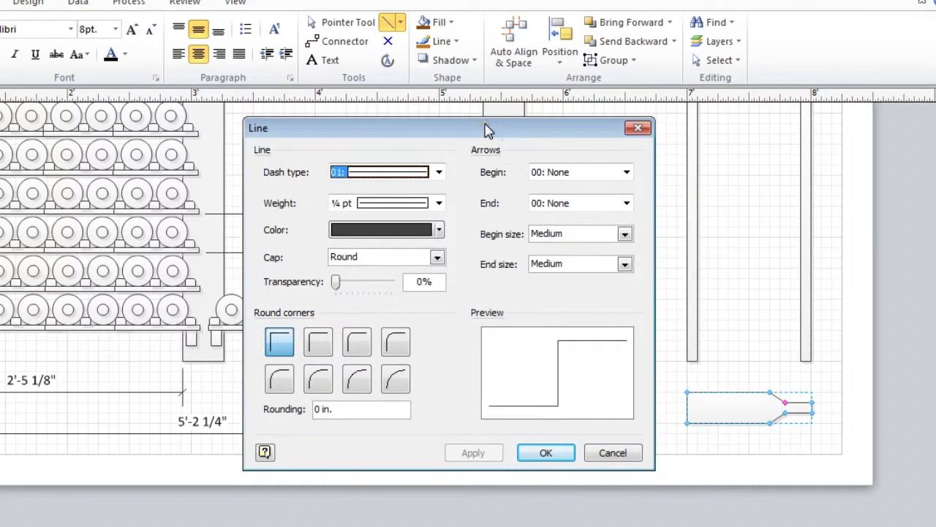
click(317, 351)
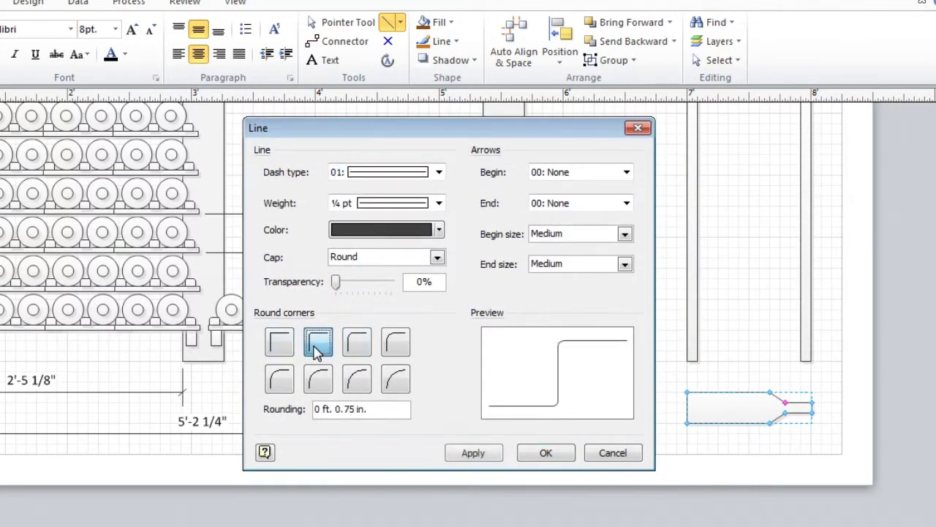
click(469, 454)
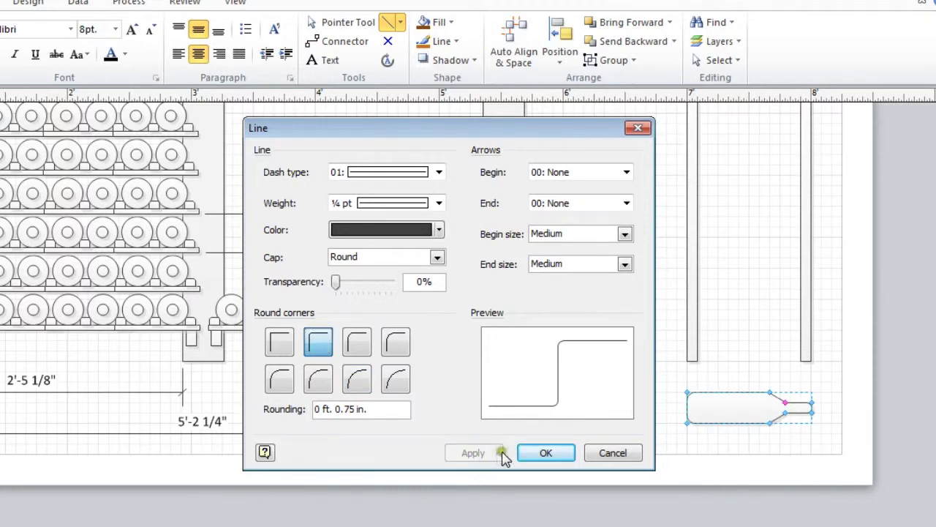
click(548, 453)
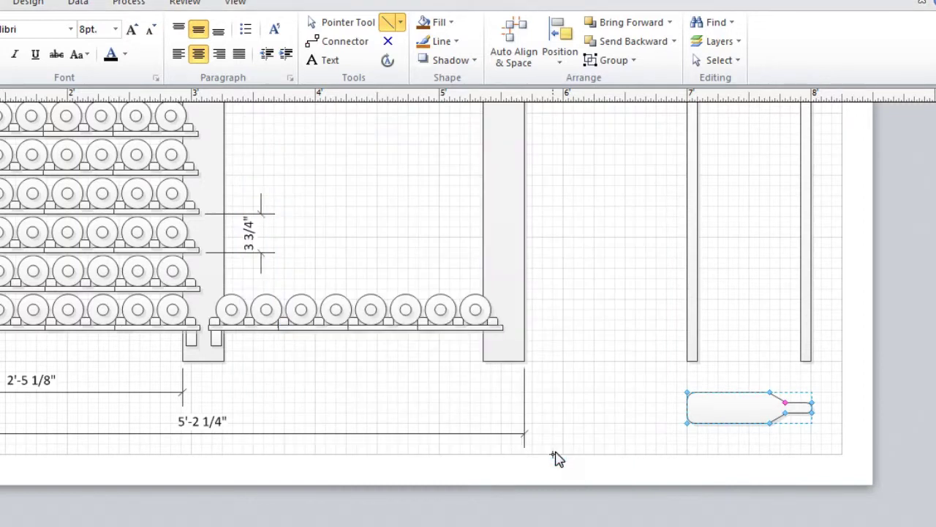
Step: Fill the bottle with the olive-green theme colour and return to the Pointer Tool
click(442, 22)
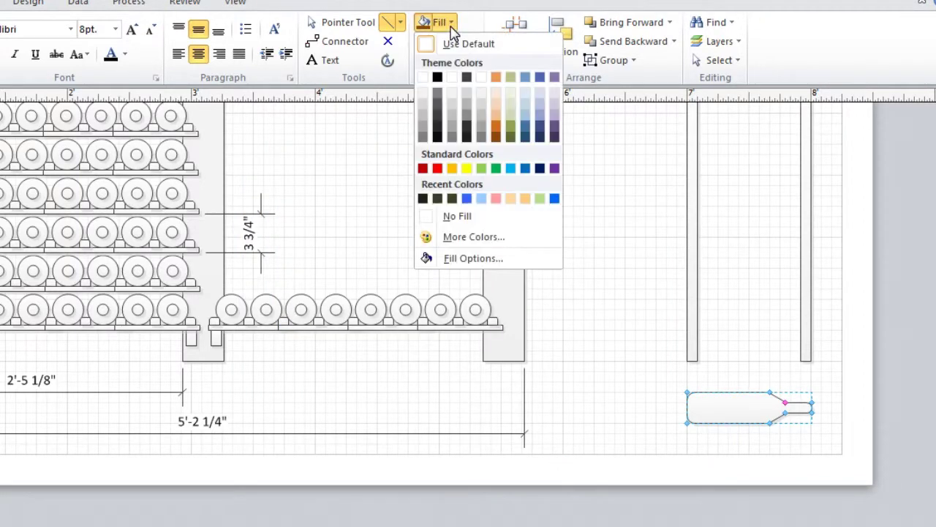
click(510, 130)
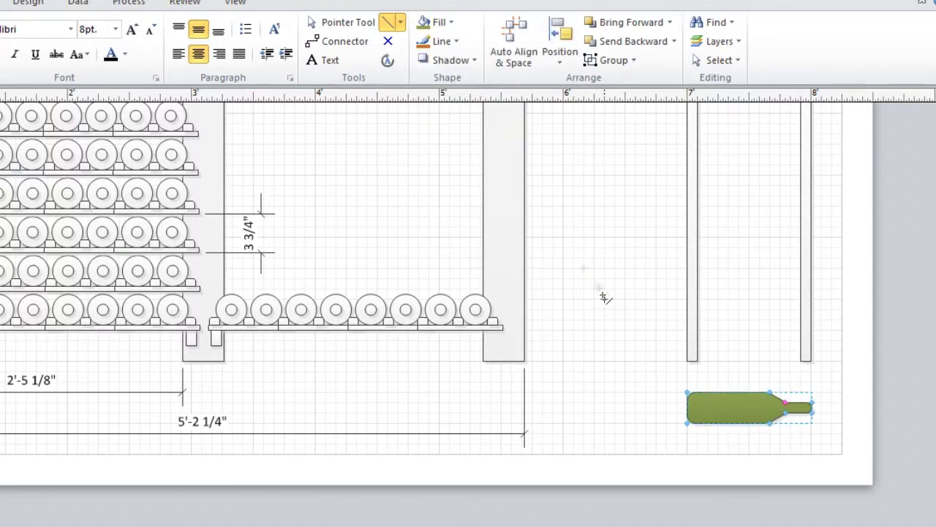
click(349, 22)
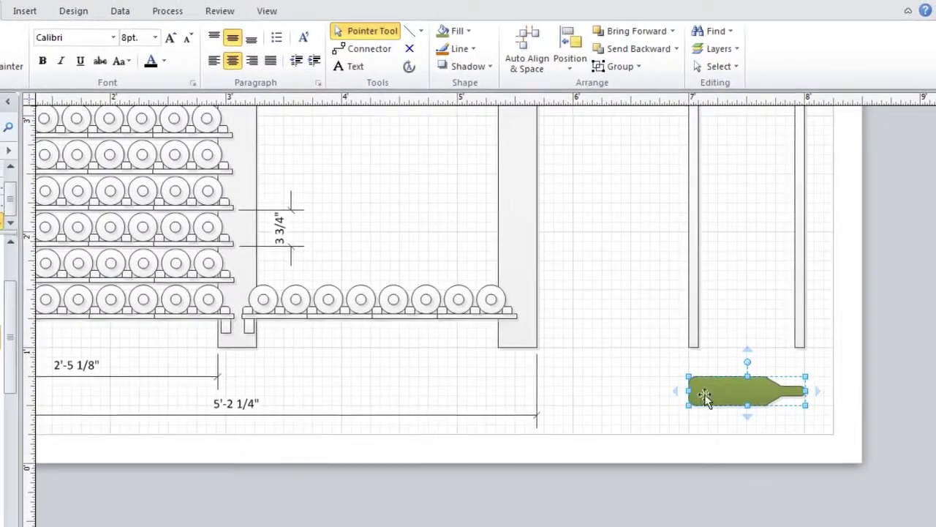
Step: Shorten the bottle, lay it between the uprights, and nudge the left upright two steps left
drag(689, 388, 698, 387)
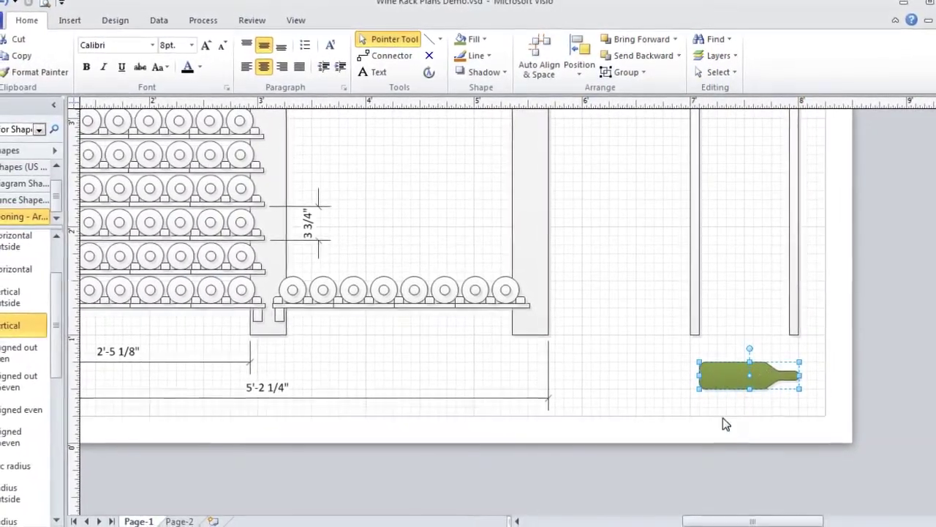
drag(729, 377, 730, 290)
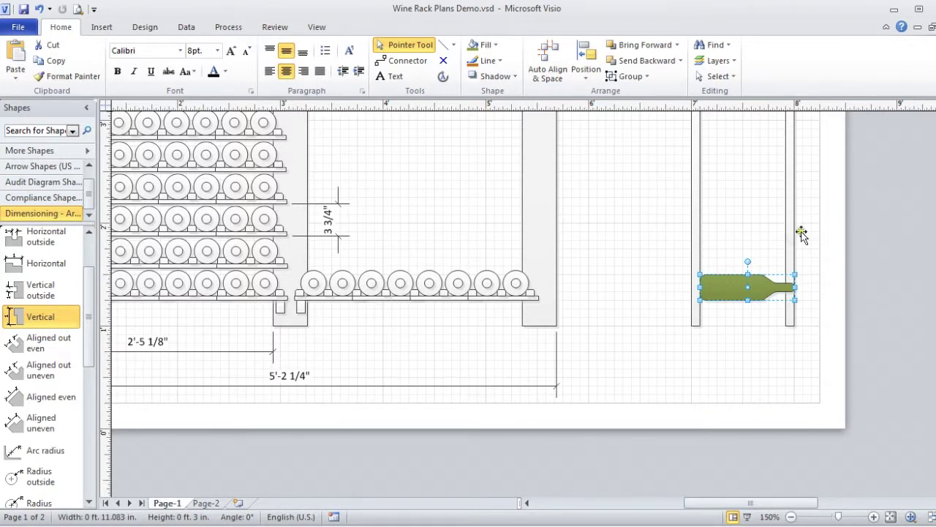
click(697, 311)
key(Left)
key(Left)
key(Left)
key(Left)
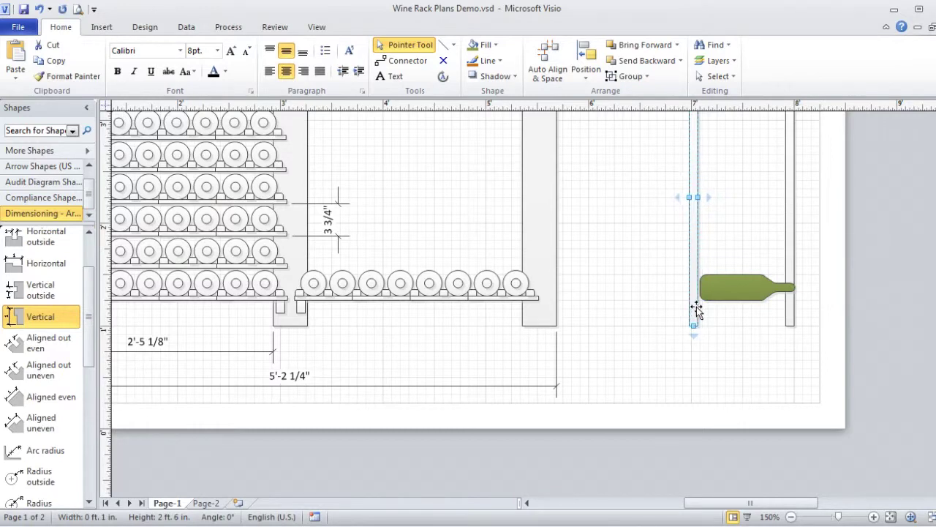
key(Left)
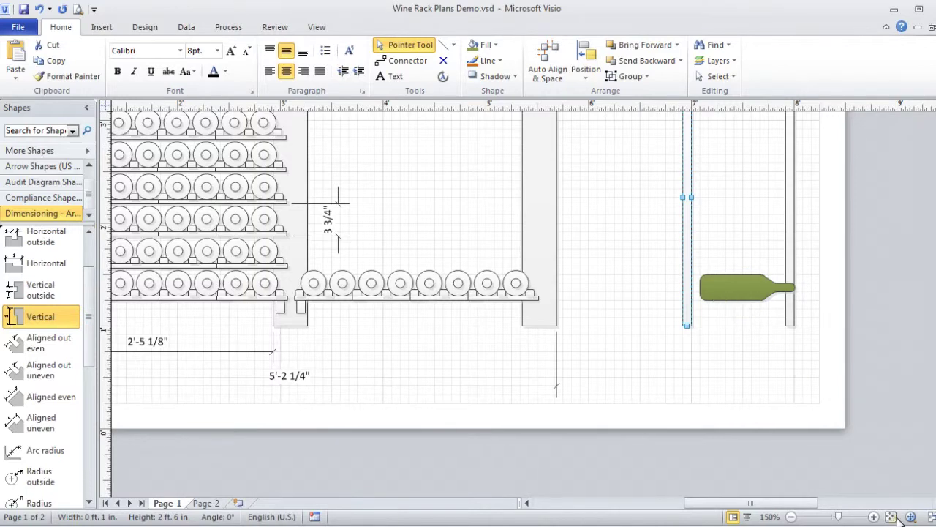
Step: Draw a thin shelf rectangle under the bottle and widen it to 11 in between the posts
click(875, 518)
click(874, 518)
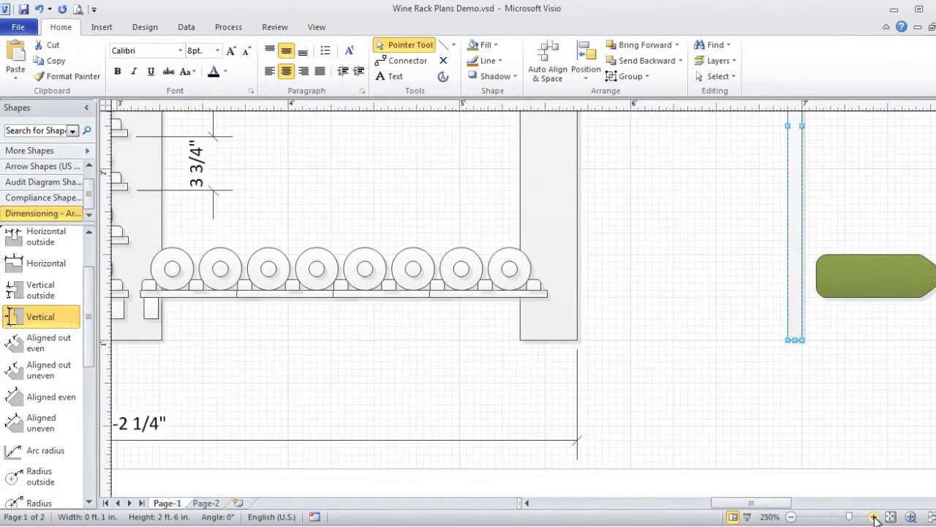
drag(751, 503, 768, 503)
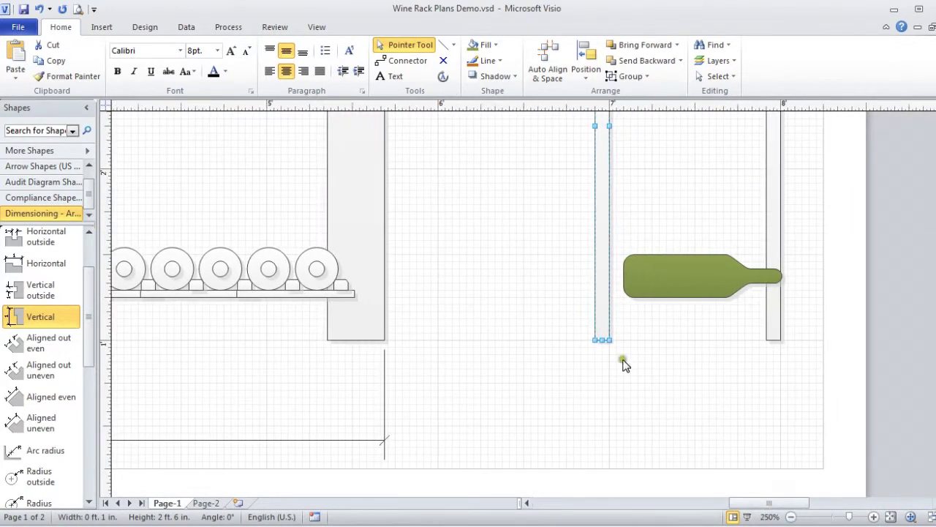
ctrl+shift+click(623, 364)
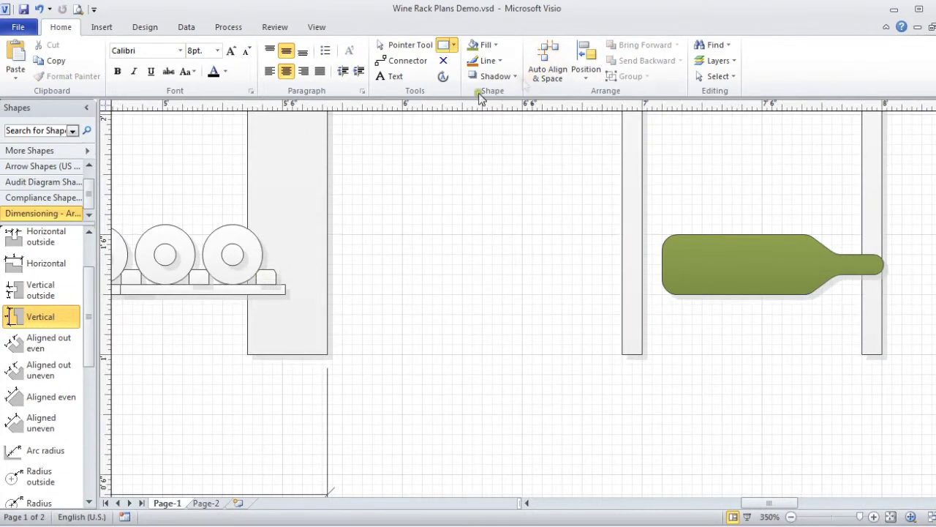
click(444, 47)
drag(643, 384, 850, 399)
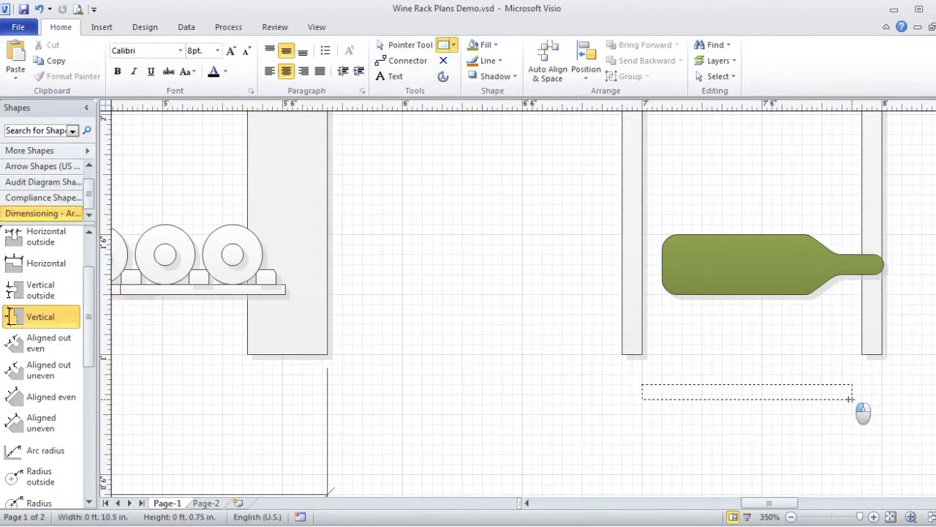
drag(828, 398, 836, 300)
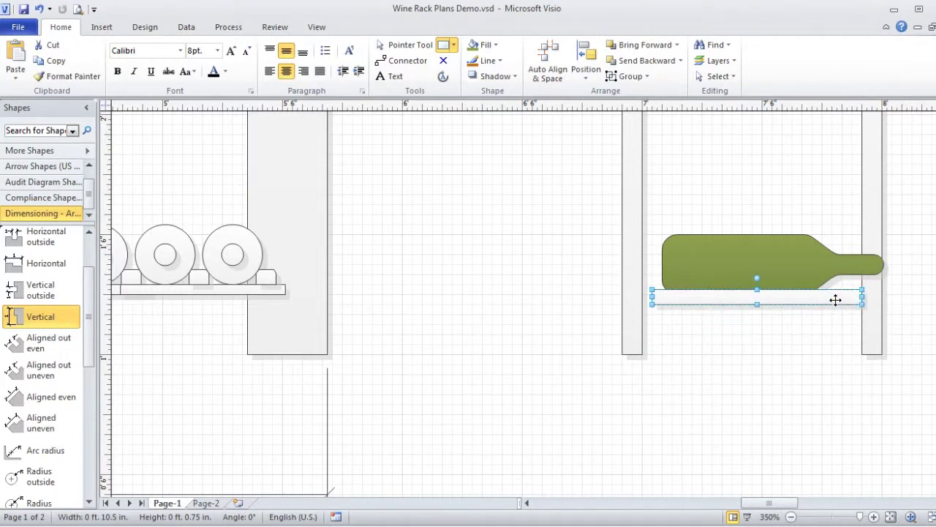
key(Left)
key(Left)
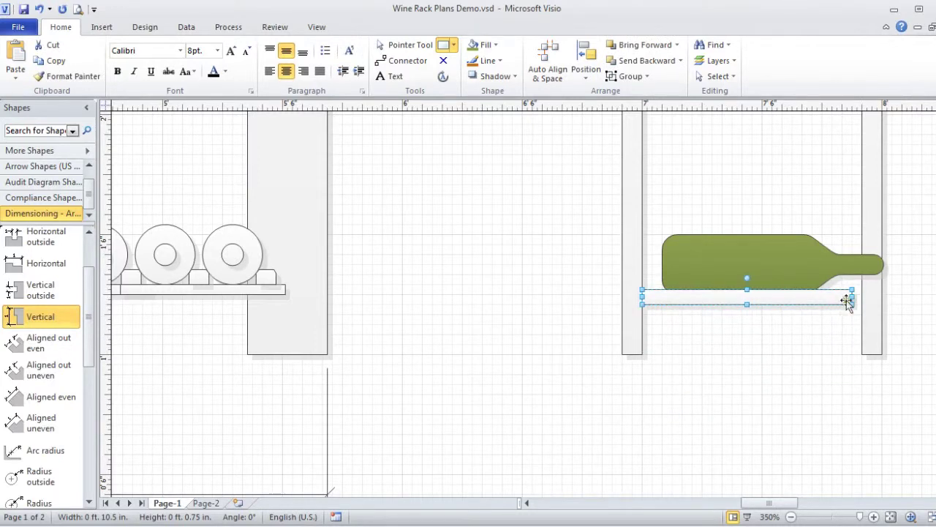
drag(851, 297, 858, 297)
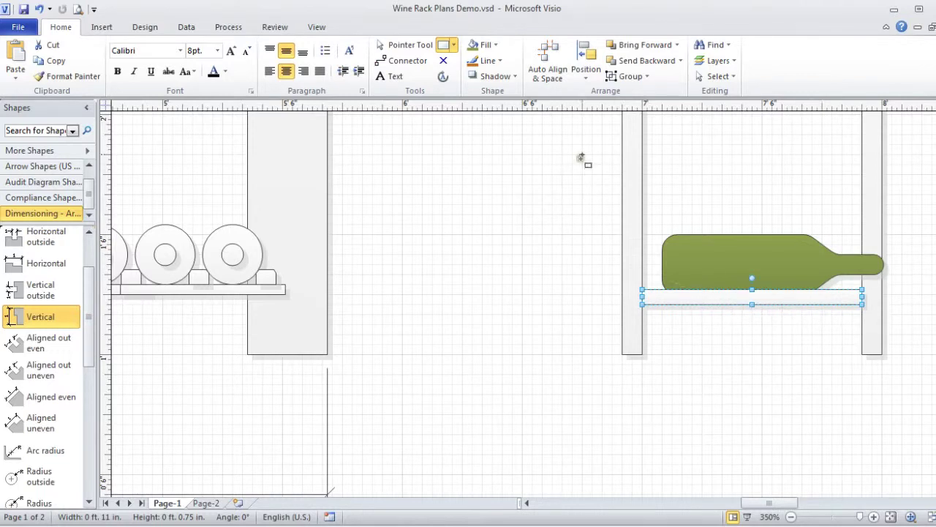
Step: Fill the side-view shelf dark orange and the front-view rack's end block orange
click(498, 48)
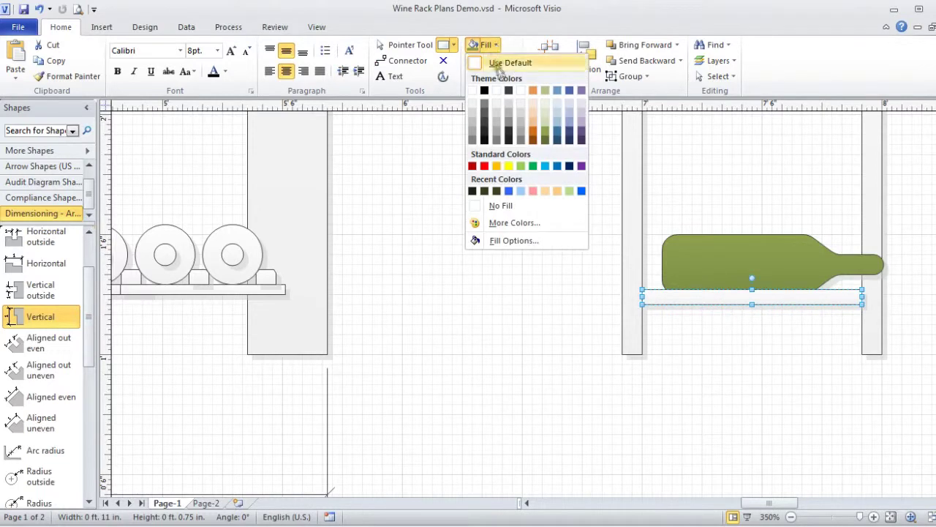
click(533, 133)
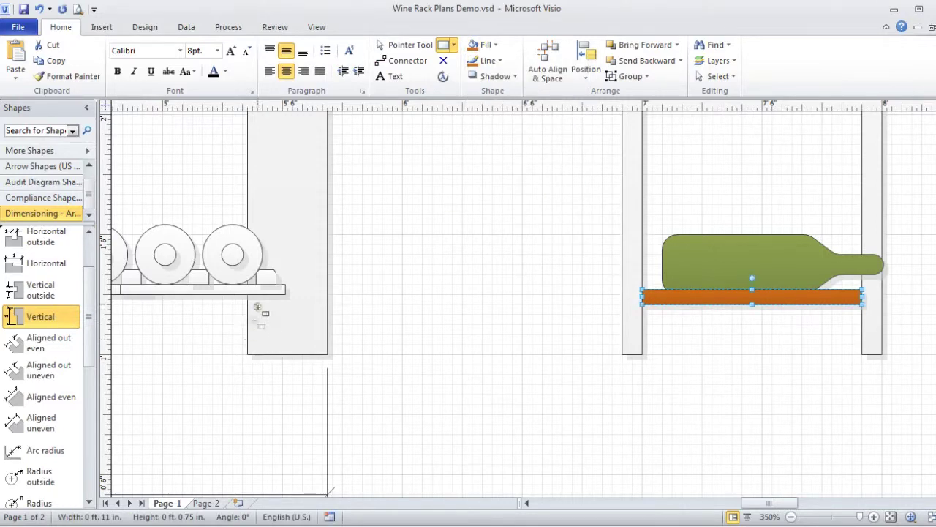
click(267, 281)
click(268, 276)
click(470, 45)
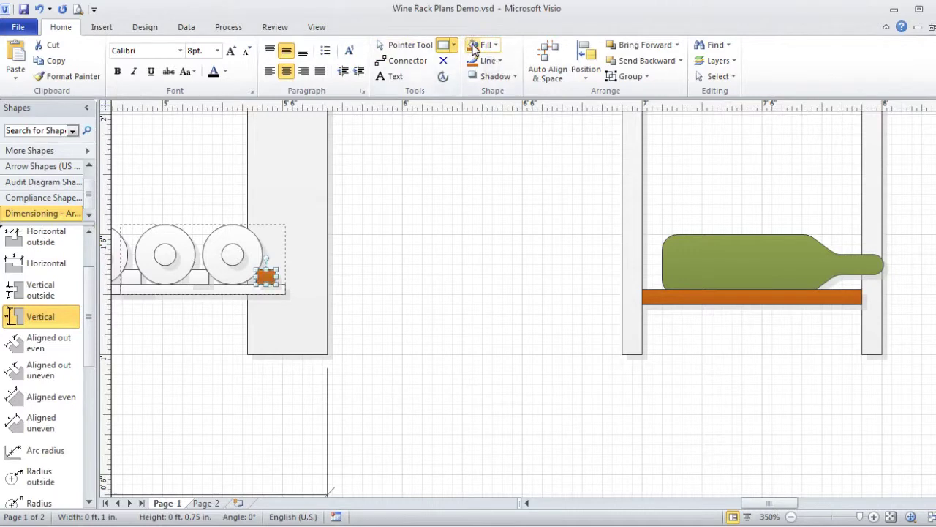
Step: Give the front-view rack's bottom shelf bar a light orange fill
key(Escape)
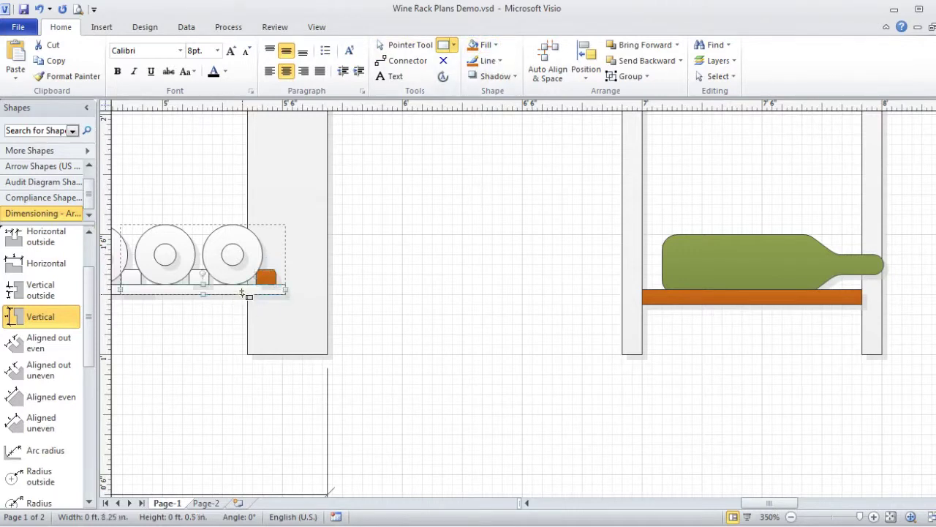
click(241, 293)
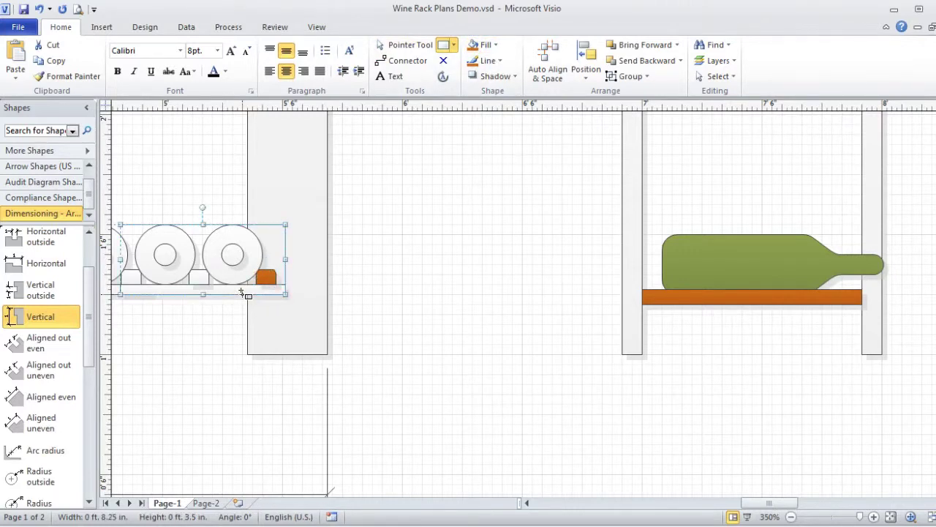
click(242, 293)
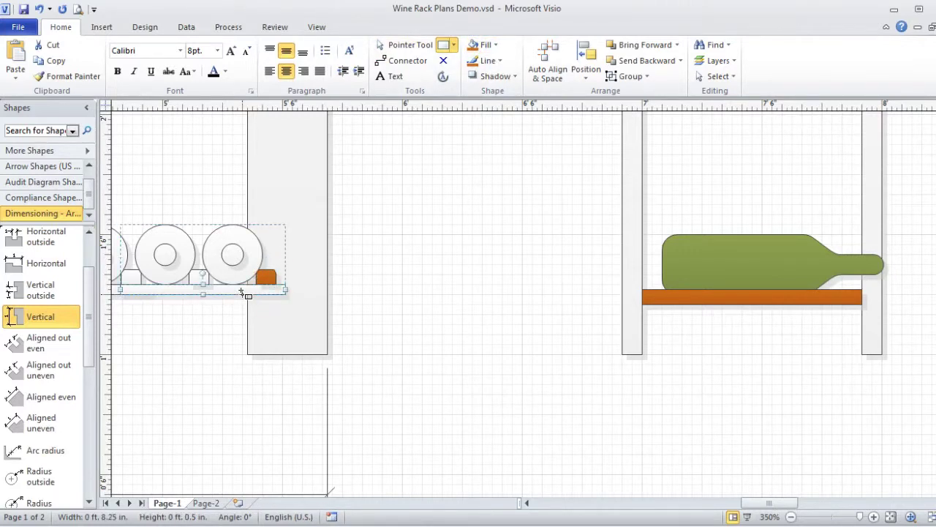
click(497, 45)
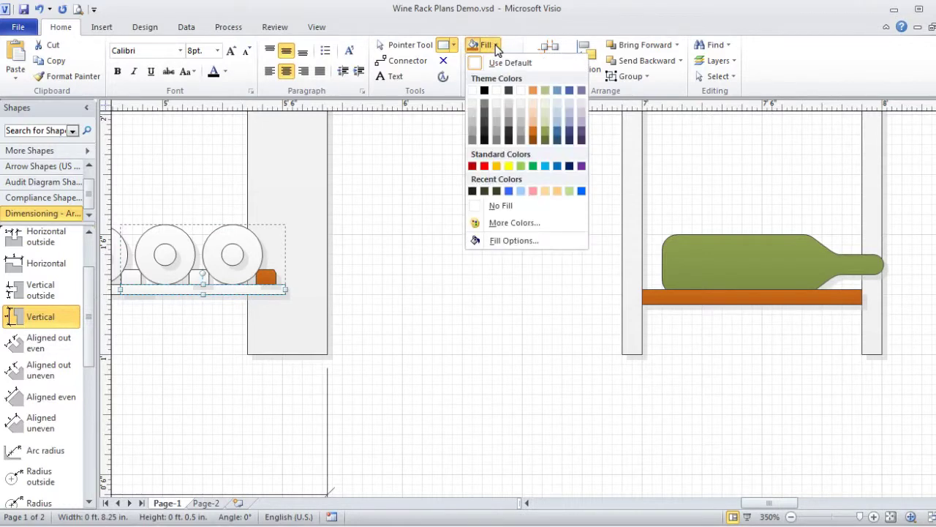
click(548, 142)
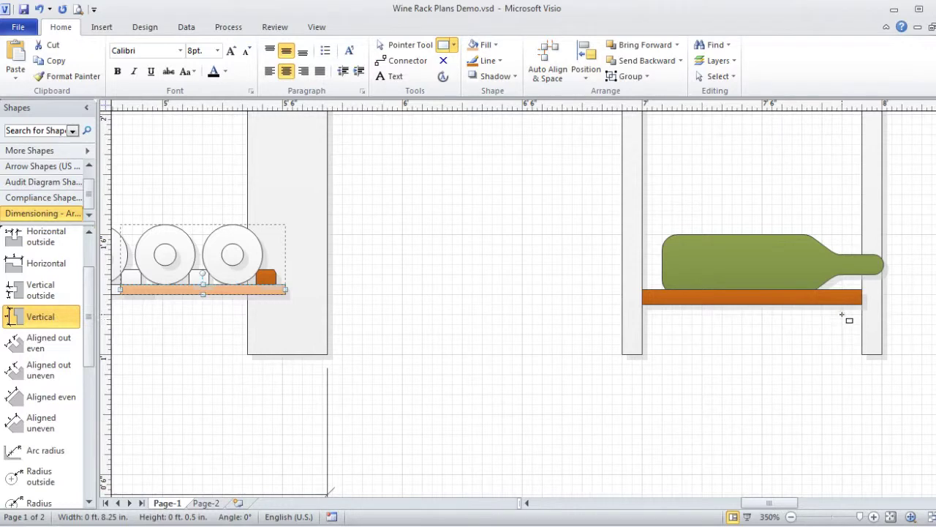
Step: Add 1 in support blocks under both shelf ends and draw an 11 in rectangle below them
drag(831, 306, 863, 314)
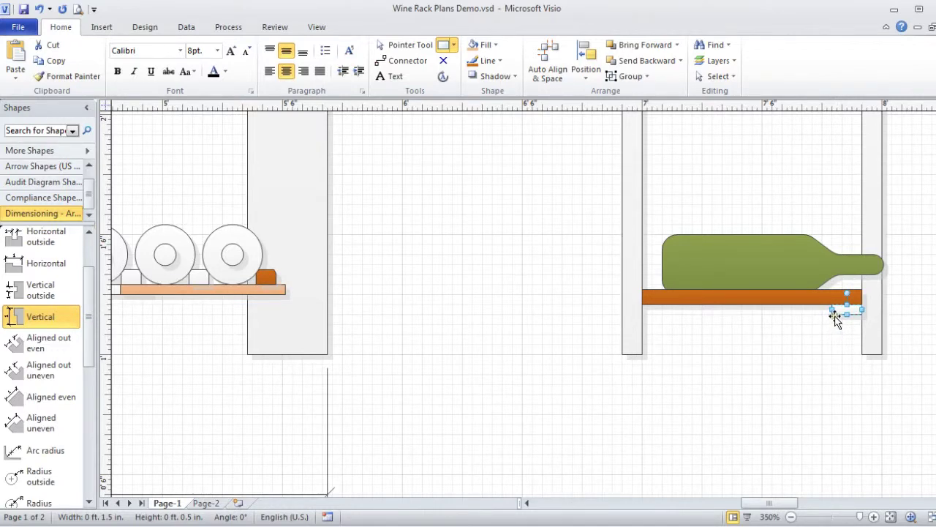
drag(832, 309, 824, 309)
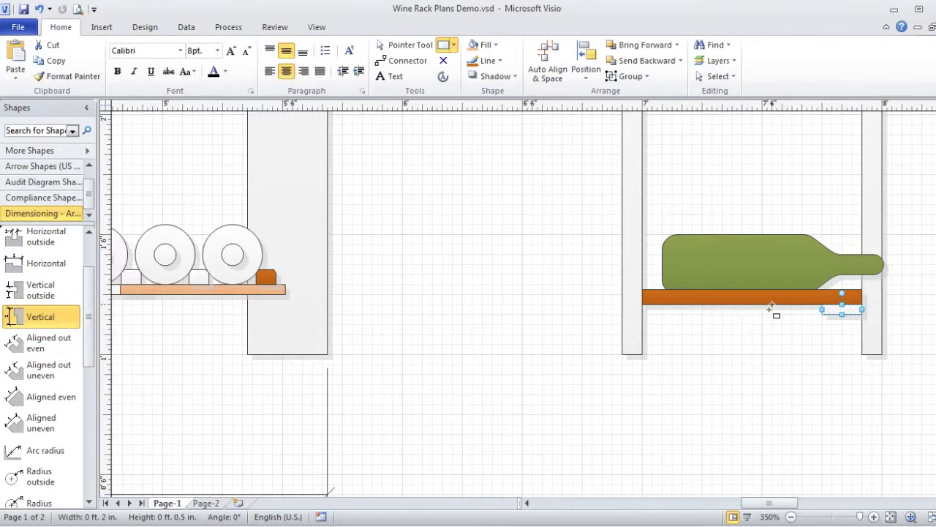
key(ctrl+z)
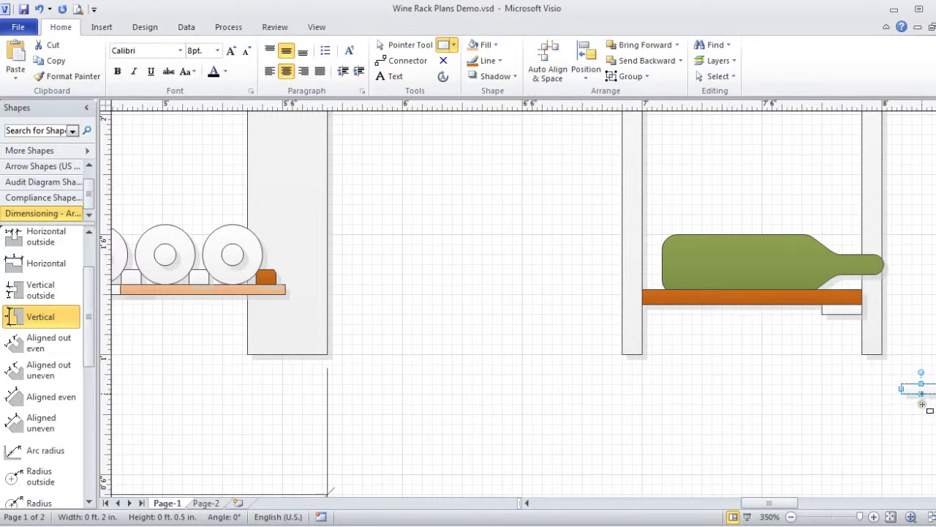
drag(914, 389, 656, 308)
key(Down)
key(Down)
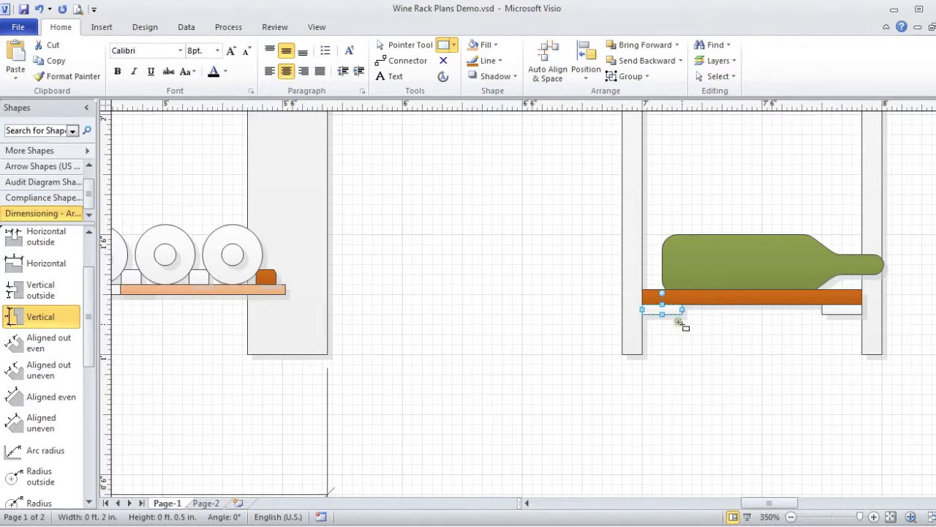
drag(683, 315, 662, 314)
drag(642, 395, 861, 414)
drag(746, 503, 714, 505)
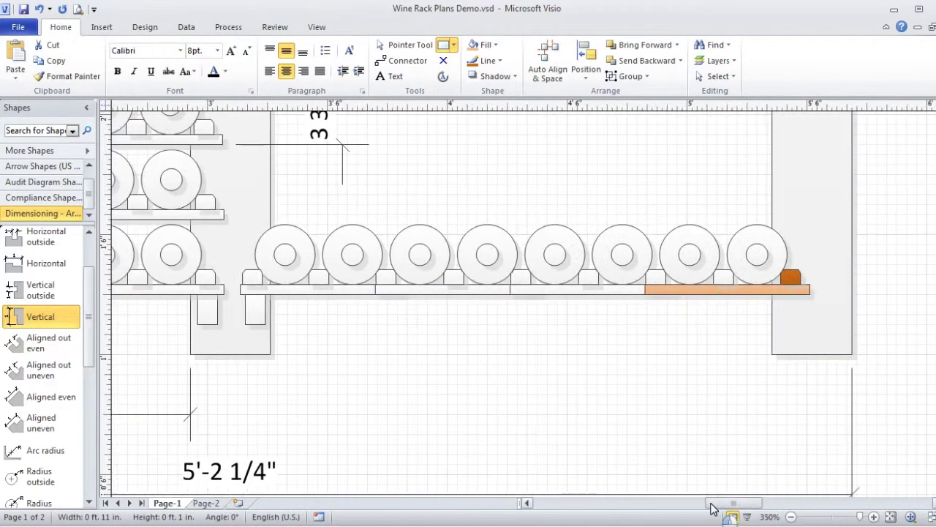
Step: Make the long rectangle 1.5 in tall, move it under the shelf, and fill it light orange
click(252, 310)
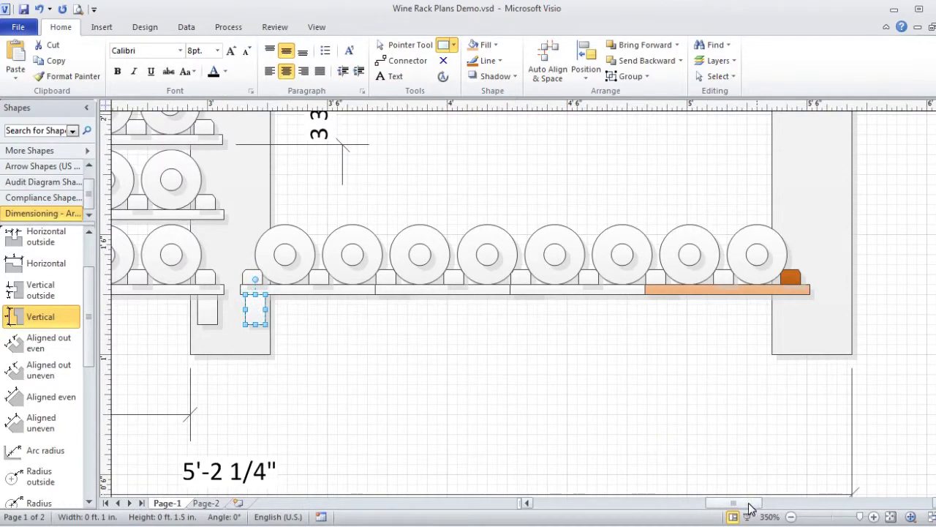
drag(754, 503, 798, 505)
click(614, 408)
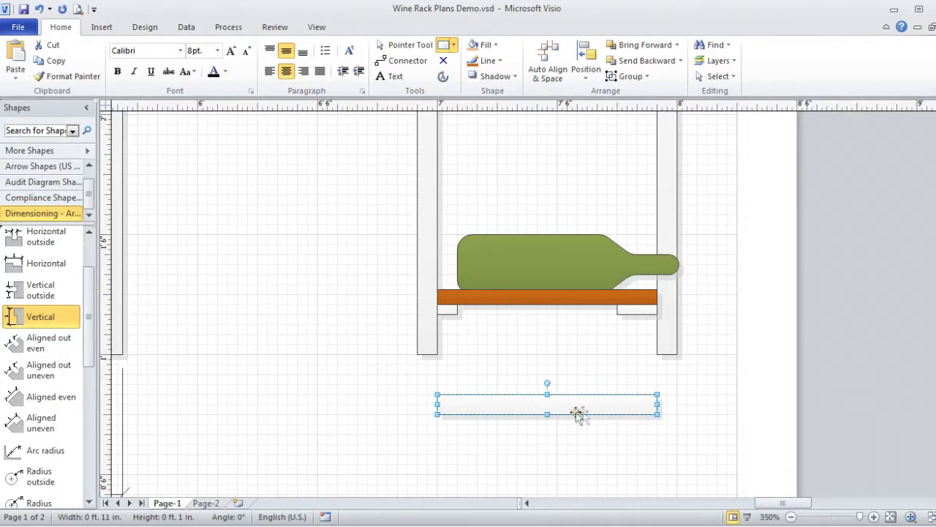
drag(547, 414, 582, 383)
drag(579, 343, 579, 330)
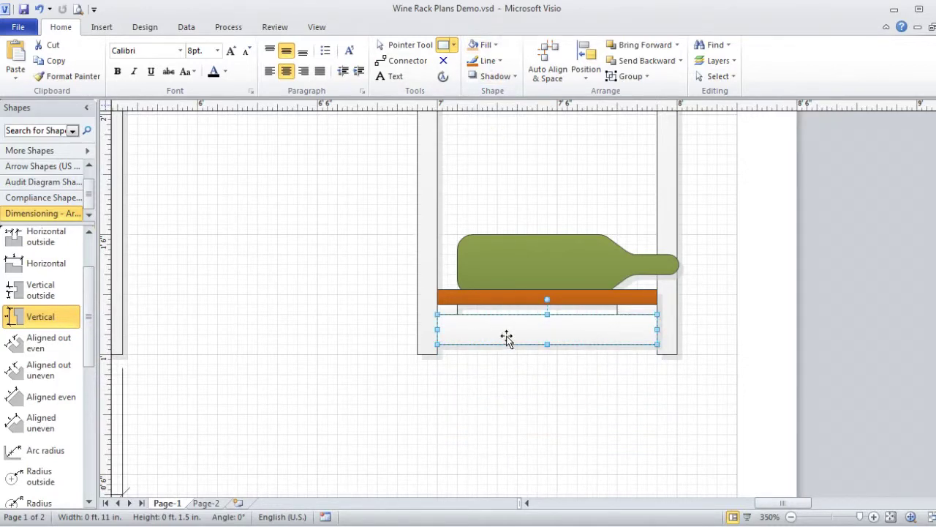
click(497, 50)
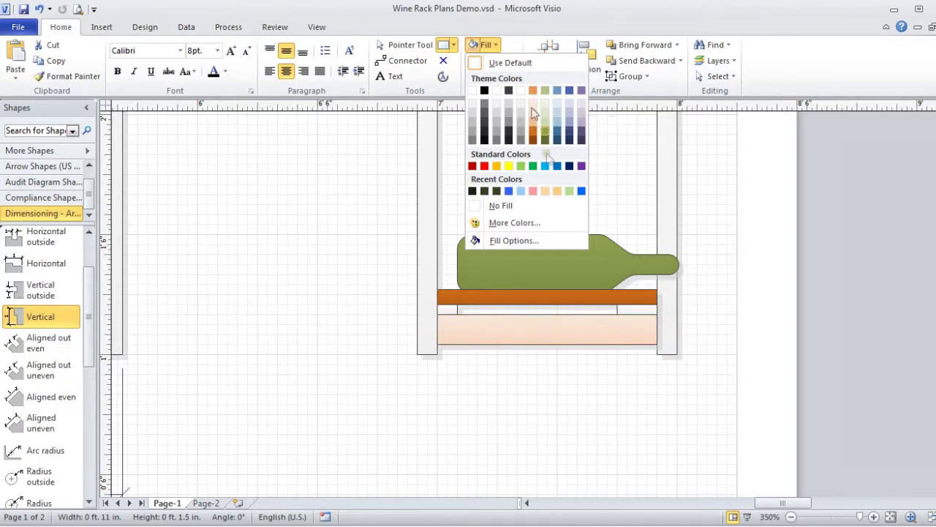
click(556, 191)
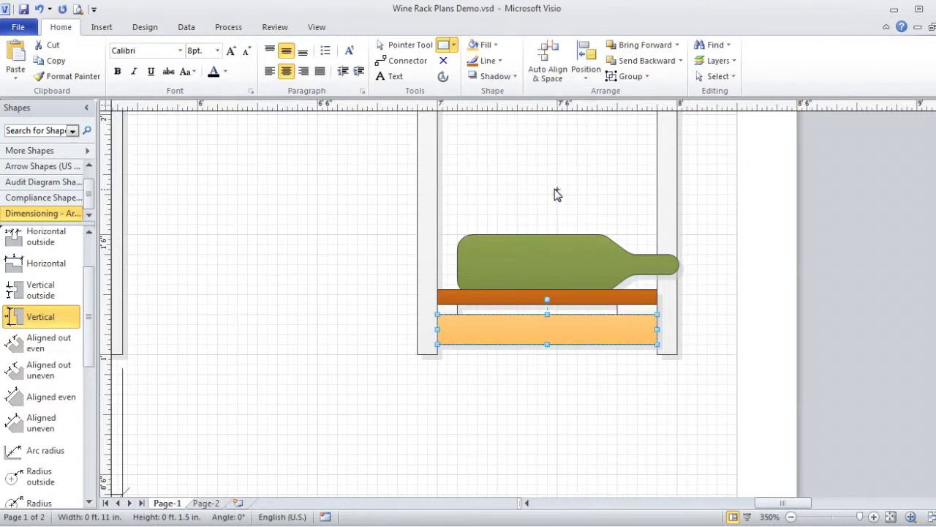
click(527, 503)
click(524, 502)
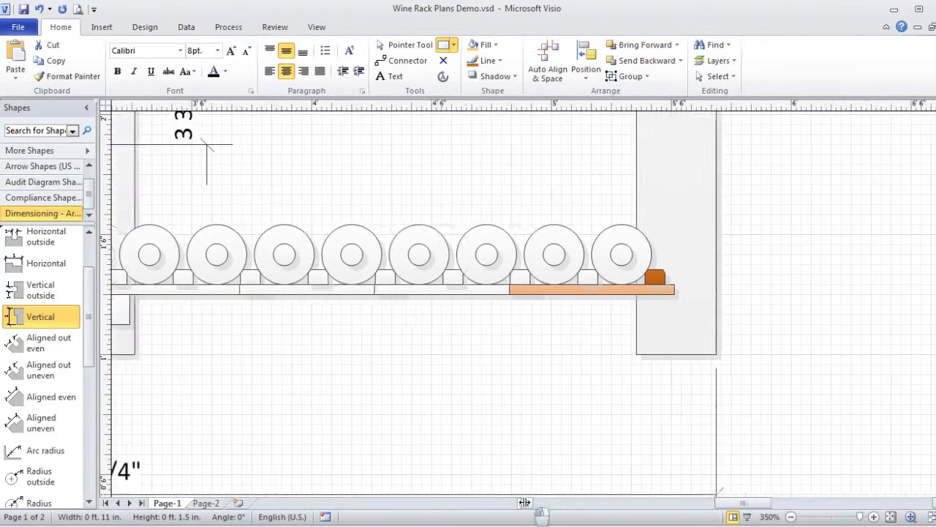
Step: Fill both small leg blocks under the front-view shelf light orange
mouse_move(203, 320)
mouse_down()
mouse_move(224, 322)
mouse_move(216, 313)
mouse_up()
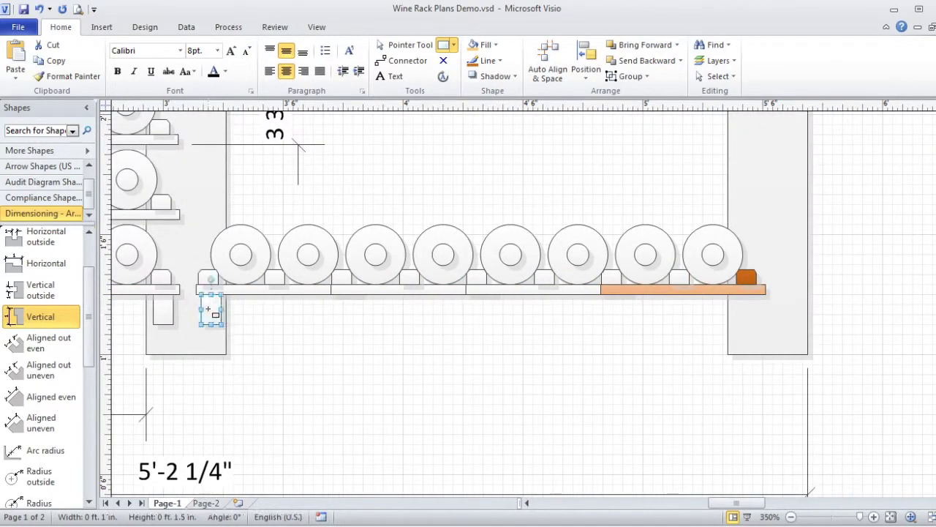
click(483, 45)
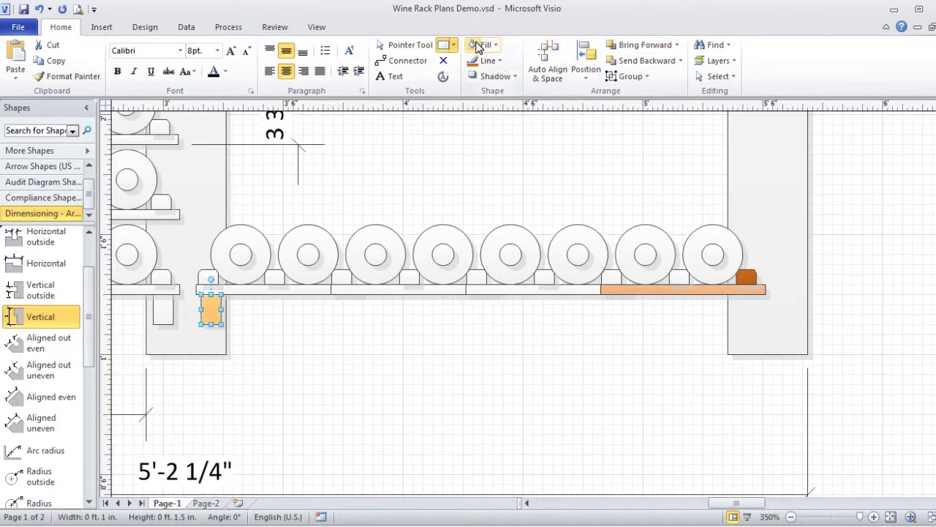
click(155, 316)
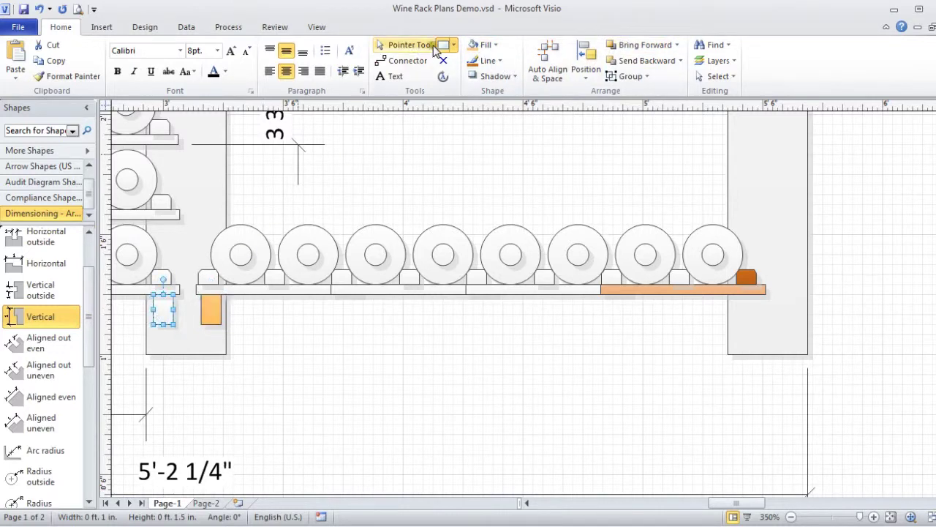
click(474, 47)
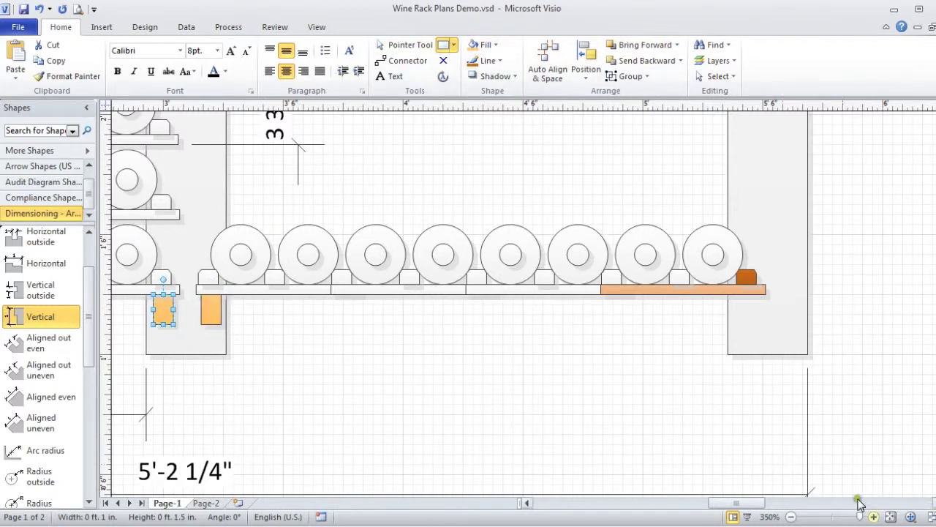
scroll(522, 304, right, 10)
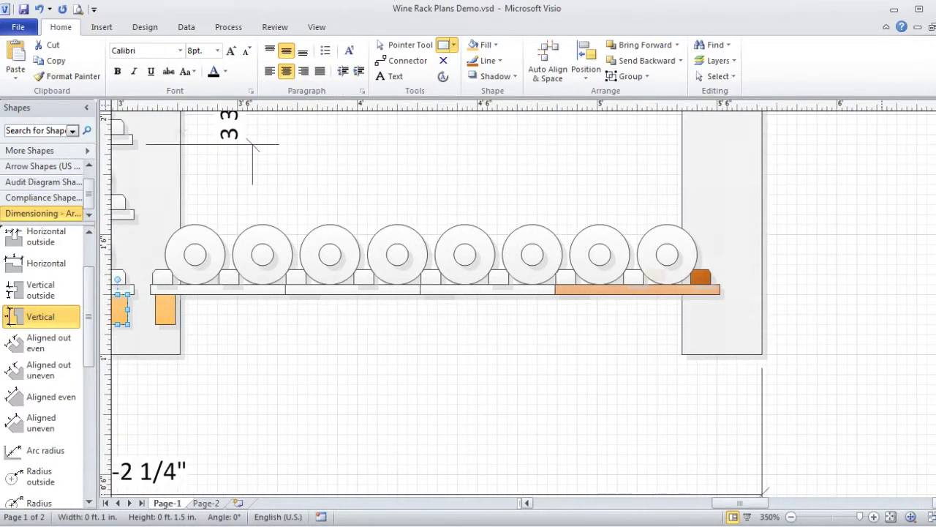
scroll(522, 304, right, 2)
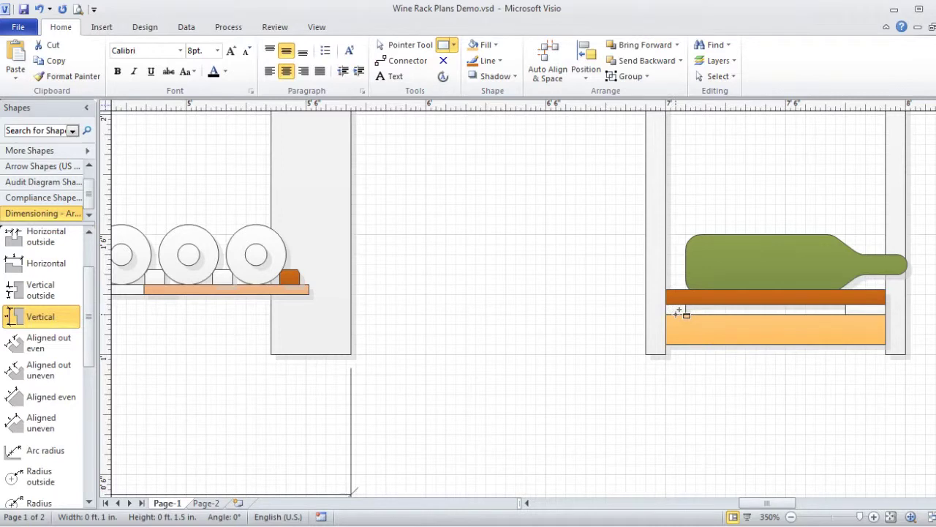
Step: Fill the small support block and the white spacer under the shelf light orange
click(494, 45)
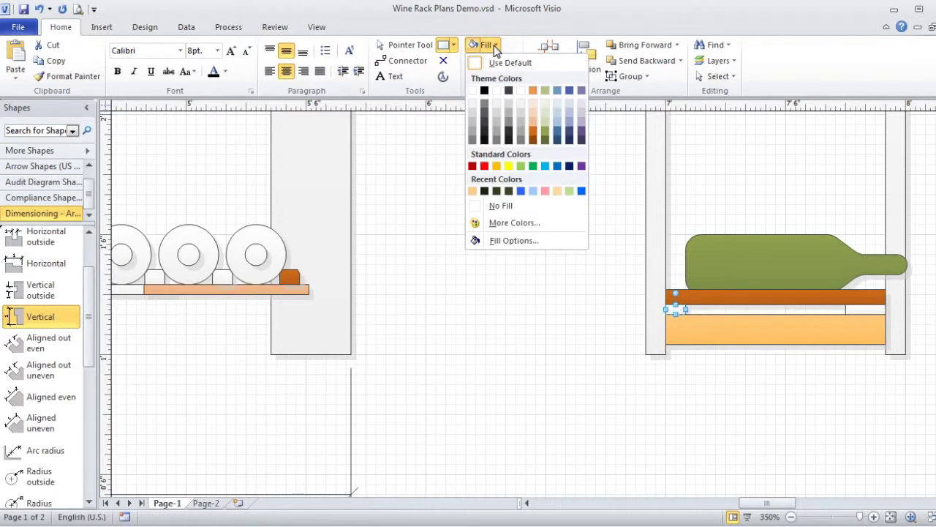
click(535, 130)
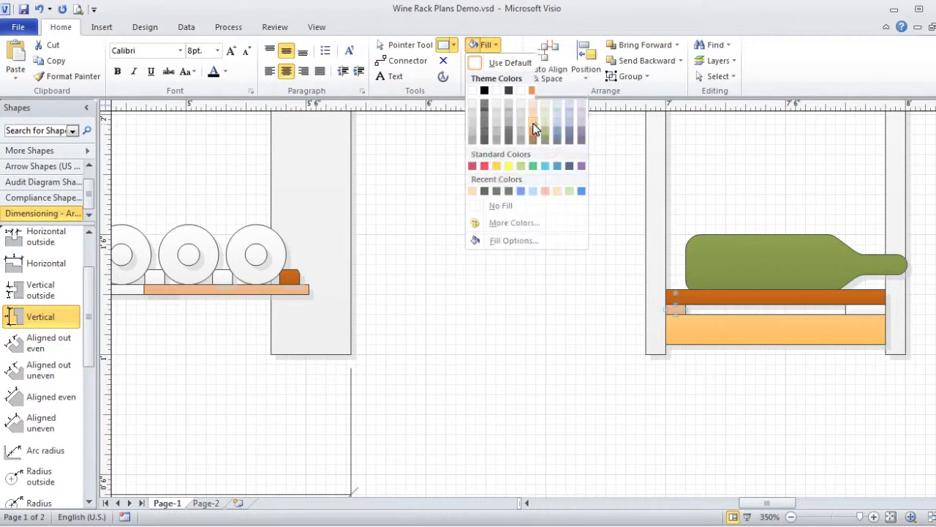
click(857, 310)
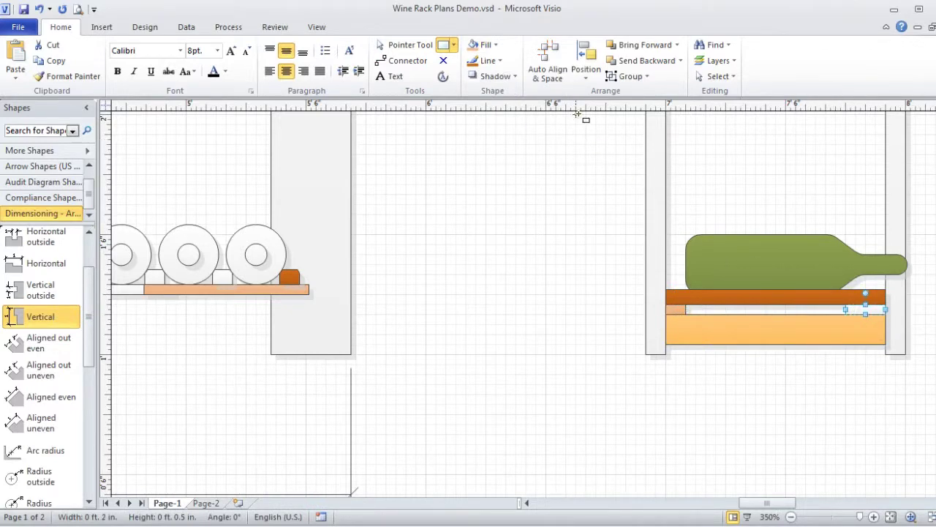
click(473, 45)
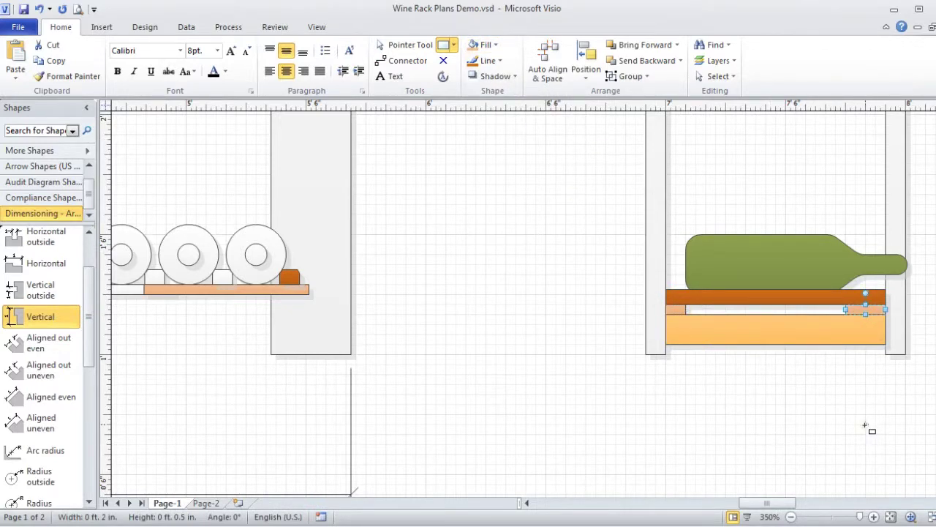
scroll(524, 305, right, 3)
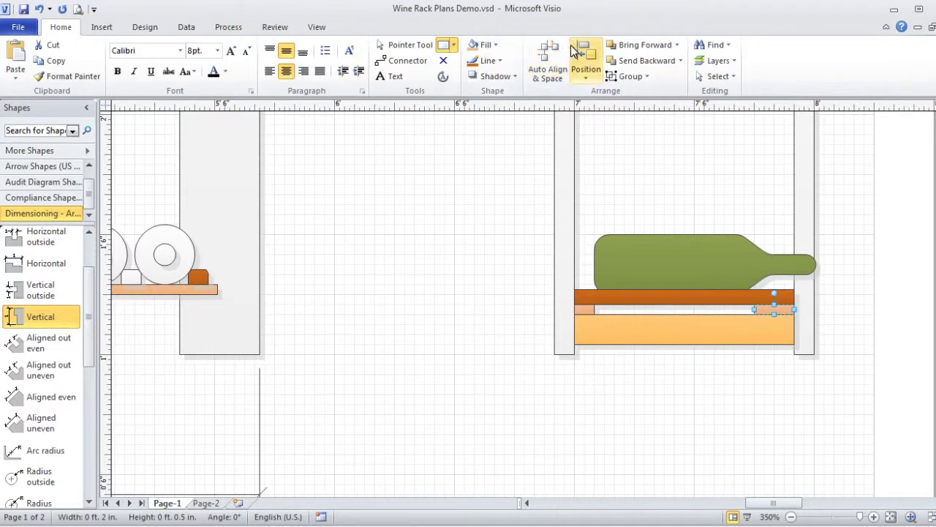
Step: Nudge the left upright board to the right
click(403, 52)
click(569, 244)
key(Right)
key(Right)
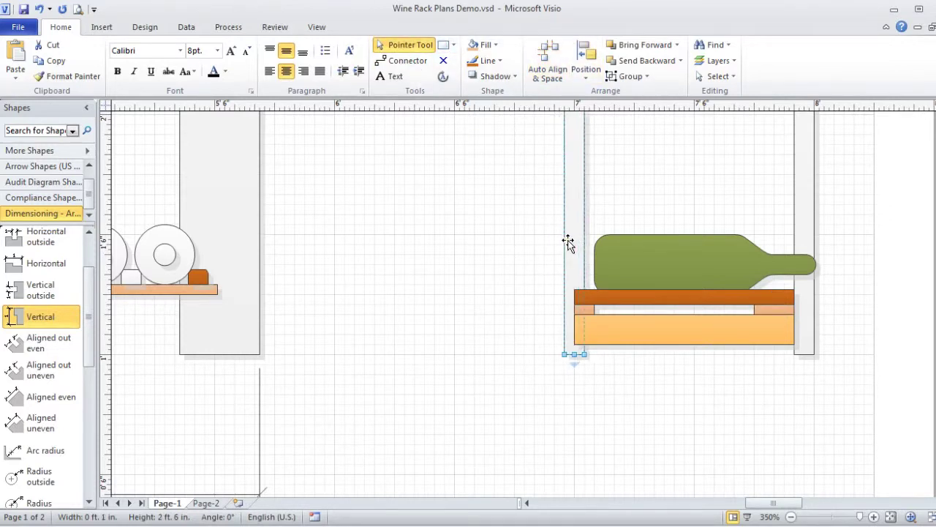
click(621, 359)
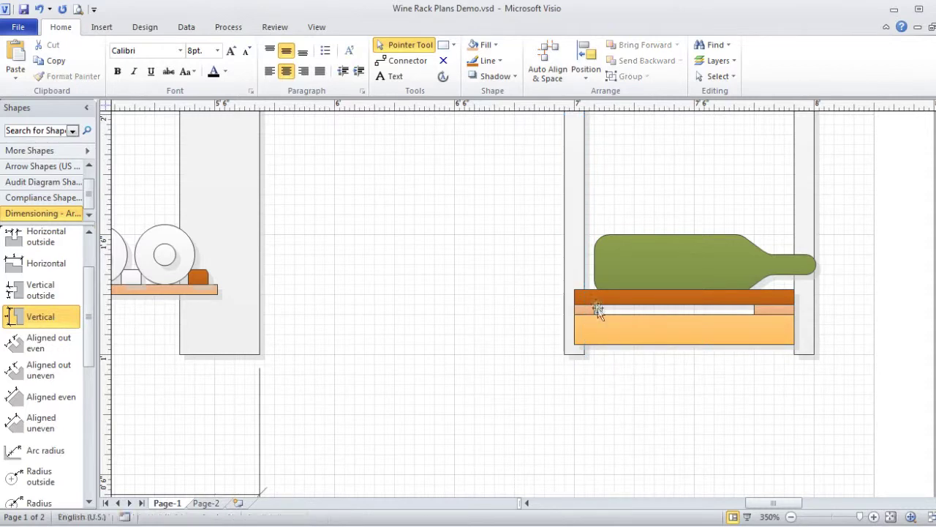
Step: Shorten the light-orange board to 10.5 in and trim the dark-orange board's left end
click(588, 309)
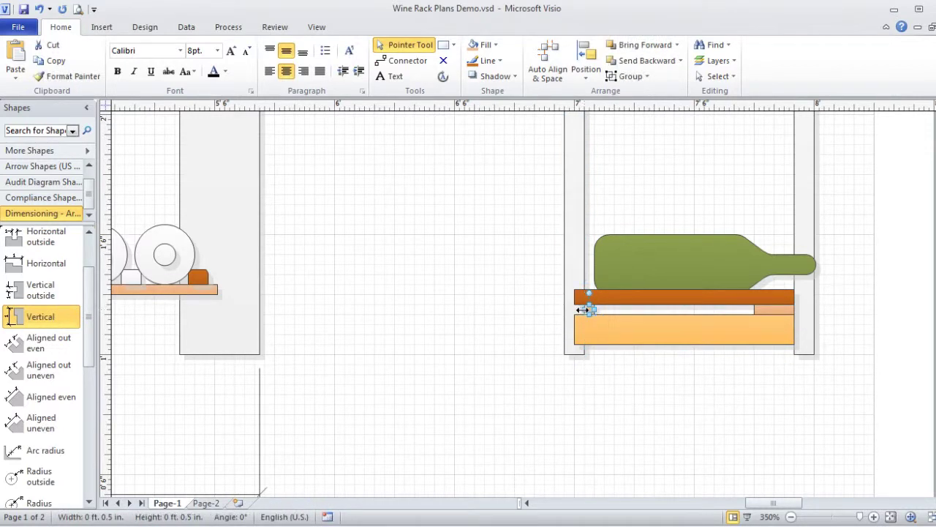
click(589, 334)
drag(576, 328, 585, 329)
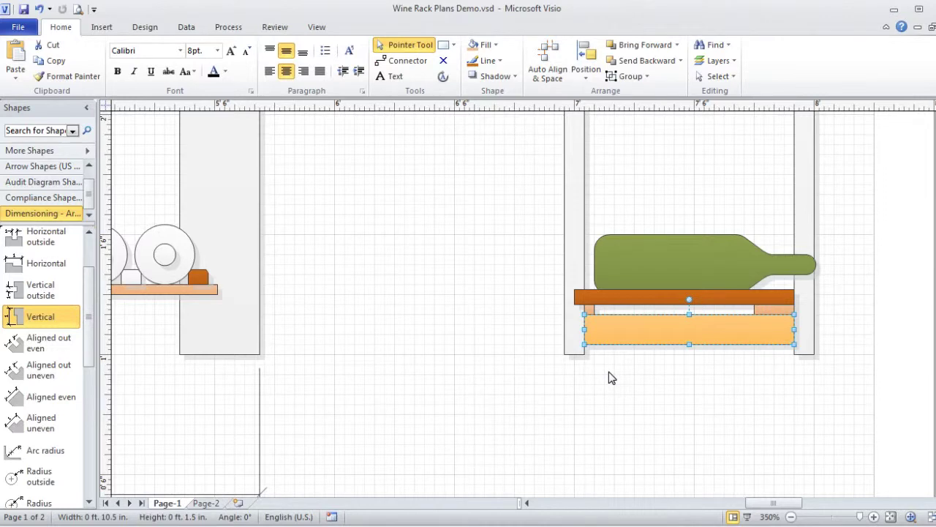
click(585, 298)
drag(575, 296, 578, 297)
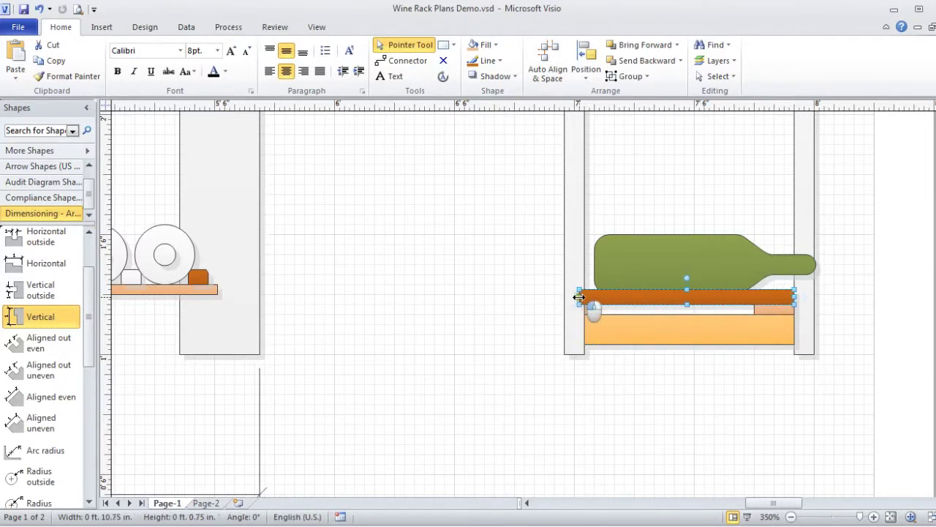
click(626, 379)
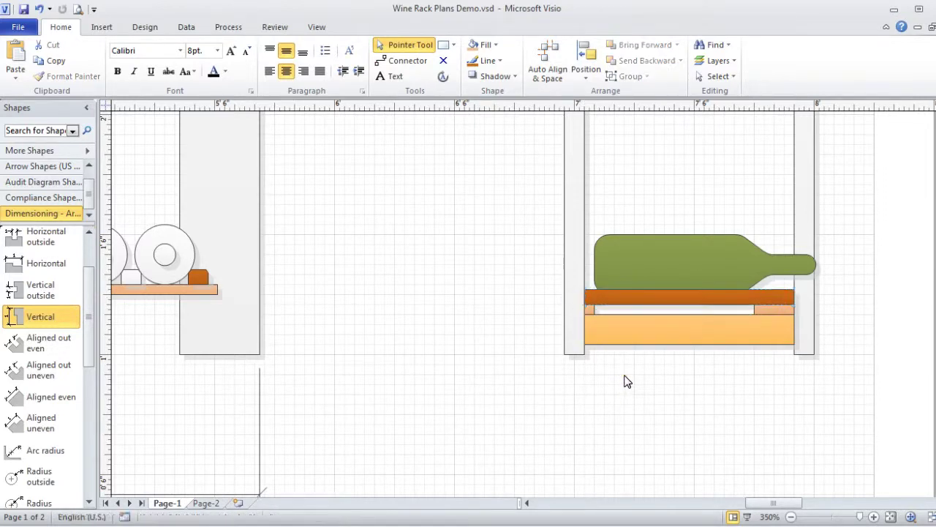
Step: Bring the green bottle to the front of all shapes
click(654, 267)
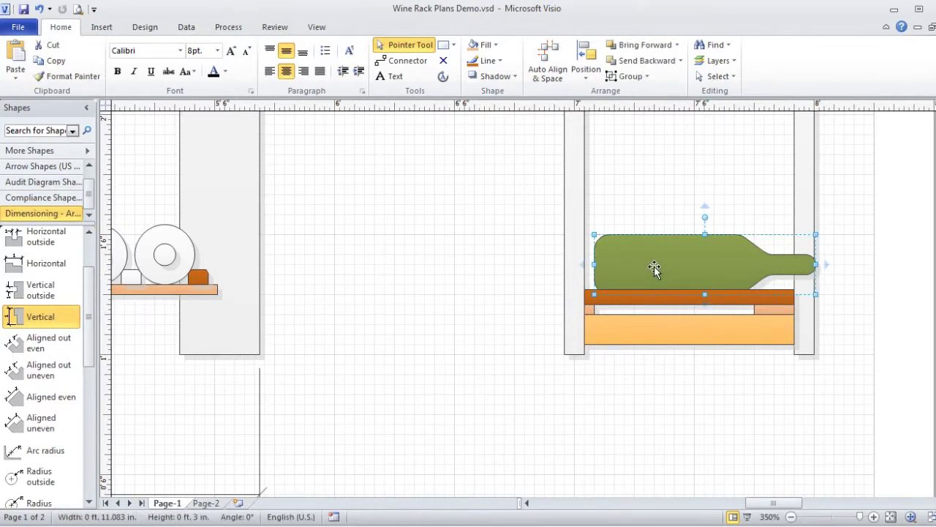
click(678, 46)
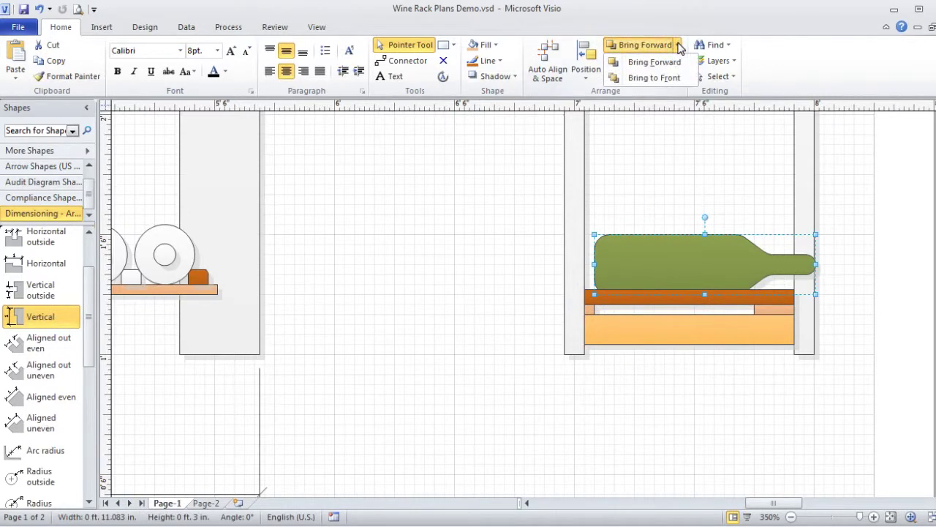
click(653, 78)
click(502, 224)
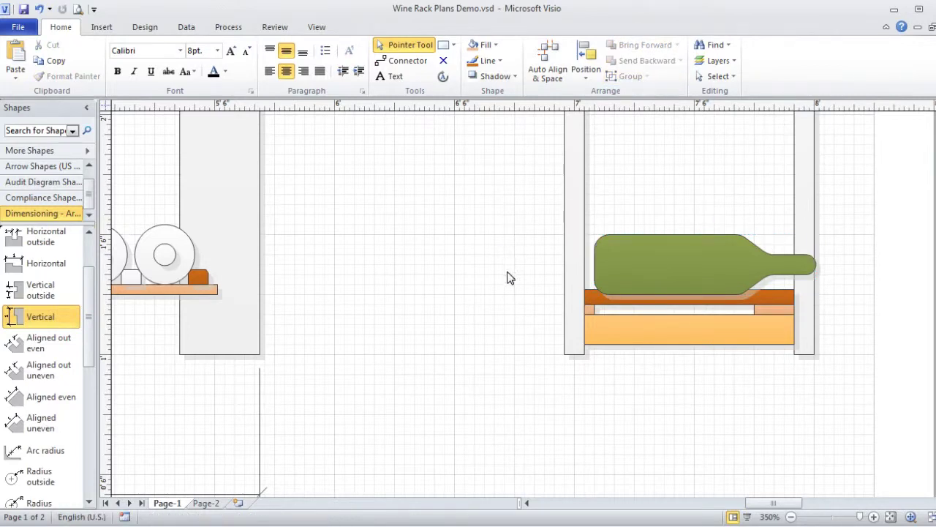
Step: Remove the green bottle's shadow
click(690, 279)
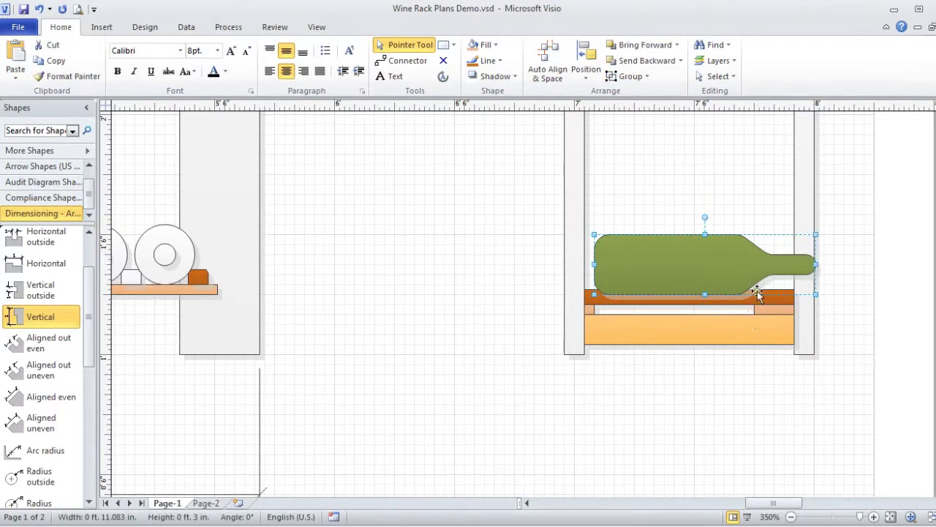
click(497, 78)
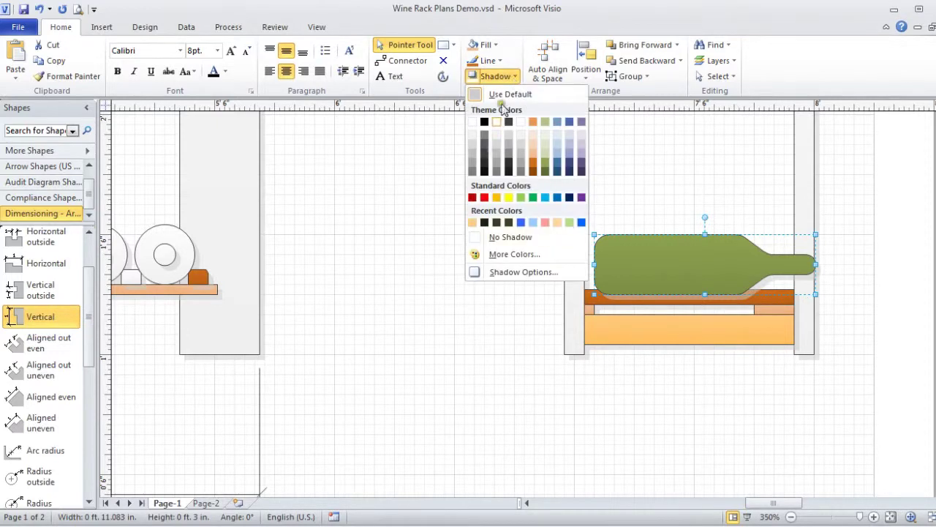
click(489, 238)
click(505, 335)
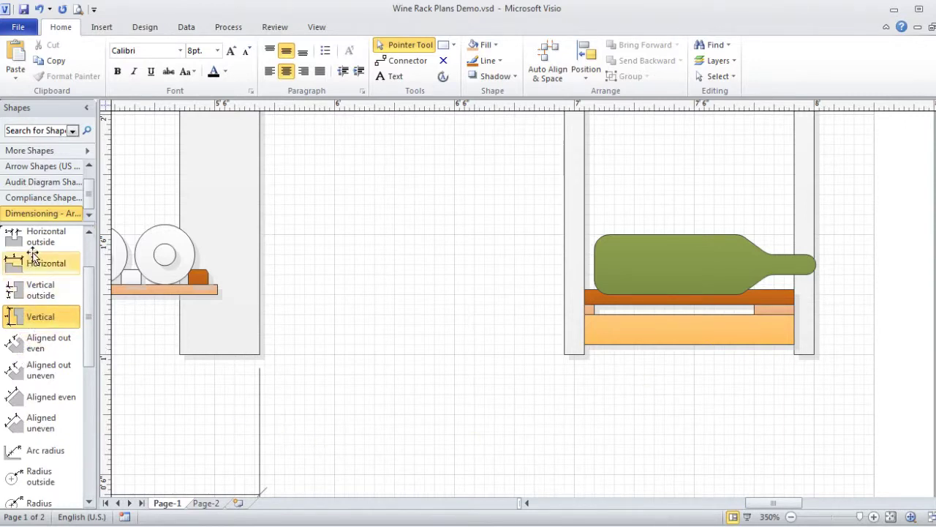
Step: Add a 10 1/2" horizontal dimension glued to the shelf corners below the rack
drag(35, 265, 583, 409)
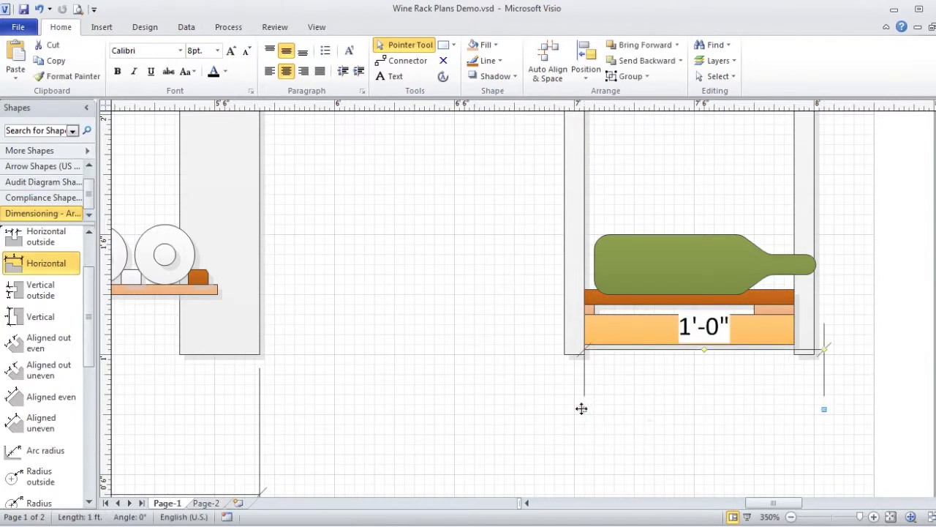
drag(826, 352, 829, 449)
drag(825, 408, 794, 356)
drag(584, 408, 600, 373)
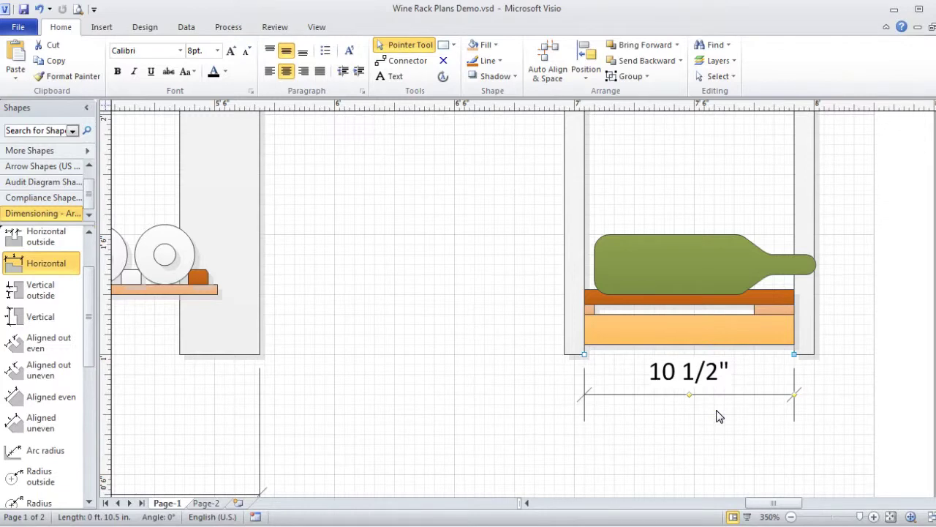
drag(793, 396, 796, 474)
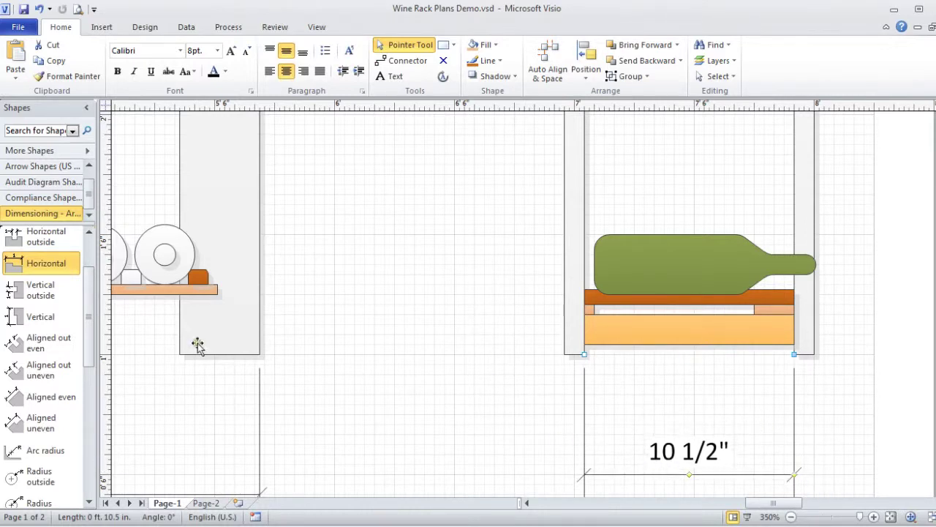
Step: Add a 2" horizontal dimension attached to the right spacer edge
drag(63, 262, 617, 383)
drag(856, 324, 795, 355)
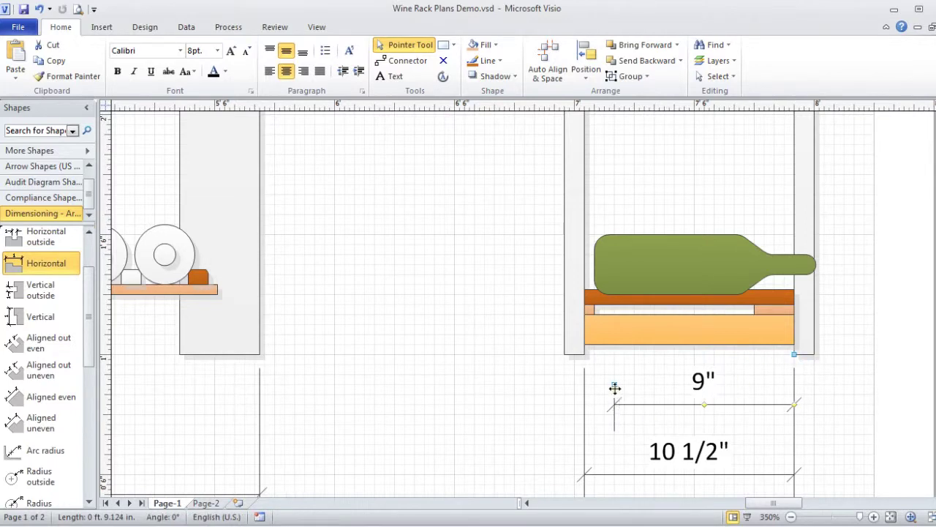
drag(614, 384, 855, 393)
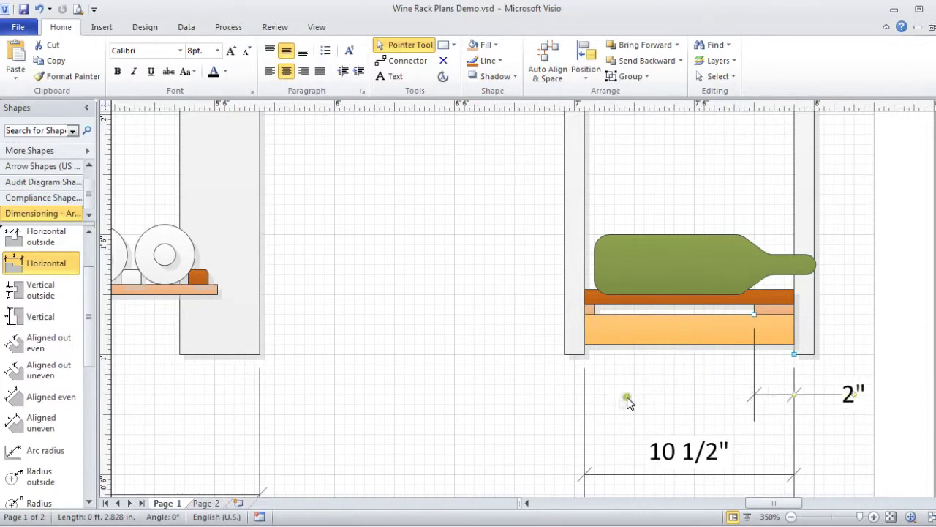
key(Escape)
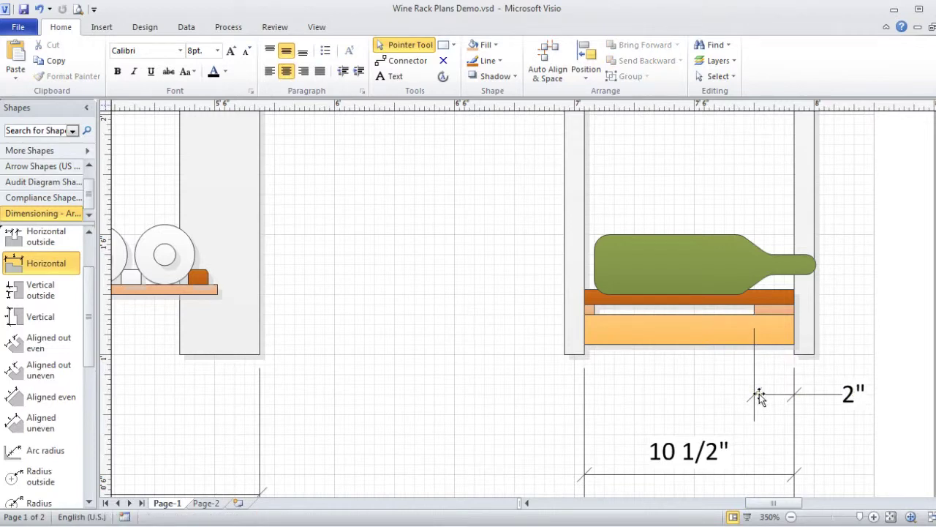
Step: Duplicate the 2" dimension into a 1/2" one at the left post and align all three
click(759, 395)
key(ctrl+d)
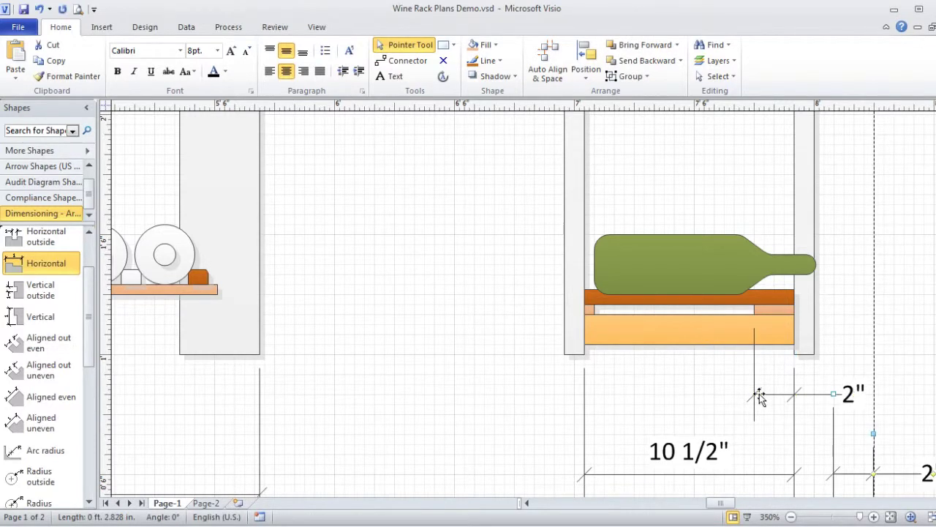
drag(854, 477, 612, 424)
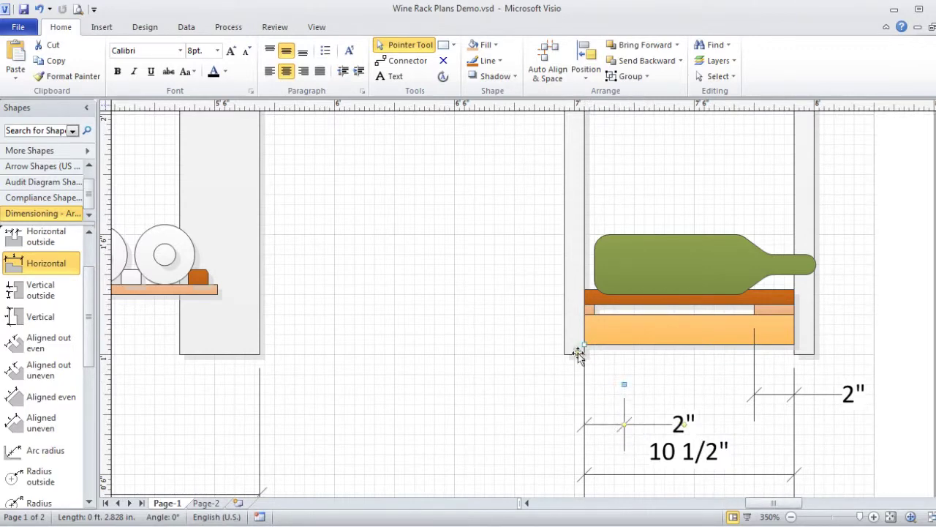
drag(583, 340, 594, 314)
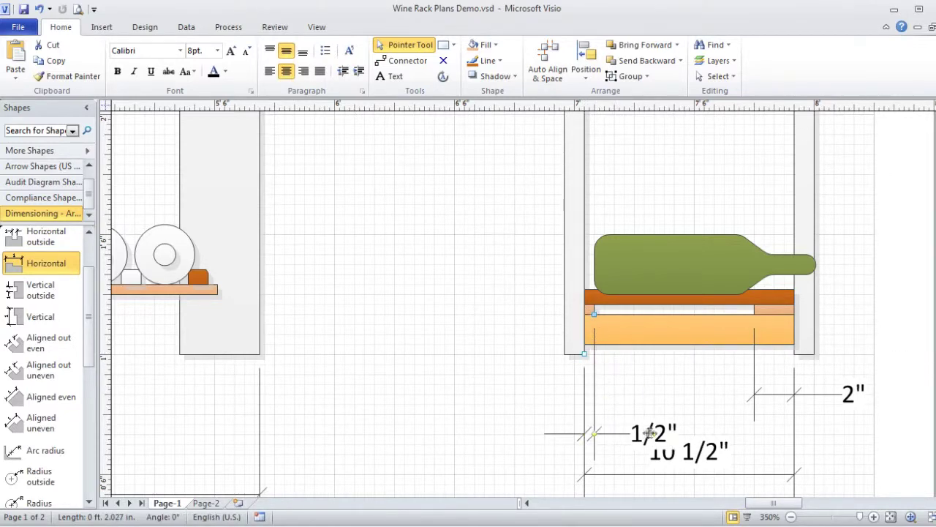
drag(654, 433, 540, 446)
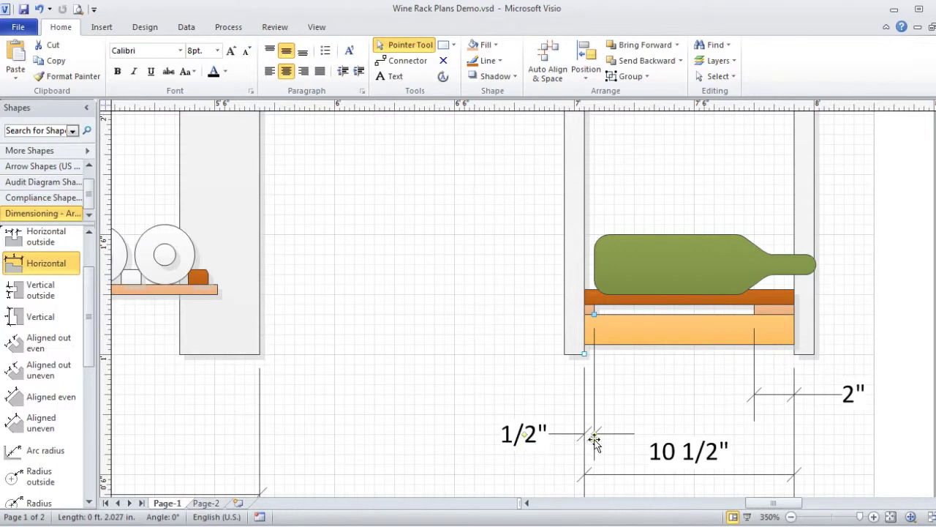
drag(595, 434, 597, 395)
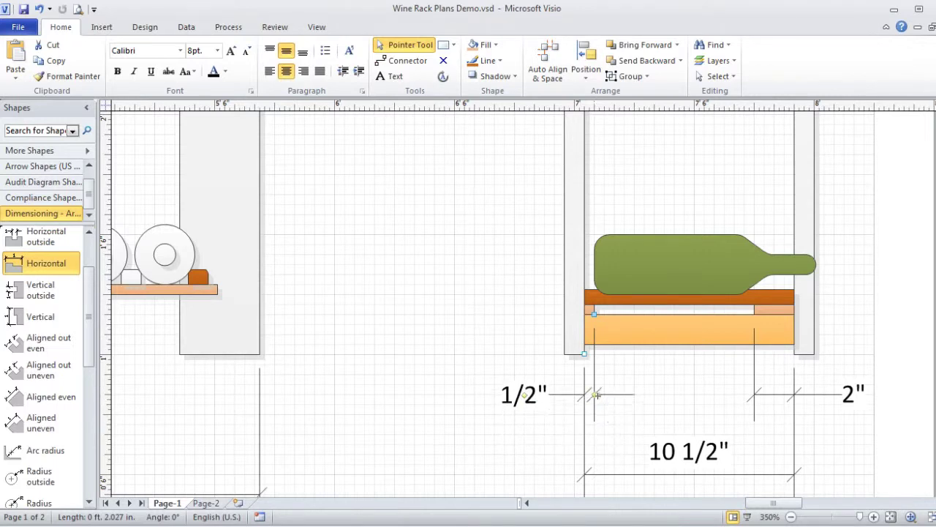
drag(795, 473, 795, 460)
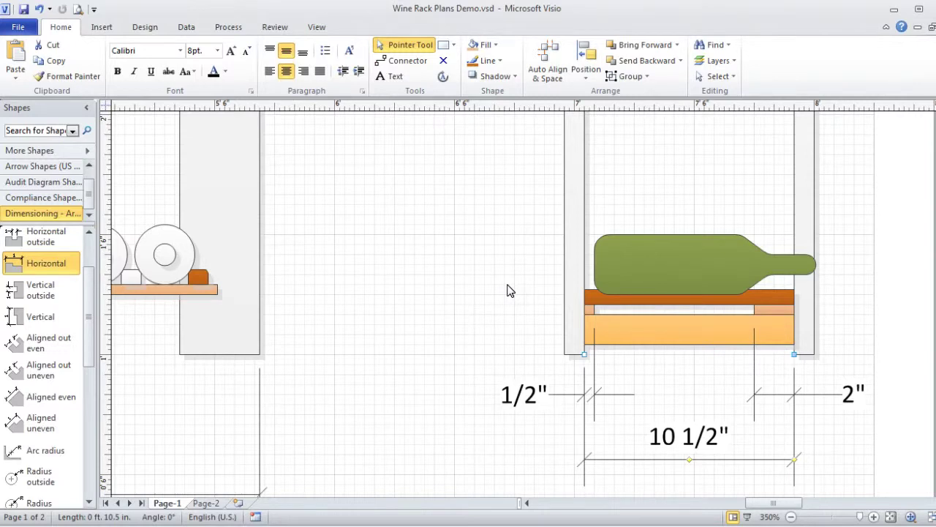
Step: Undo the upright nudge and stretch the left square to 1.5 in and light orange board to 11 in
click(573, 231)
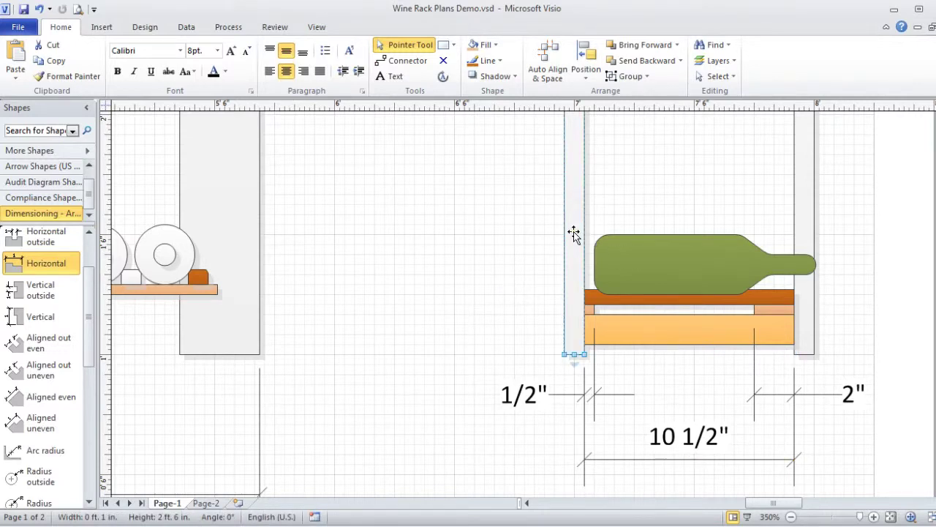
key(ctrl+z)
key(ctrl+z)
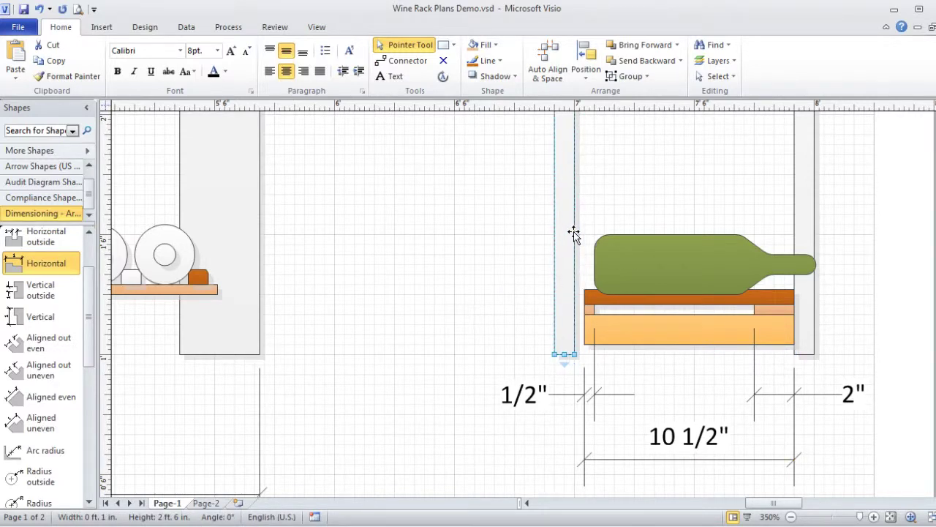
key(ctrl+z)
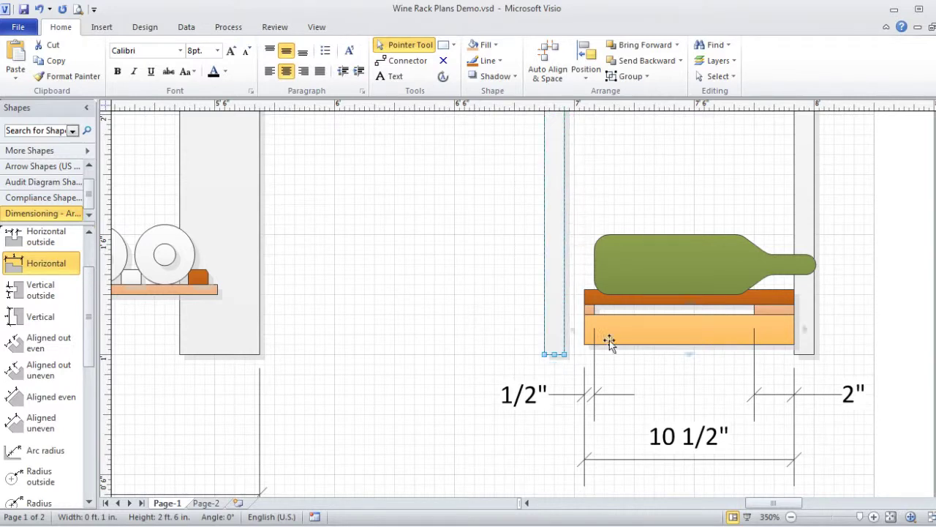
click(590, 308)
drag(585, 309, 564, 297)
click(590, 297)
click(597, 336)
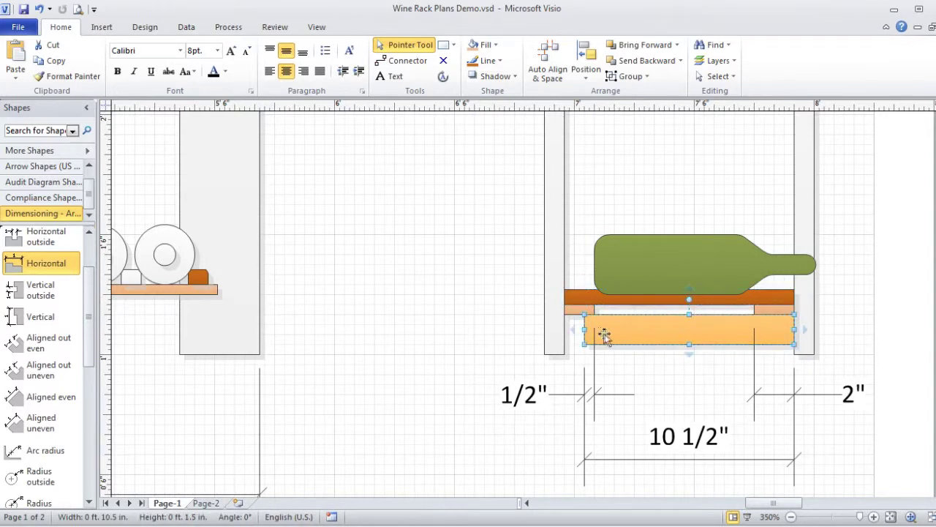
drag(585, 329, 564, 330)
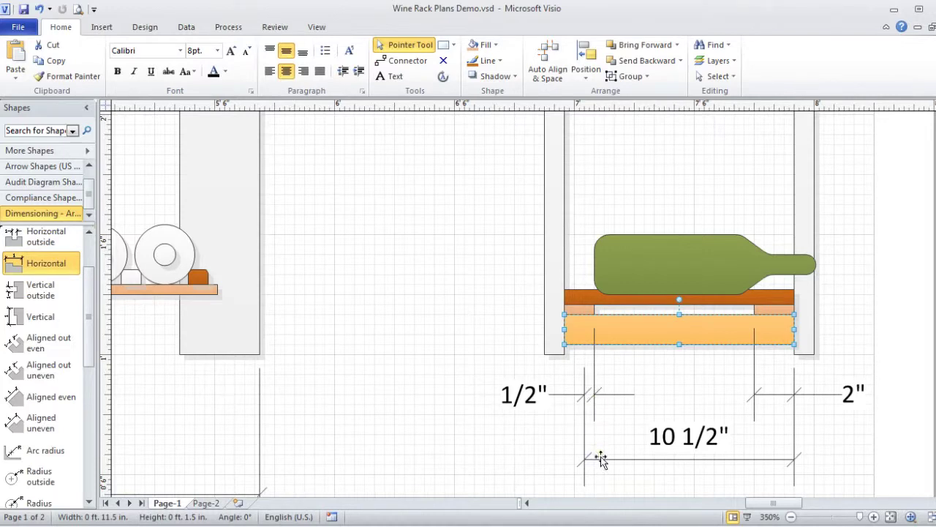
Step: Extend the left dimension to read 1 1/2" and the overall dimension to 11 1/2"
click(585, 426)
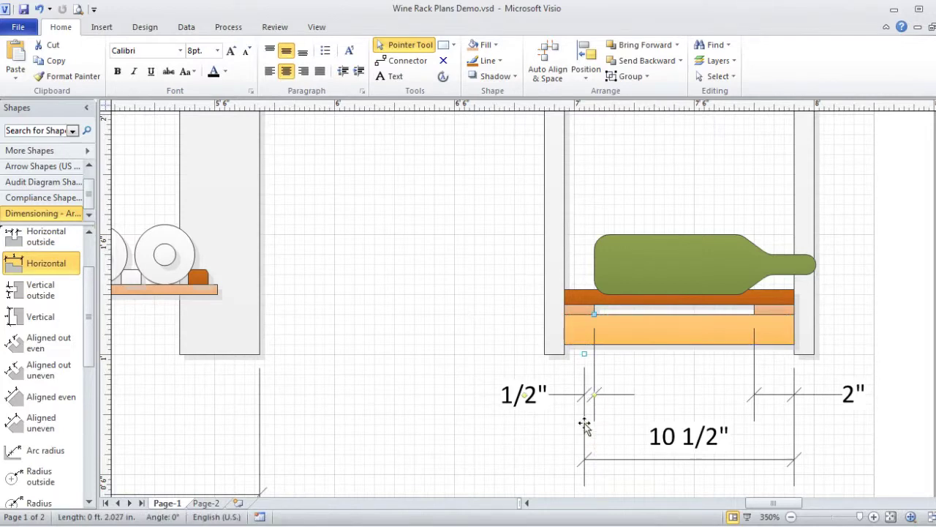
drag(584, 353, 565, 355)
click(583, 386)
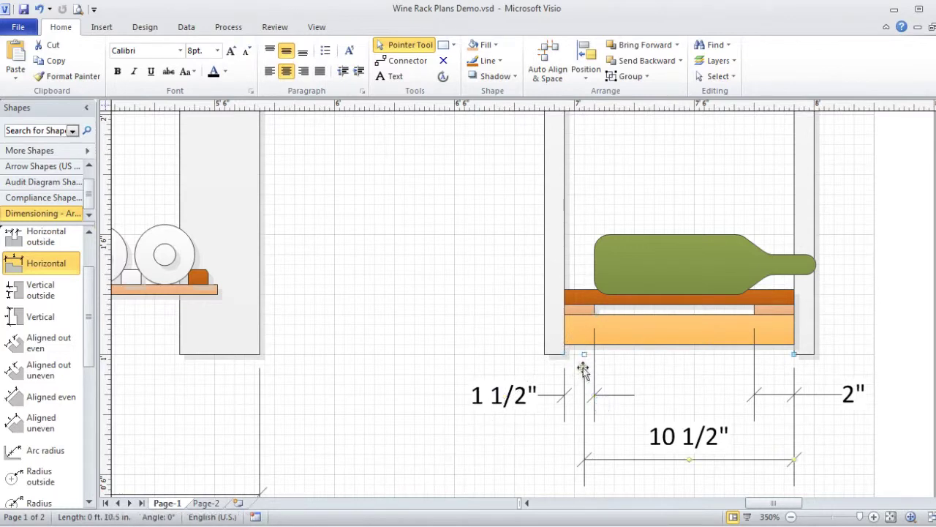
drag(584, 355, 566, 357)
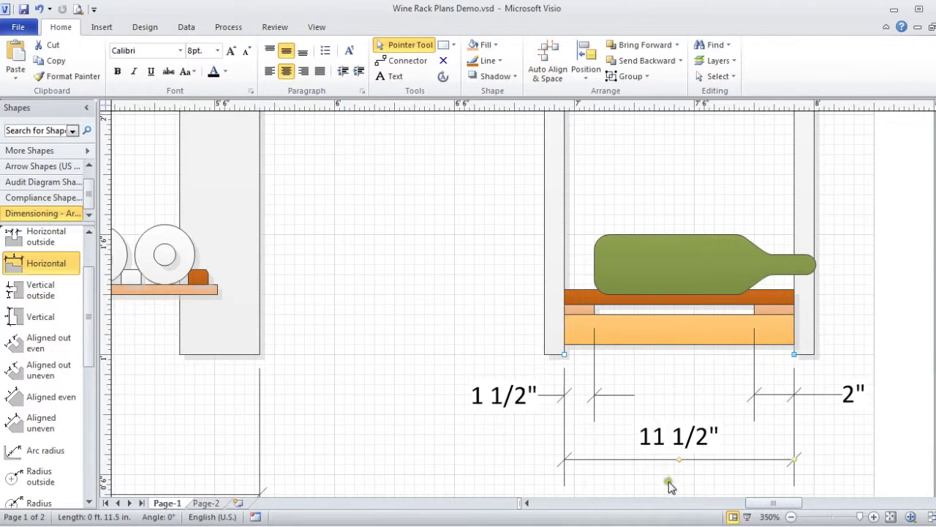
click(692, 486)
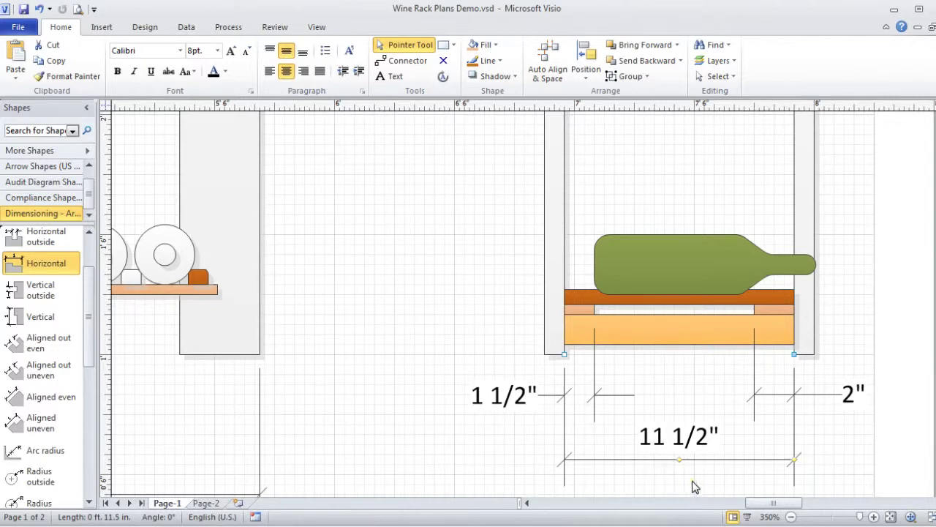
Step: Narrow the right spacer block to 1.5 in and reattach its dimension to the new edge
click(762, 310)
drag(755, 311, 765, 313)
click(756, 376)
drag(757, 376, 764, 313)
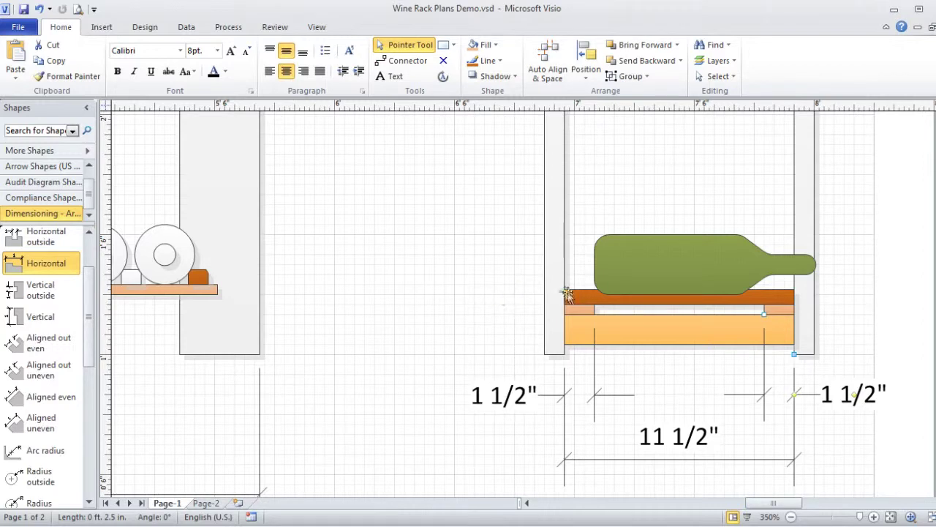
Step: Widen the left and right spacer blocks to 2 in
click(585, 309)
drag(594, 309, 602, 309)
click(767, 310)
drag(766, 310, 754, 310)
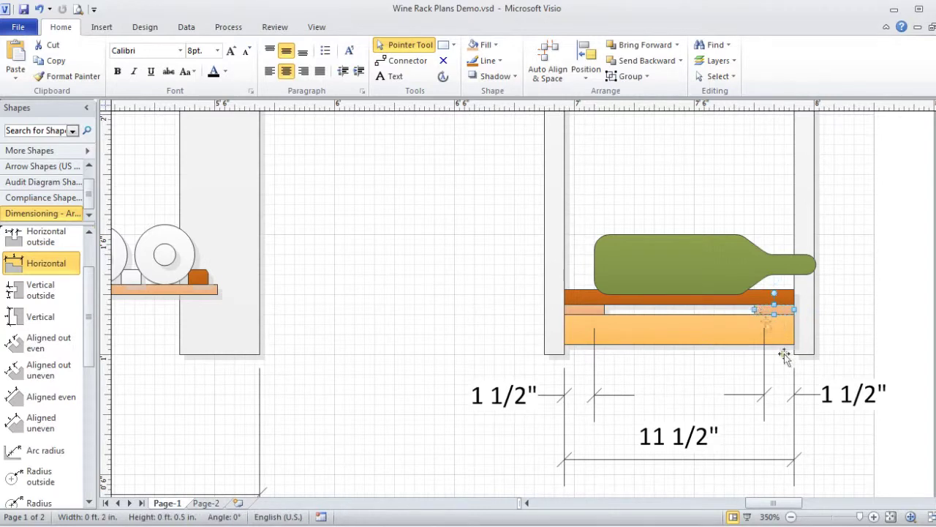
Step: Reattach the right and left end dimensions so each reads 2"
click(767, 393)
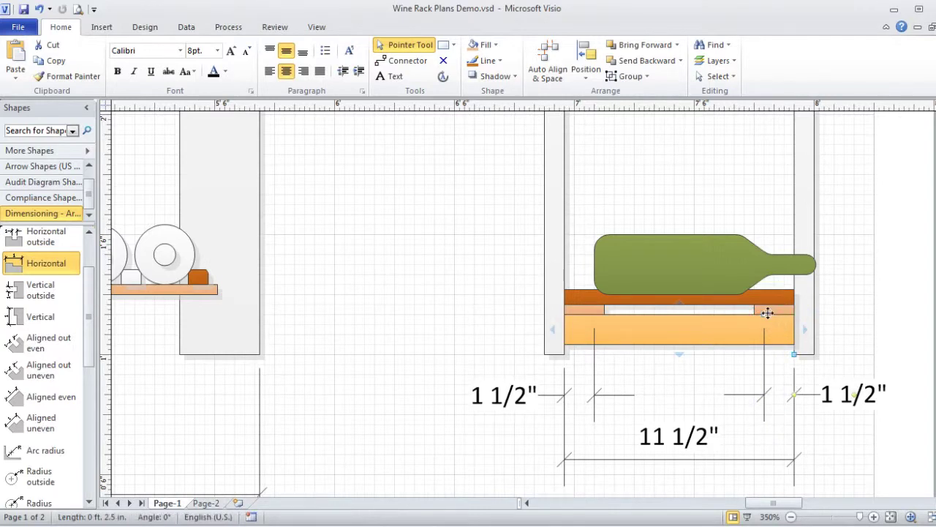
drag(765, 314, 754, 314)
click(594, 393)
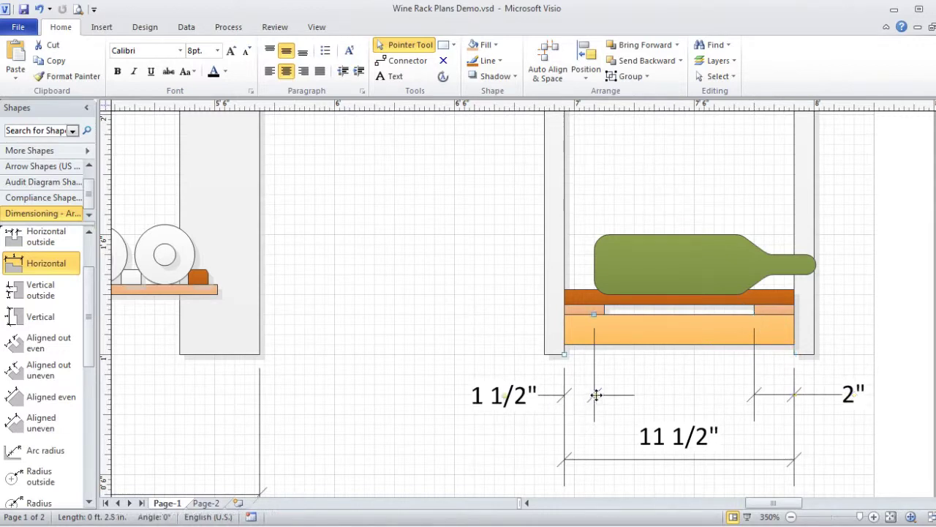
drag(594, 314, 604, 314)
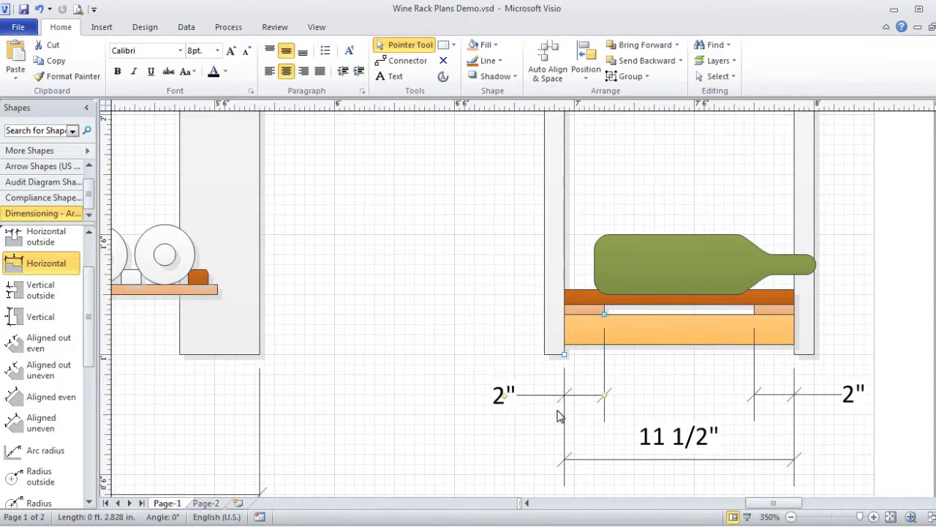
click(536, 422)
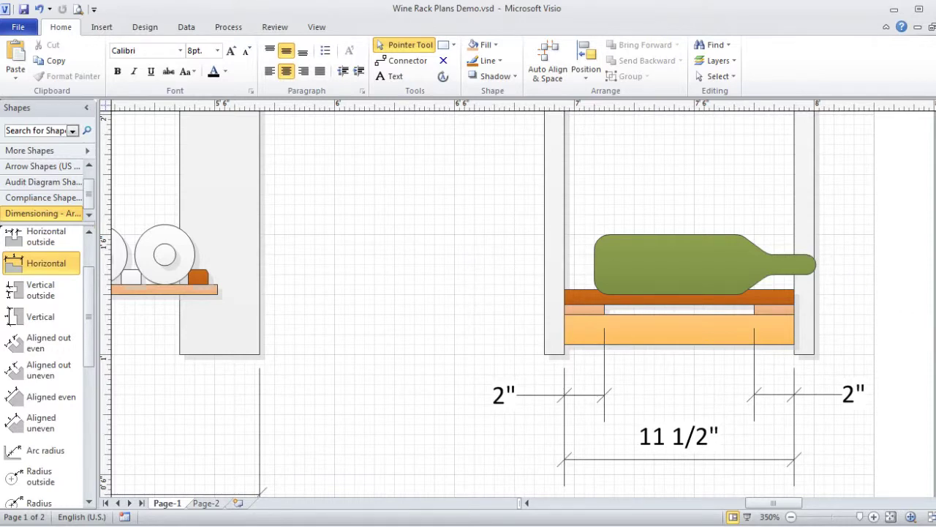
scroll(919, 326, down, 2)
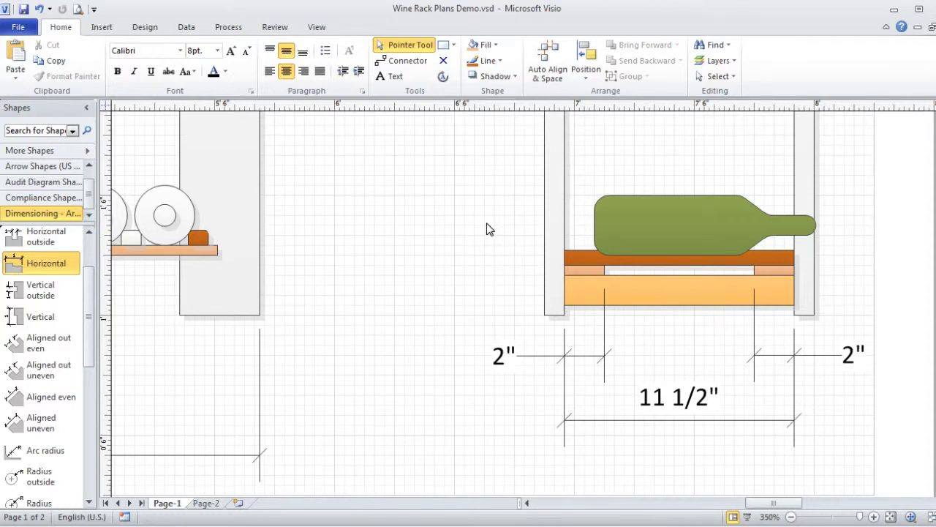
Step: Lower the large orange shelf board slightly in the side view
click(584, 269)
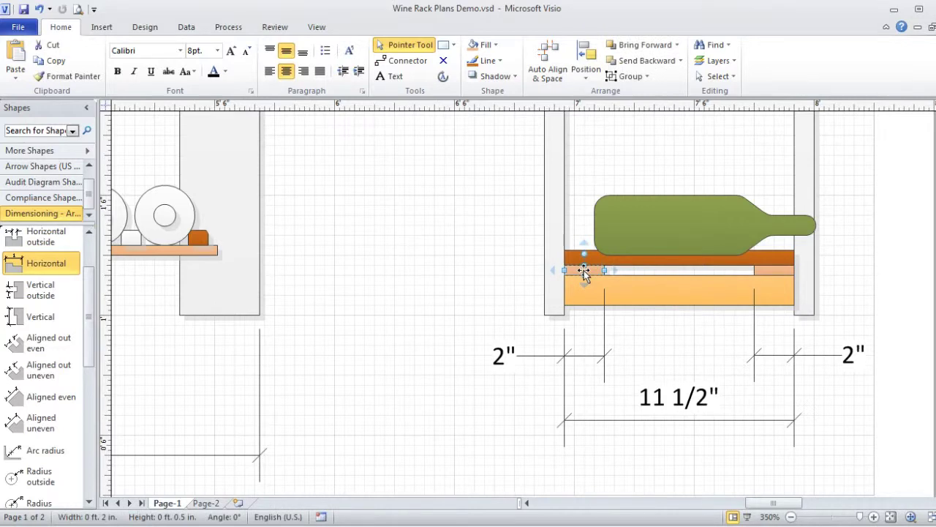
click(231, 289)
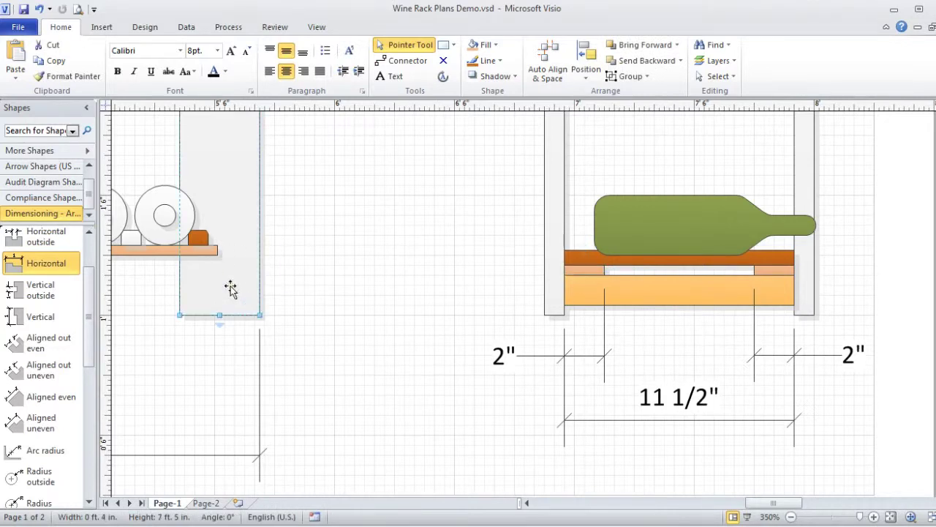
click(171, 250)
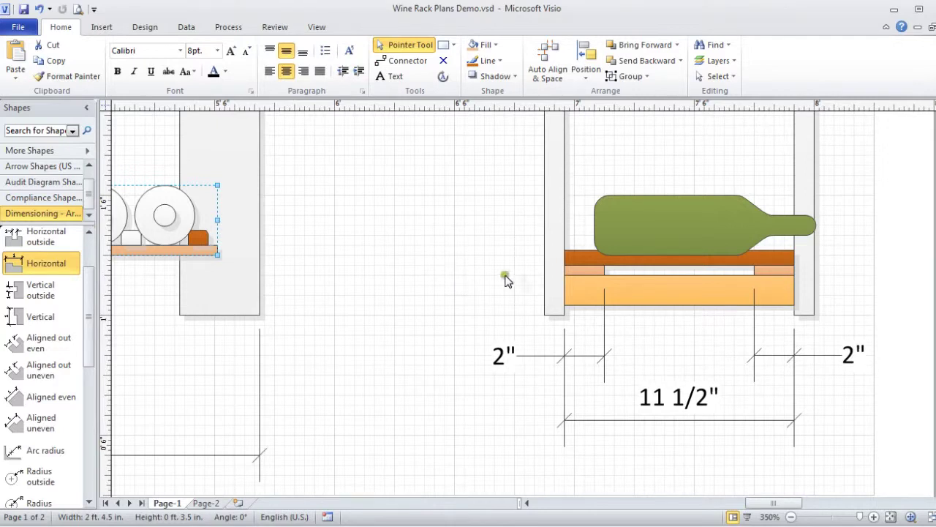
click(583, 269)
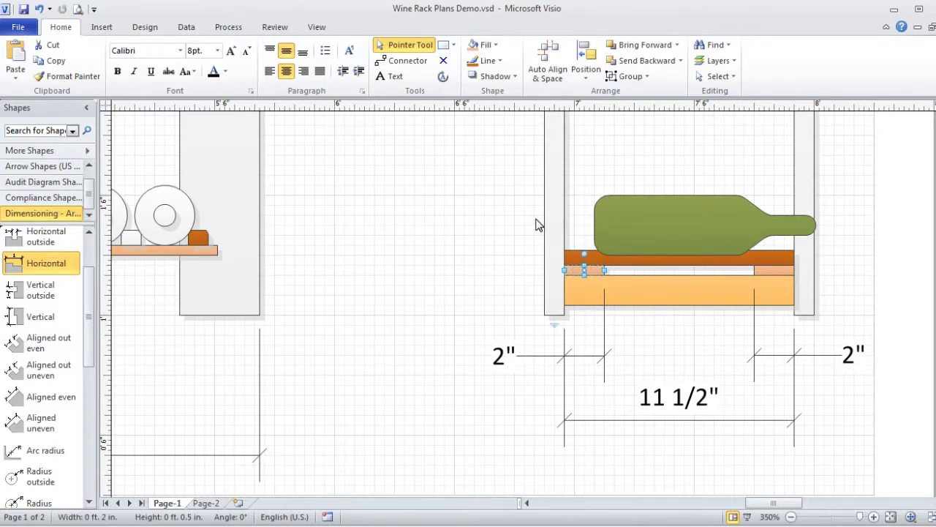
click(633, 293)
key(Down)
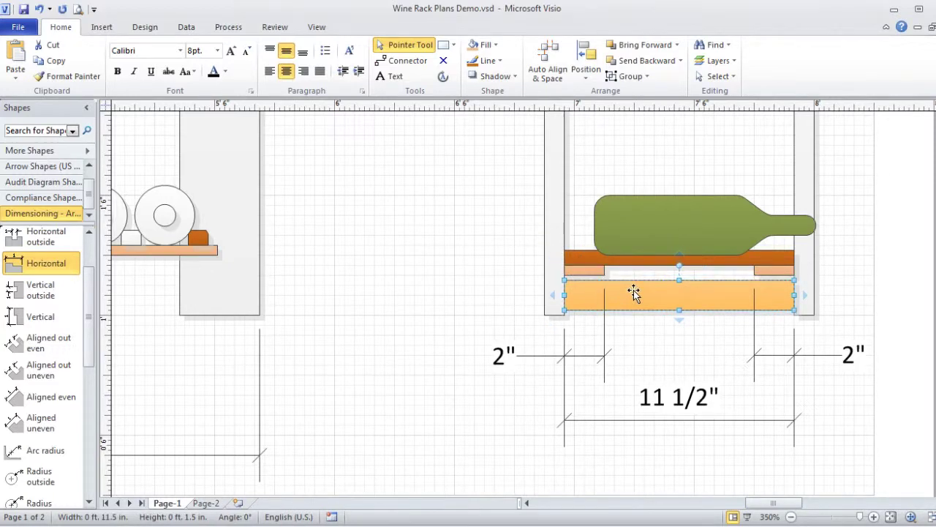
Step: Shorten the right spacer block to 0.75 in tall
click(589, 271)
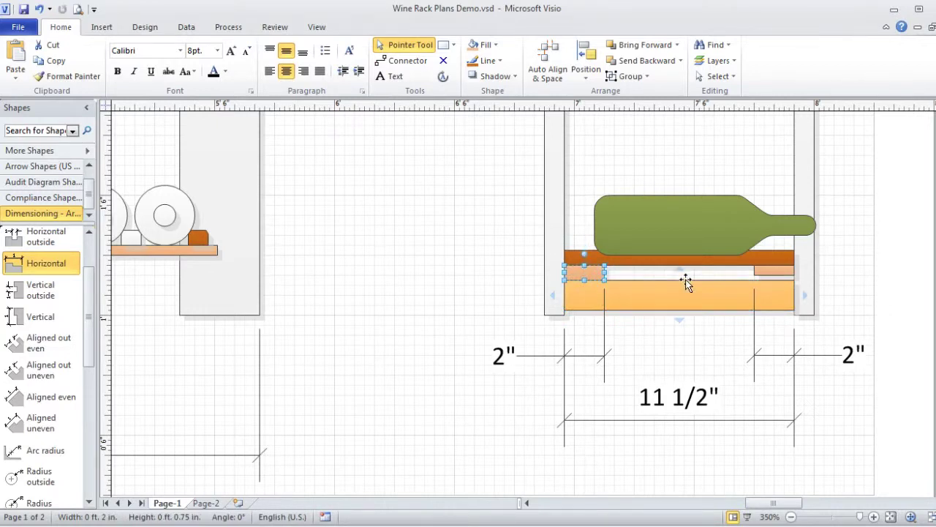
click(760, 275)
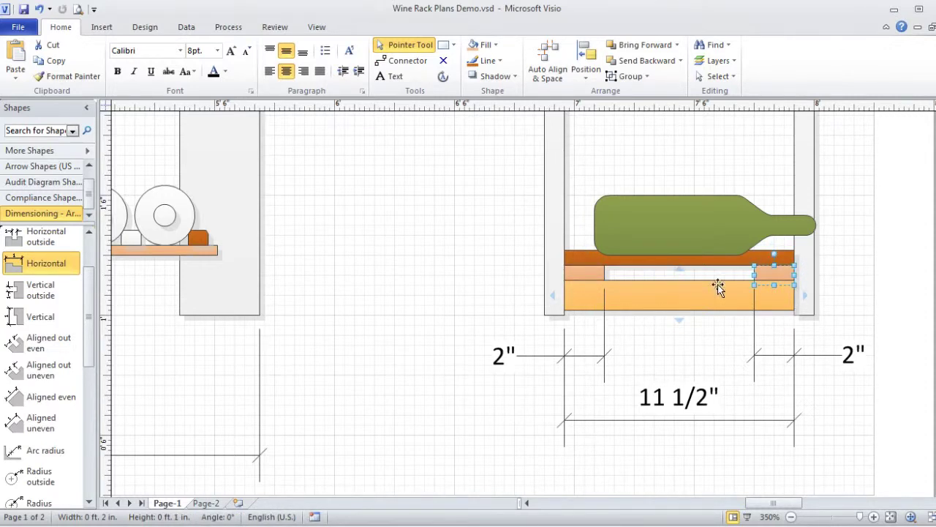
drag(774, 284, 774, 280)
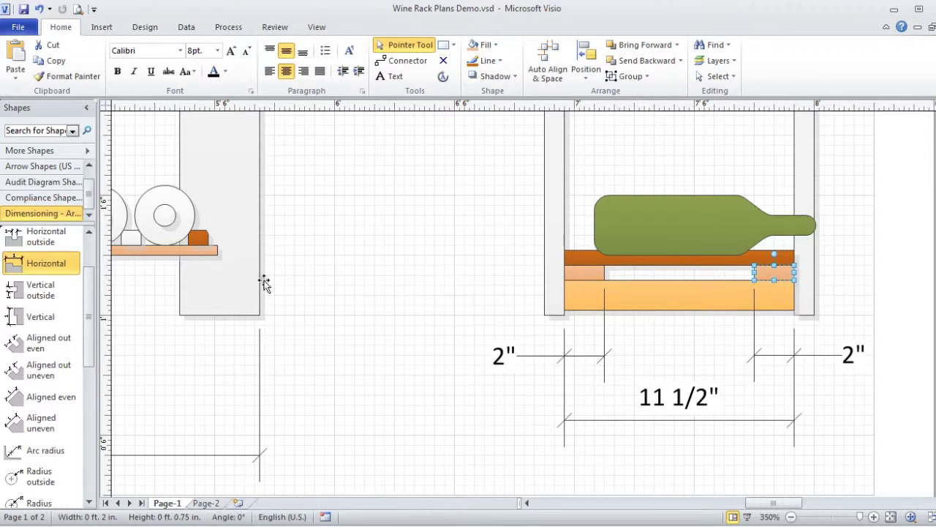
click(168, 252)
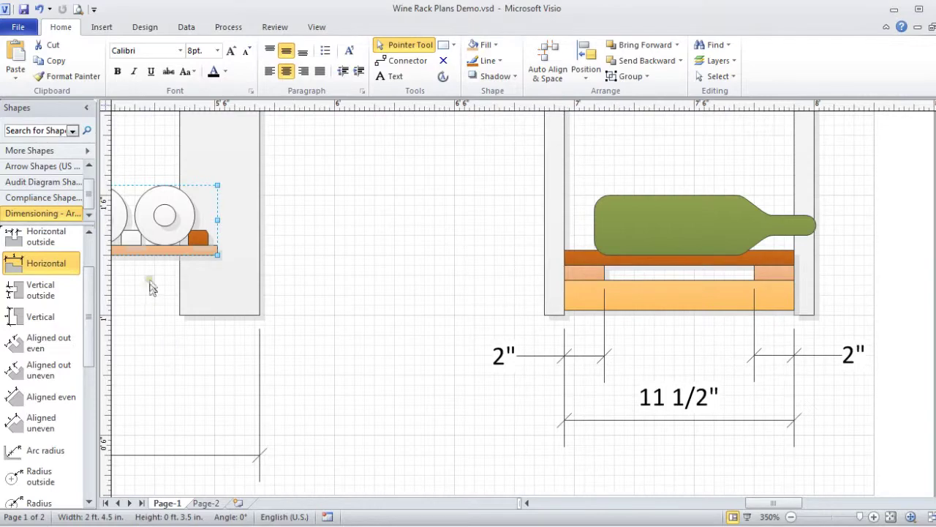
Step: Thicken the orange shelf inside the front-view group to 0.75 in
click(528, 502)
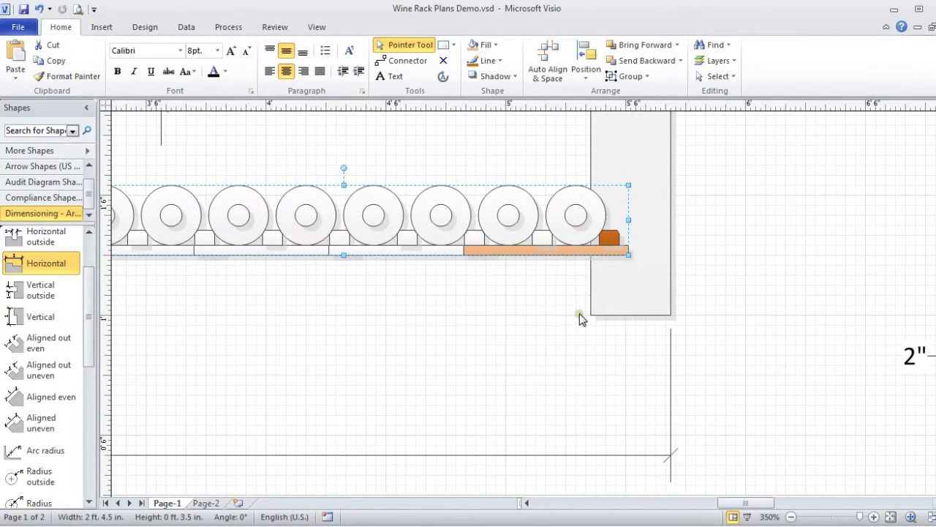
click(532, 254)
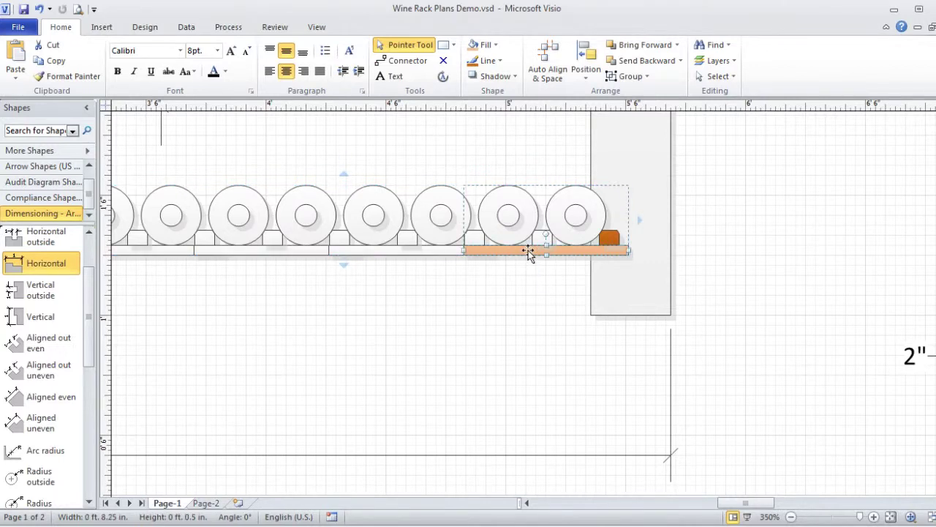
drag(546, 253, 549, 260)
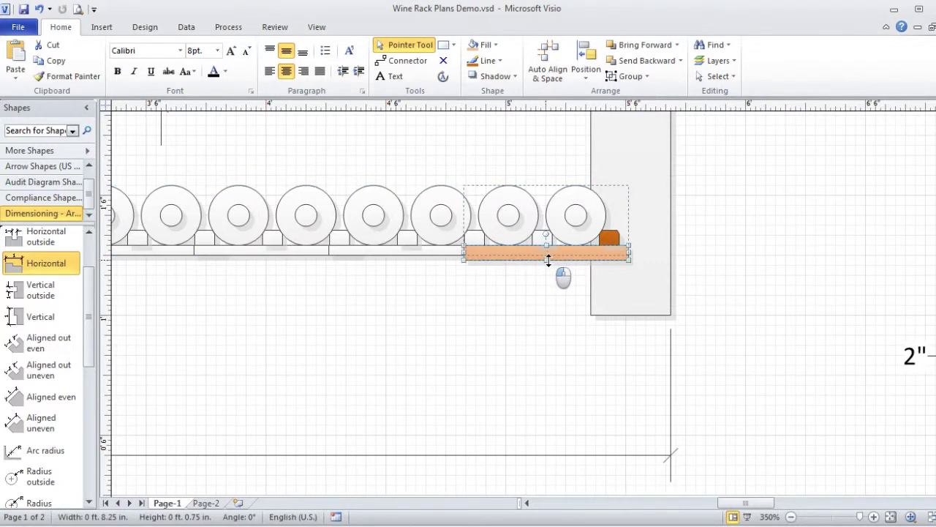
click(749, 349)
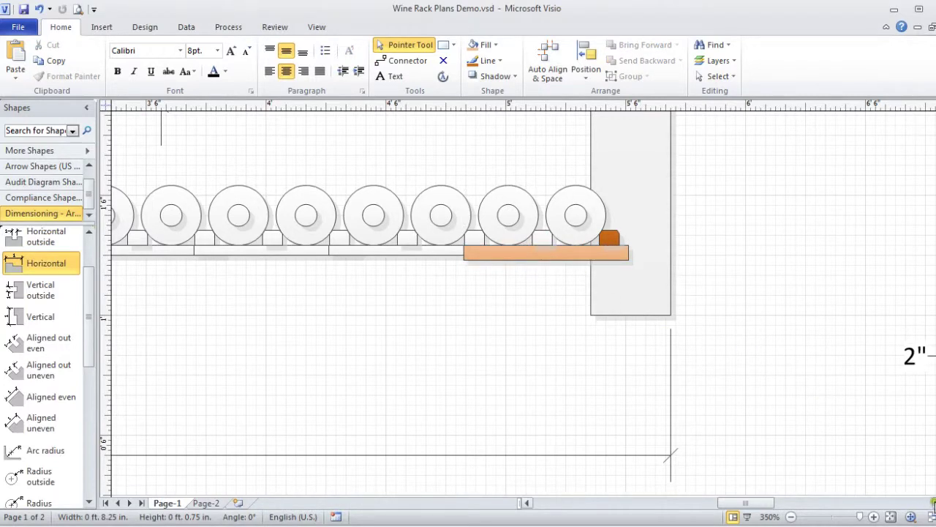
scroll(934, 504, right, 10)
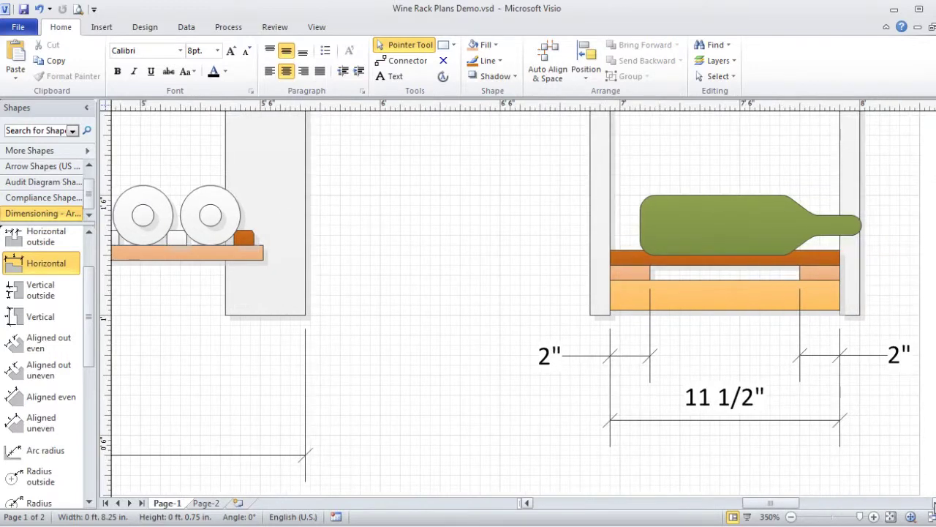
Step: Place a Vertical dimension beside the side view's left post, reading 11 1/4"
scroll(933, 504, right, 1)
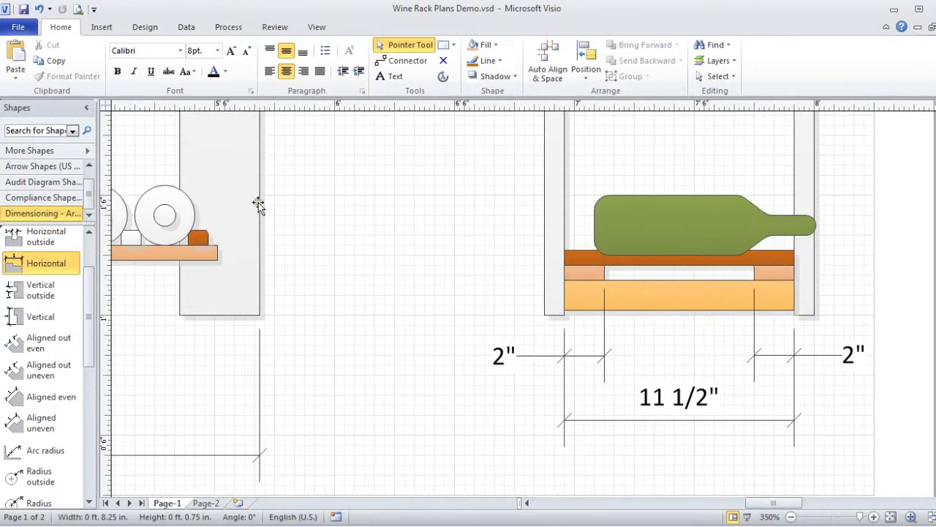
drag(33, 316, 553, 307)
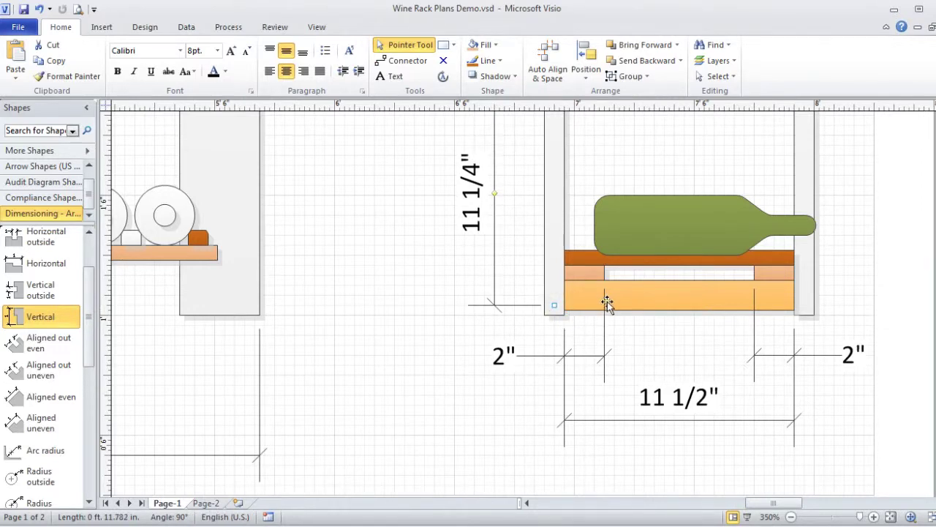
Step: Raise the bottle and rack assembly and shorten the vertical dimension to read 10 3/4"
drag(528, 165, 841, 329)
key(Up)
key(Up)
key(Up)
key(Up)
key(Up)
key(Up)
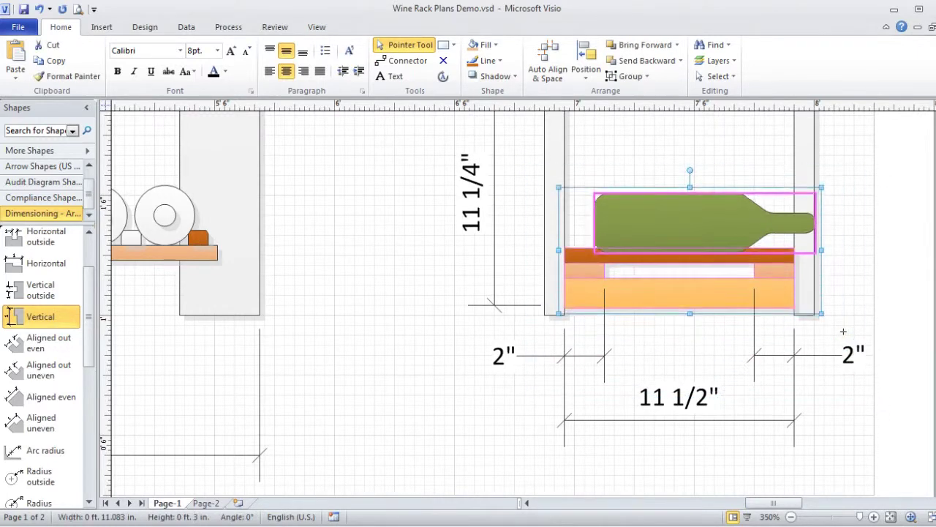
key(Up)
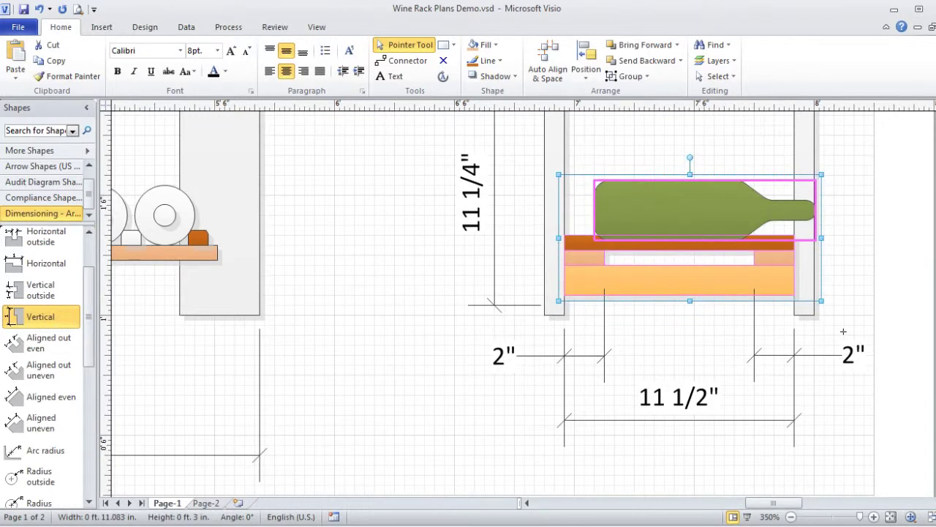
click(533, 264)
click(527, 306)
drag(552, 305, 564, 295)
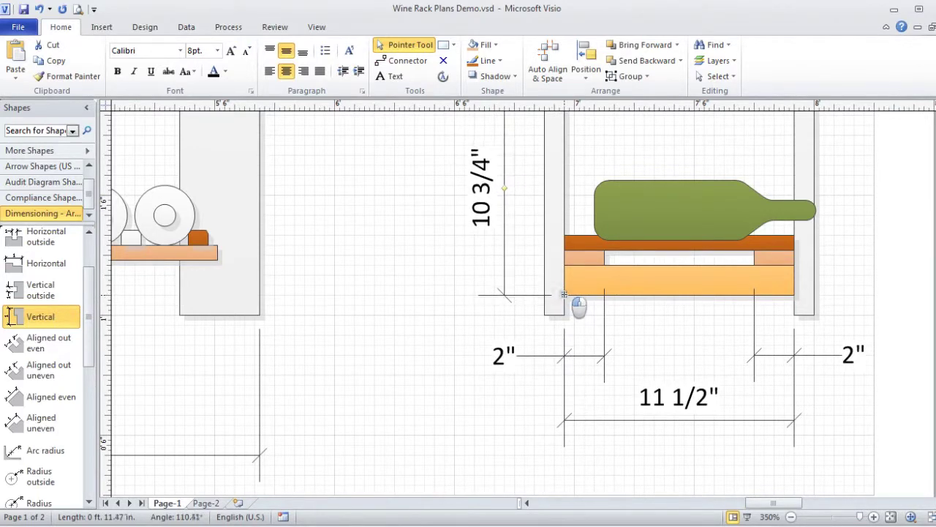
scroll(505, 176, up, 3)
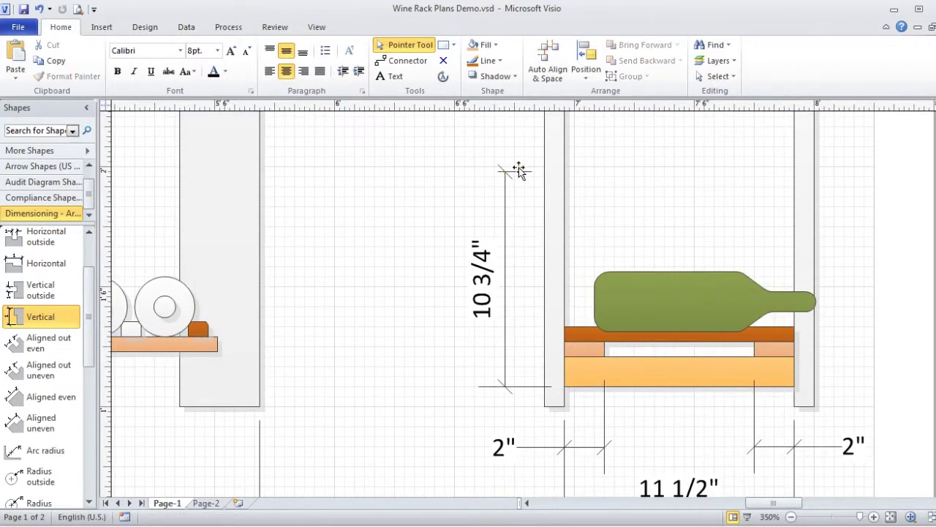
Step: Shorten the dimension to read 1 1/2" for the lower board and move it left of the shelf
drag(489, 170, 545, 357)
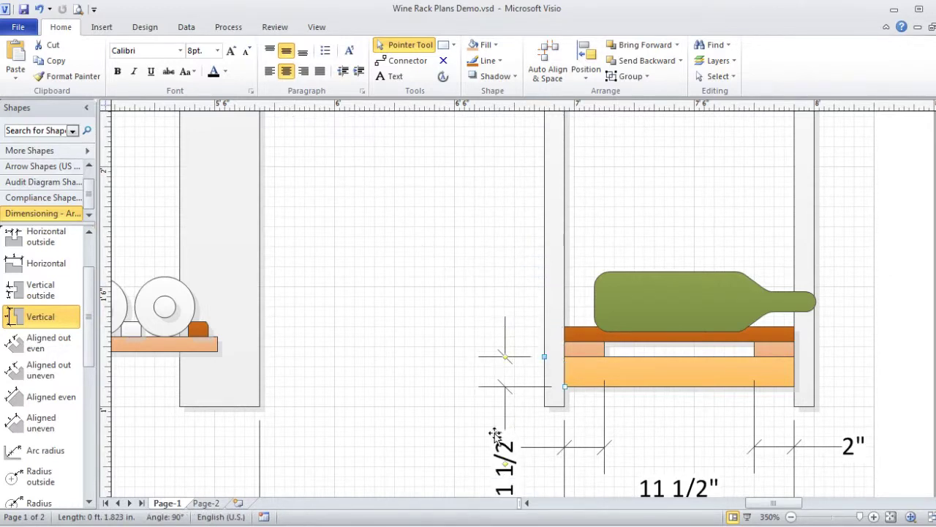
drag(505, 357, 449, 357)
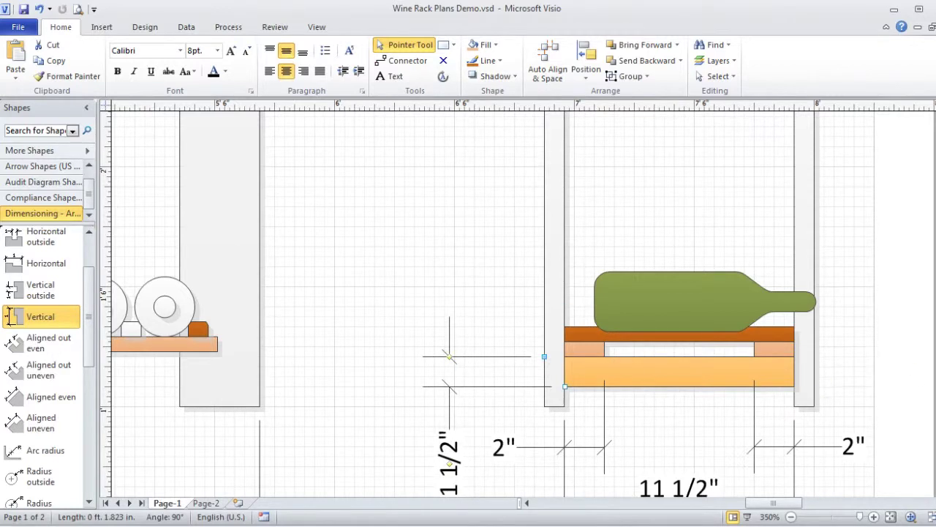
scroll(734, 419, down, 2)
scroll(734, 420, left, 3)
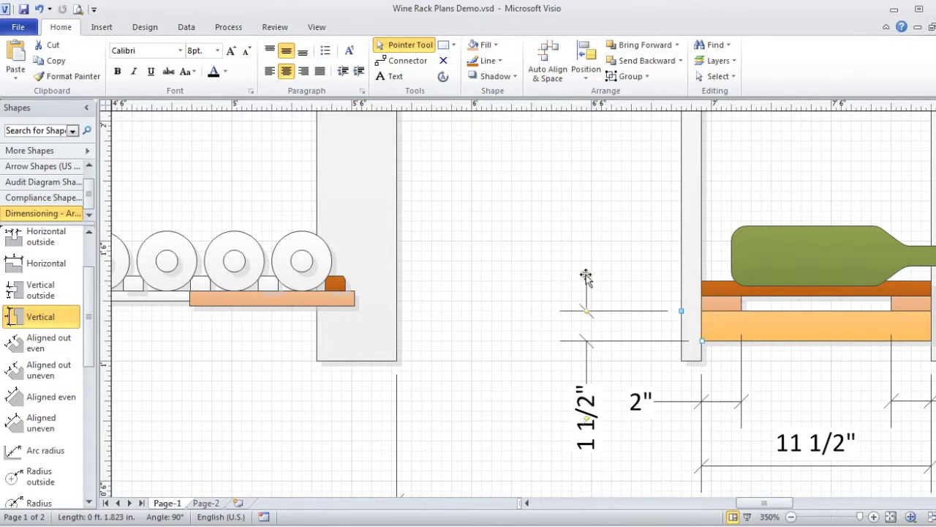
drag(586, 311, 532, 310)
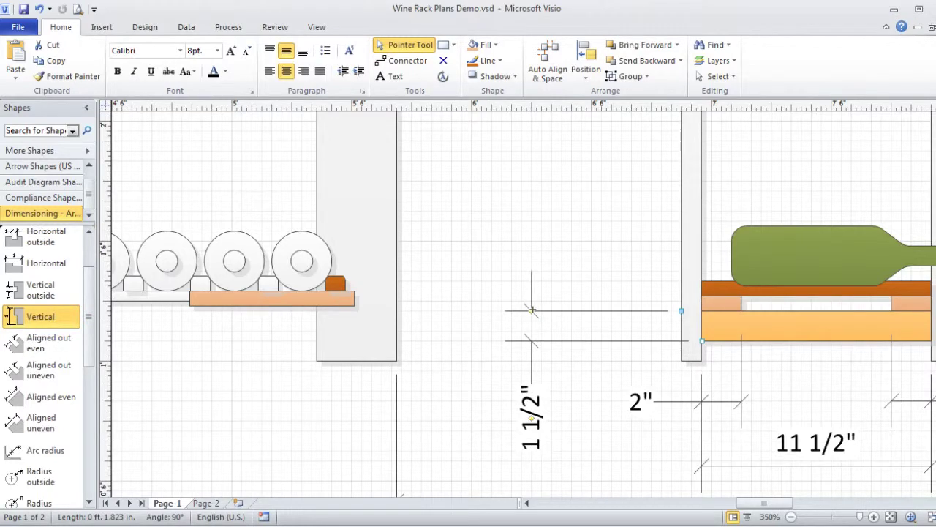
Step: Duplicate the dimension, glue the copy to the spacer layer for 3/4", and separate the labels
key(ctrl+d)
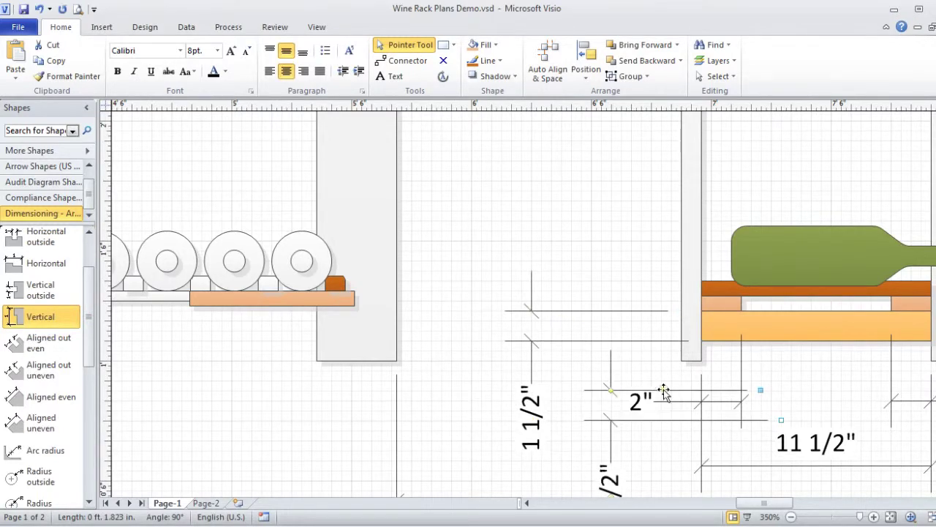
drag(631, 394, 572, 281)
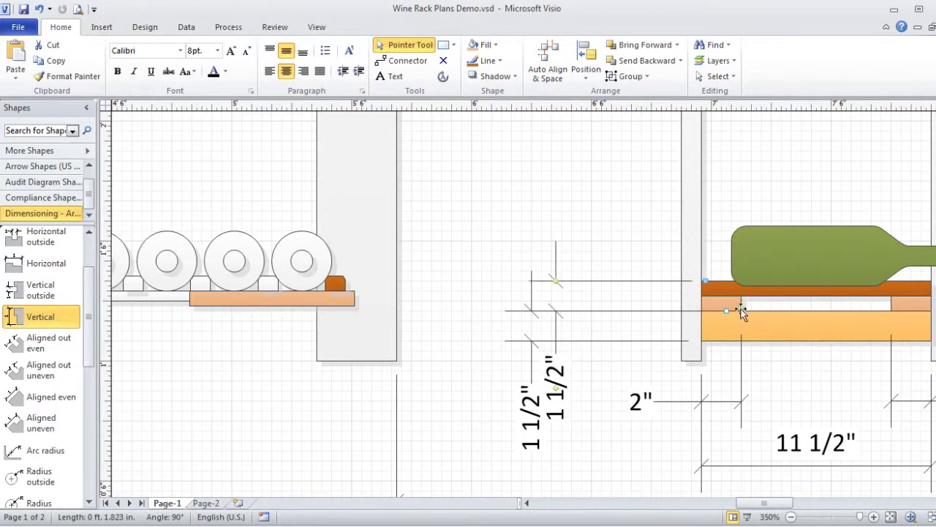
drag(730, 312, 701, 296)
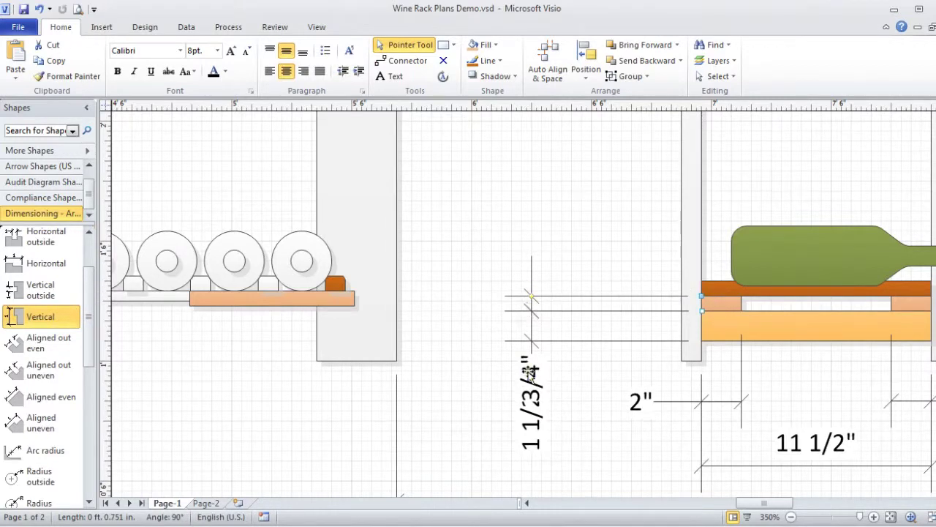
drag(532, 373, 718, 356)
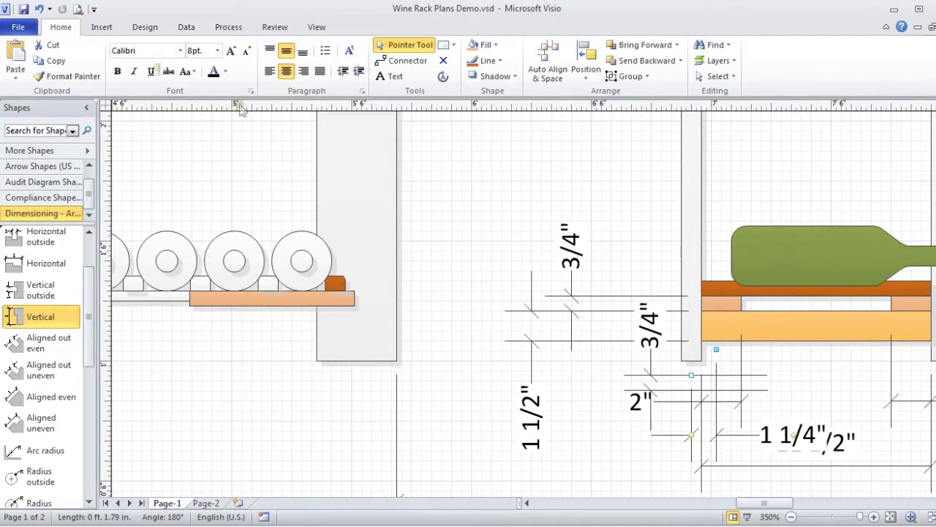
Step: Undo the misplaced copy and glue a second 3/4" dimension to the top slat
click(39, 8)
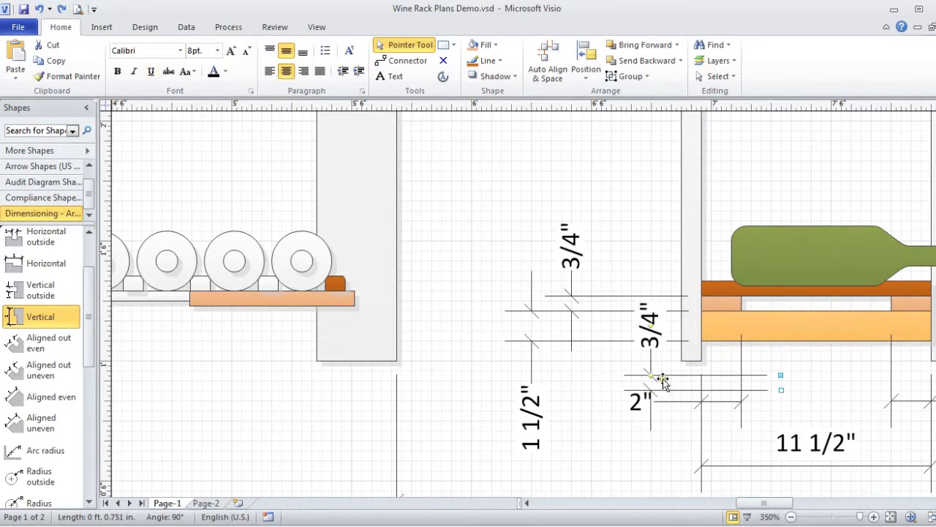
drag(663, 366, 604, 274)
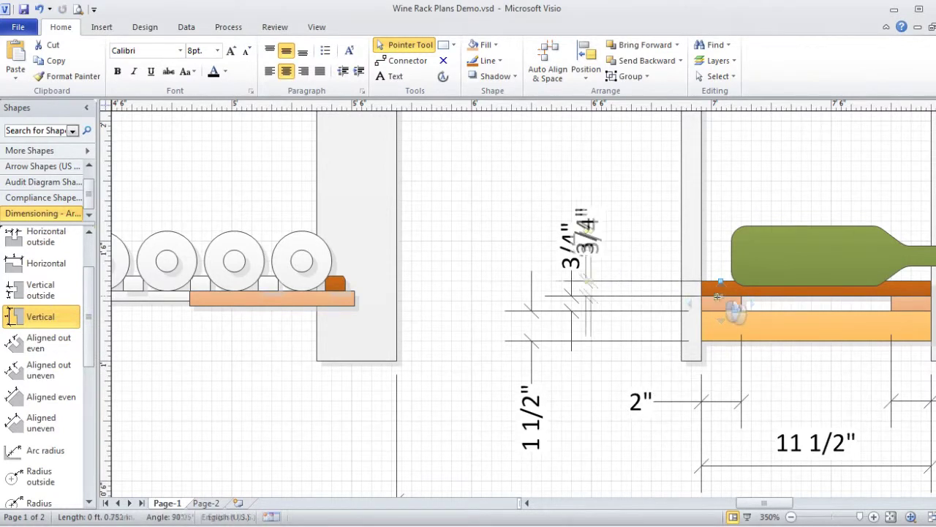
drag(716, 284, 719, 288)
drag(566, 275, 628, 290)
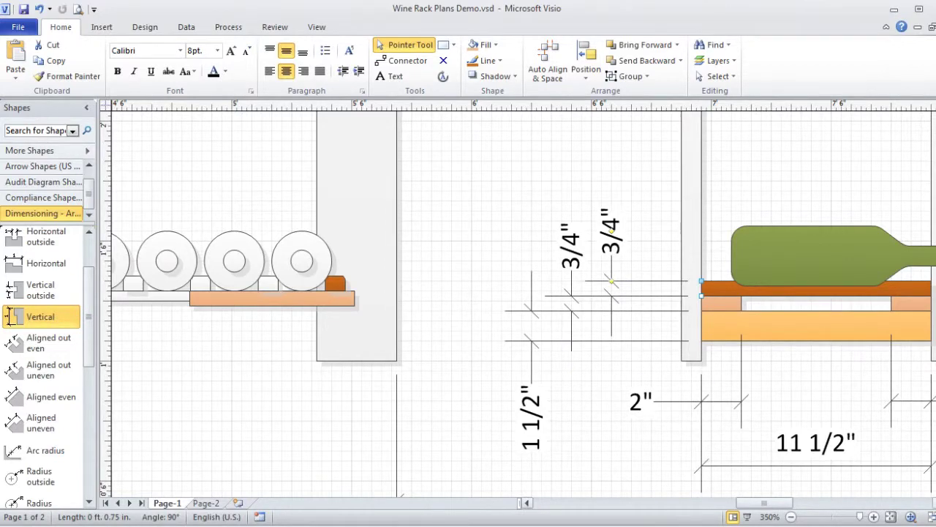
Step: Select the small spacer block on the shelf, then go to the Page-2 title sheet
scroll(524, 305, right, 5)
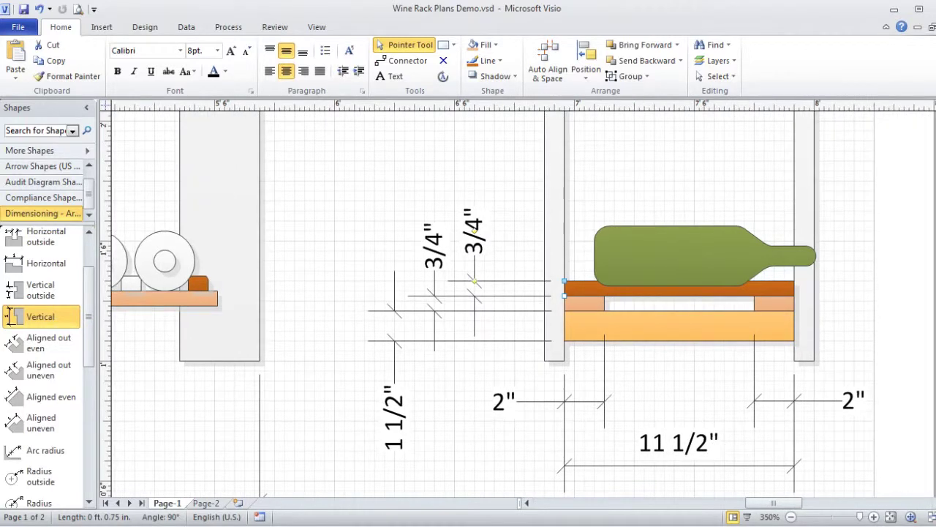
scroll(524, 304, down, 2)
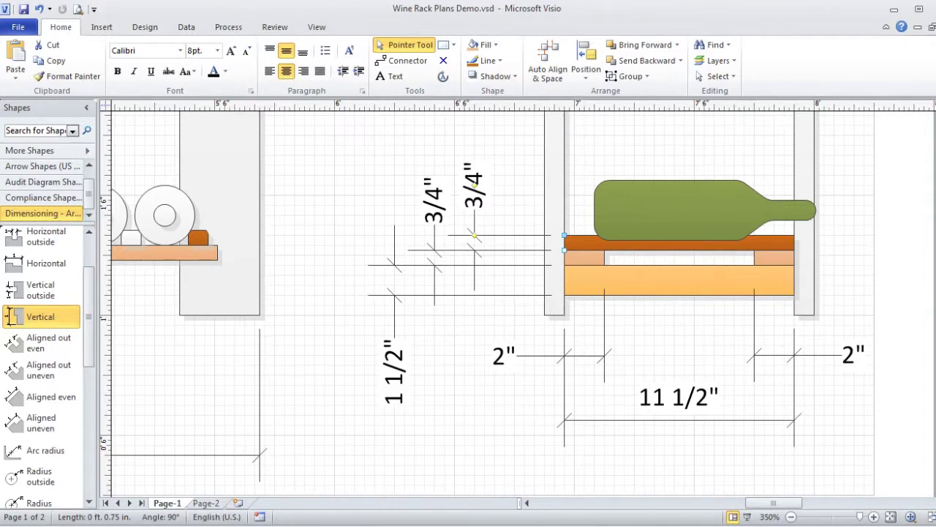
click(583, 259)
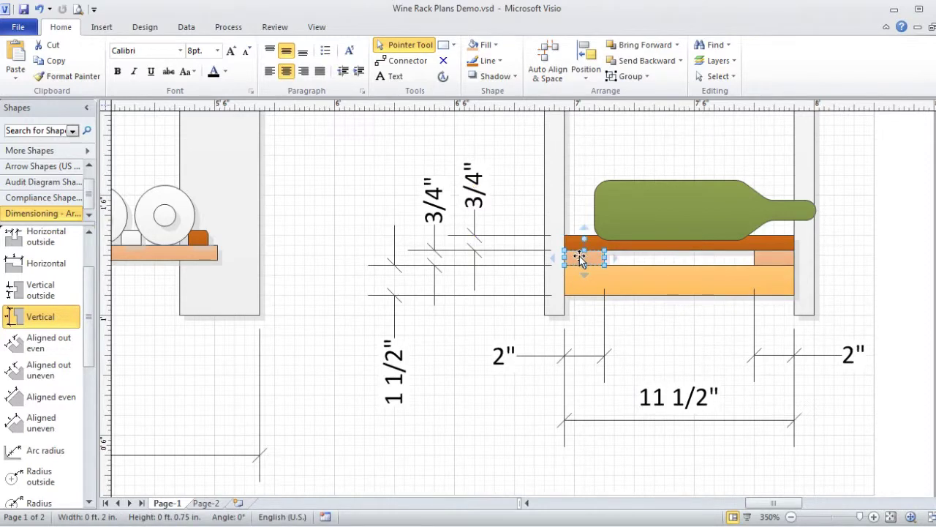
click(207, 504)
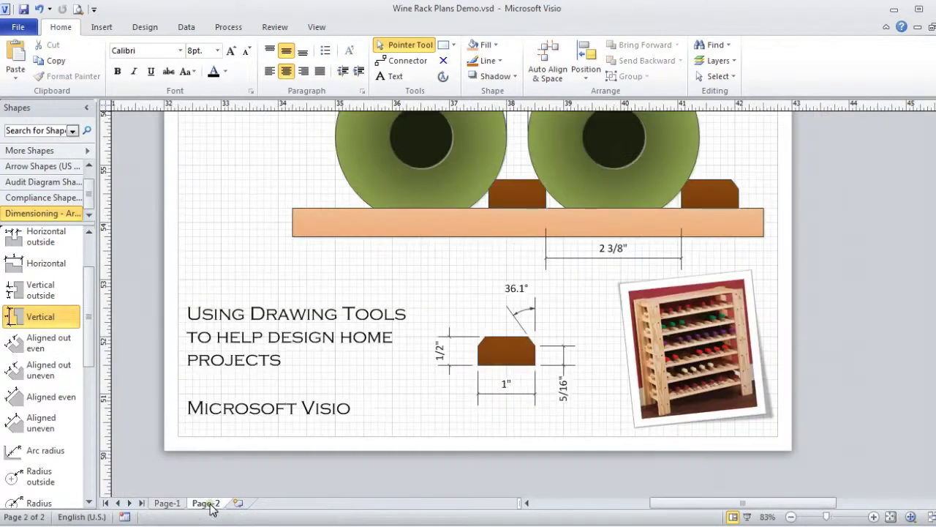
Step: Thicken the shelf bar to 0.75 in, shrink the photo slightly, and drop the 2 3/8" dimension below
click(458, 231)
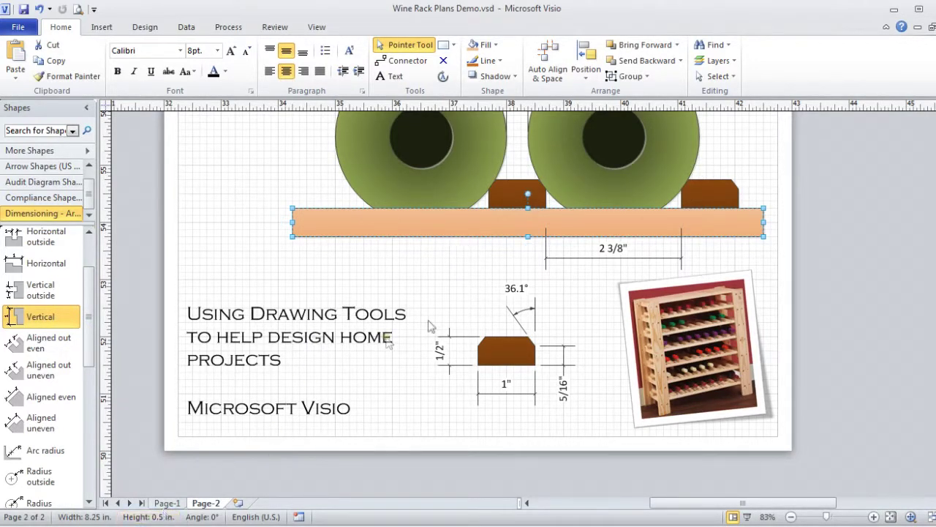
drag(528, 236, 530, 250)
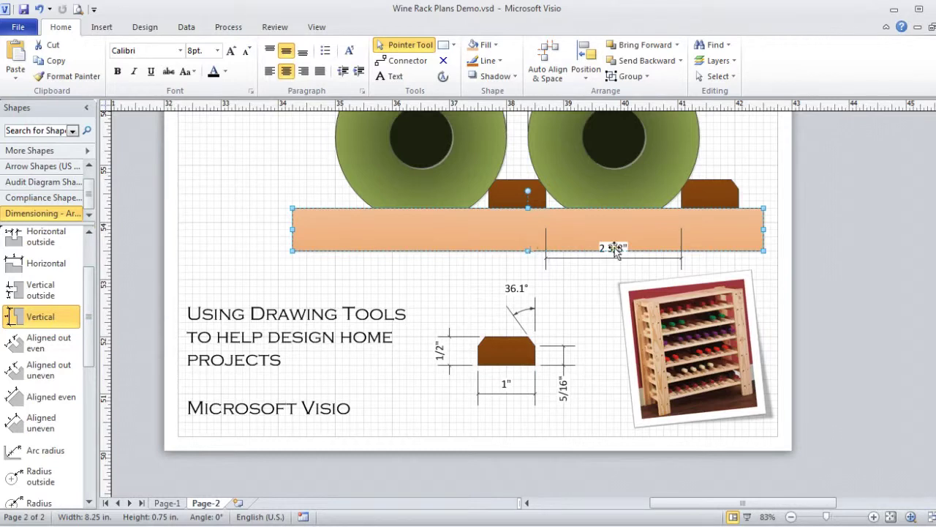
click(632, 307)
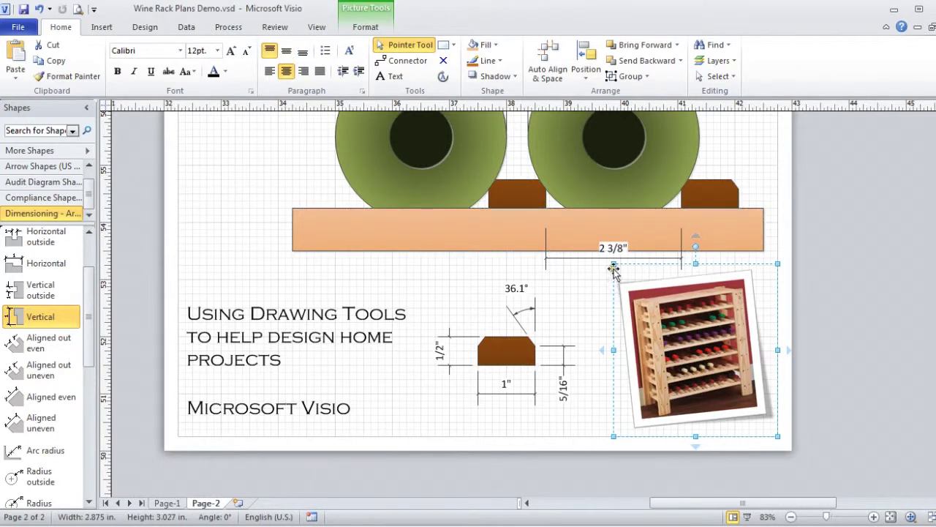
drag(614, 263, 627, 278)
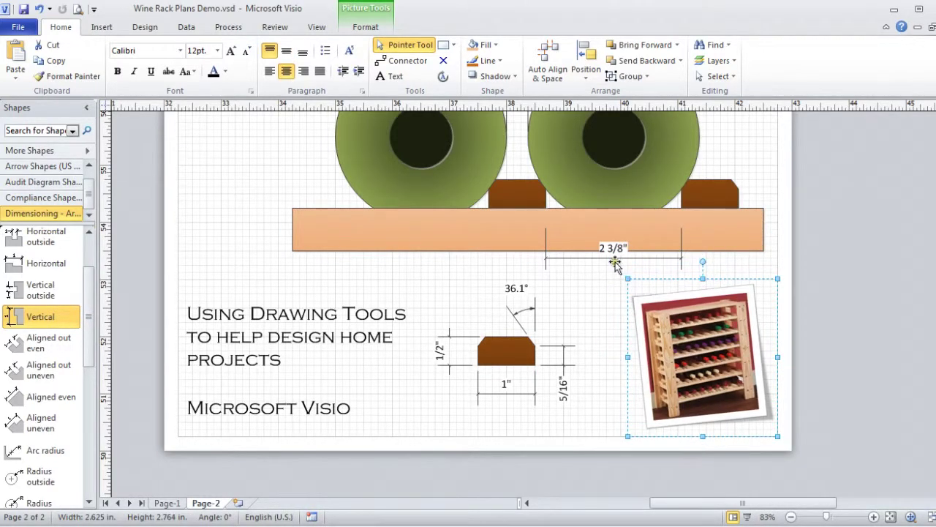
click(613, 256)
drag(683, 257, 696, 272)
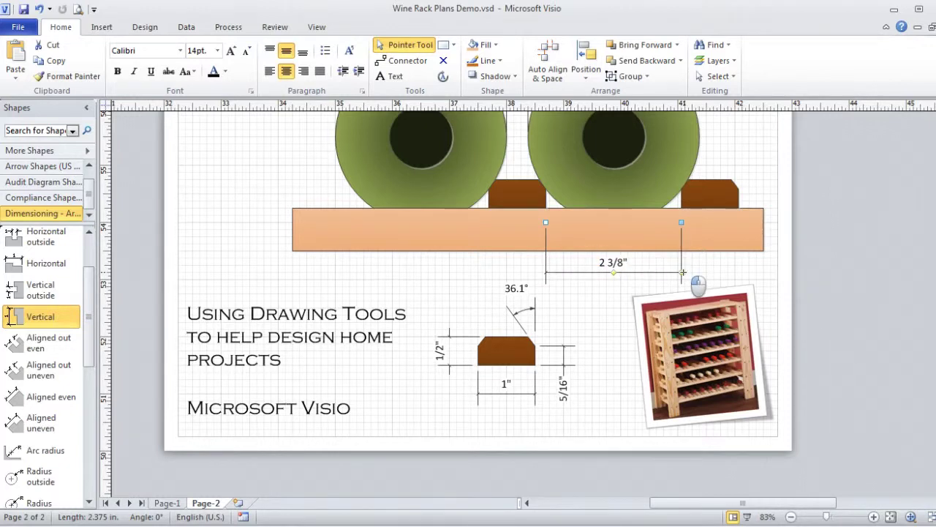
Step: Zoom out to see the whole title sheet, then return to Page-1
click(458, 283)
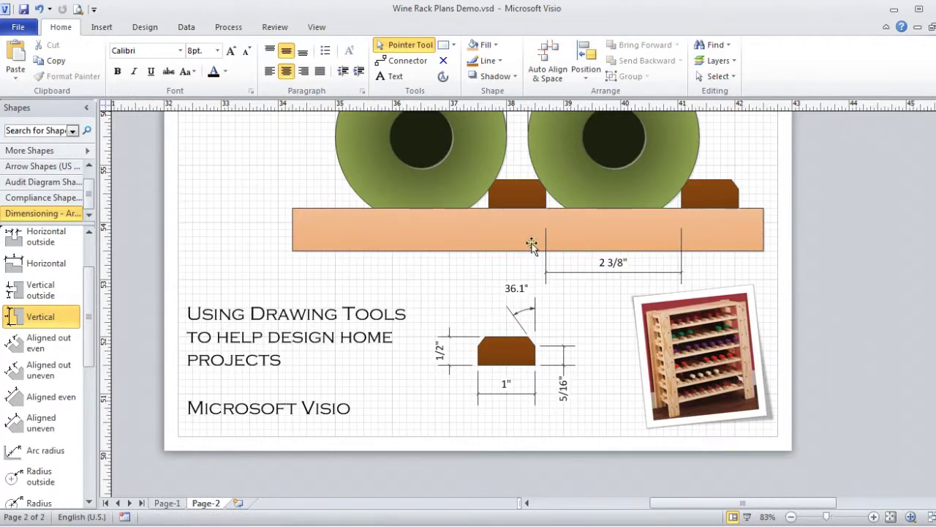
scroll(448, 304, up, 2)
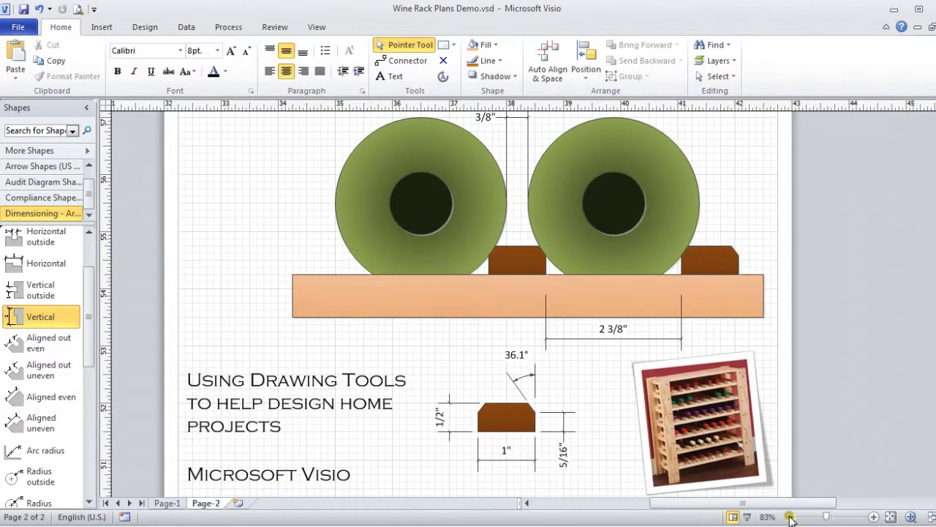
click(791, 517)
click(790, 516)
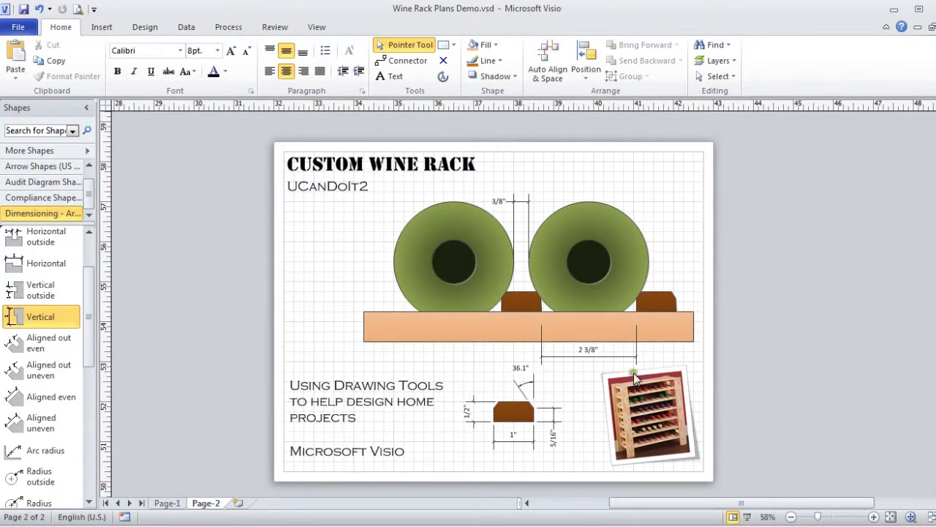
click(166, 503)
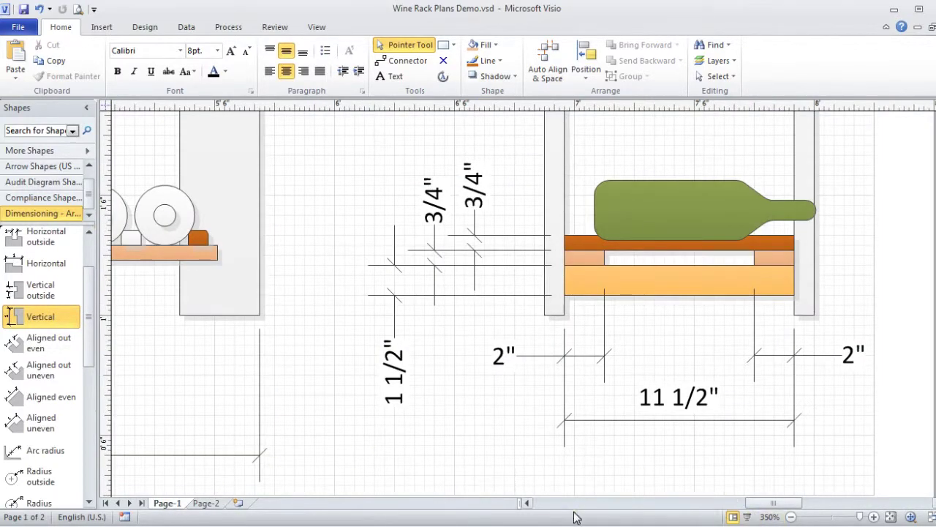
Step: Zoom out to 125% to view the front-view rack beside the dimensioned shelf detail
click(793, 518)
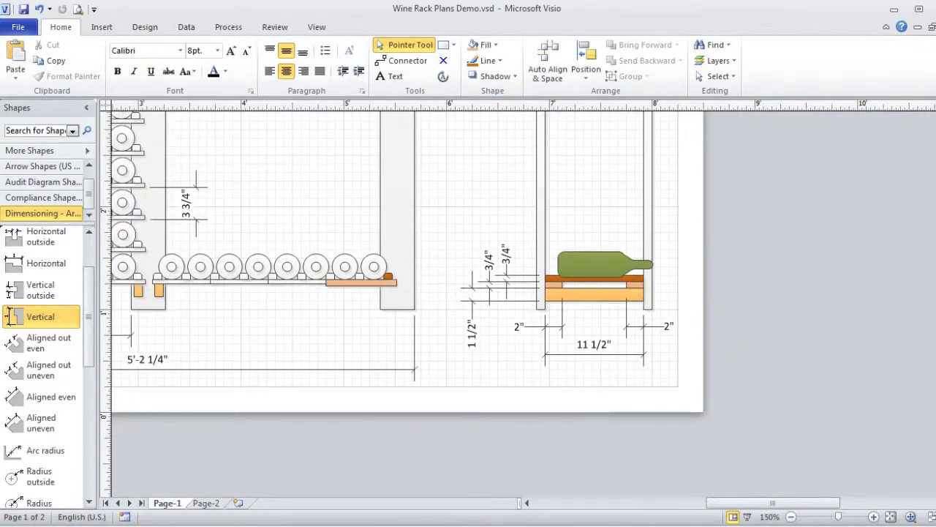
scroll(395, 304, up, 2)
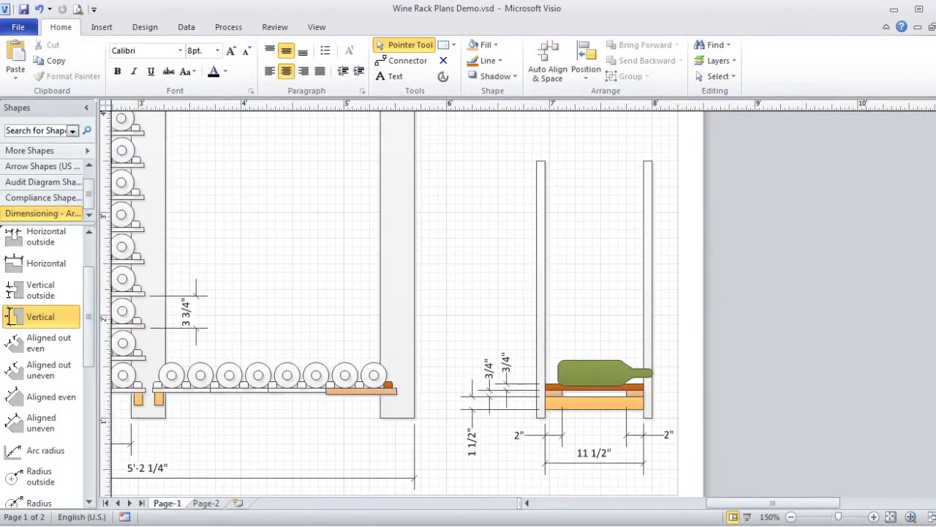
click(791, 517)
scroll(761, 505, left, 5)
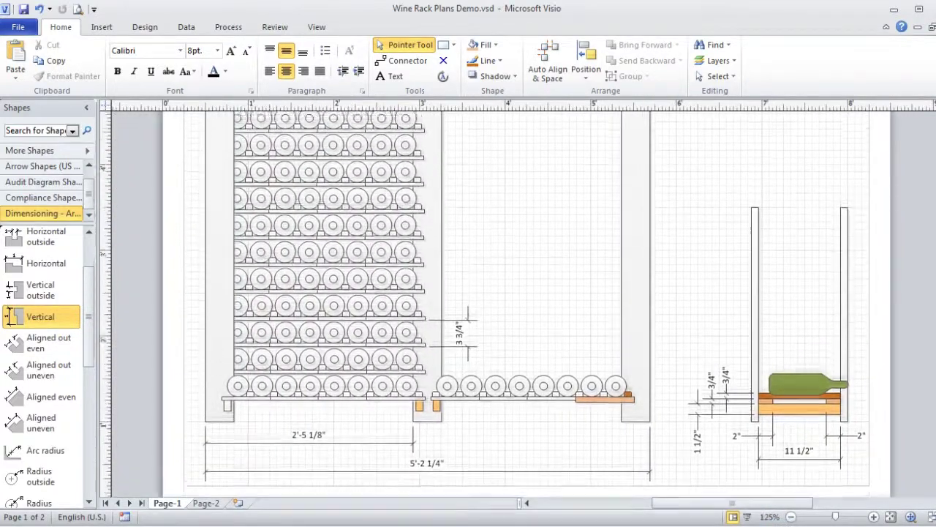
scroll(483, 303, up, 1)
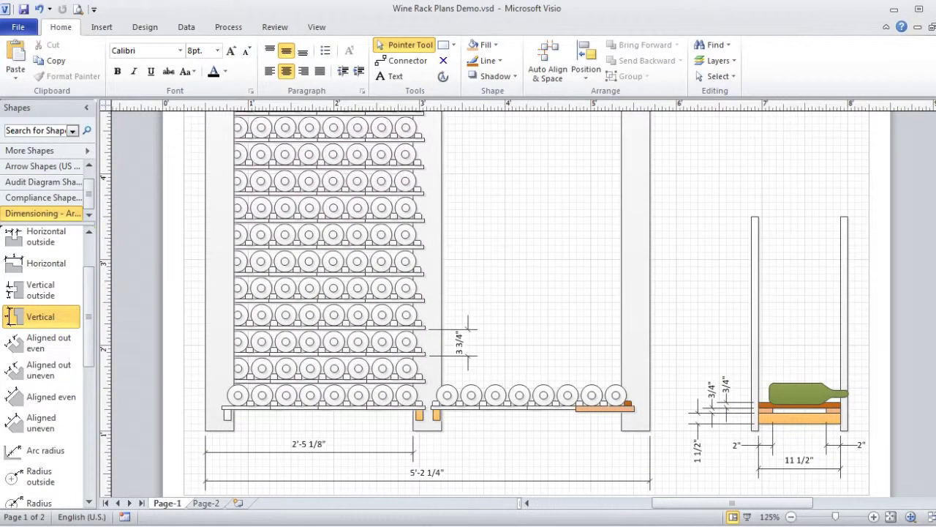